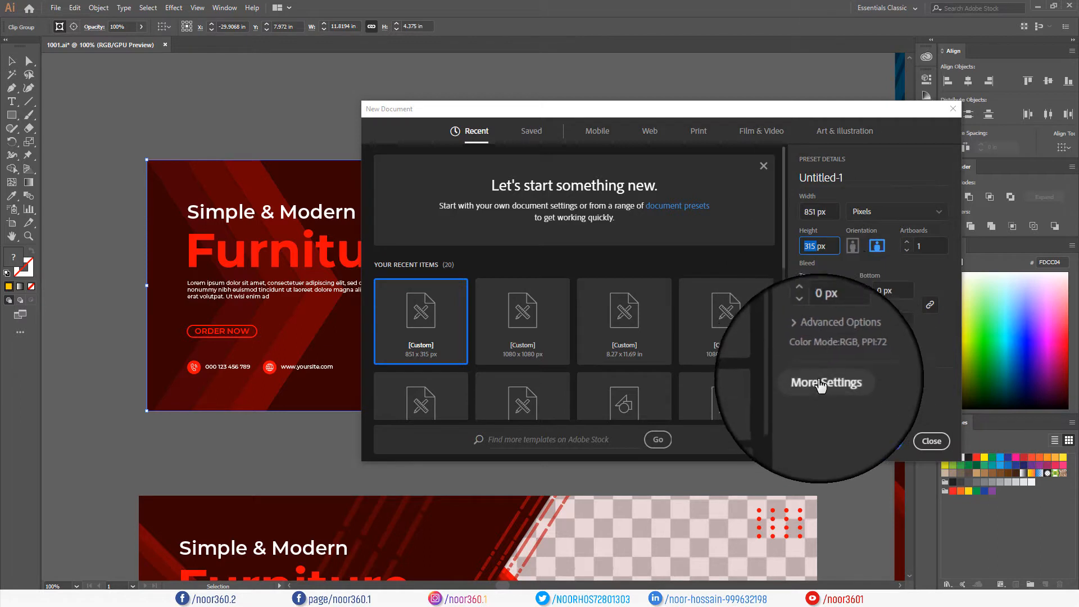
- Create a new 851 × 315 px landscape document with one artboard and RGB colour mode
{"action": "left_click", "coordinate": [817, 246]}
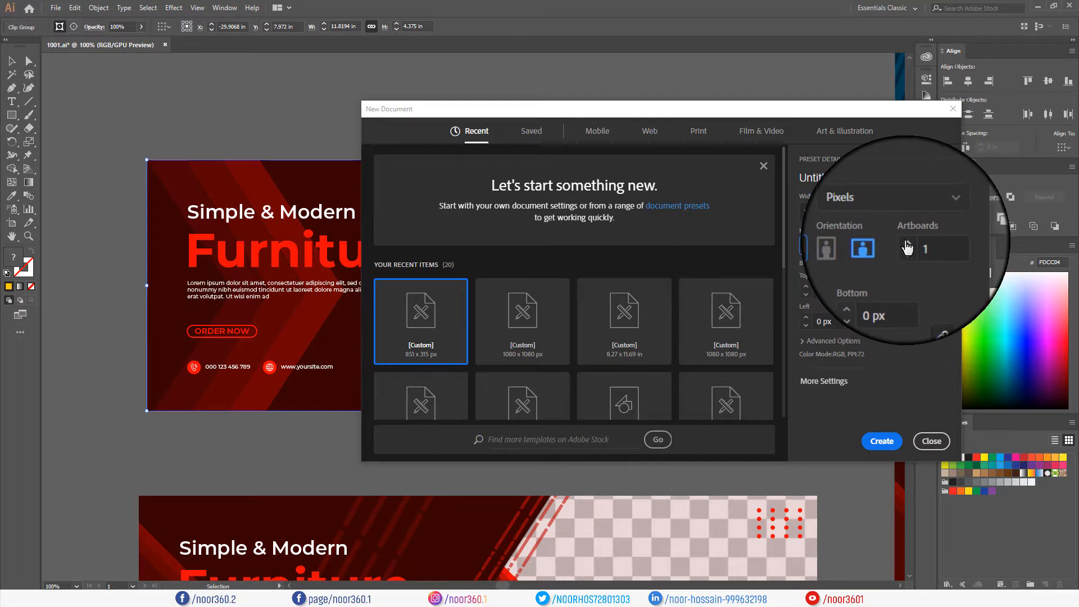
{"action": "left_click", "coordinate": [846, 344]}
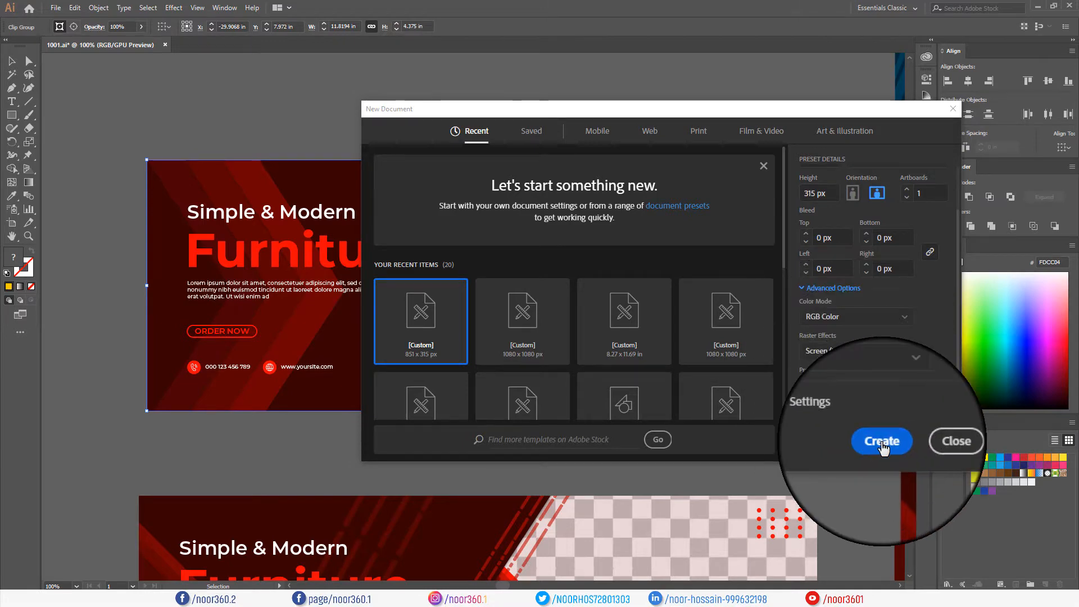
{"action": "left_click", "coordinate": [879, 440]}
- Draw an 851 × 315 px rectangle covering the whole artboard, with a white fill and no stroke
{"action": "scroll", "coordinate": [511, 303], "scroll_direction": "down", "scroll_amount": 2}
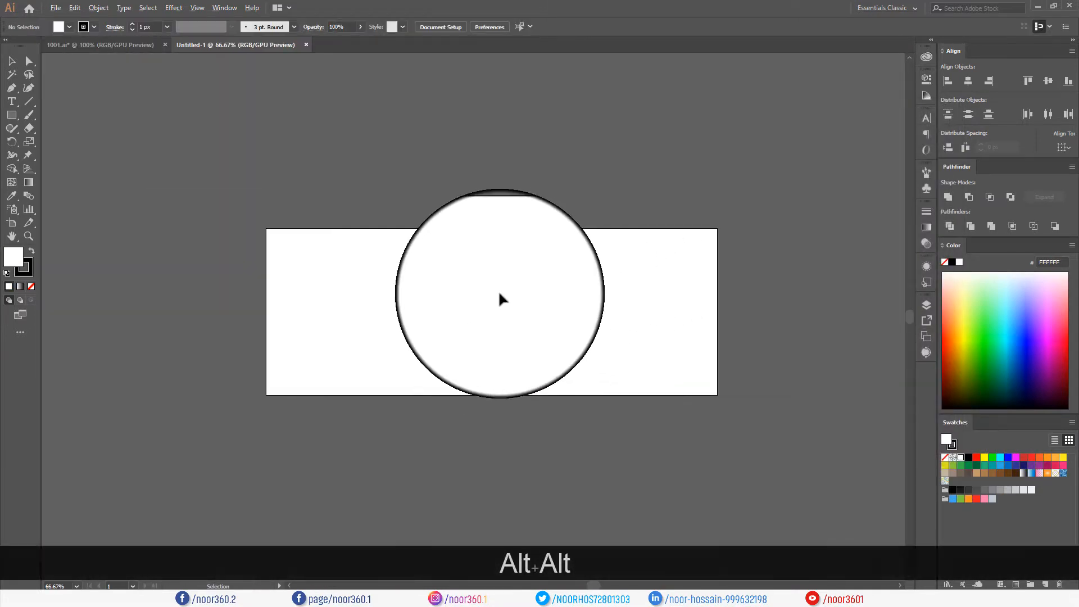
{"action": "scroll", "coordinate": [498, 289], "scroll_direction": "up", "scroll_amount": 1}
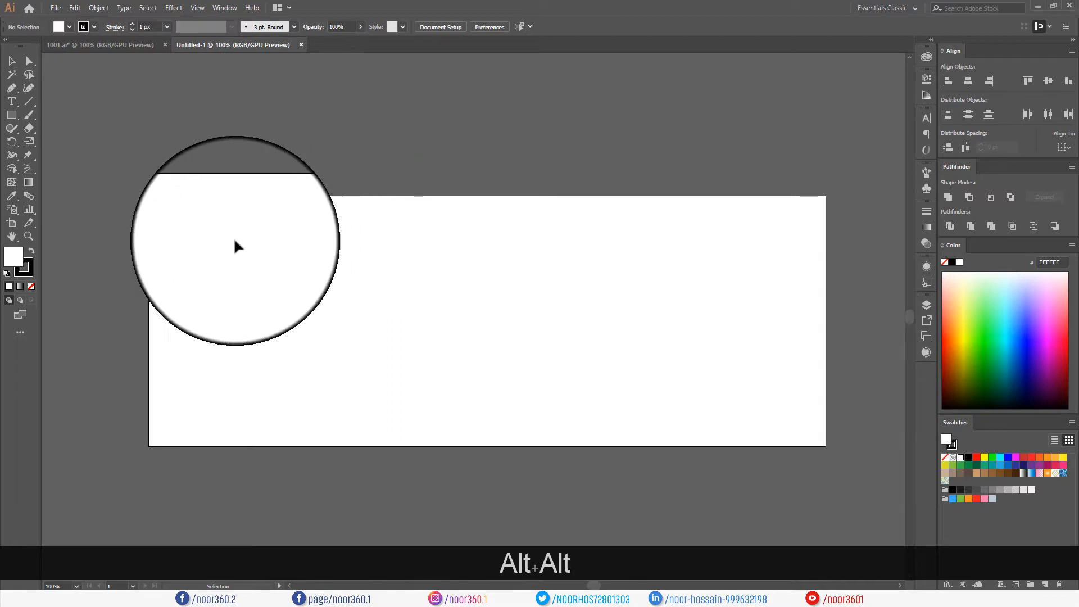
{"action": "left_click", "coordinate": [12, 115]}
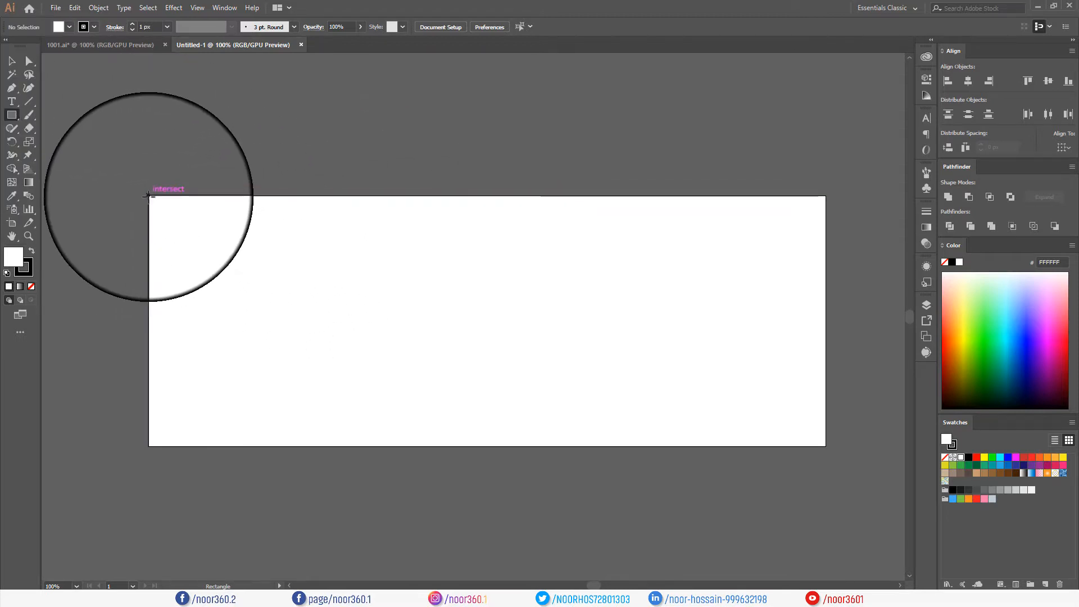
{"action": "left_click_drag", "start_coordinate": [149, 195], "coordinate": [825, 443]}
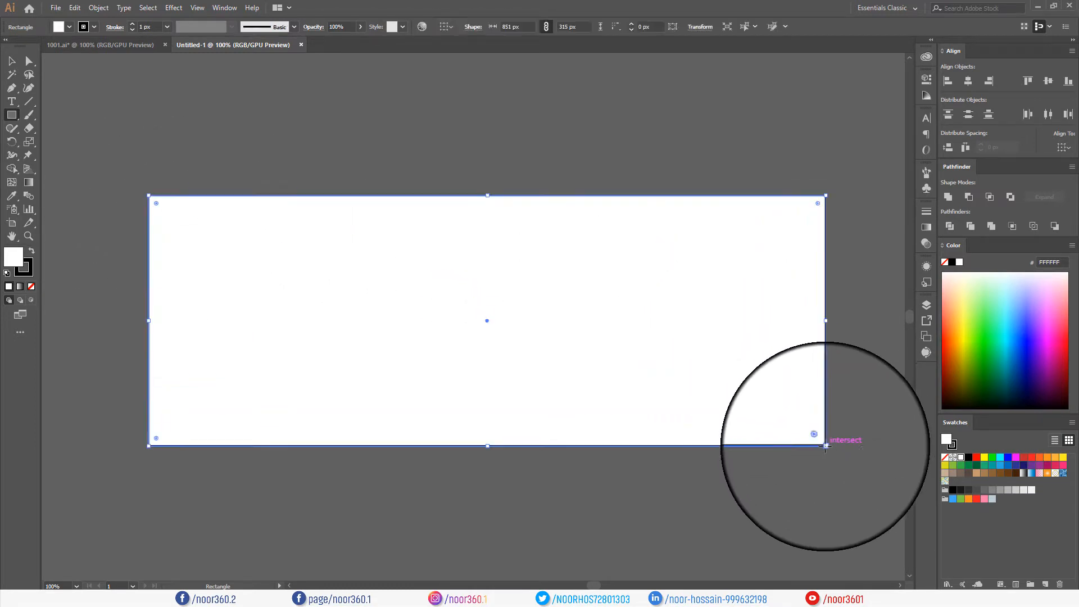
{"action": "scroll", "coordinate": [487, 325], "scroll_direction": "down", "scroll_amount": 1}
{"action": "scroll", "coordinate": [448, 331], "scroll_direction": "up", "scroll_amount": 1}
{"action": "key", "text": "v"}
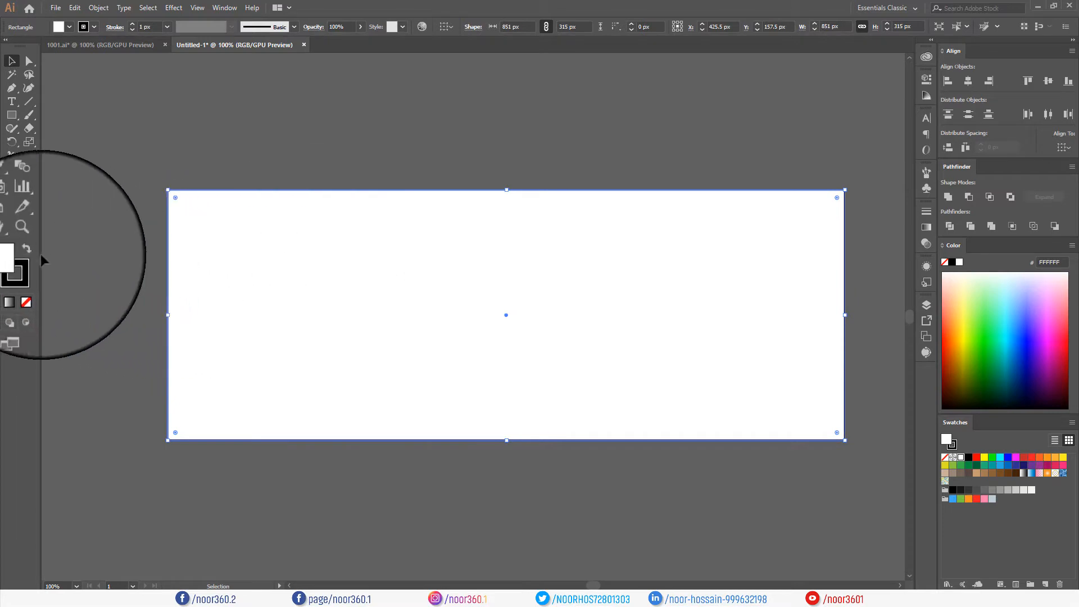
{"action": "left_click", "coordinate": [30, 285]}
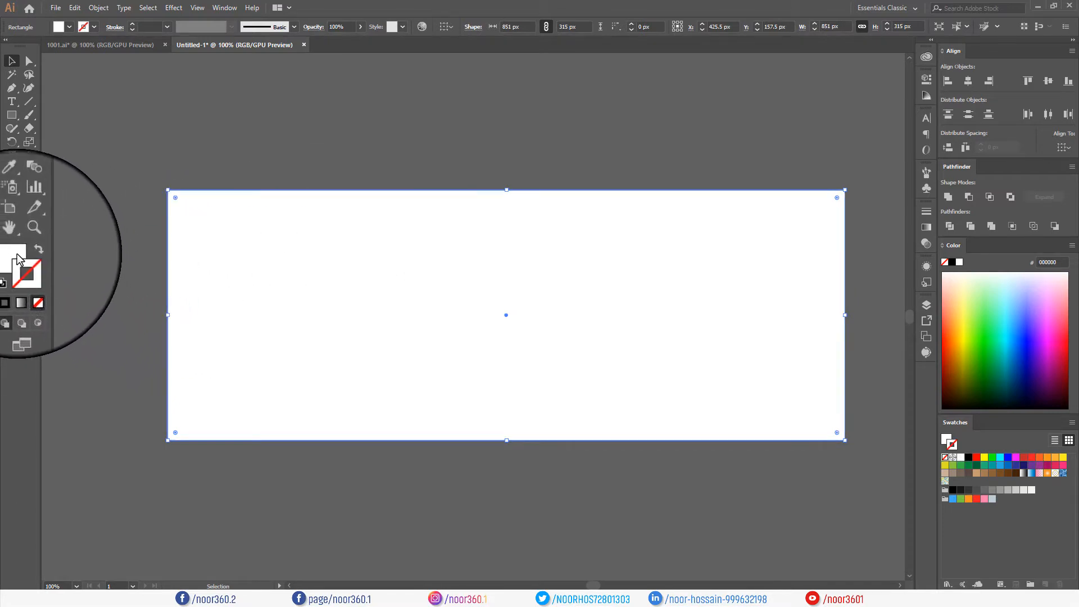
{"action": "left_click", "coordinate": [14, 254]}
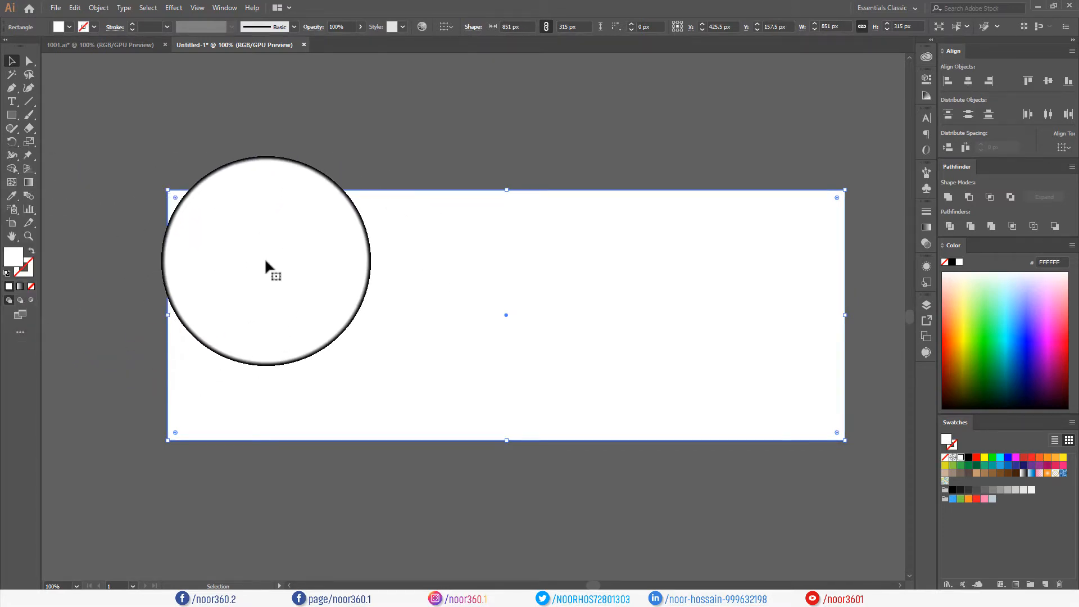
- Duplicate the white rectangle and place the copy outside the artboard, at about X 783 px, Y -277 px
{"action": "scroll", "coordinate": [265, 265], "scroll_direction": "down", "scroll_amount": 2}
{"action": "left_click_drag", "start_coordinate": [270, 264], "coordinate": [393, 144]}
{"action": "scroll", "coordinate": [265, 272], "scroll_direction": "up", "scroll_amount": 2}
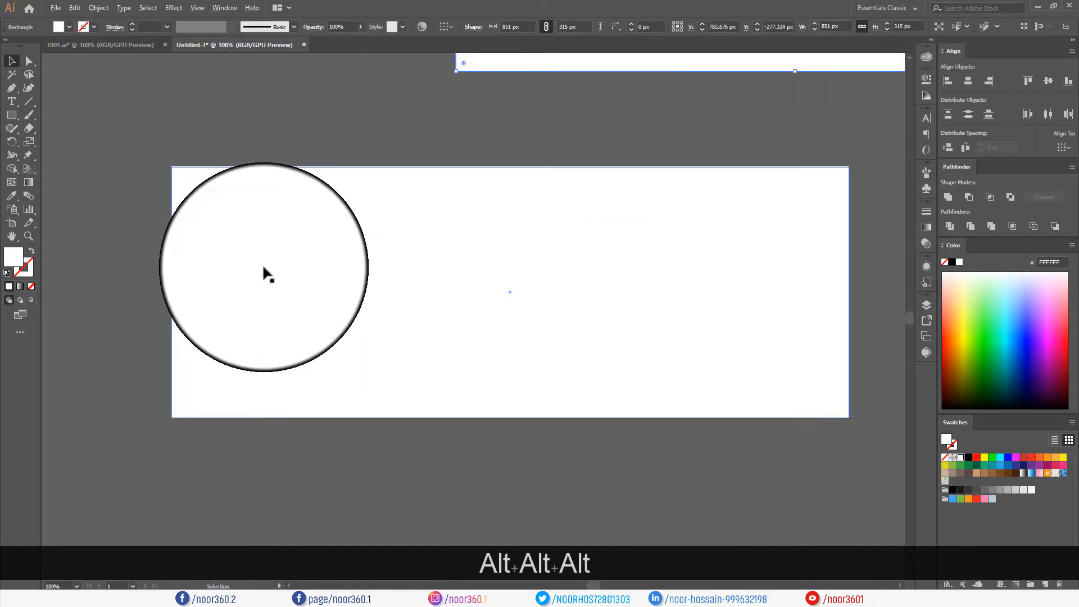
- Offset the path of the artboard's rectangle inward by -0.5 in, with miter joins and a miter limit of 4
{"action": "left_click", "coordinate": [219, 217]}
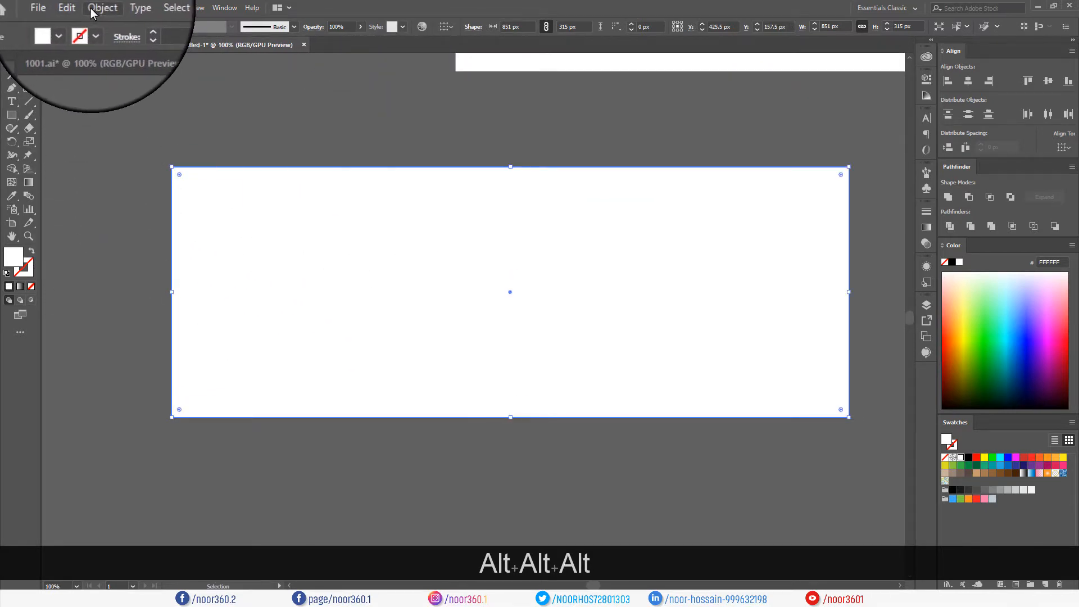
{"action": "left_click", "coordinate": [92, 8]}
{"action": "mouse_move", "coordinate": [135, 262]}
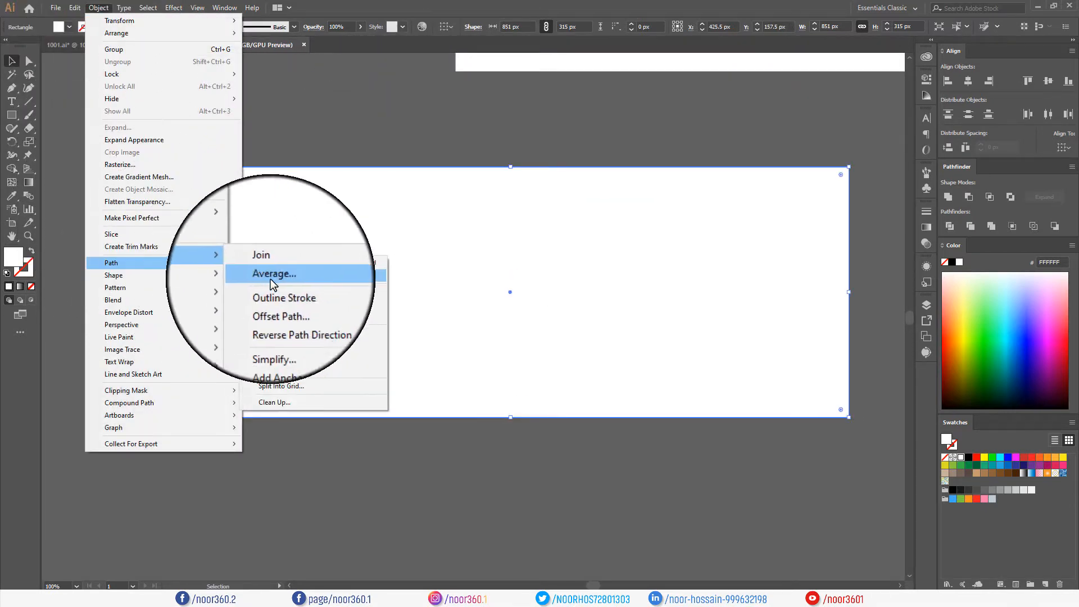
{"action": "left_click", "coordinate": [288, 304]}
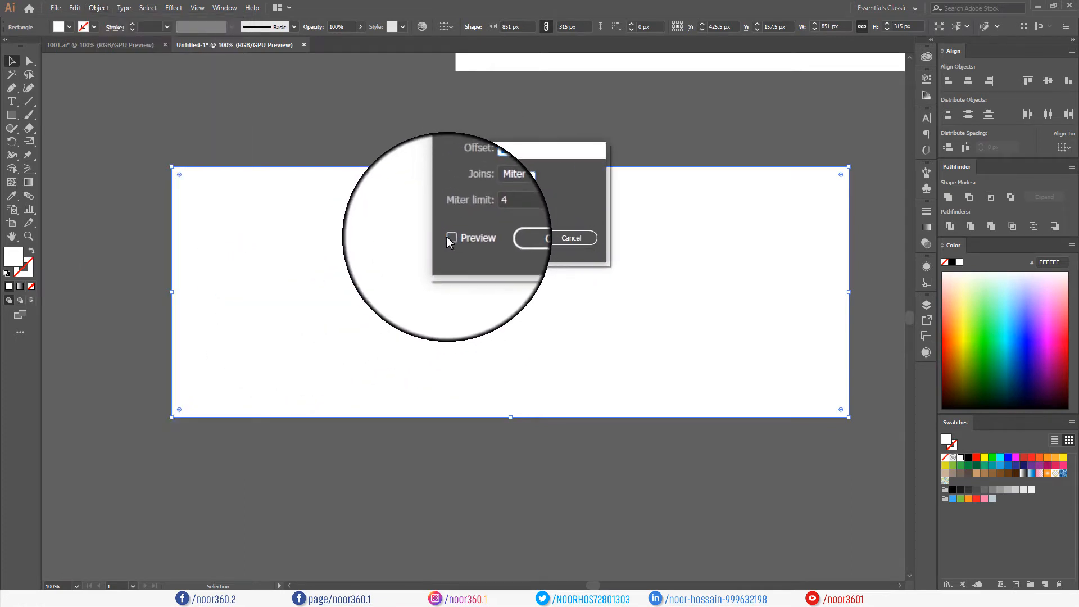
{"action": "left_click", "coordinate": [451, 238]}
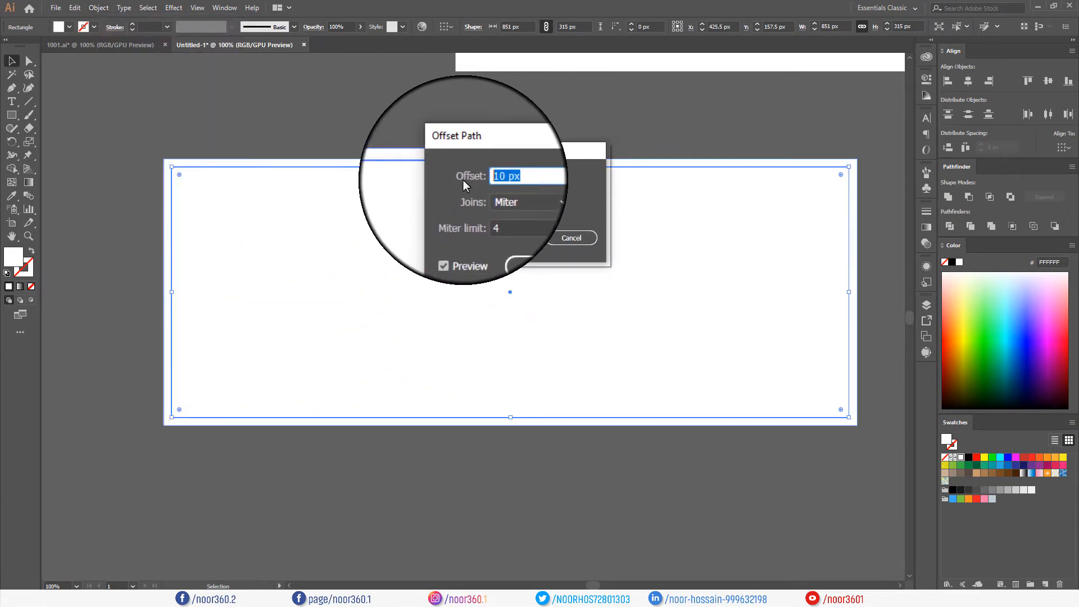
{"action": "type", "text": "-.5"}
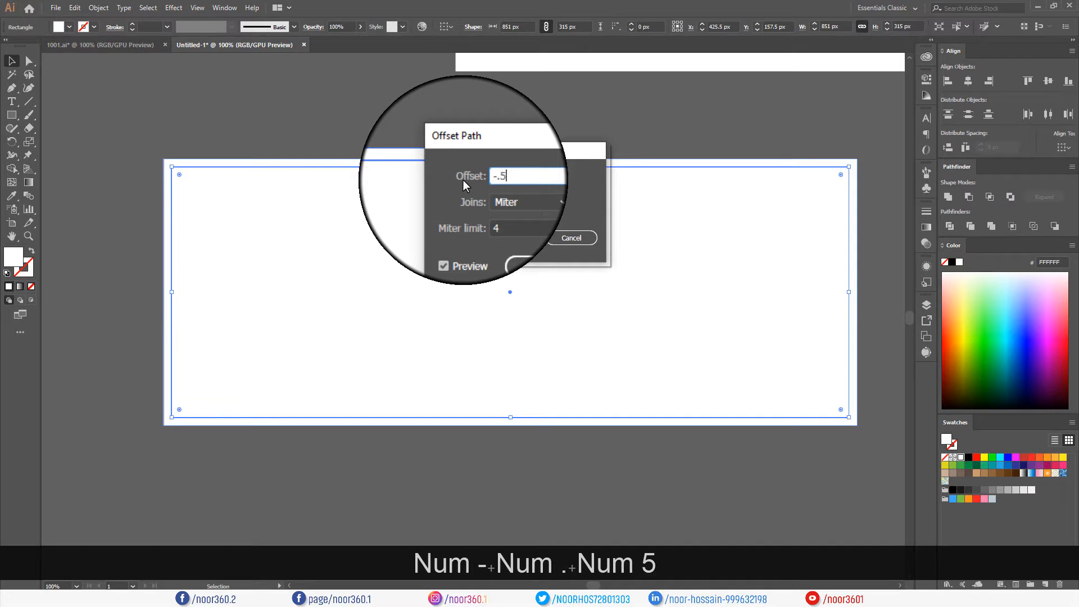
{"action": "type", "text": "in"}
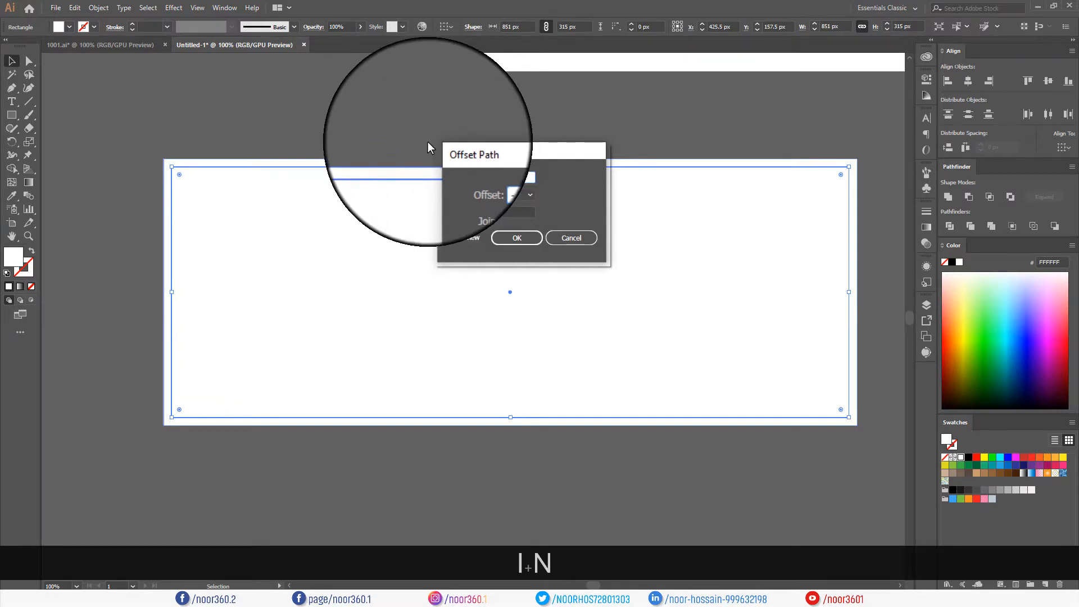
{"action": "left_click", "coordinate": [449, 238]}
{"action": "left_click", "coordinate": [450, 237]}
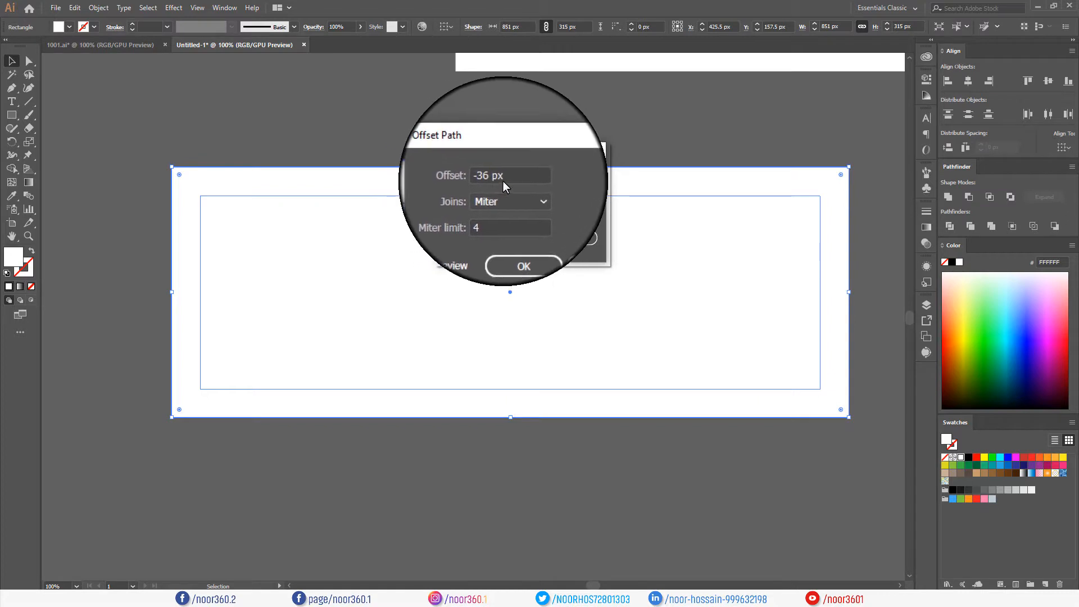
{"action": "left_click", "coordinate": [510, 240]}
- Convert the inner offset rectangle into margin guides and check the guides' lock option
{"action": "right_click", "coordinate": [364, 196]}
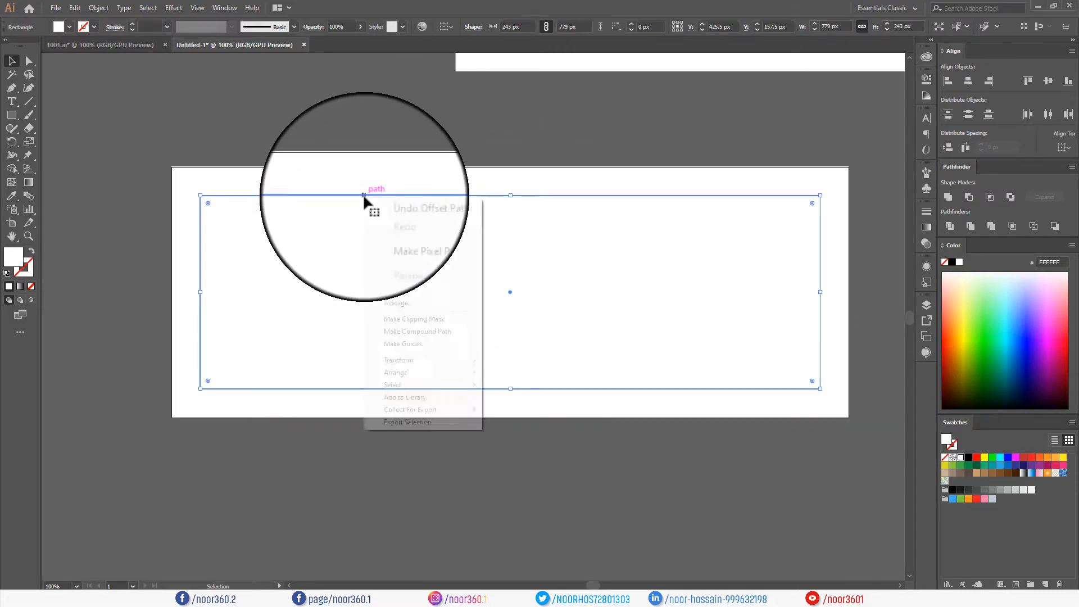
{"action": "left_click", "coordinate": [409, 344]}
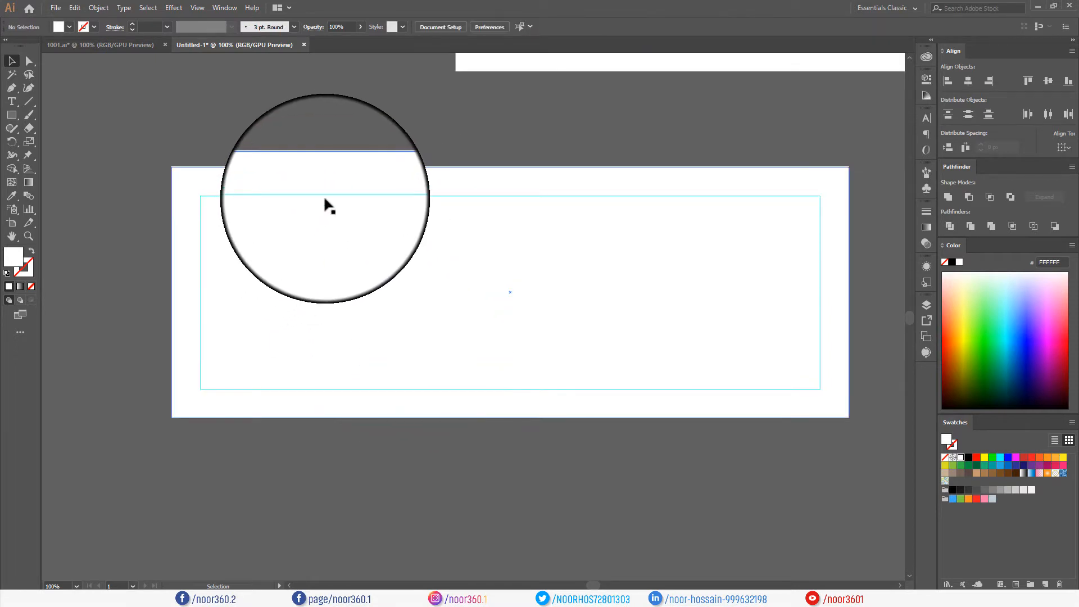
{"action": "right_click", "coordinate": [326, 199]}
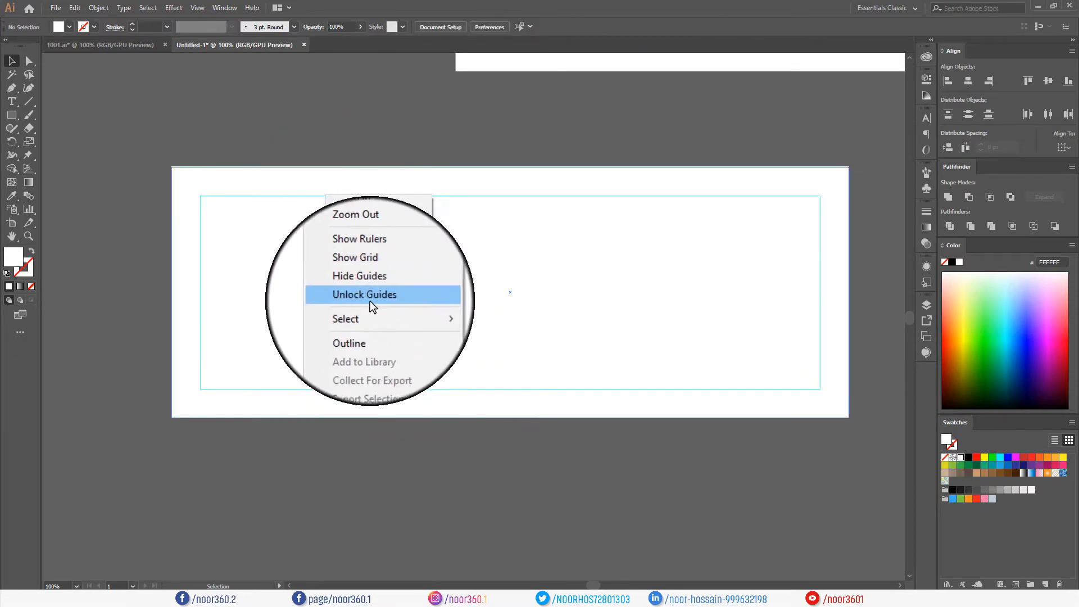
{"action": "left_click", "coordinate": [377, 444]}
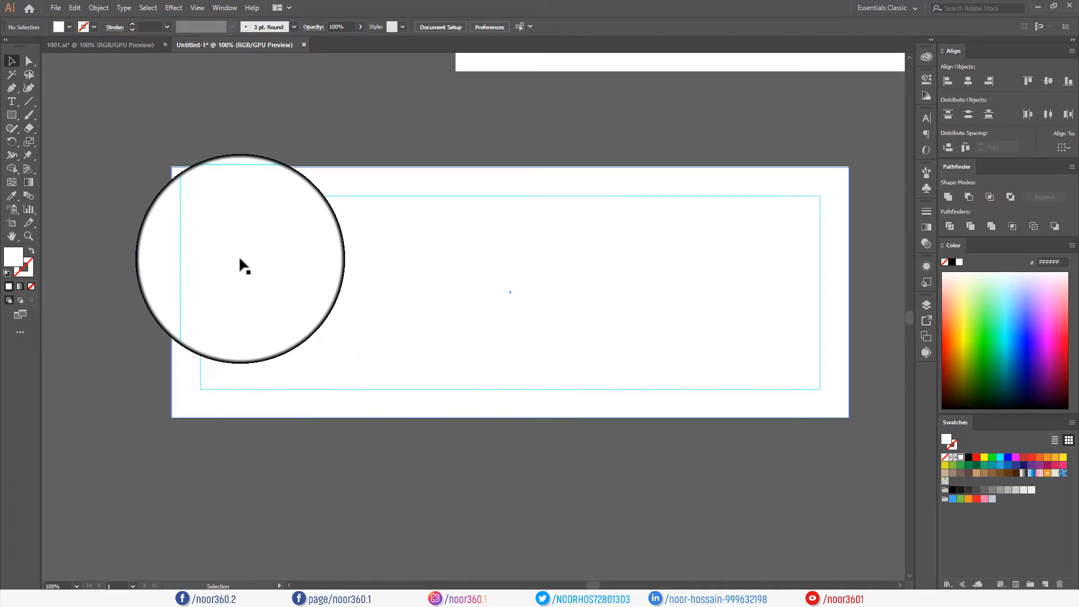
- Lock the background rectangle on the artboard and test that it cannot be moved
{"action": "scroll", "coordinate": [242, 262], "scroll_direction": "down", "scroll_amount": 1}
{"action": "scroll", "coordinate": [247, 275], "scroll_direction": "up", "scroll_amount": 1, "text": "alt"}
{"action": "left_click", "coordinate": [250, 269]}
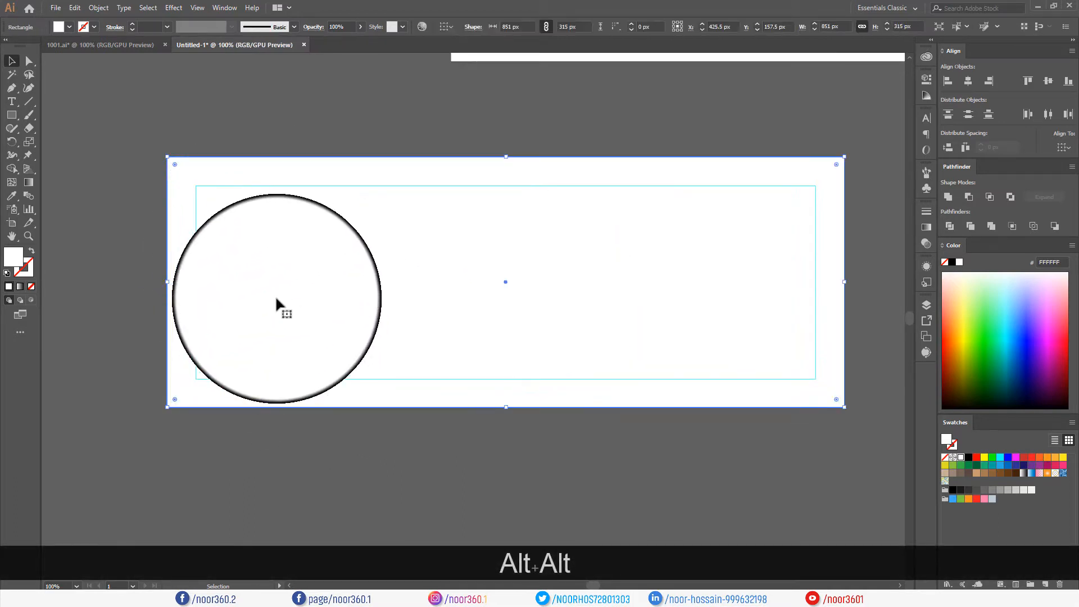
{"action": "key", "text": "ctrl+KP_2"}
{"action": "left_click_drag", "start_coordinate": [276, 299], "coordinate": [349, 296]}
{"action": "scroll", "coordinate": [382, 300], "scroll_direction": "down", "scroll_amount": 1, "text": "alt"}
{"action": "scroll", "coordinate": [381, 299], "scroll_direction": "up", "scroll_amount": 1, "text": "alt"}
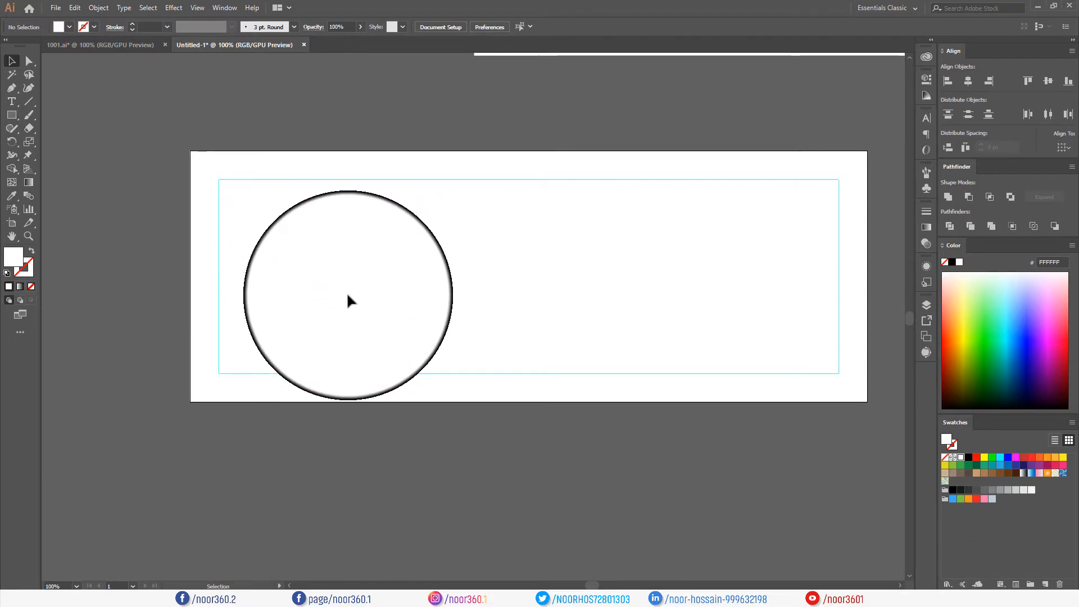
- Switch to the 1001.ai document and look over its banner designs and colour palette strips
{"action": "left_click", "coordinate": [120, 46]}
{"action": "scroll", "coordinate": [339, 254], "scroll_direction": "down", "scroll_amount": 5}
{"action": "scroll", "coordinate": [688, 346], "scroll_direction": "up", "scroll_amount": 5}
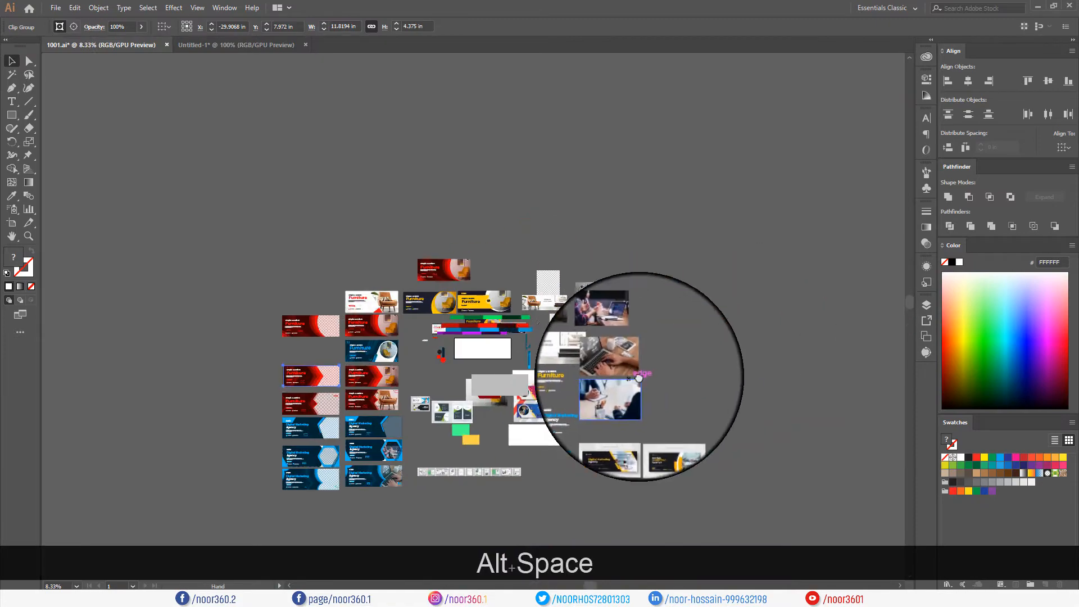
{"action": "scroll", "coordinate": [425, 356], "scroll_direction": "down", "scroll_amount": 1}
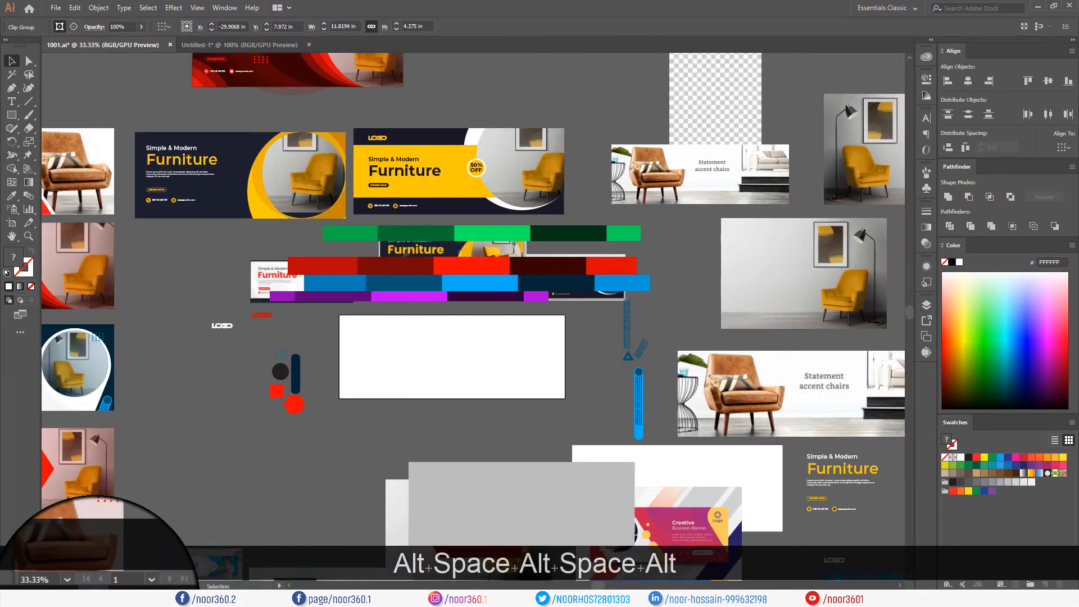
- Switch to Firefox and open the bookmarked Adobe Color wheel page
{"action": "key", "text": "alt+Tab"}
{"action": "left_click", "coordinate": [517, 14]}
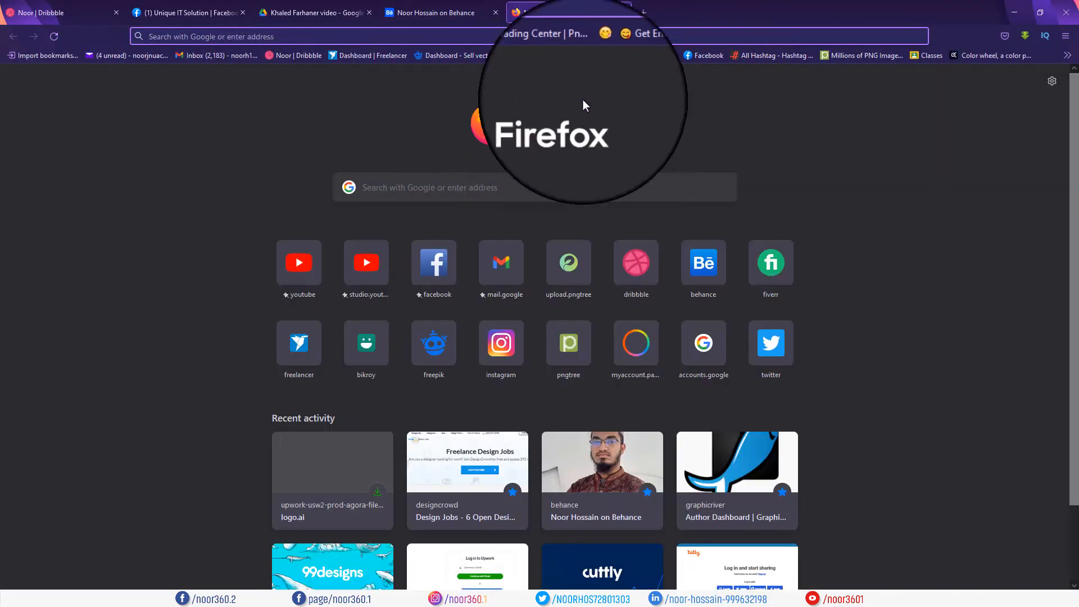
{"action": "left_click", "coordinate": [995, 57]}
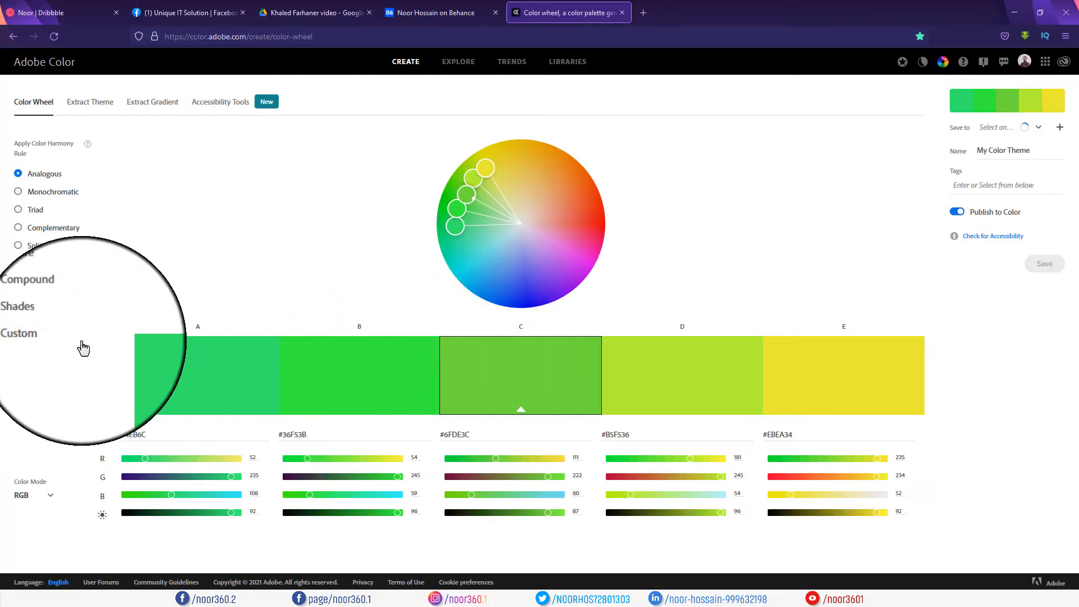
- Apply the Shades harmony rule and move the base colour on the wheel to red, about #E00C0A
{"action": "left_click", "coordinate": [18, 317]}
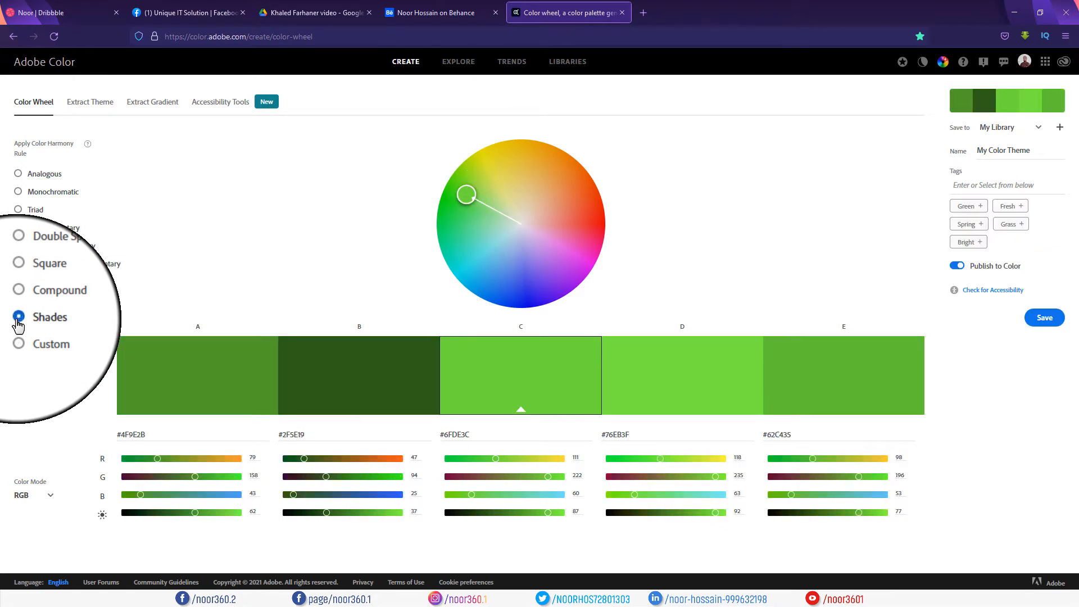
{"action": "mouse_move", "coordinate": [464, 193]}
{"action": "left_mouse_down"}
{"action": "mouse_move", "coordinate": [569, 197]}
{"action": "mouse_move", "coordinate": [603, 219]}
{"action": "left_mouse_up"}
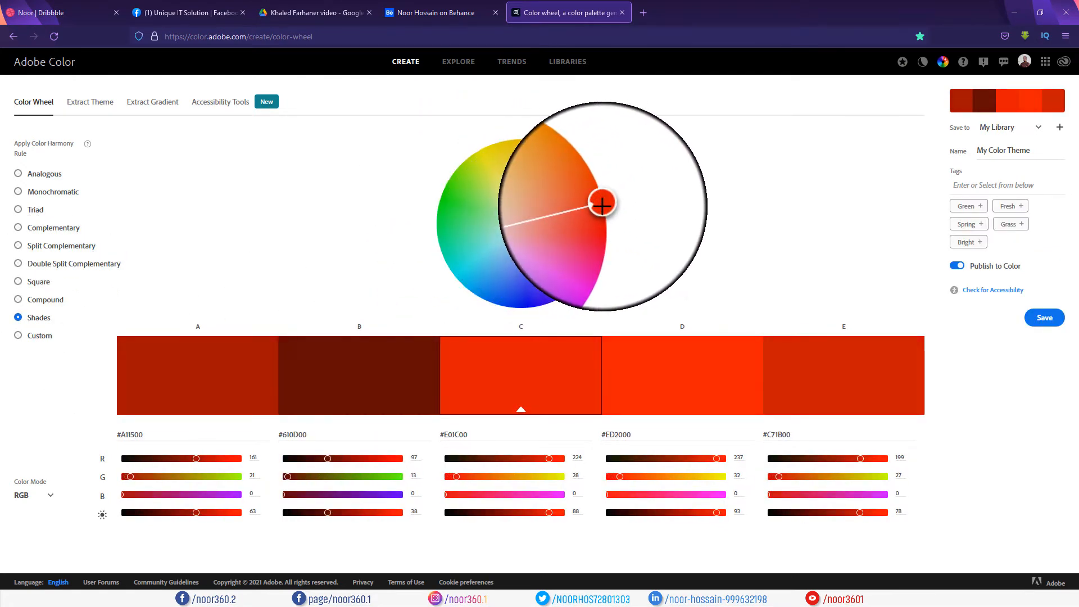
{"action": "left_click_drag", "start_coordinate": [608, 211], "coordinate": [609, 224]}
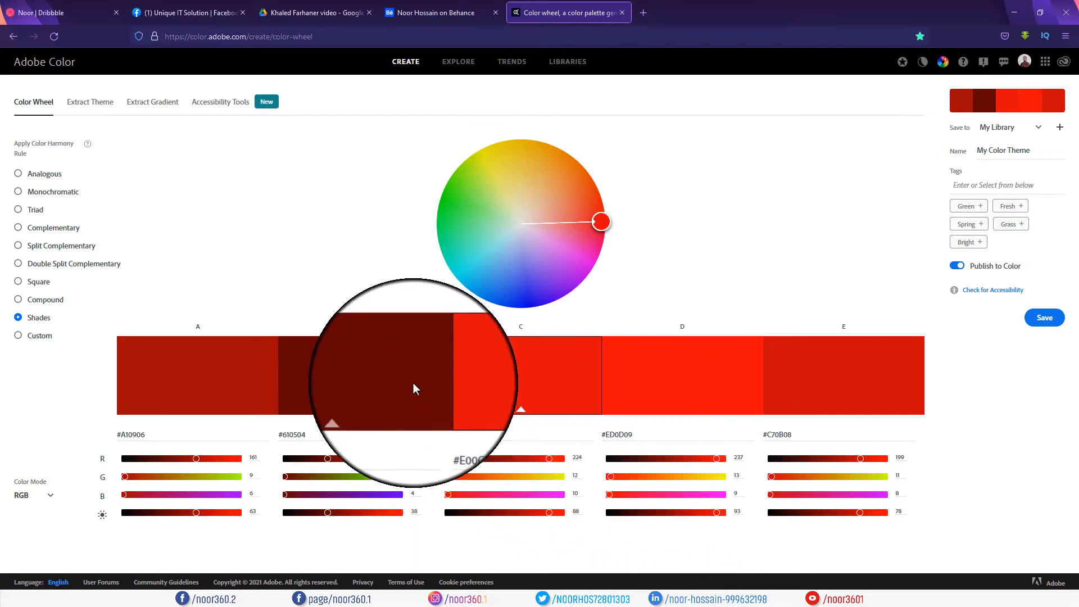
- Capture a strip across all five red shades with Lightshot, copy it to the clipboard, and return to Illustrator
{"action": "left_click", "coordinate": [942, 603]}
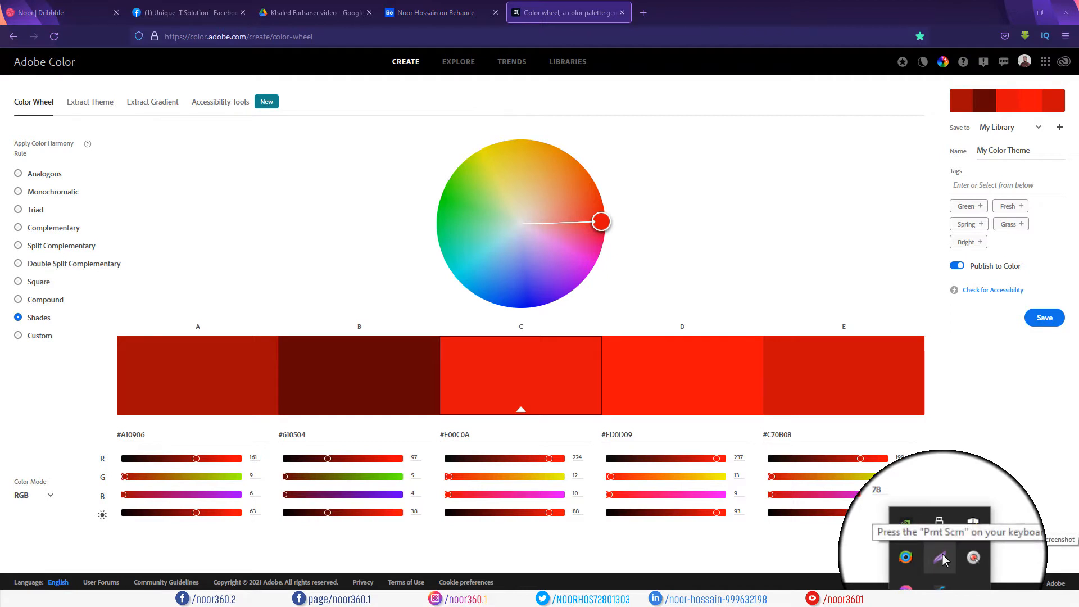
{"action": "left_click", "coordinate": [942, 558]}
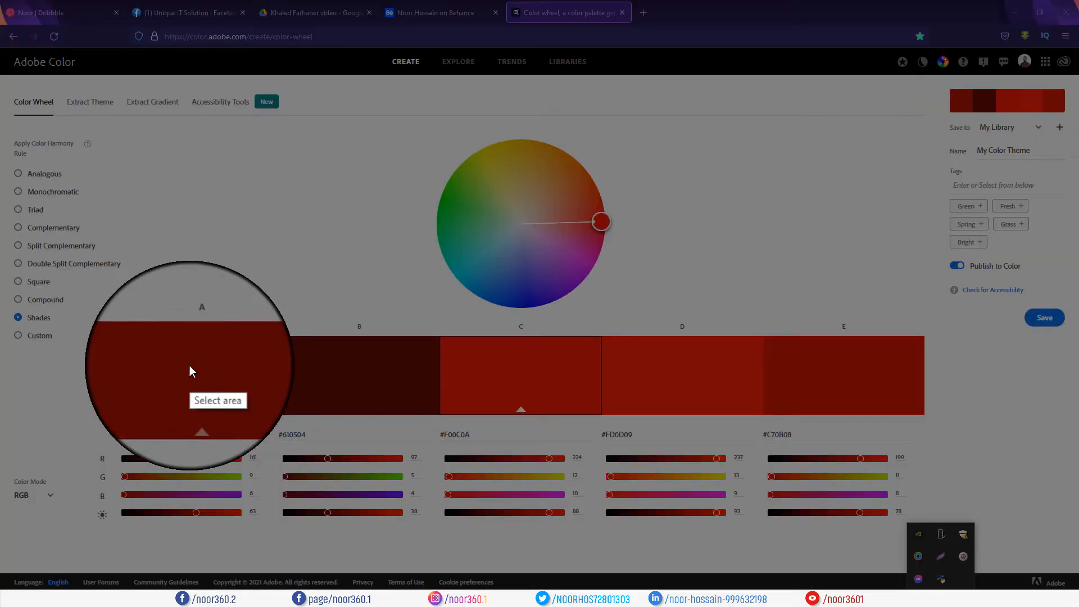
{"action": "left_click_drag", "start_coordinate": [204, 357], "coordinate": [868, 387]}
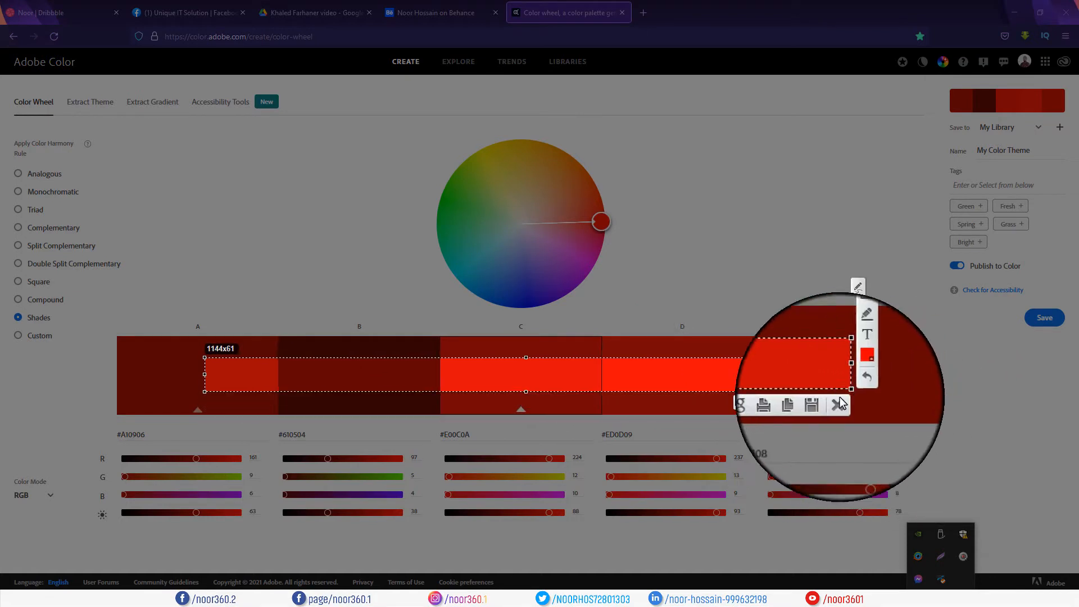
{"action": "left_click", "coordinate": [804, 403]}
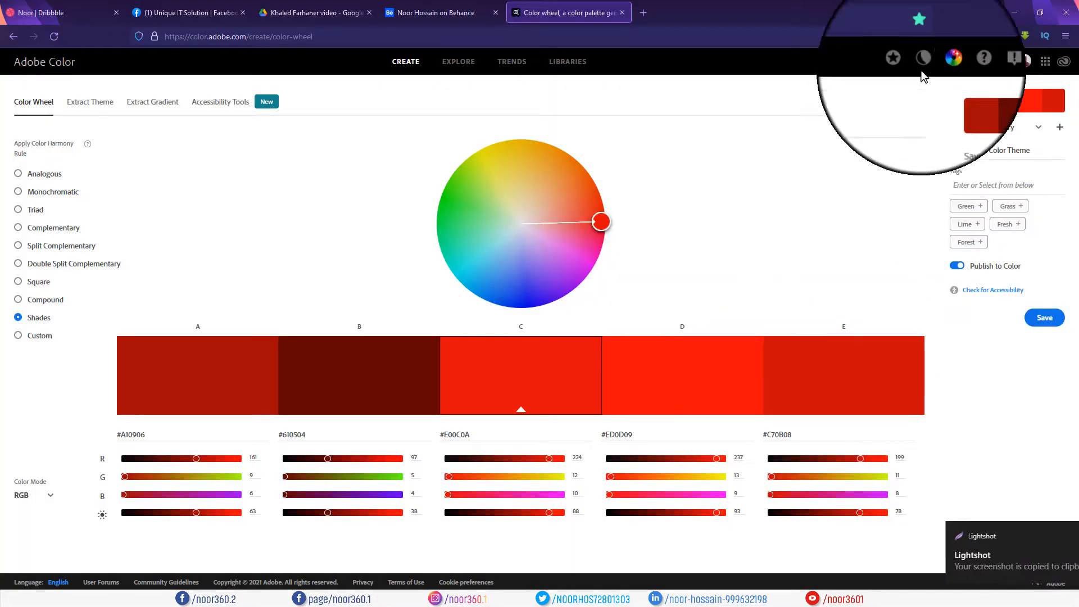
{"action": "left_click", "coordinate": [1016, 13]}
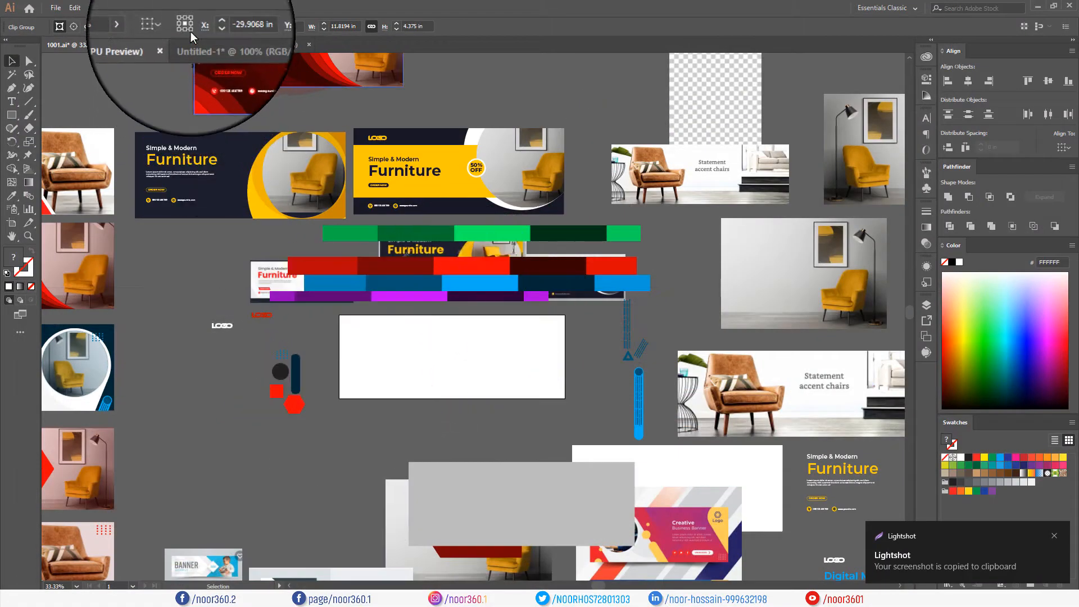
- Paste the captured red palette into the Untitled-1 document, scale it down proportionally, and place it just above the artboard
{"action": "left_click", "coordinate": [231, 49]}
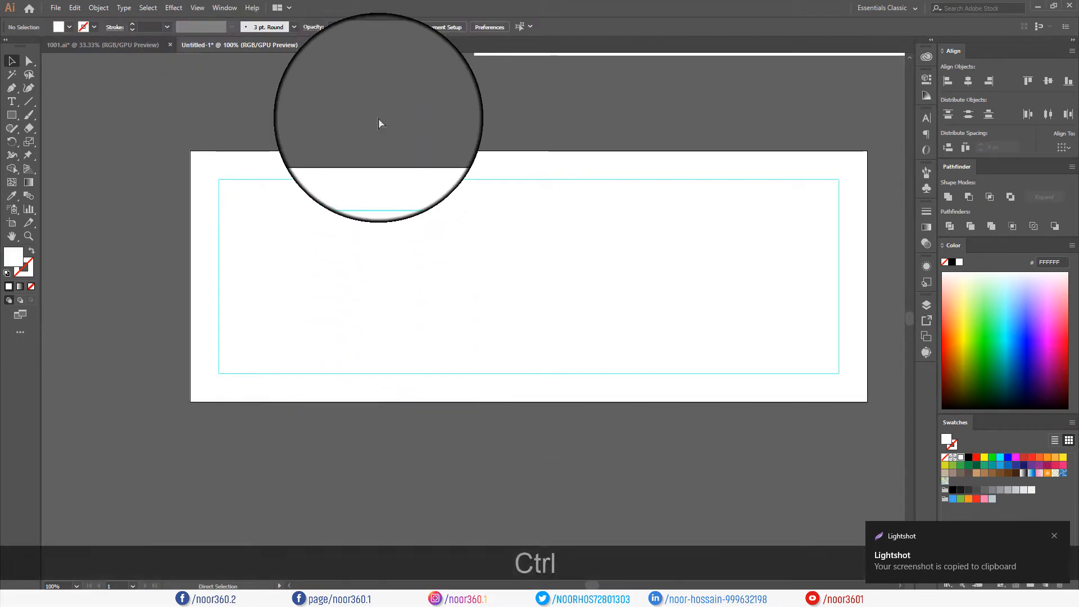
{"action": "key", "text": "ctrl+v"}
{"action": "scroll", "coordinate": [359, 271], "scroll_direction": "down", "scroll_amount": 3}
{"action": "left_click_drag", "start_coordinate": [358, 285], "coordinate": [383, 211]}
{"action": "scroll", "coordinate": [383, 213], "scroll_direction": "up", "scroll_amount": 3}
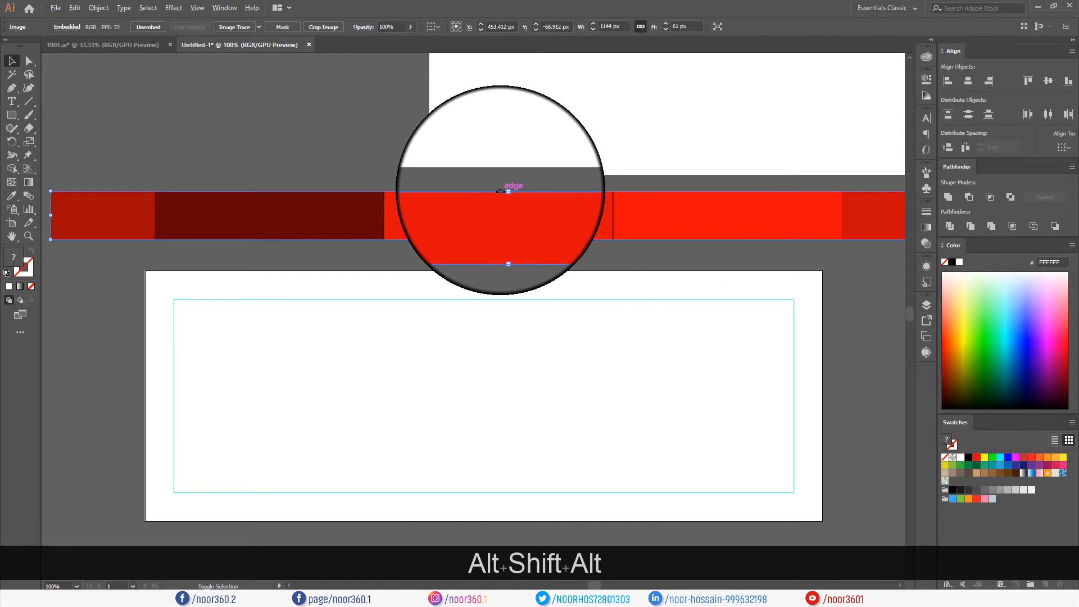
{"action": "left_click_drag", "start_coordinate": [505, 193], "coordinate": [487, 219]}
{"action": "left_click", "coordinate": [508, 257]}
{"action": "scroll", "coordinate": [517, 258], "scroll_direction": "down", "scroll_amount": 1}
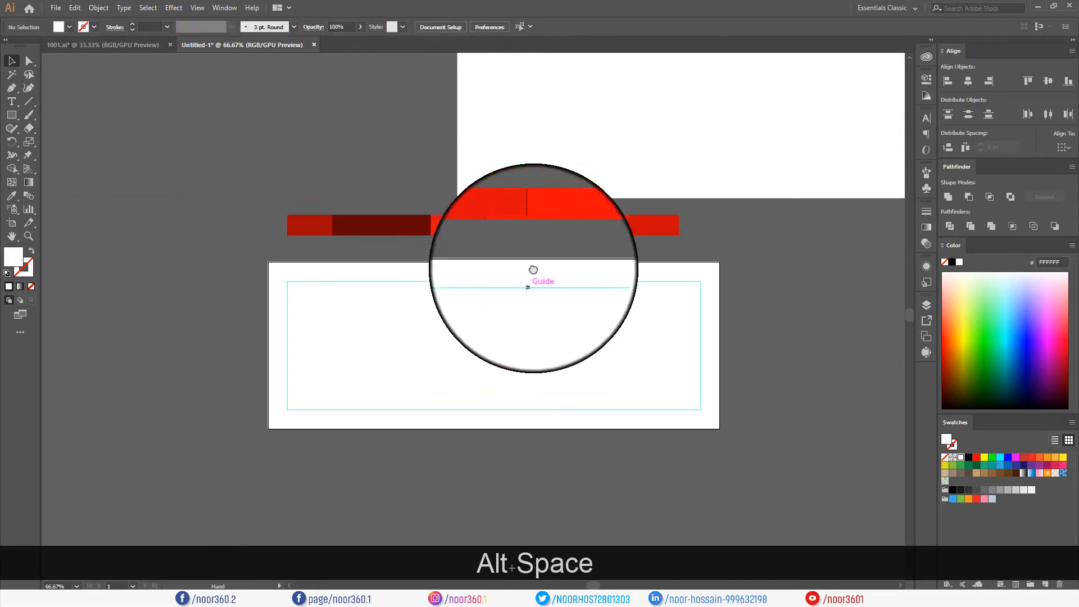
{"action": "scroll", "coordinate": [452, 273], "scroll_direction": "up", "scroll_amount": 1}
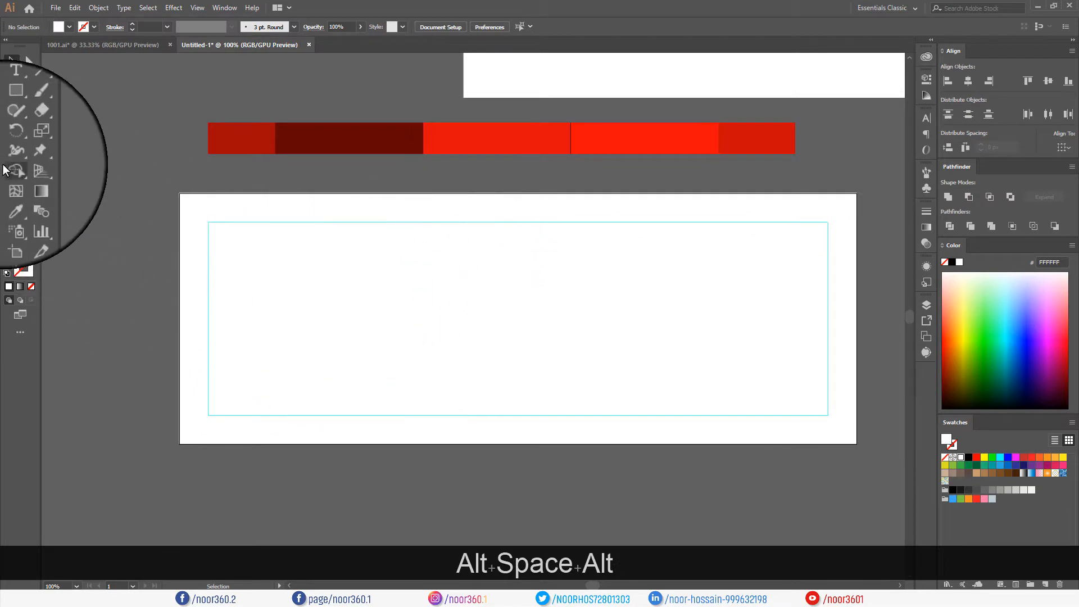
- Draw a 425.5 × 315 px rectangle over the artboard's right half and fill it with the palette's middle red using the Eyedropper
{"action": "left_click", "coordinate": [11, 115]}
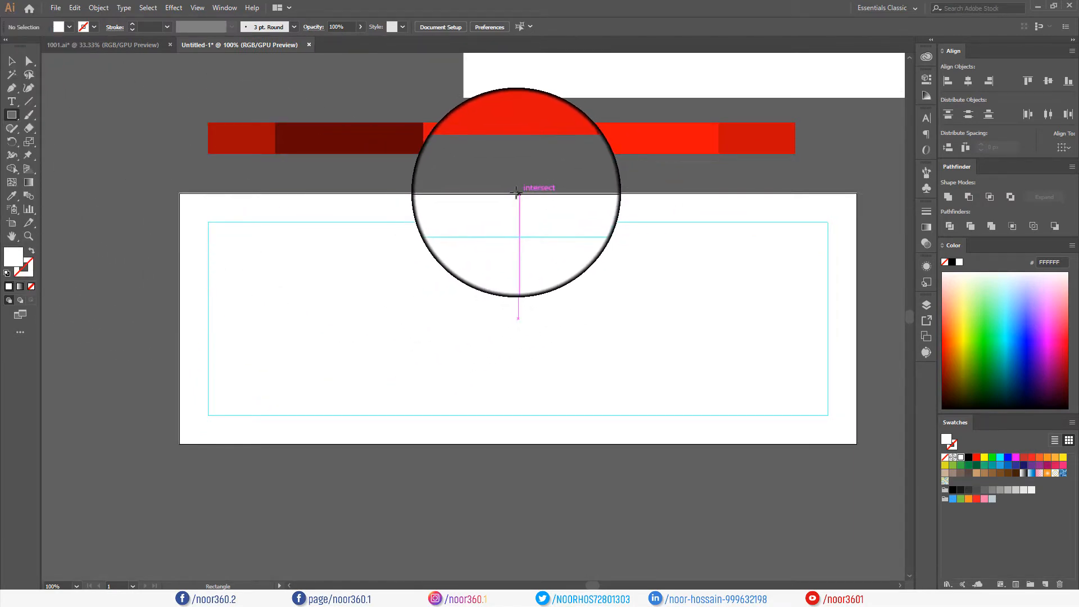
{"action": "left_click_drag", "start_coordinate": [517, 193], "coordinate": [855, 444]}
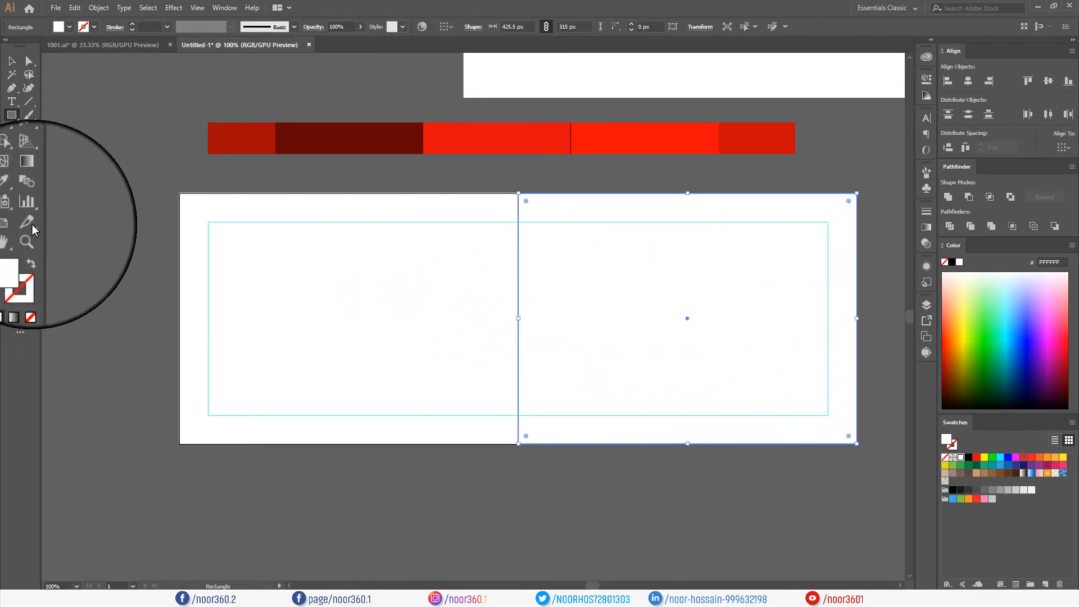
{"action": "key", "text": "i"}
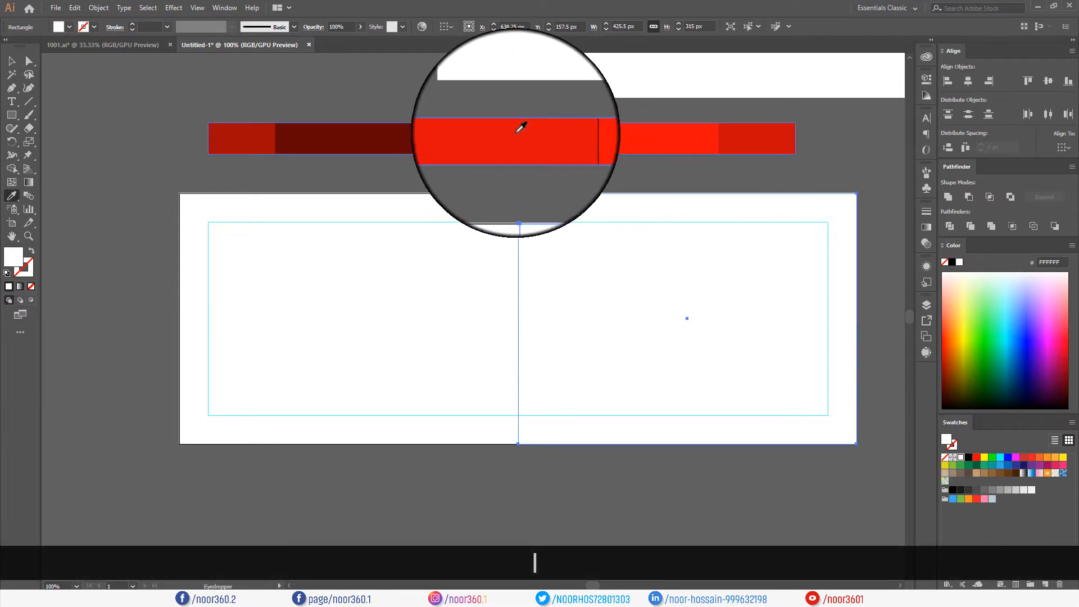
{"action": "left_click", "coordinate": [517, 128]}
{"action": "key", "text": "v"}
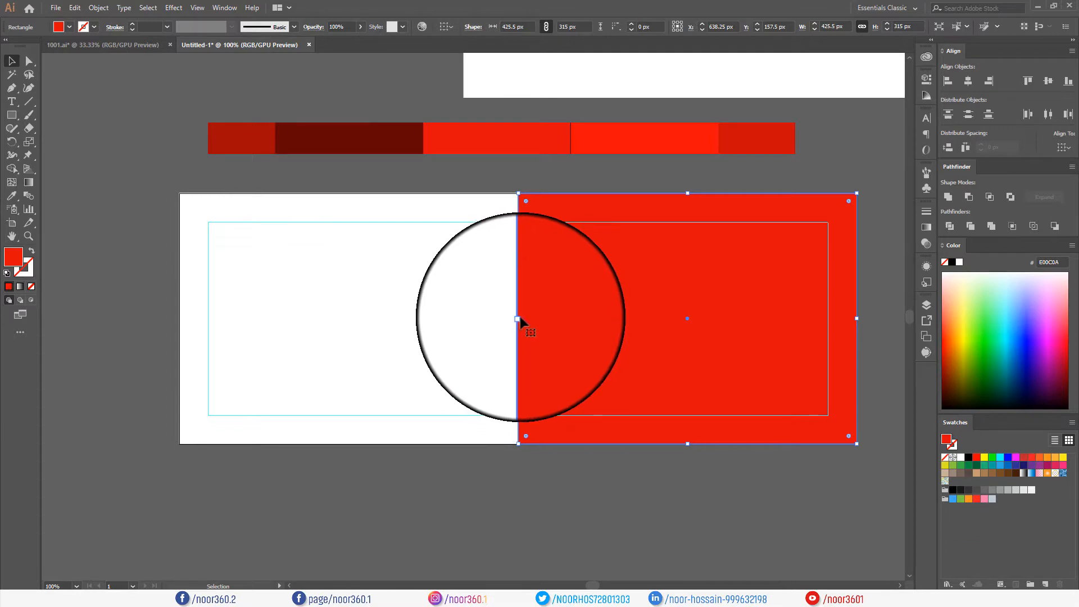
- Bring the dark red chevron furniture banner from 1001.ai into Untitled-1 and place it above and left of the artboard as a reference
{"action": "left_click_drag", "start_coordinate": [519, 318], "coordinate": [490, 301]}
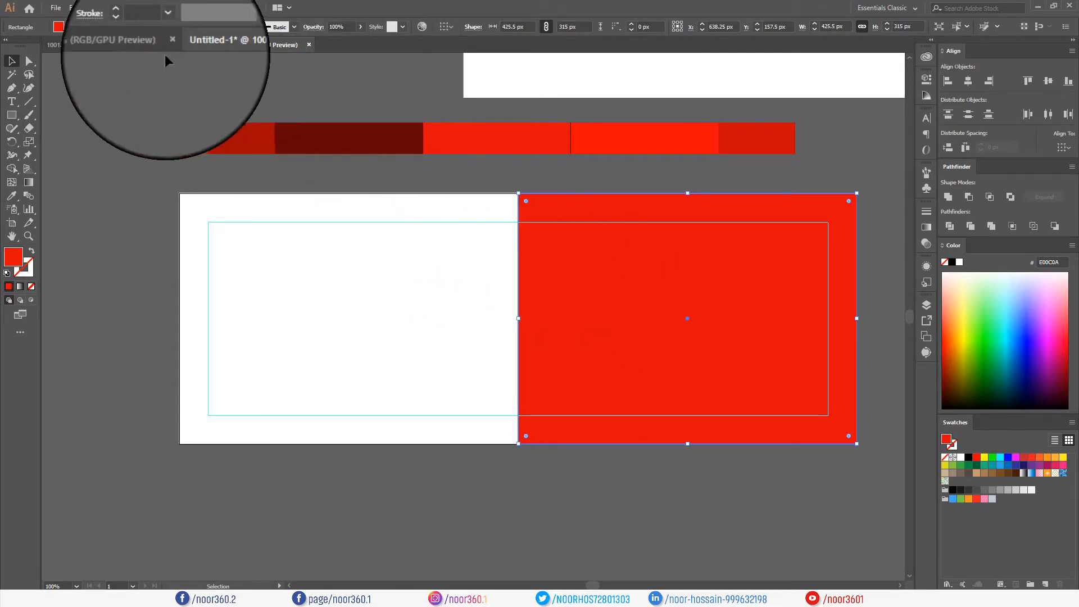
{"action": "left_click", "coordinate": [158, 45]}
{"action": "scroll", "coordinate": [360, 253], "scroll_direction": "down", "scroll_amount": 2, "text": "alt"}
{"action": "left_click_drag", "start_coordinate": [268, 359], "coordinate": [292, 105]}
{"action": "scroll", "coordinate": [361, 149], "scroll_direction": "down", "scroll_amount": 3, "text": "alt"}
{"action": "scroll", "coordinate": [400, 164], "scroll_direction": "up", "scroll_amount": 1, "text": "alt"}
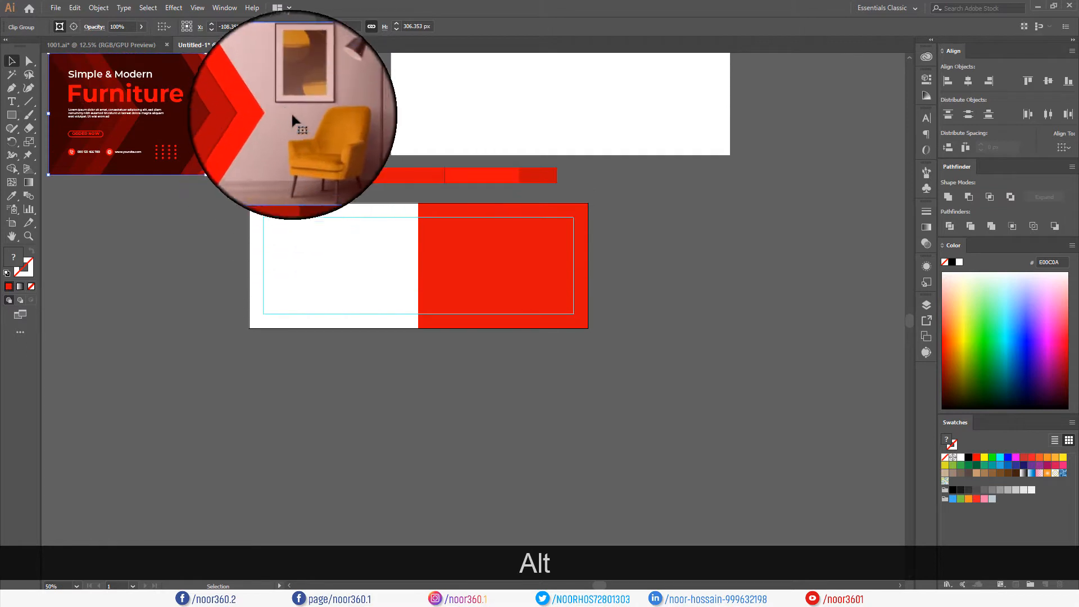
{"action": "scroll", "coordinate": [492, 287], "scroll_direction": "up", "scroll_amount": 2, "text": "alt"}
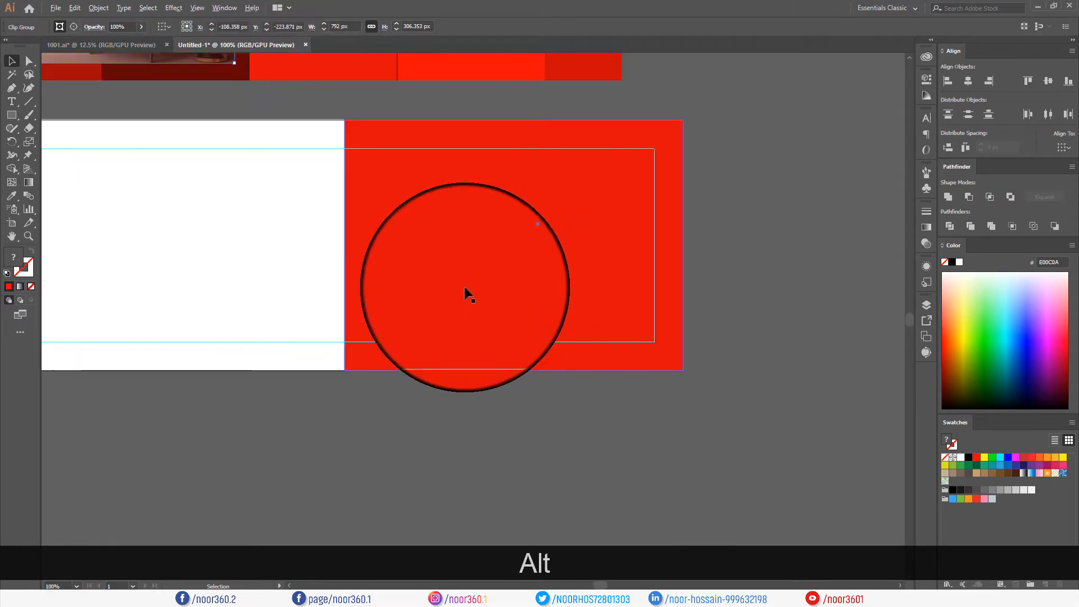
- Add an anchor point at the midpoint of the red rectangle's left edge with the Add Anchor Point tool
{"action": "left_click", "coordinate": [421, 247]}
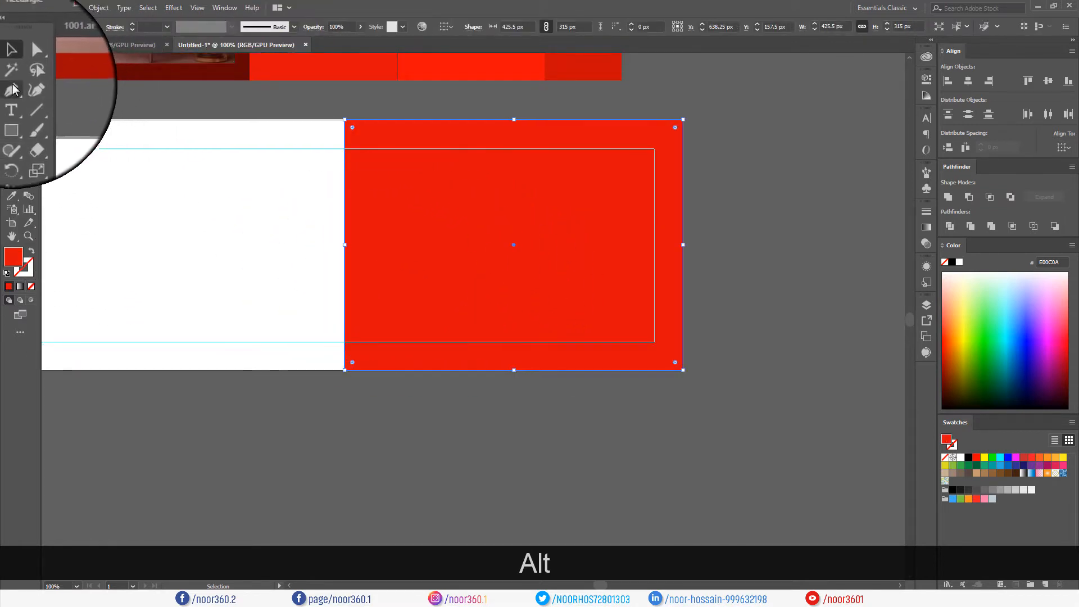
{"action": "left_click_drag", "start_coordinate": [11, 88], "coordinate": [67, 106]}
{"action": "key", "text": "alt"}
{"action": "scroll", "coordinate": [361, 247], "scroll_direction": "up", "scroll_amount": 1, "text": "alt"}
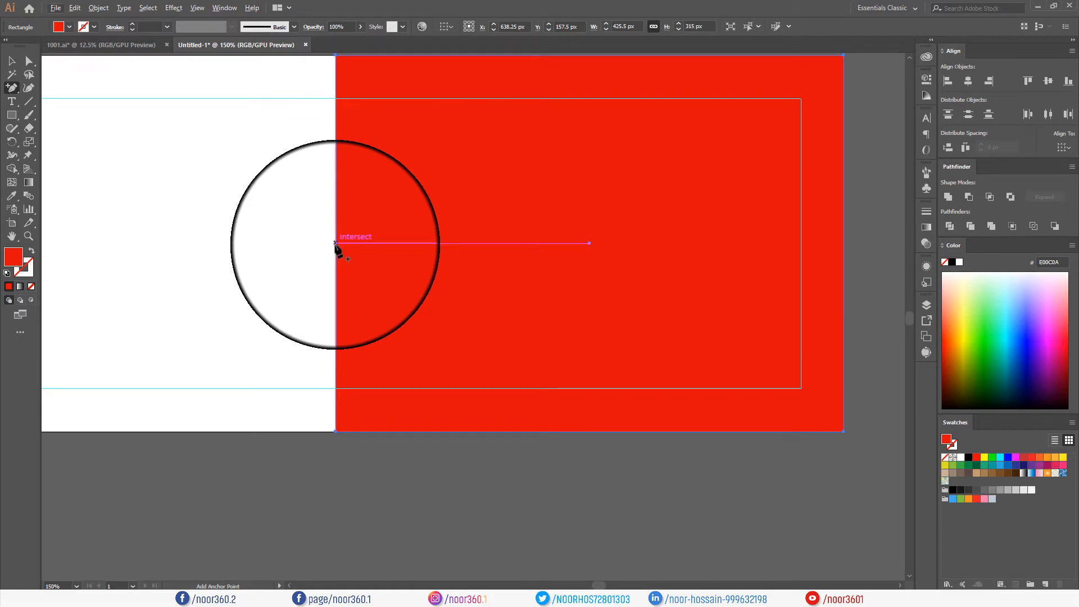
{"action": "left_click", "coordinate": [335, 248]}
- Move the new midpoint anchor 90 px to the right to notch the red shape's left edge, and deselect it
{"action": "key", "text": "ctrl"}
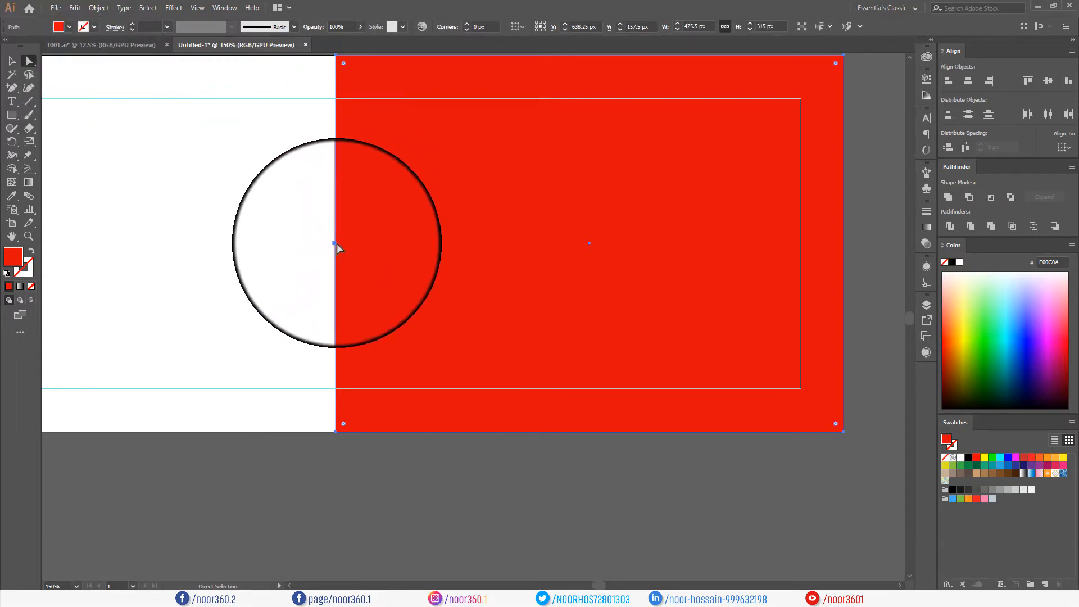
{"action": "left_click", "coordinate": [336, 244]}
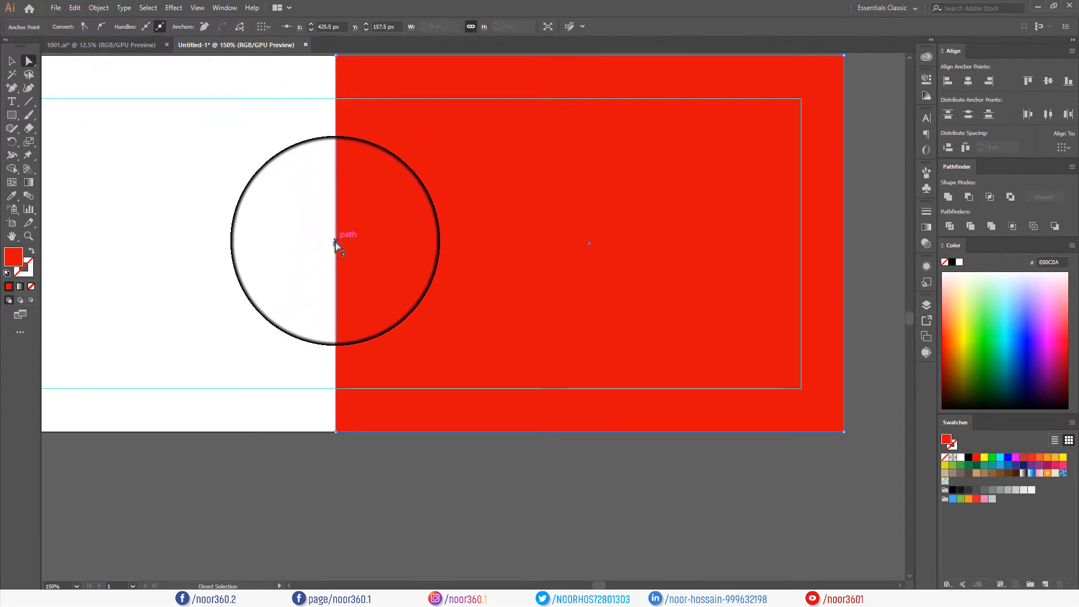
{"action": "key", "text": "shift"}
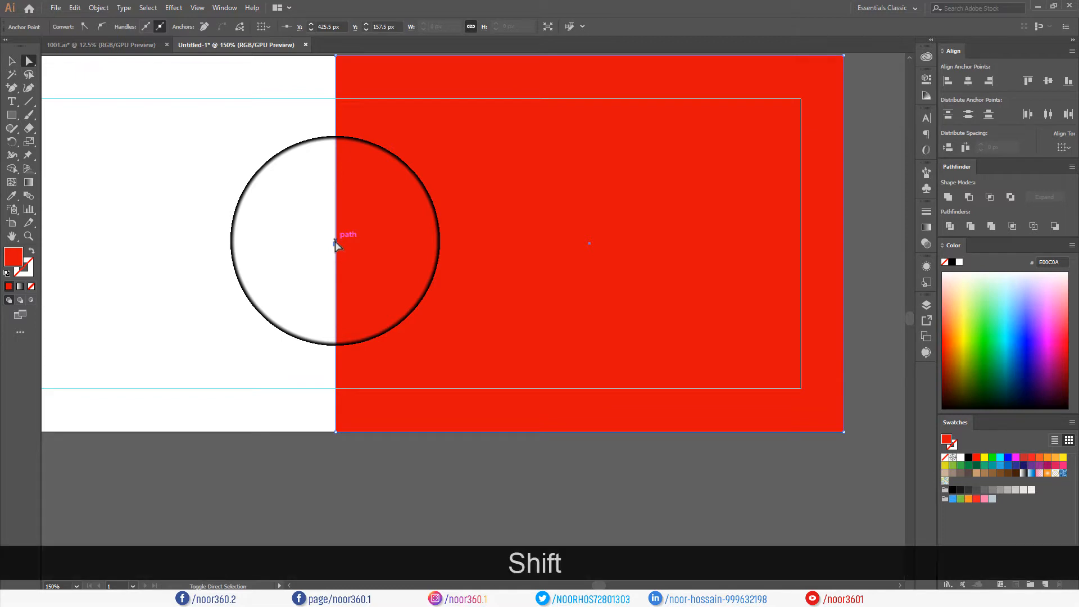
{"action": "key", "text": "shift+Right"}
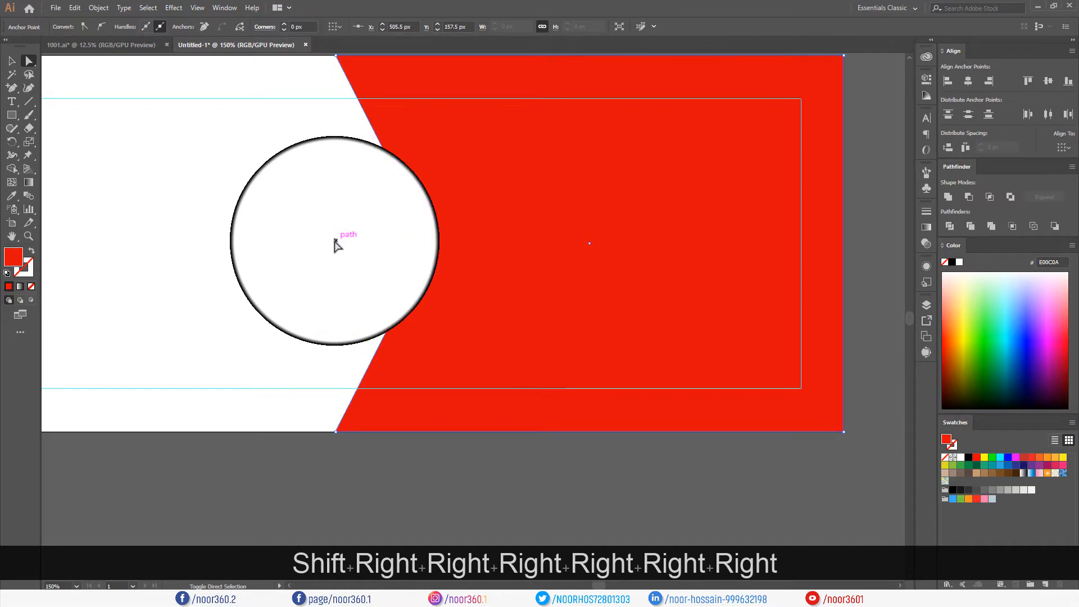
{"action": "key", "text": "shift+Right"}
{"action": "scroll", "coordinate": [438, 365], "scroll_direction": "up", "scroll_amount": 1}
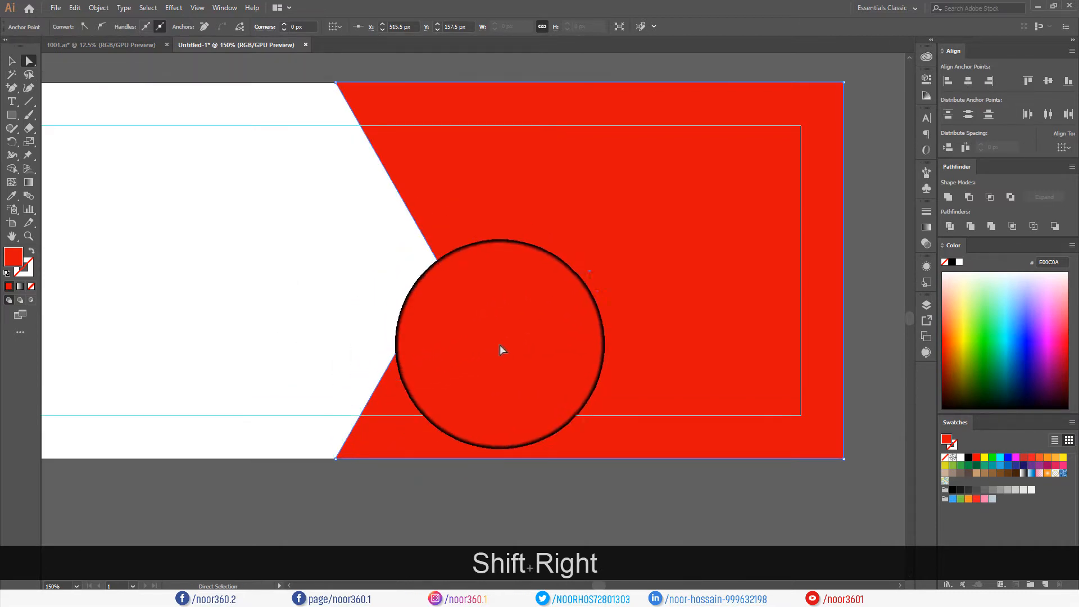
{"action": "left_click", "coordinate": [11, 60]}
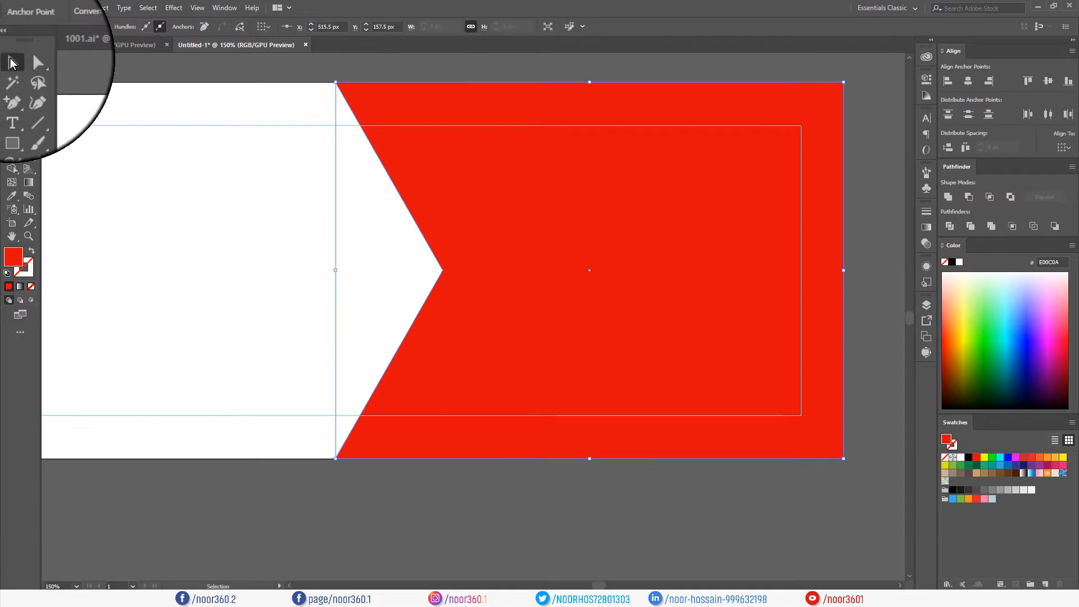
{"action": "scroll", "coordinate": [363, 270], "scroll_direction": "down", "scroll_amount": 1}
{"action": "left_click", "coordinate": [333, 475]}
{"action": "scroll", "coordinate": [358, 288], "scroll_direction": "up", "scroll_amount": 1}
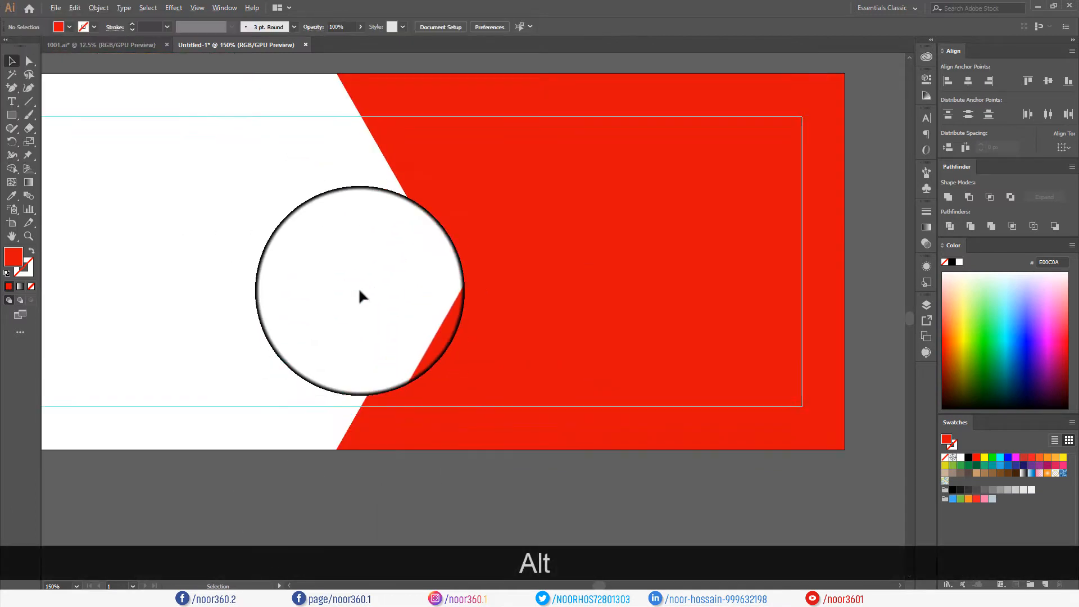
- Duplicate the notched red shape about 23.53 px to the right and recolour the copy blue
{"action": "scroll", "coordinate": [403, 308], "scroll_direction": "down", "scroll_amount": 1}
{"action": "left_click", "coordinate": [506, 295]}
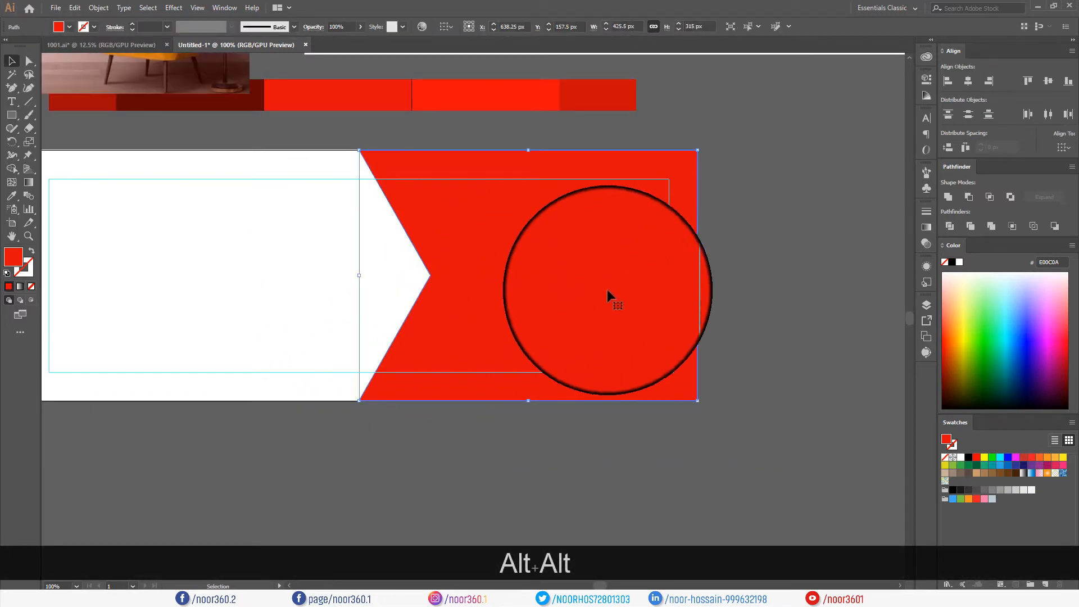
{"action": "scroll", "coordinate": [543, 301], "scroll_direction": "up", "scroll_amount": 1}
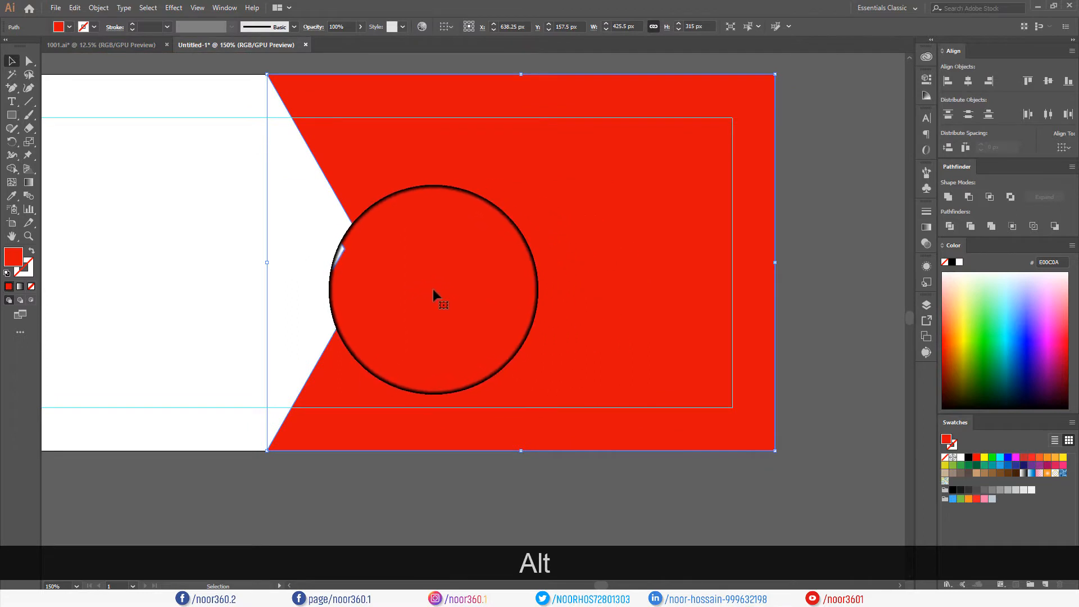
{"action": "left_click_drag", "start_coordinate": [438, 296], "coordinate": [434, 301]}
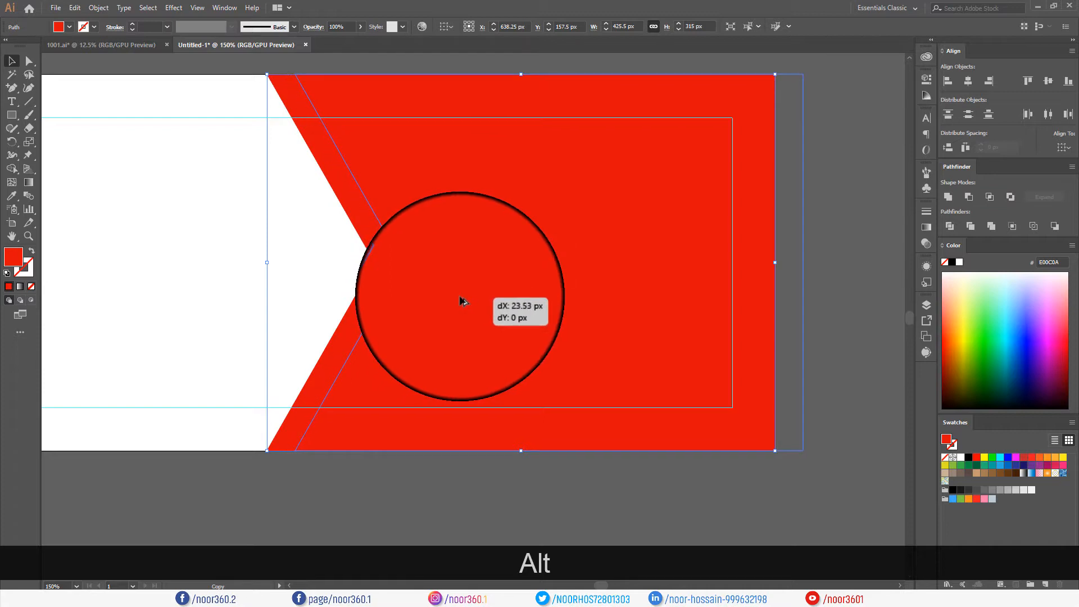
{"action": "left_click_drag", "start_coordinate": [461, 302], "coordinate": [461, 302]}
{"action": "scroll", "coordinate": [452, 330], "scroll_direction": "down", "scroll_amount": 2}
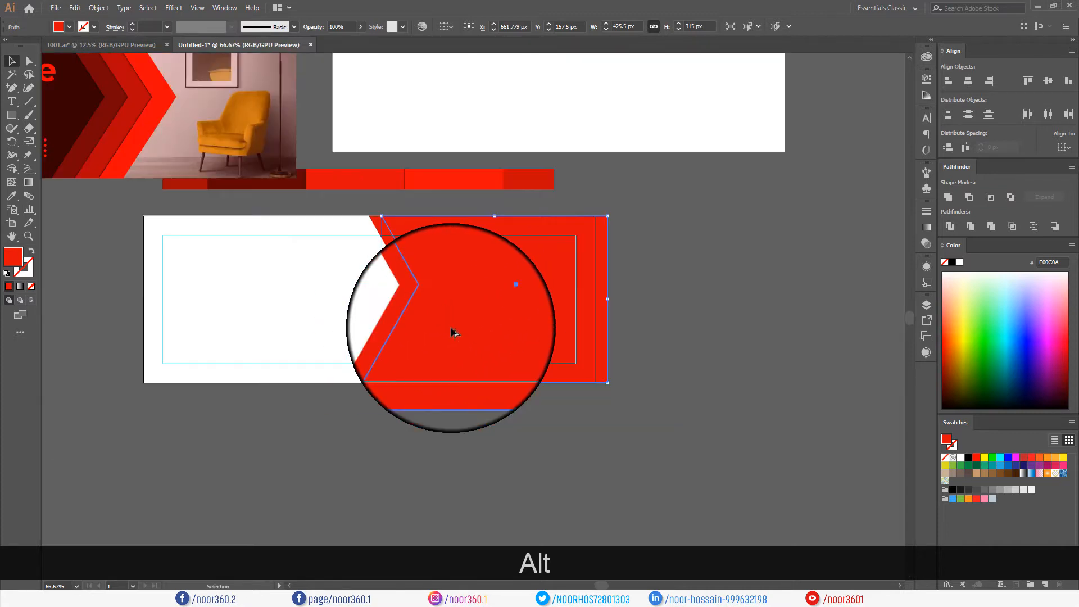
{"action": "left_click", "coordinate": [1014, 351]}
- Repeat the duplication twice to add two more blue chevron copies at the same spacing to the right
{"action": "scroll", "coordinate": [424, 310], "scroll_direction": "up", "scroll_amount": 2}
{"action": "scroll", "coordinate": [422, 308], "scroll_direction": "down", "scroll_amount": 1}
{"action": "left_click_drag", "start_coordinate": [422, 308], "coordinate": [436, 284]}
{"action": "key", "text": "ctrl+d"}
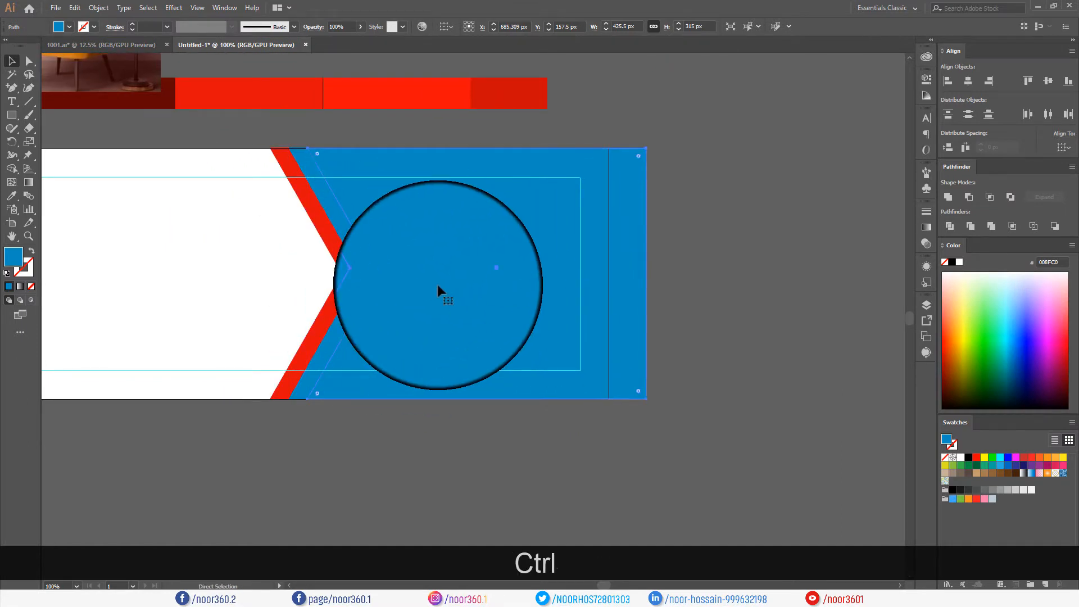
{"action": "key", "text": "ctrl+d"}
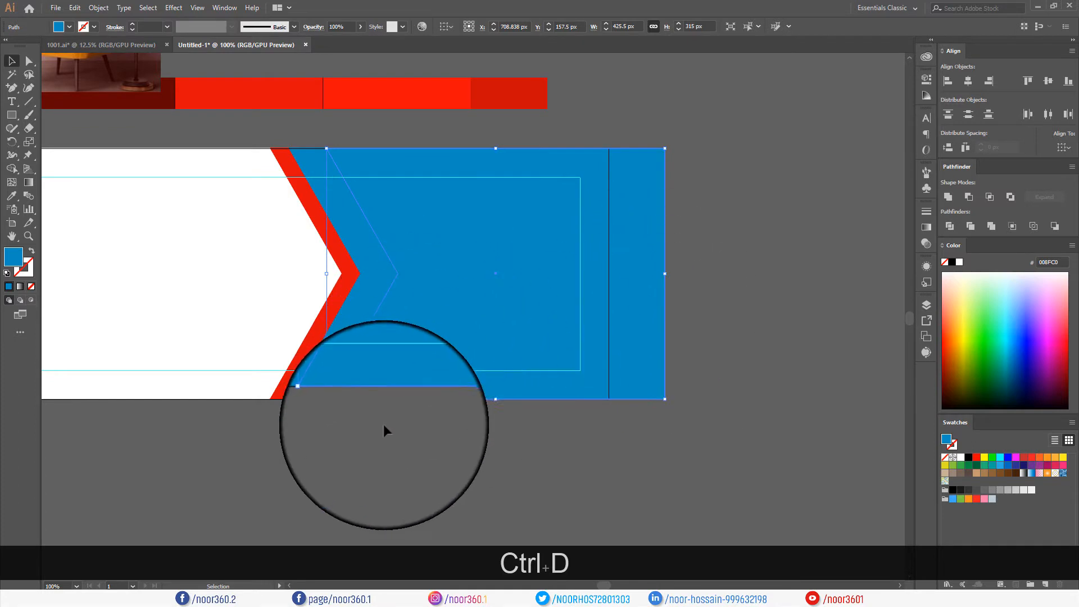
- Recolour the front chevron shape deep blue and the one behind it bright green, and clear the selection
{"action": "left_click", "coordinate": [1027, 342]}
{"action": "left_click", "coordinate": [379, 273]}
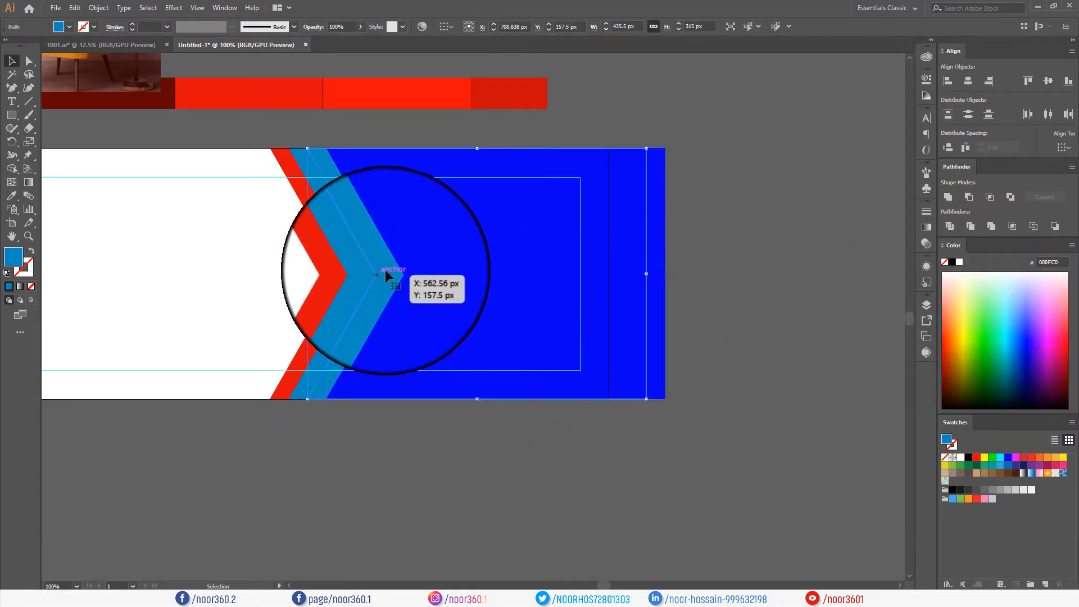
{"action": "left_click", "coordinate": [978, 323]}
{"action": "key", "text": "ctrl+shift+a"}
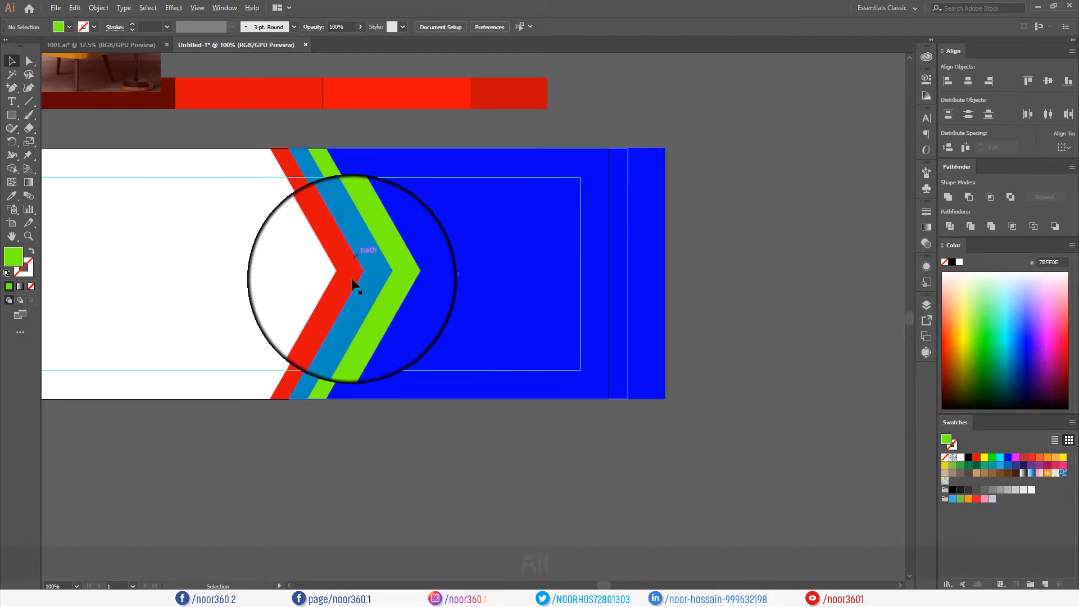
- Compare the coloured chevron stripes on the artboard with the stripes in the reference furniture banner
{"action": "scroll", "coordinate": [337, 298], "scroll_direction": "up", "scroll_amount": 3, "text": "alt"}
{"action": "scroll", "coordinate": [369, 301], "scroll_direction": "down", "scroll_amount": 1, "text": "alt"}
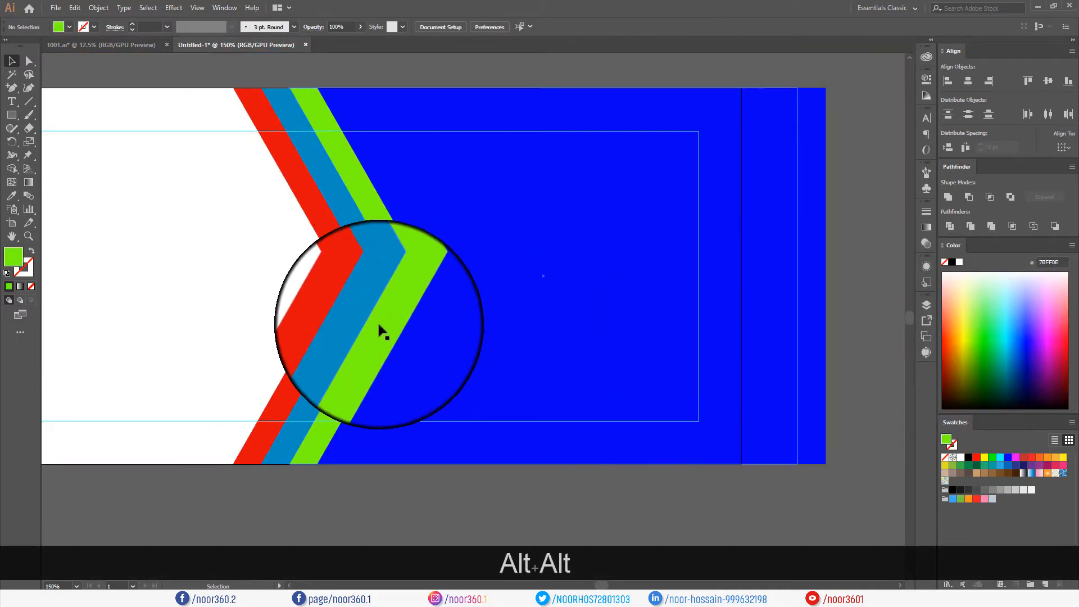
{"action": "scroll", "coordinate": [388, 320], "scroll_direction": "down", "scroll_amount": 4, "text": "alt"}
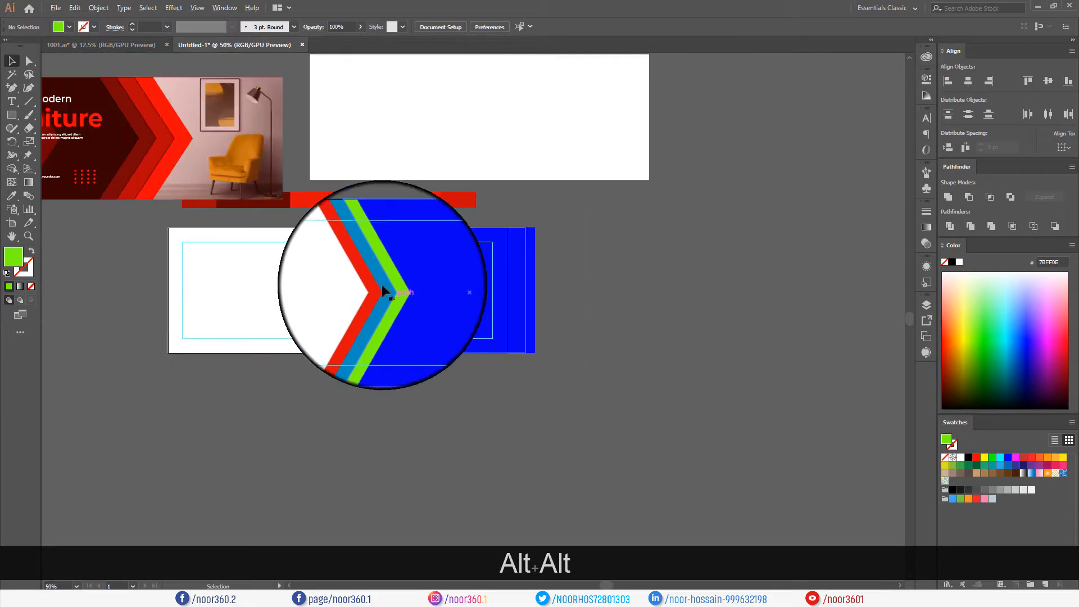
{"action": "scroll", "coordinate": [163, 159], "scroll_direction": "up", "scroll_amount": 2, "text": "alt"}
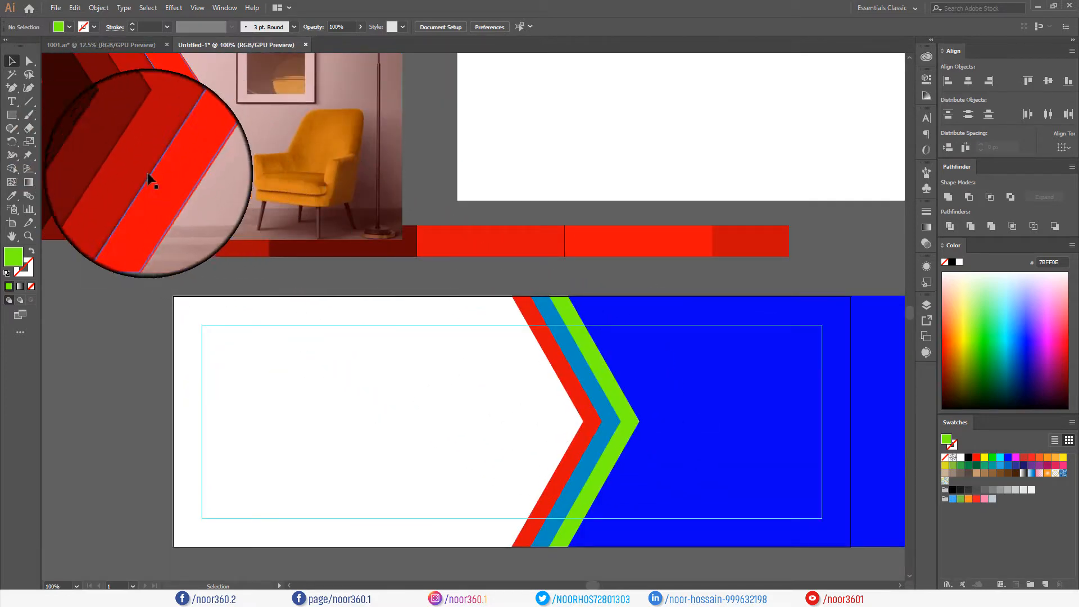
{"action": "scroll", "coordinate": [163, 231], "scroll_direction": "down", "scroll_amount": 1, "text": "alt"}
{"action": "scroll", "coordinate": [466, 391], "scroll_direction": "up", "scroll_amount": 1, "text": "alt"}
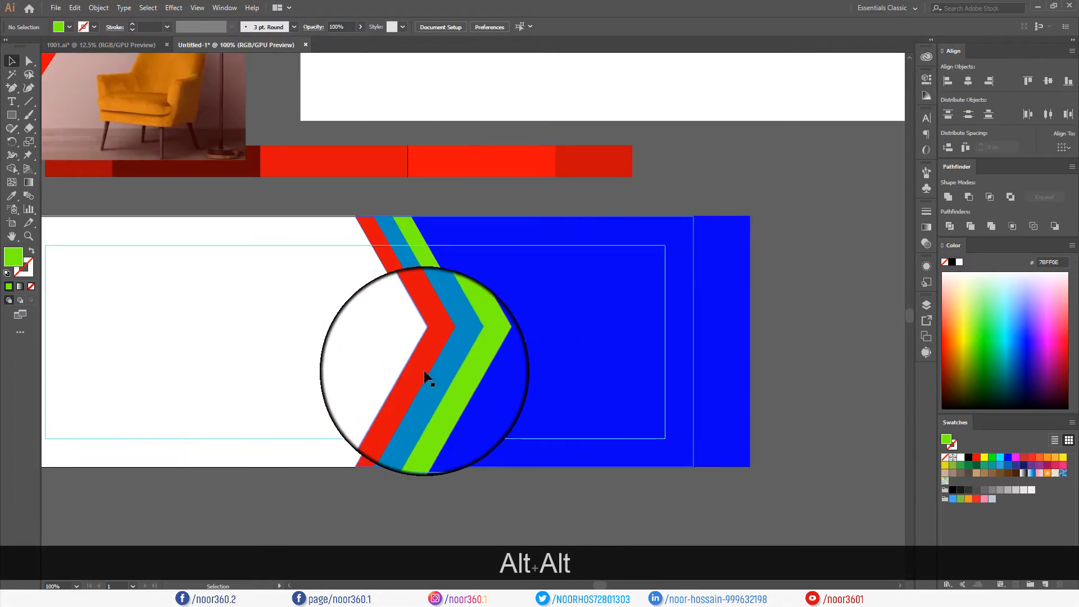
{"action": "scroll", "coordinate": [442, 354], "scroll_direction": "down", "scroll_amount": 1, "text": "alt"}
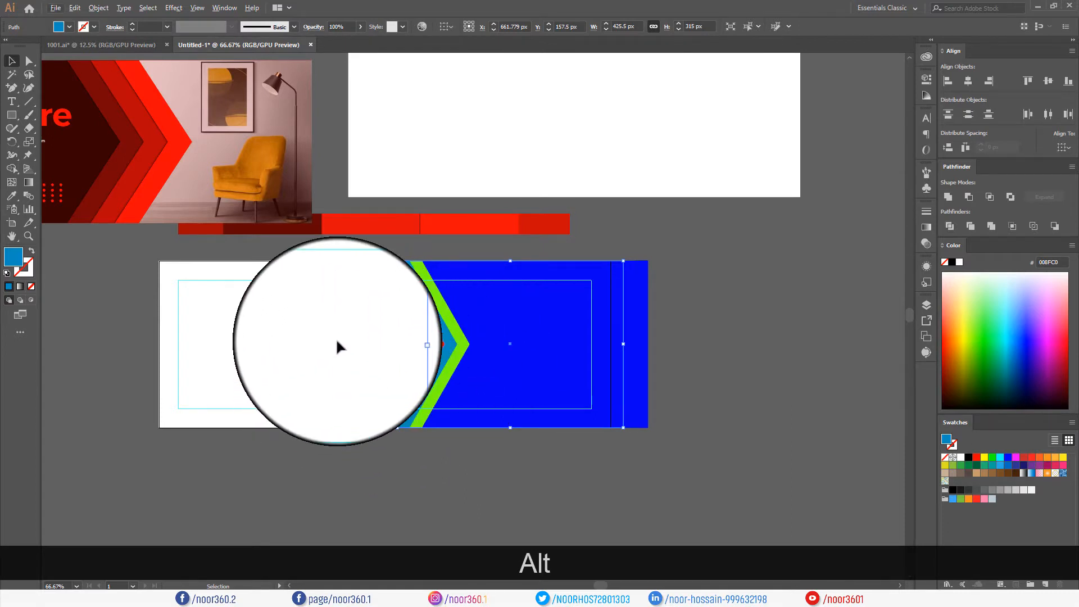
- Unlock all locked objects so that the white 851 × 315 px background rectangle is selected
{"action": "scroll", "coordinate": [401, 360], "scroll_direction": "down", "scroll_amount": 1, "text": "alt"}
{"action": "scroll", "coordinate": [397, 356], "scroll_direction": "up", "scroll_amount": 2, "text": "alt"}
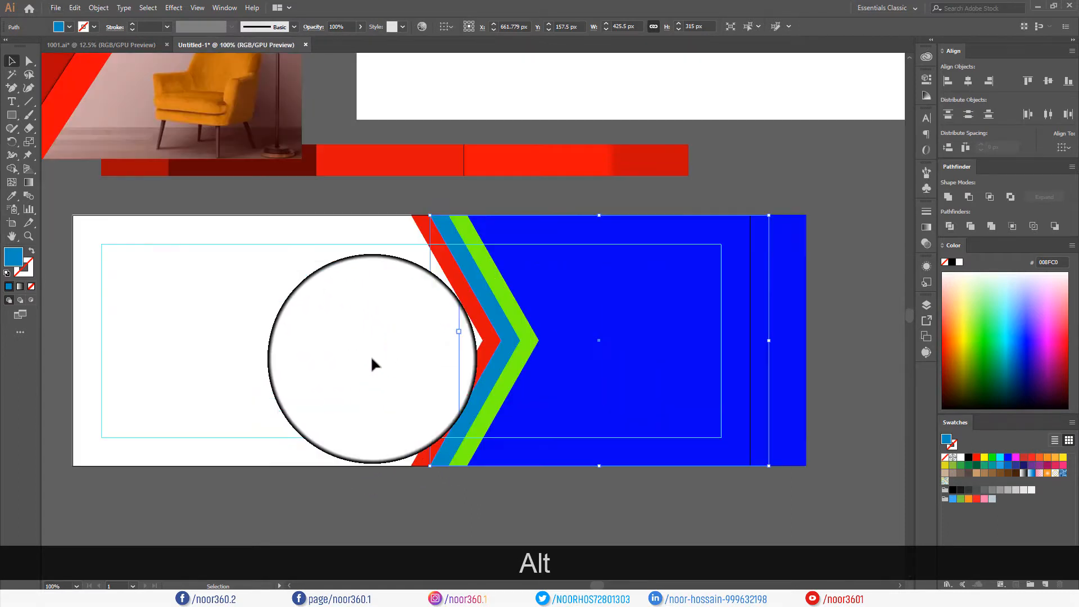
{"action": "left_click", "coordinate": [328, 354], "text": "ctrl"}
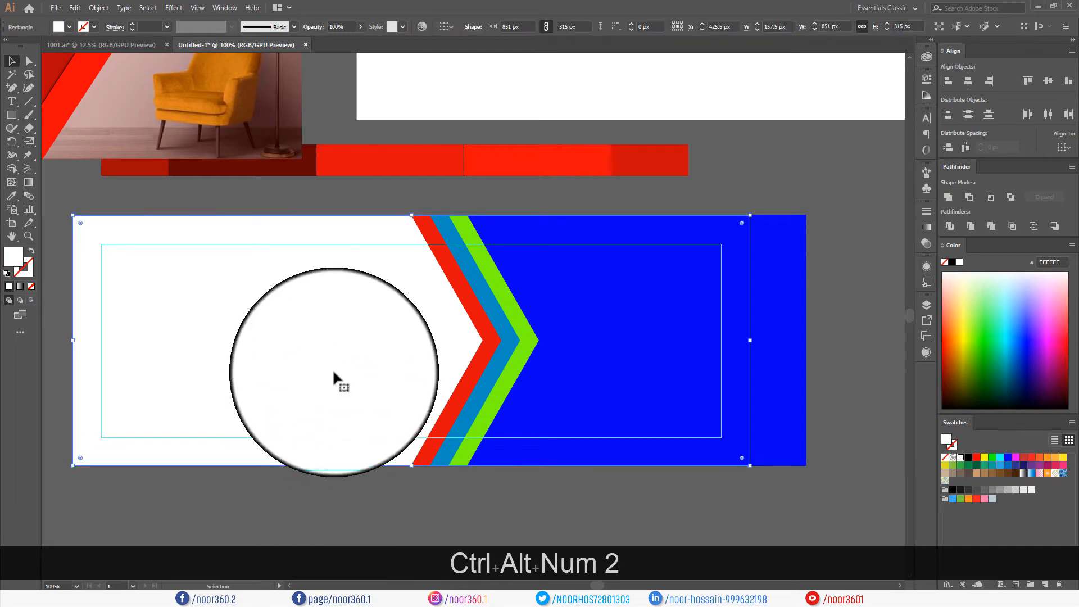
- Fill the background rectangle with the palette's dark maroon and the rearmost chevron with its deep red by sampling with the Eyedropper
{"action": "key", "text": "i"}
{"action": "left_click", "coordinate": [314, 165]}
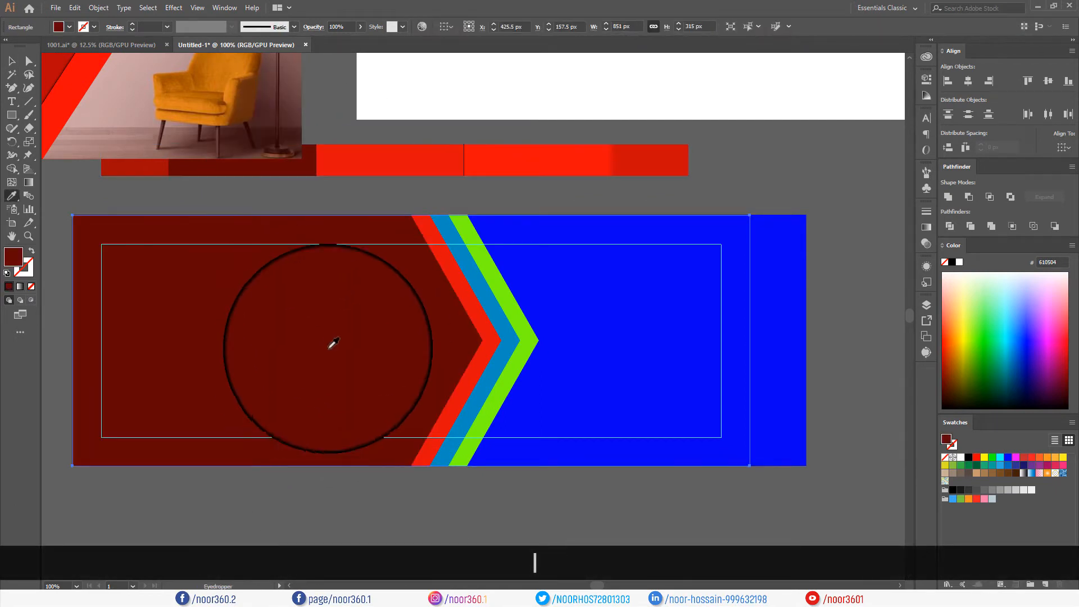
{"action": "key", "text": "v"}
{"action": "left_click", "coordinate": [482, 353]}
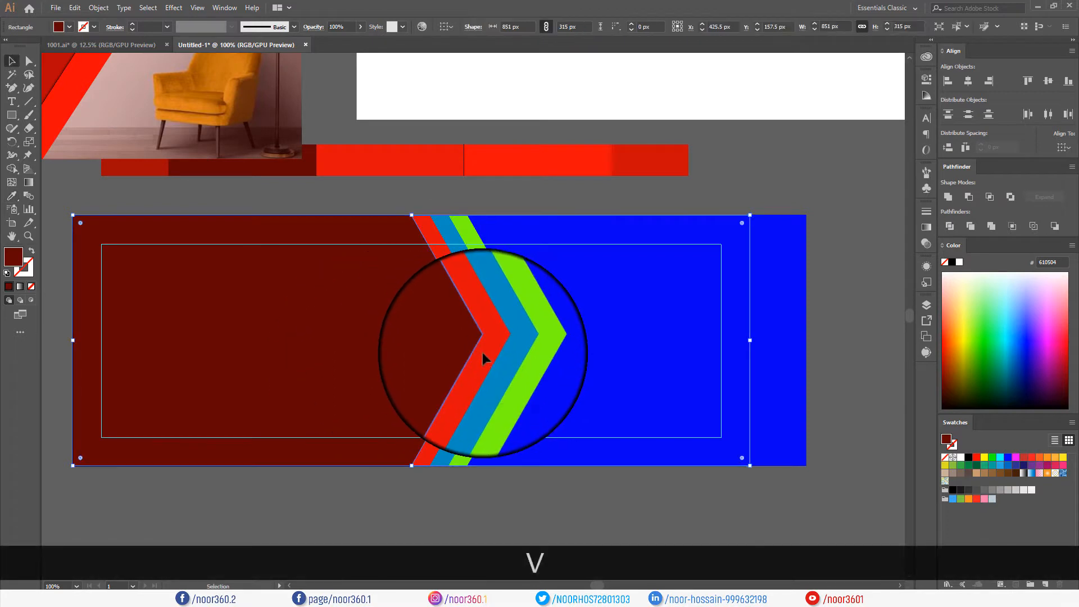
{"action": "key", "text": "i"}
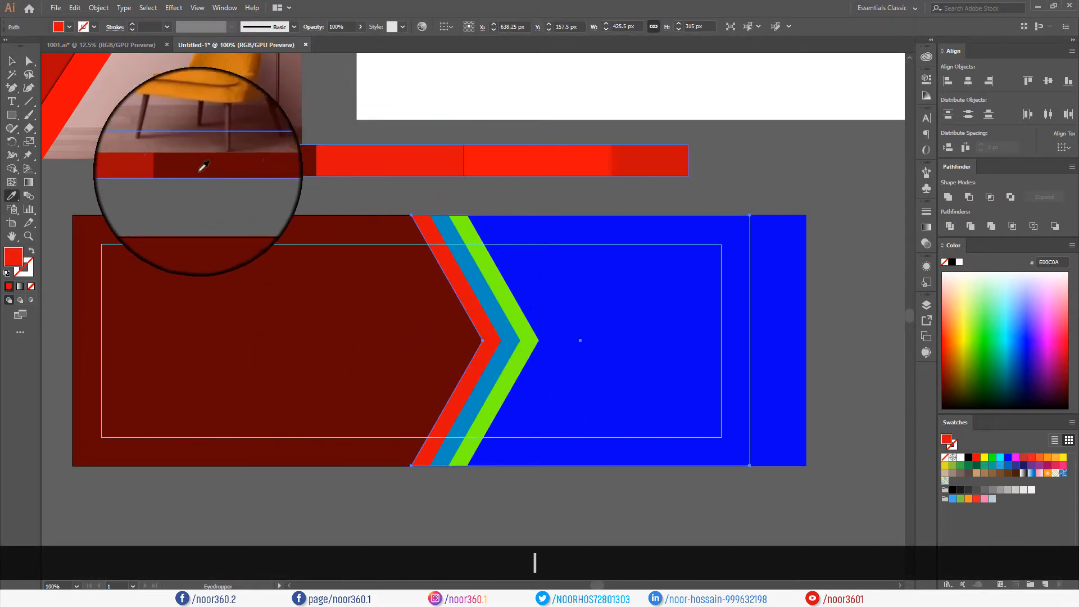
{"action": "left_click", "coordinate": [153, 164]}
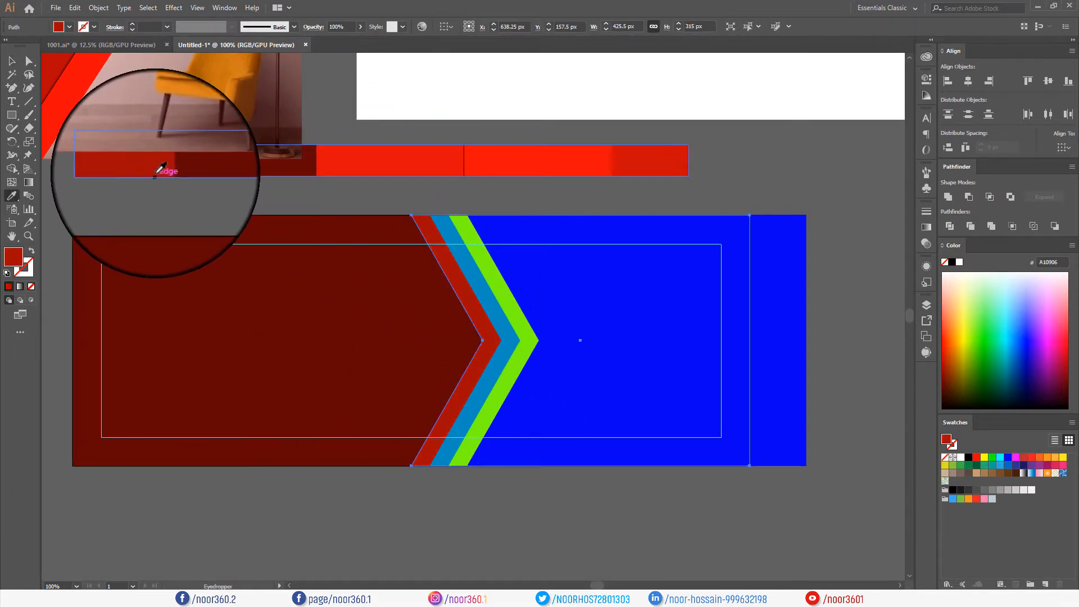
- Recolour the light blue chevron with the palette's medium red and the green chevron with its bright red using the Eyedropper
{"action": "left_click", "coordinate": [498, 319], "text": "ctrl"}
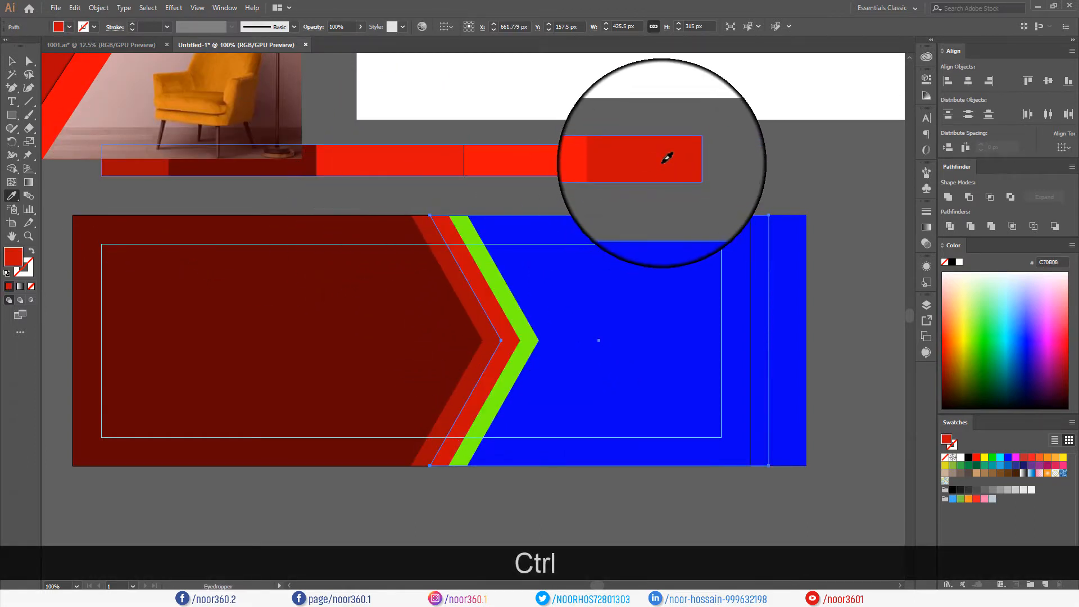
{"action": "left_click", "coordinate": [525, 339], "text": "ctrl"}
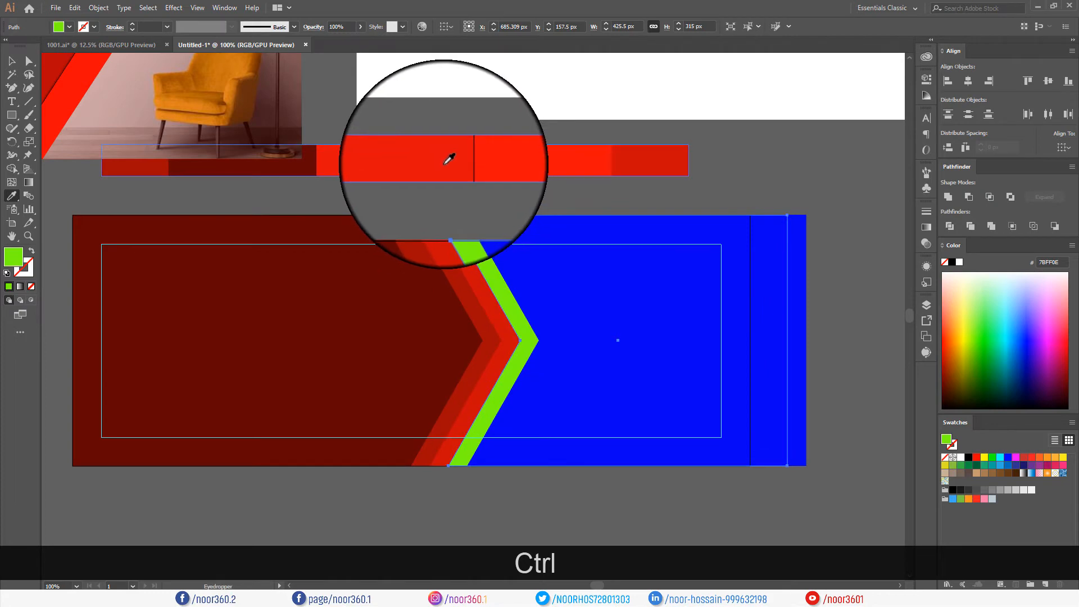
{"action": "left_click", "coordinate": [518, 158]}
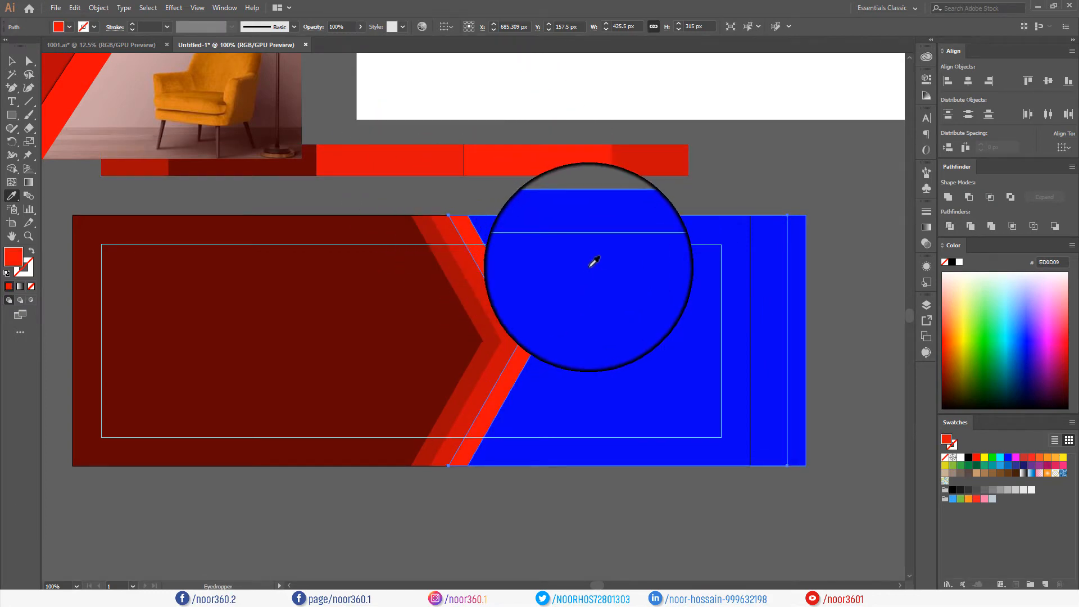
- Examine the recoloured red chevron stripes and the front blue shape against the maroon background
{"action": "key", "text": "v"}
{"action": "left_click", "coordinate": [581, 295]}
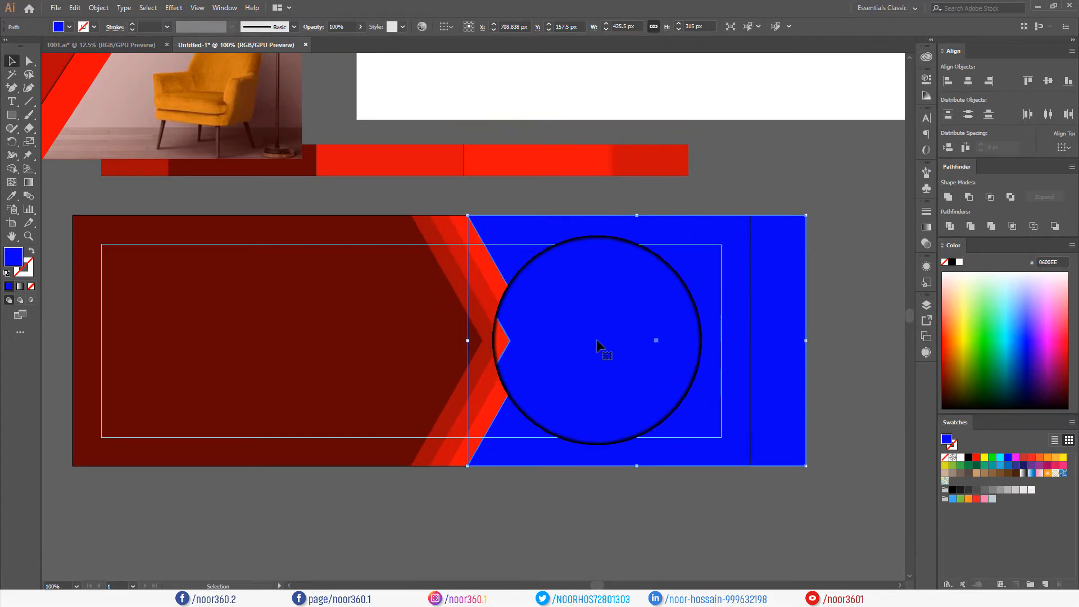
{"action": "scroll", "coordinate": [595, 340], "scroll_direction": "down", "scroll_amount": 2}
{"action": "scroll", "coordinate": [429, 212], "scroll_direction": "up", "scroll_amount": 2}
{"action": "scroll", "coordinate": [614, 289], "scroll_direction": "down", "scroll_amount": 3}
{"action": "scroll", "coordinate": [534, 321], "scroll_direction": "up", "scroll_amount": 4}
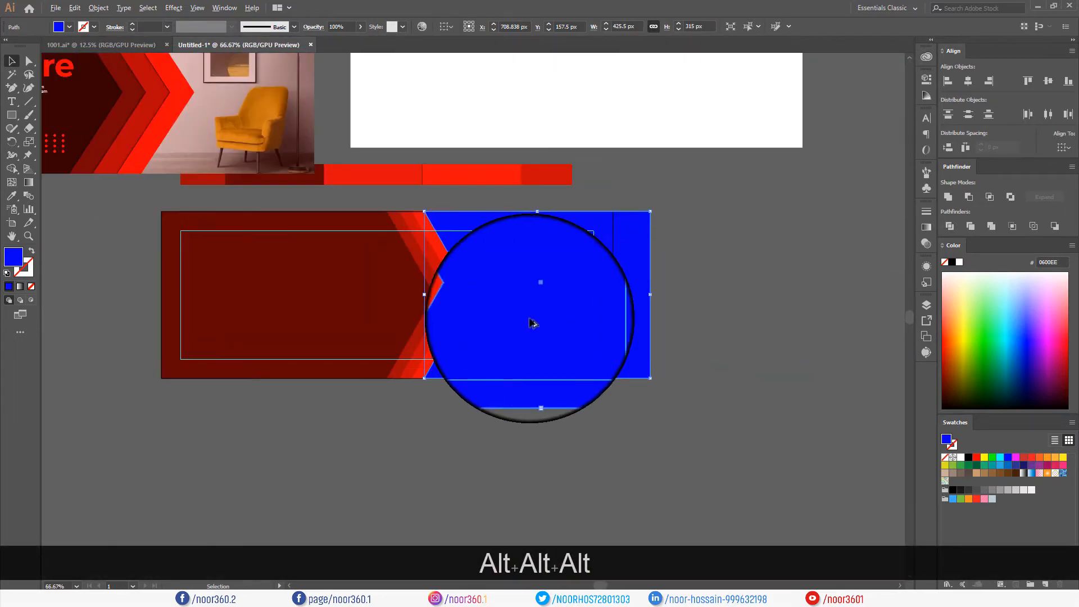
{"action": "scroll", "coordinate": [543, 345], "scroll_direction": "down", "scroll_amount": 1}
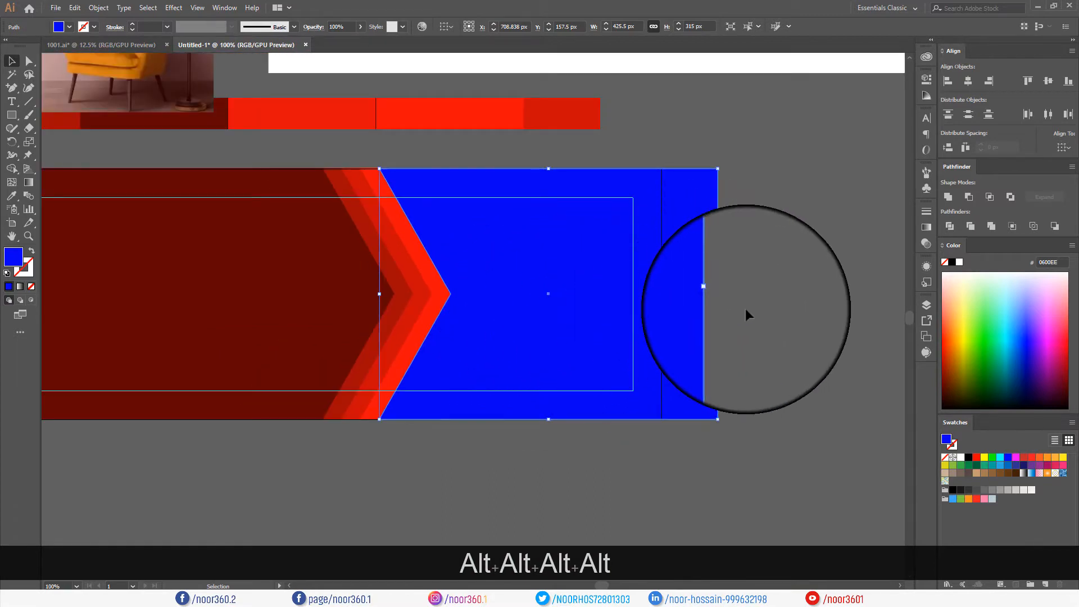
{"action": "scroll", "coordinate": [672, 311], "scroll_direction": "down", "scroll_amount": 1}
{"action": "scroll", "coordinate": [592, 308], "scroll_direction": "up", "scroll_amount": 1}
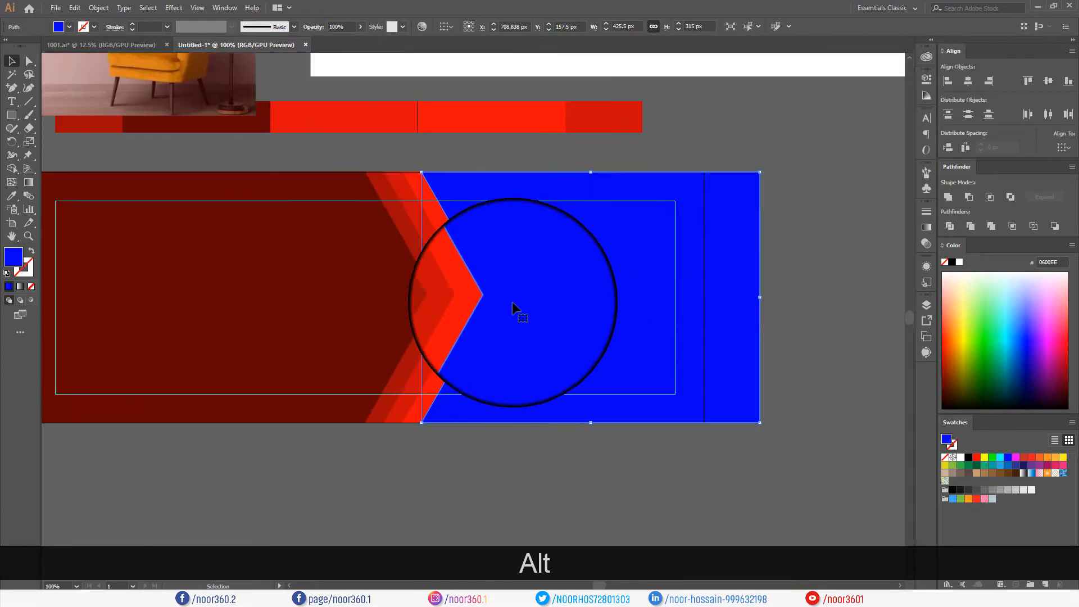
{"action": "left_click_drag", "start_coordinate": [511, 302], "coordinate": [481, 330]}
{"action": "scroll", "coordinate": [480, 330], "scroll_direction": "up", "scroll_amount": 1}
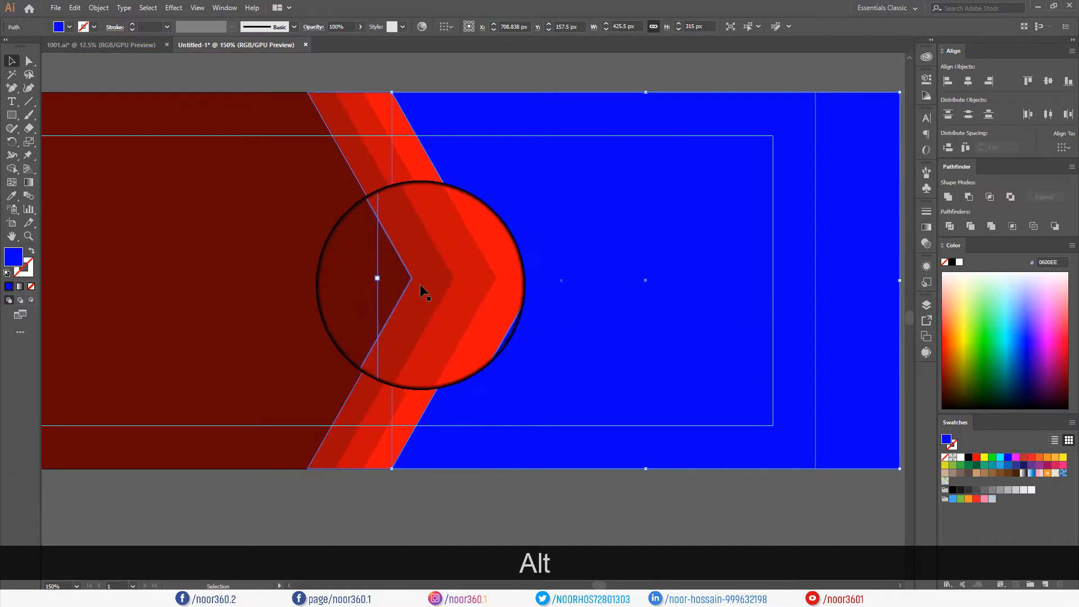
- Start a Drop Shadow effect on the three red chevrons with the preview enabled
{"action": "left_click", "coordinate": [420, 284]}
{"action": "left_click", "coordinate": [446, 286], "text": "shift"}
{"action": "left_click", "coordinate": [480, 287], "text": "shift"}
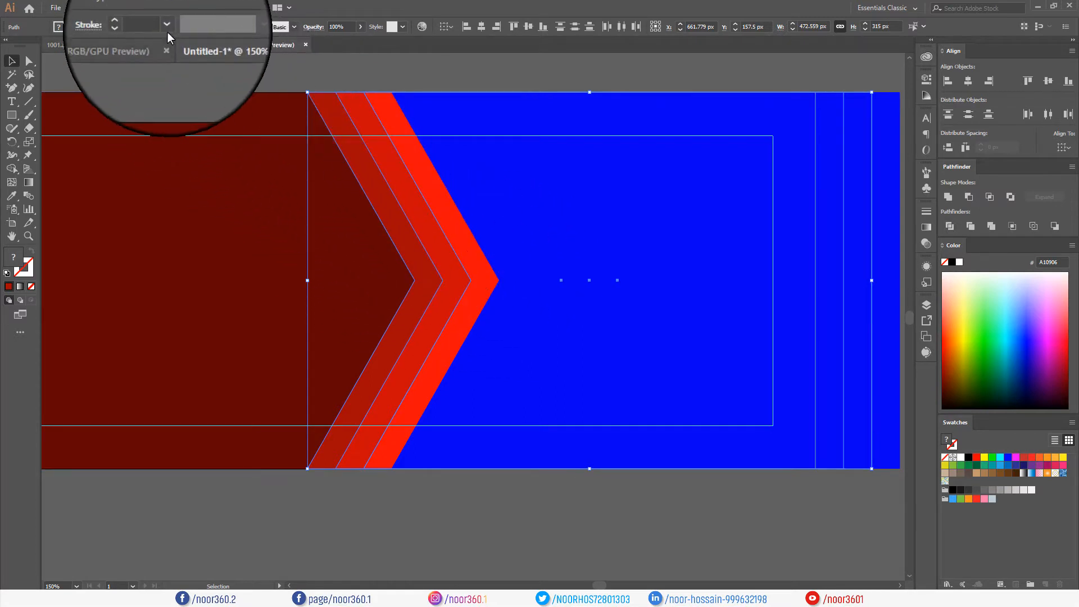
{"action": "left_click", "coordinate": [173, 7]}
{"action": "mouse_move", "coordinate": [273, 134]}
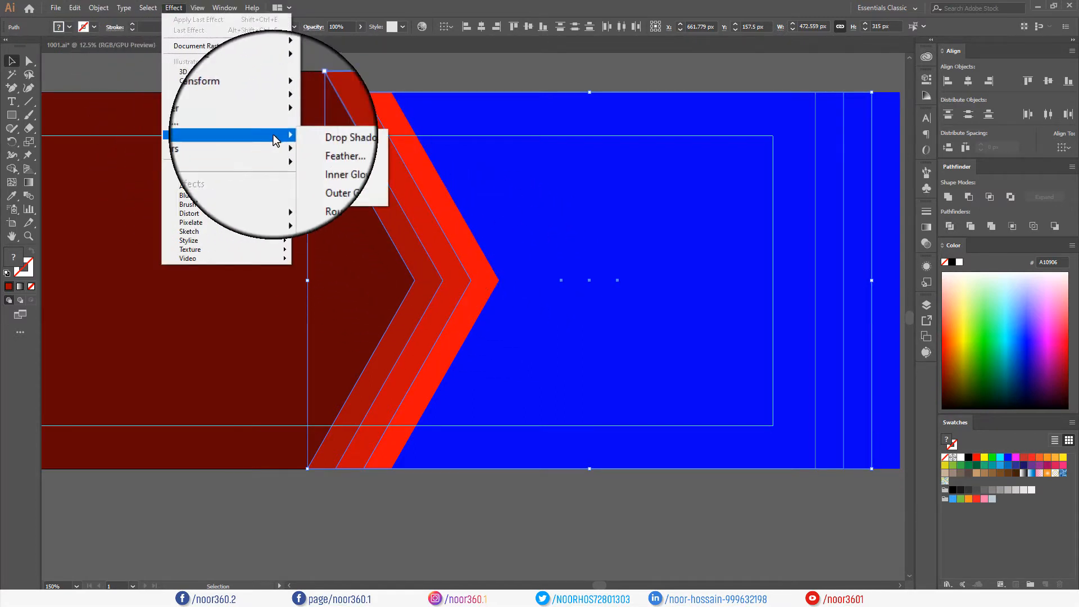
{"action": "left_click", "coordinate": [316, 136]}
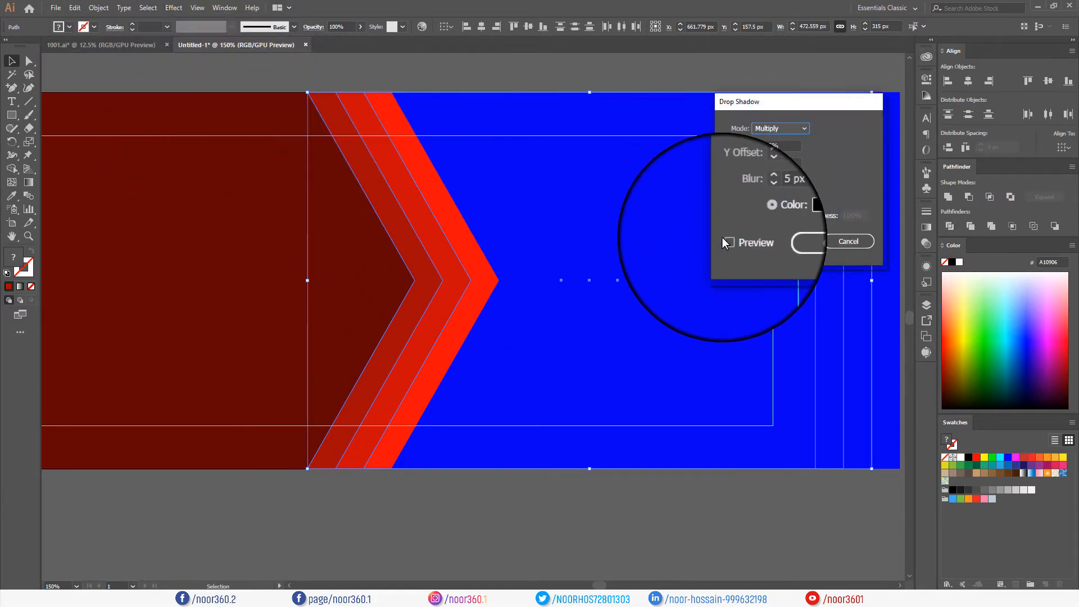
{"action": "left_click", "coordinate": [726, 240]}
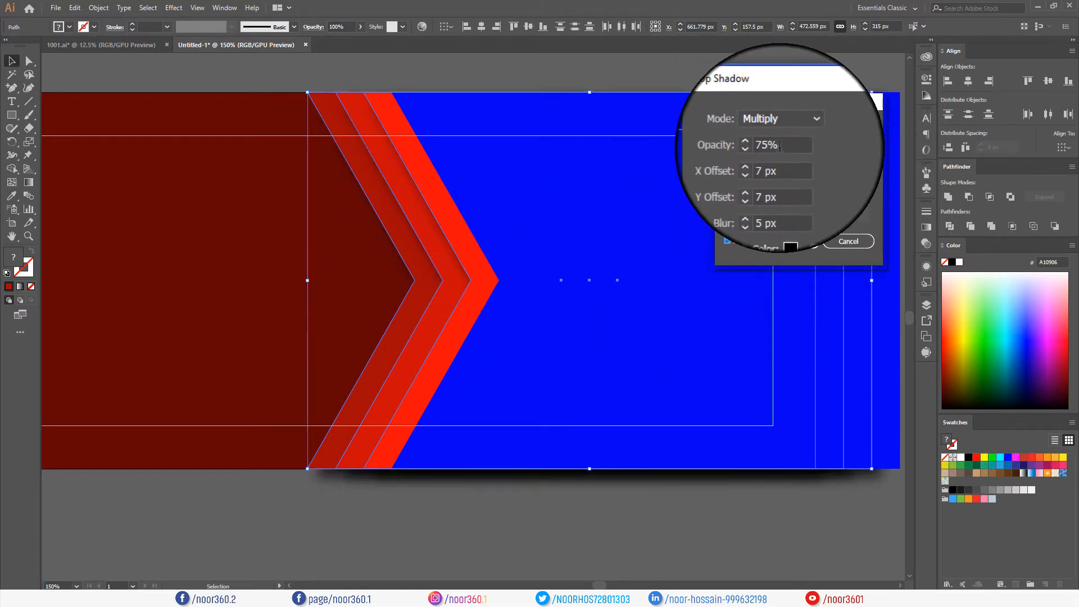
- Set the shadow's X and Y offsets to 0 px and blur to 2 px, apply it, and clear the selection
{"action": "left_click", "coordinate": [744, 163]}
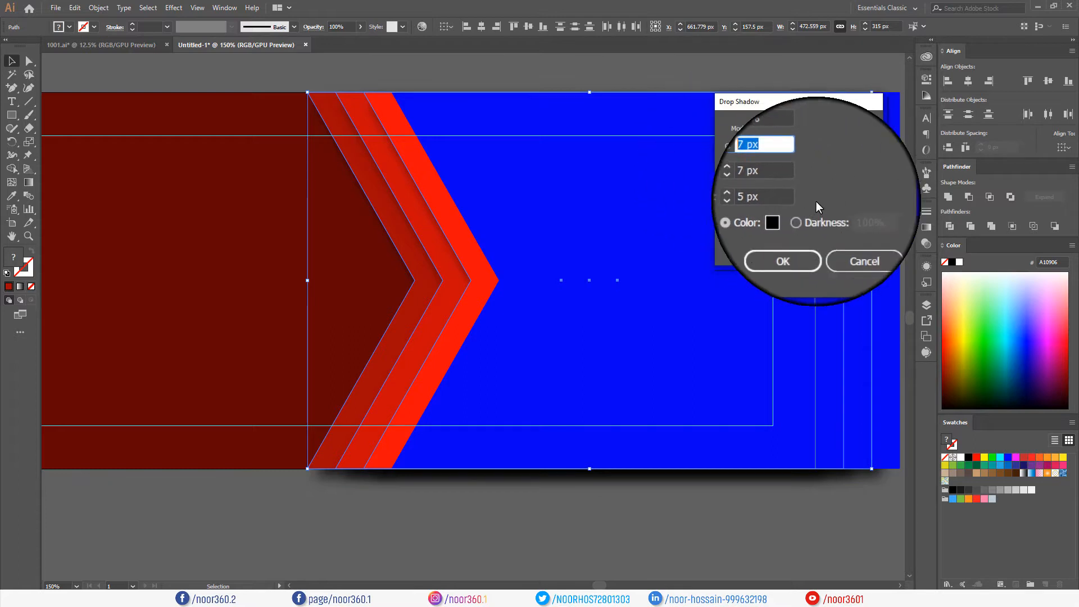
{"action": "type", "text": "0"}
{"action": "left_click", "coordinate": [753, 179]}
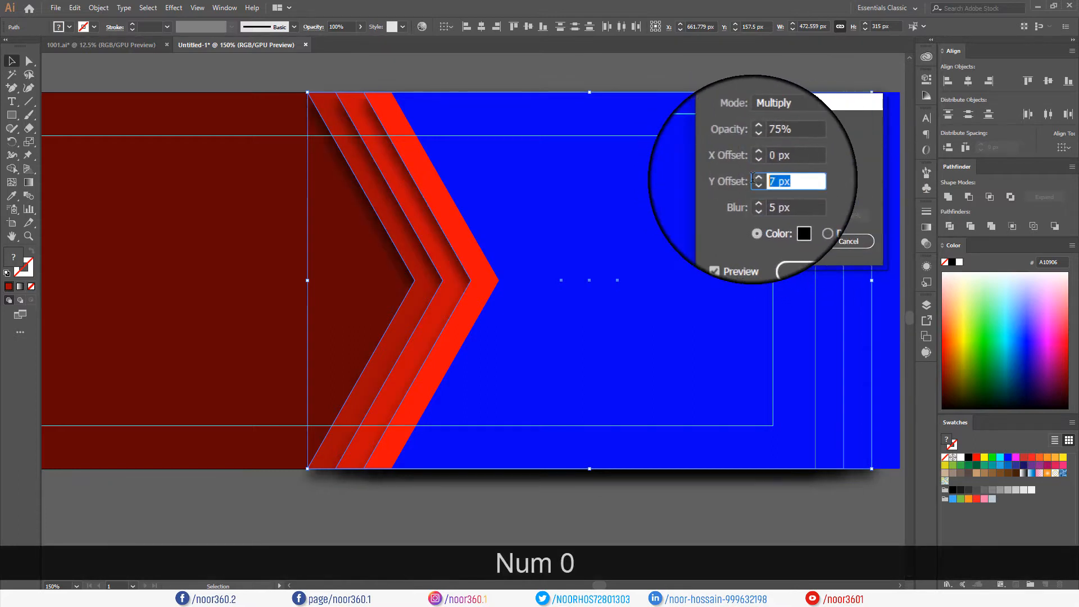
{"action": "left_click", "coordinate": [753, 197]}
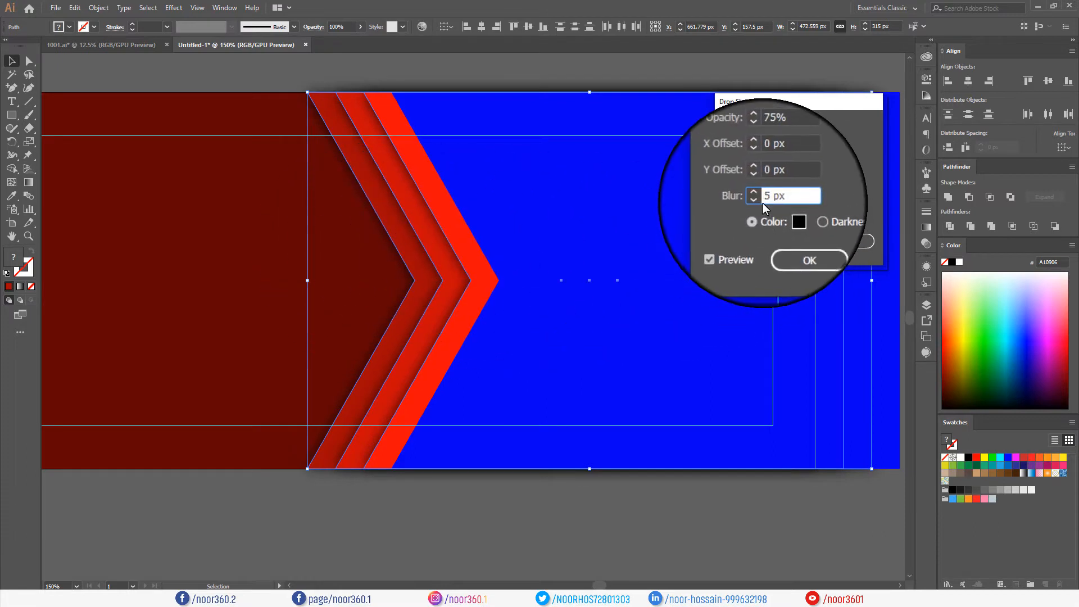
{"action": "left_click", "coordinate": [757, 201]}
{"action": "left_click", "coordinate": [757, 200]}
{"action": "left_click", "coordinate": [757, 201]}
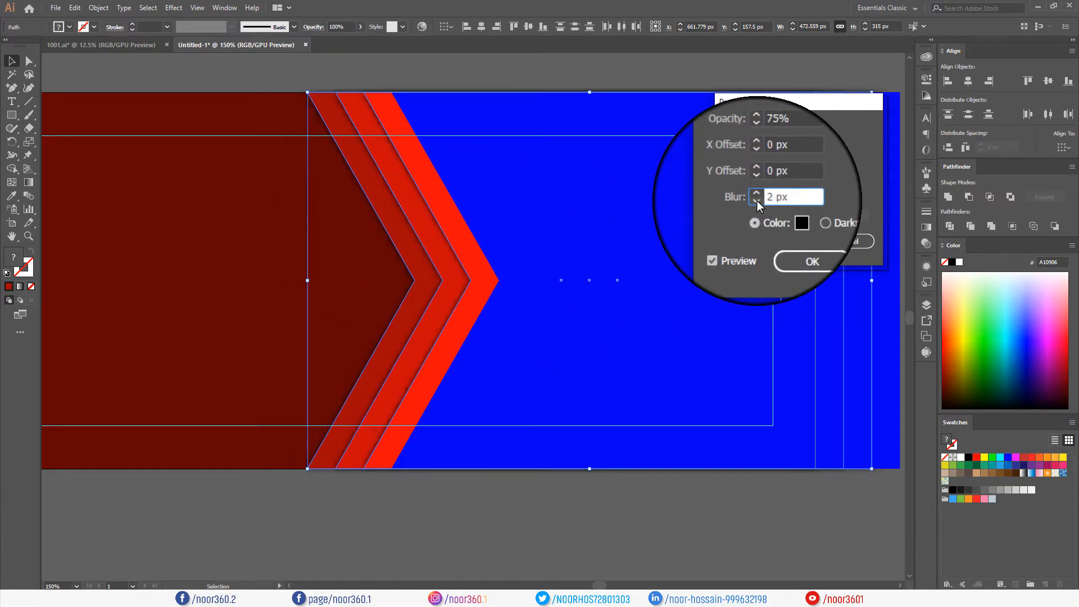
{"action": "left_click", "coordinate": [796, 244]}
{"action": "left_click", "coordinate": [430, 545]}
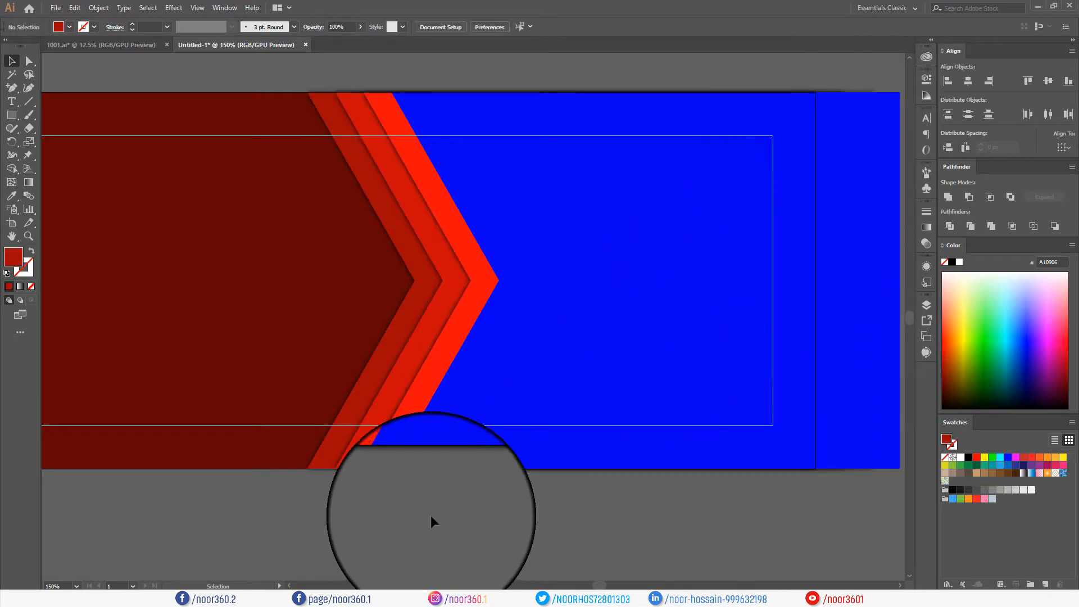
{"action": "scroll", "coordinate": [432, 358], "scroll_direction": "down", "scroll_amount": 2}
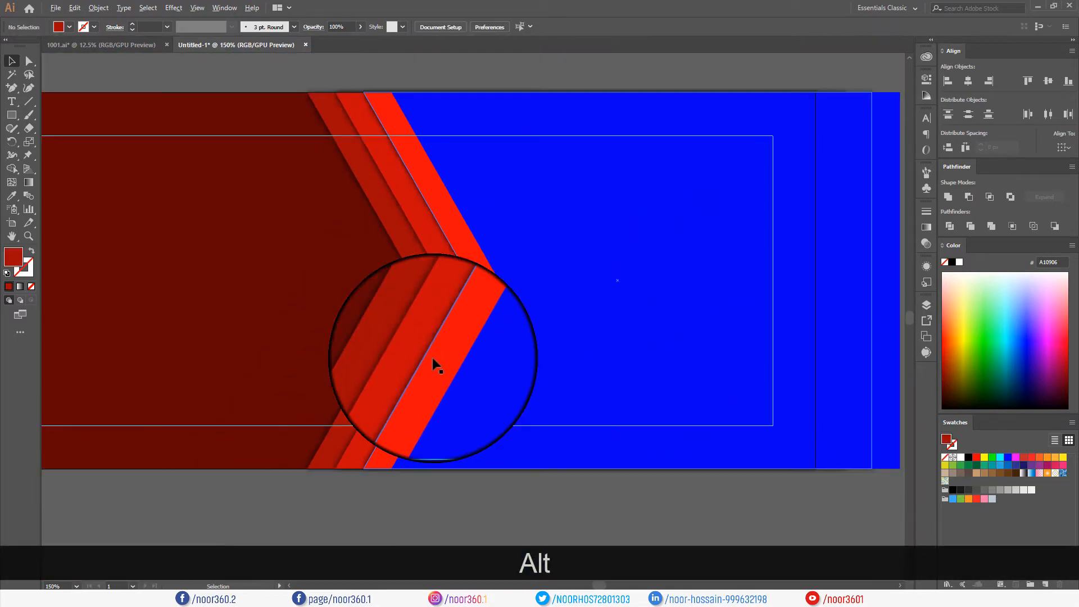
{"action": "left_click_drag", "start_coordinate": [416, 447], "coordinate": [472, 474]}
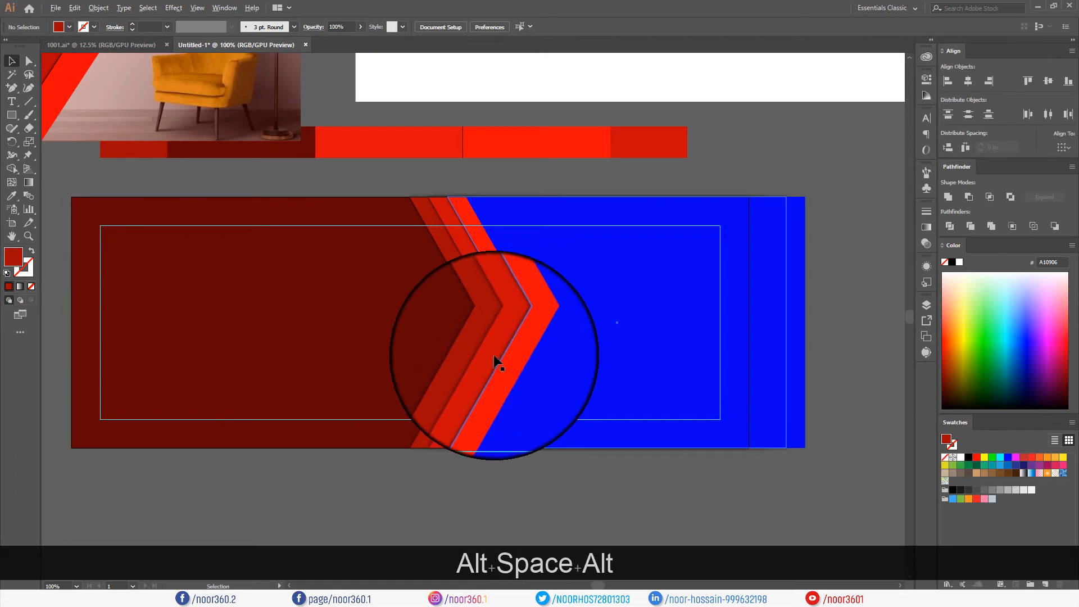
{"action": "scroll", "coordinate": [493, 355], "scroll_direction": "up", "scroll_amount": 1}
{"action": "left_click", "coordinate": [618, 320]}
{"action": "scroll", "coordinate": [592, 309], "scroll_direction": "down", "scroll_amount": 1}
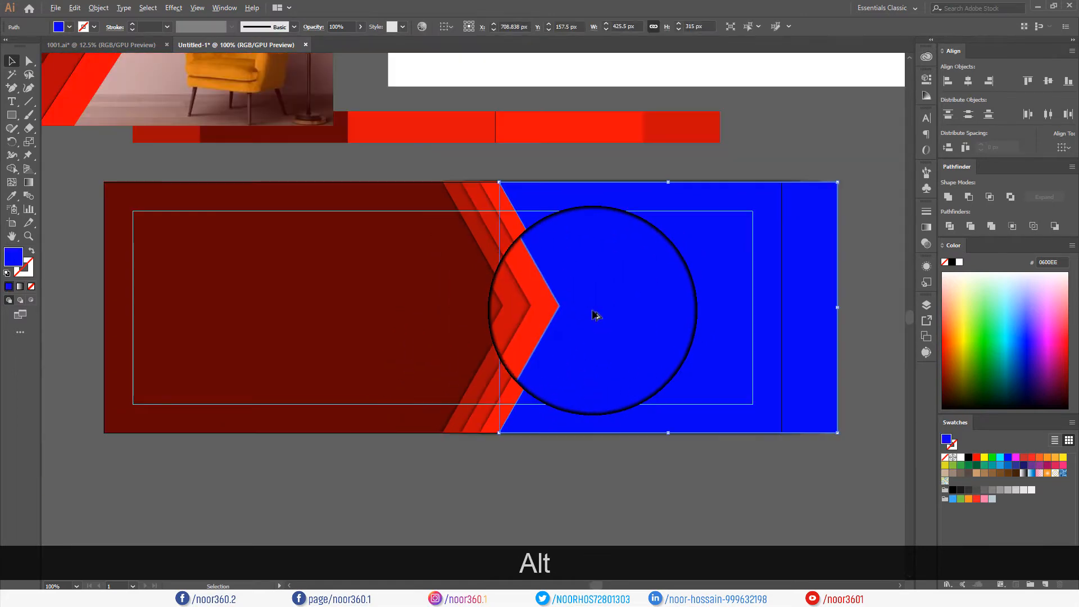
{"action": "left_click_drag", "start_coordinate": [747, 443], "coordinate": [698, 388]}
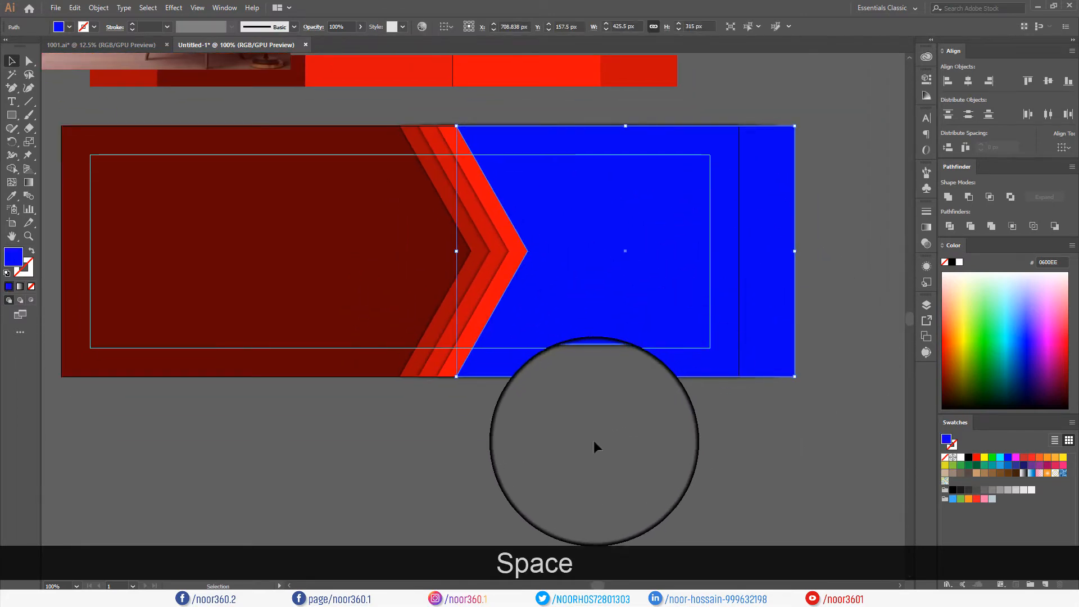
{"action": "left_click_drag", "start_coordinate": [593, 441], "coordinate": [653, 261]}
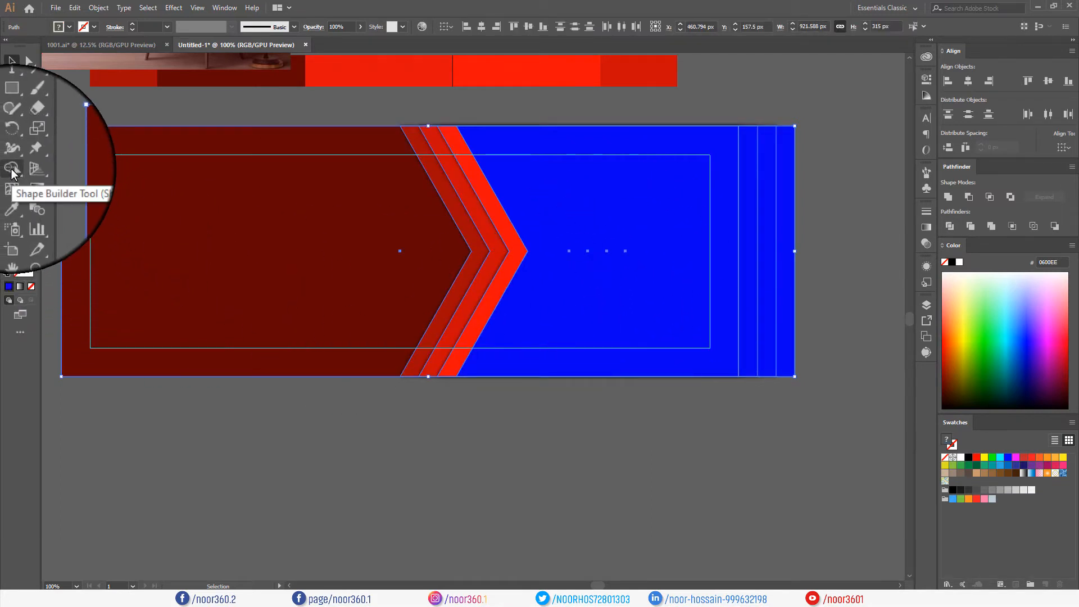
{"action": "left_click", "coordinate": [444, 481]}
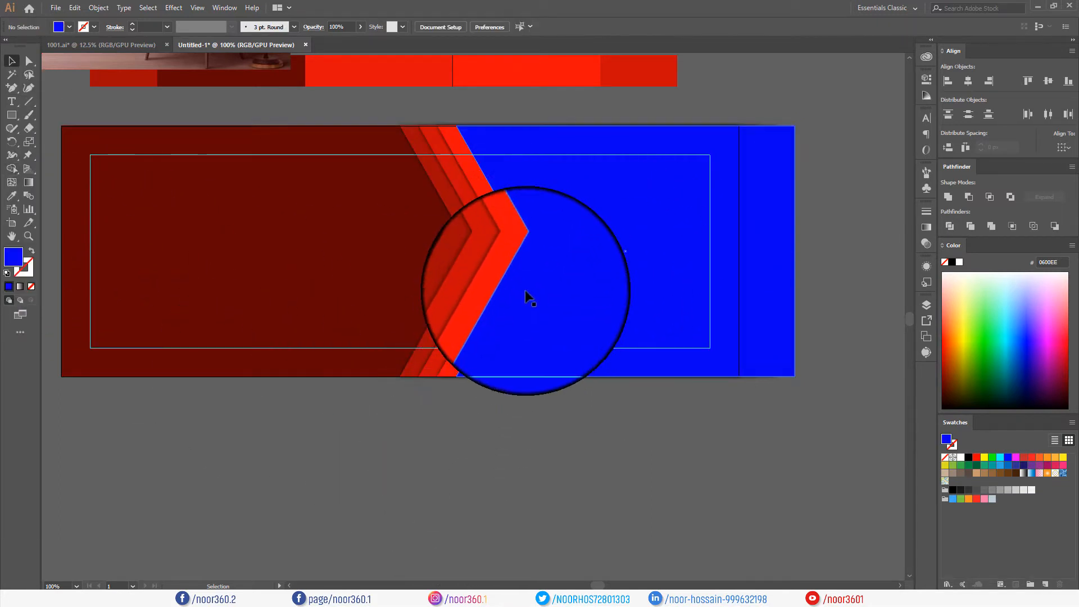
- Place a copy of the blue shape and the three red chevrons on the empty canvas to the lower right of the banner
{"action": "left_click", "coordinate": [504, 291]}
{"action": "left_click", "coordinate": [494, 283], "text": "shift"}
{"action": "left_click", "coordinate": [483, 277], "text": "shift"}
{"action": "left_click", "coordinate": [467, 270], "text": "shift"}
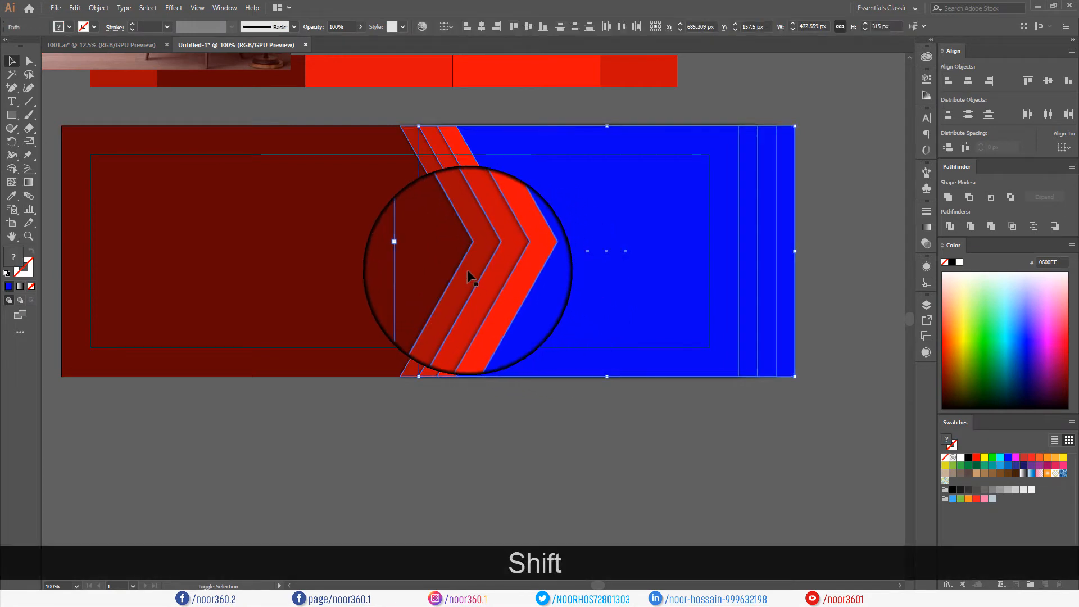
{"action": "scroll", "coordinate": [487, 313], "scroll_direction": "down", "scroll_amount": 2}
{"action": "left_click_drag", "start_coordinate": [511, 304], "coordinate": [766, 479]}
- Select the background, three red chevrons and blue shape, and remove the parts extending past the banner's right edge with the Shape Builder
{"action": "scroll", "coordinate": [587, 420], "scroll_direction": "up", "scroll_amount": 3}
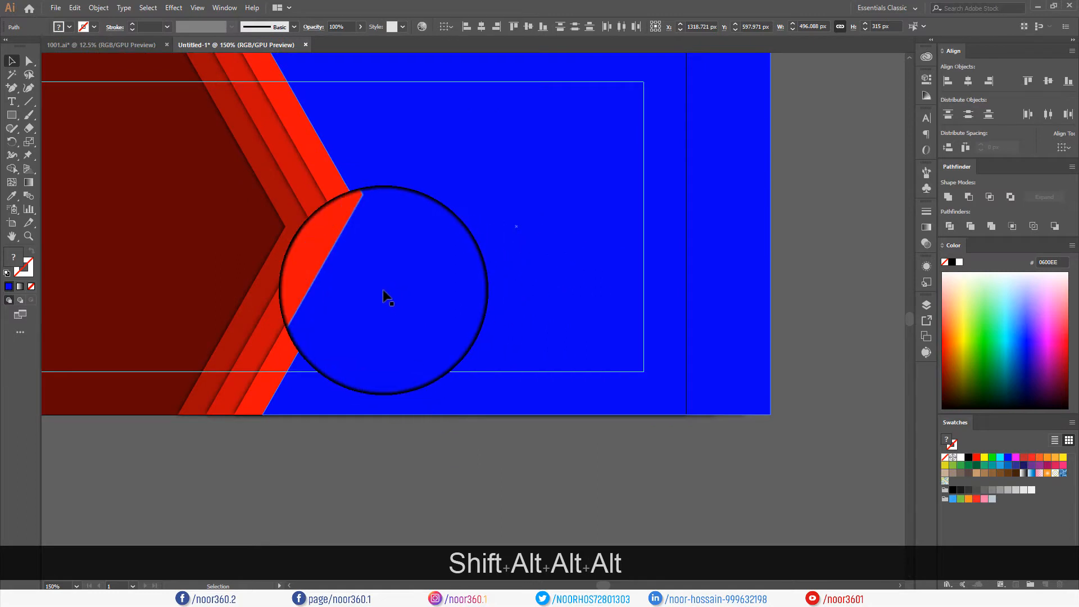
{"action": "left_click", "coordinate": [383, 288]}
{"action": "left_click", "coordinate": [328, 274], "text": "shift"}
{"action": "left_click", "coordinate": [305, 258], "text": "shift"}
{"action": "left_click", "coordinate": [277, 253], "text": "shift"}
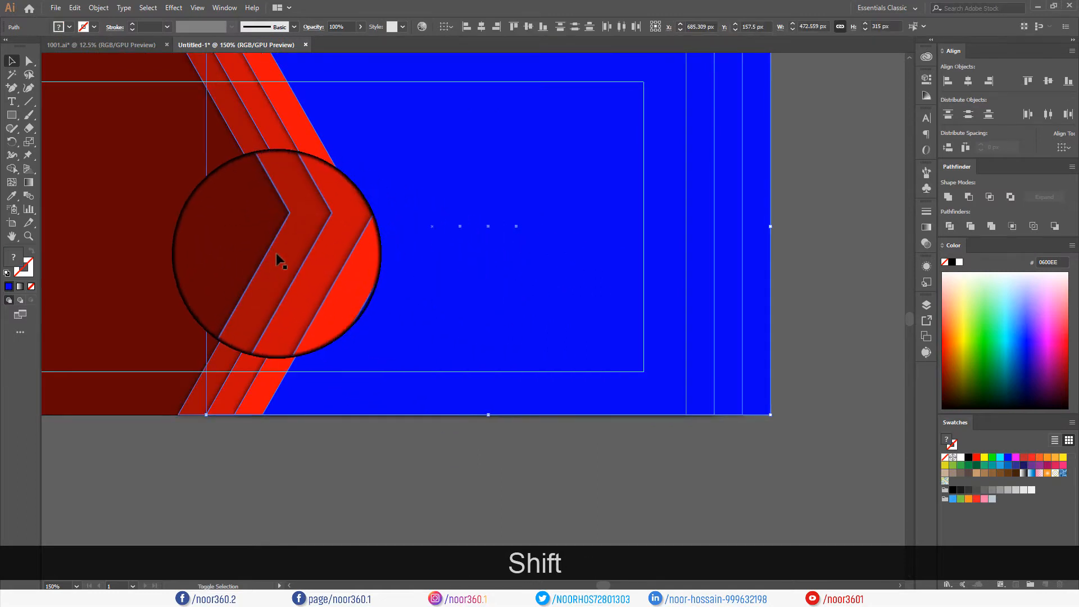
{"action": "left_click", "coordinate": [234, 230], "text": "shift"}
{"action": "scroll", "coordinate": [312, 313], "scroll_direction": "down", "scroll_amount": 2}
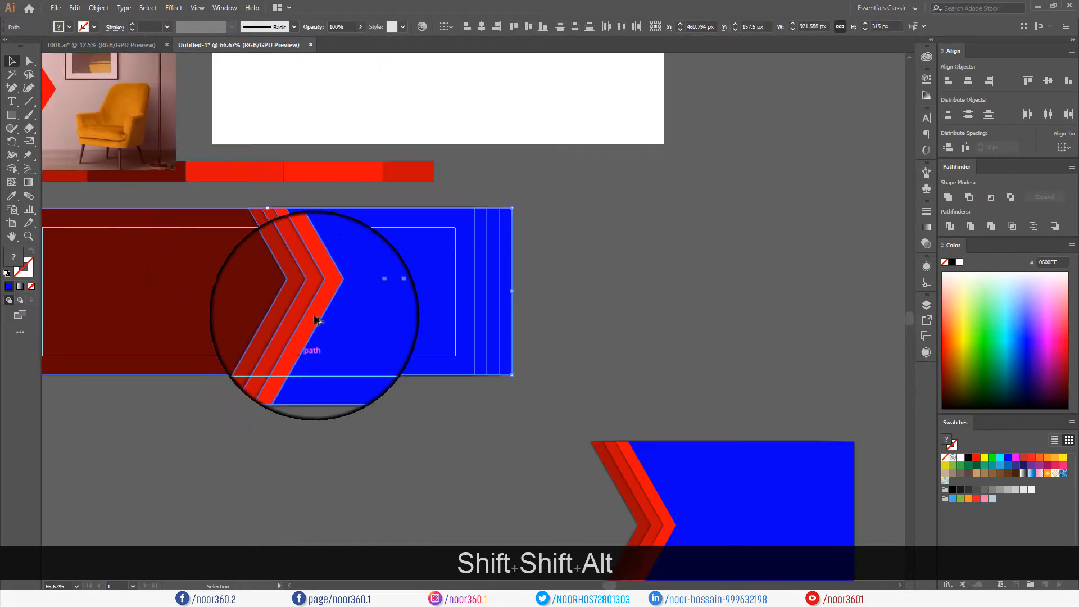
{"action": "scroll", "coordinate": [430, 326], "scroll_direction": "up", "scroll_amount": 1}
{"action": "scroll", "coordinate": [430, 326], "scroll_direction": "up", "scroll_amount": 1}
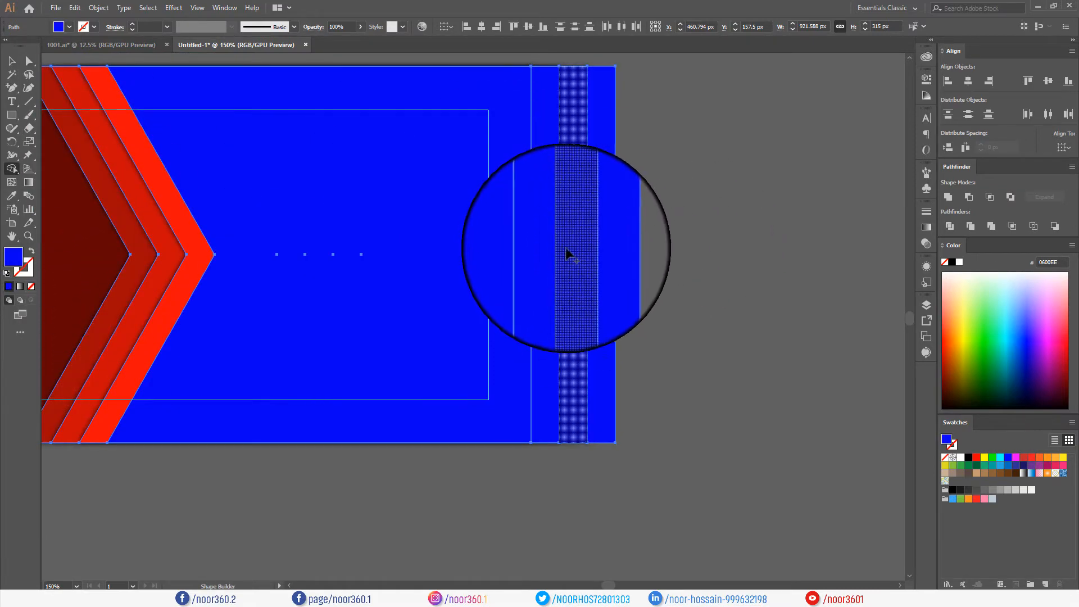
{"action": "key", "text": "alt"}
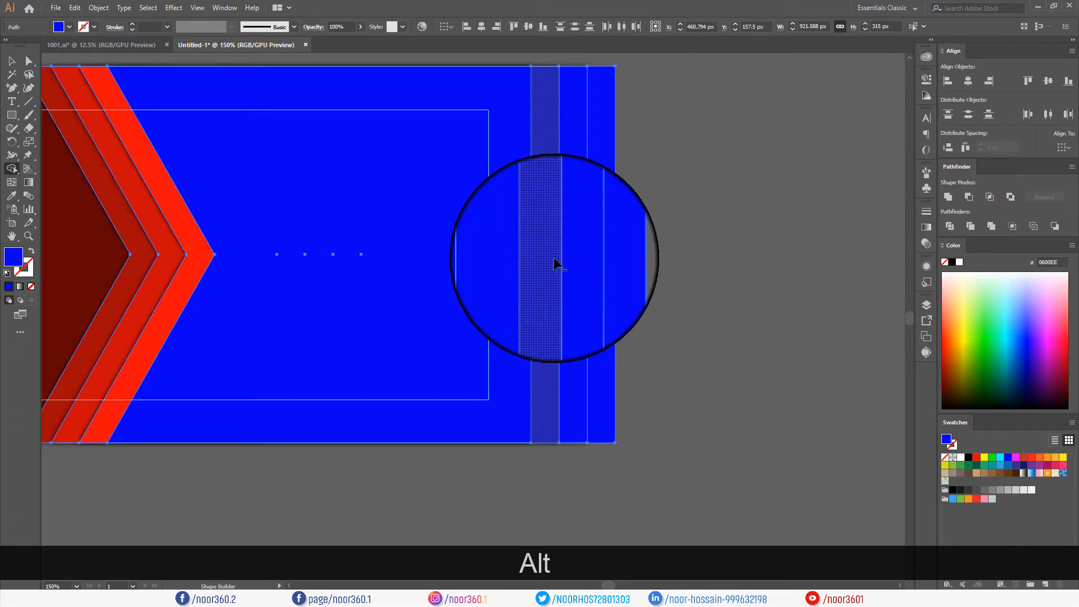
{"action": "left_click_drag", "start_coordinate": [549, 264], "coordinate": [604, 262]}
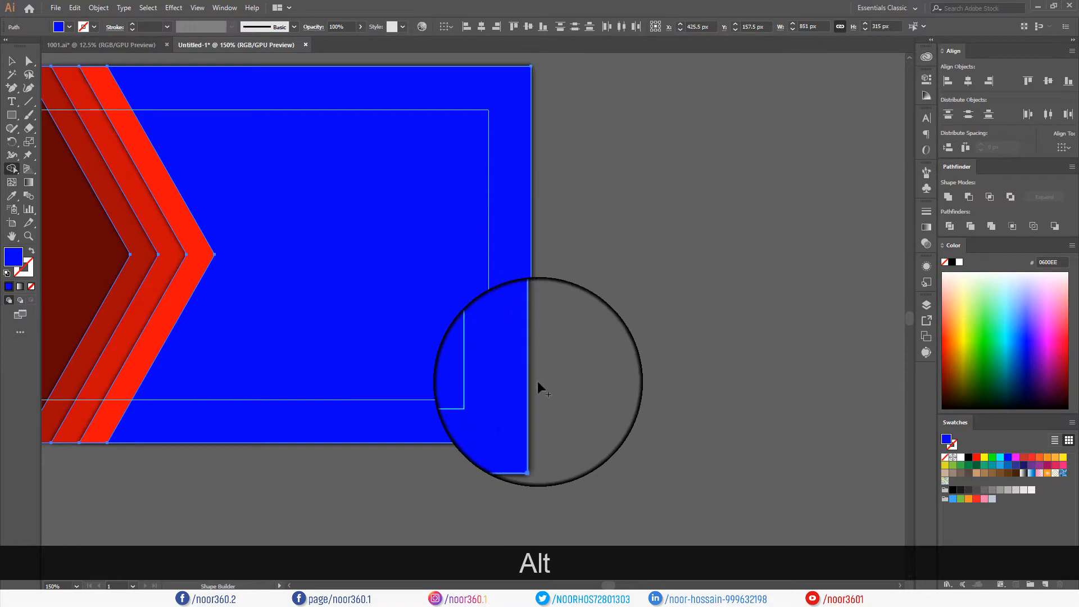
{"action": "scroll", "coordinate": [538, 379], "scroll_direction": "down", "scroll_amount": 2}
{"action": "left_click", "coordinate": [12, 61]}
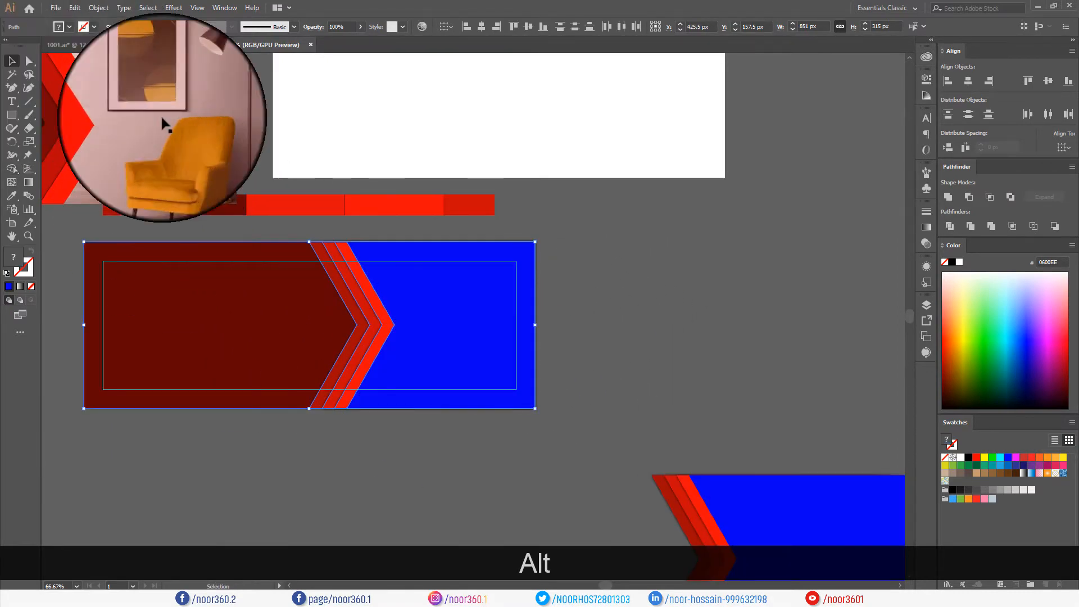
- Examine the trimmed right edge of the banner up close, including the shadow beyond it
{"action": "scroll", "coordinate": [506, 350], "scroll_direction": "up", "scroll_amount": 6}
{"action": "scroll", "coordinate": [618, 376], "scroll_direction": "up", "scroll_amount": 3}
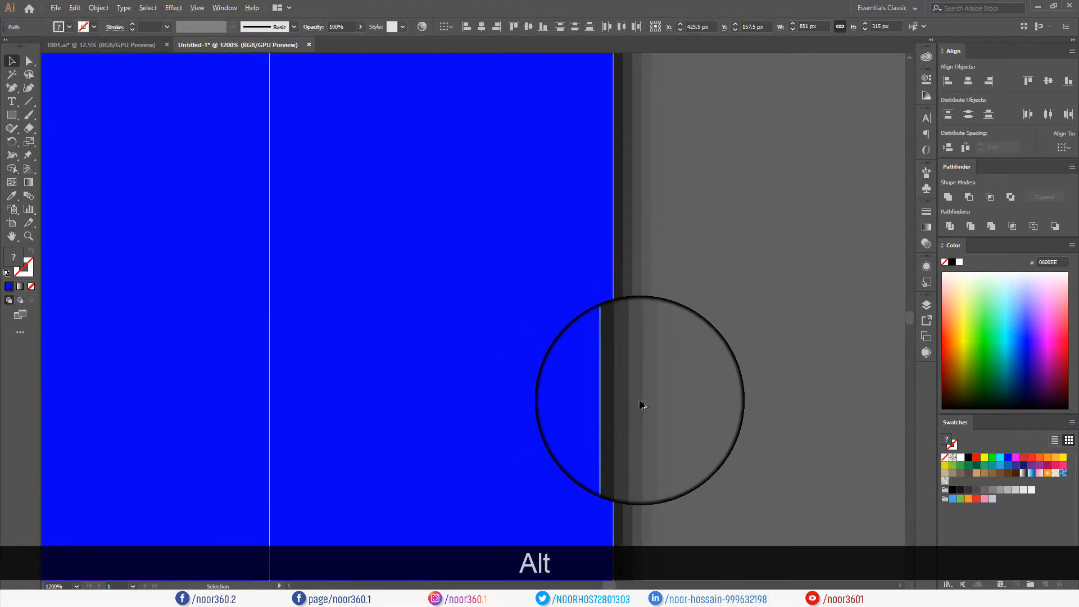
{"action": "scroll", "coordinate": [619, 409], "scroll_direction": "down", "scroll_amount": 2}
{"action": "scroll", "coordinate": [605, 418], "scroll_direction": "up", "scroll_amount": 1}
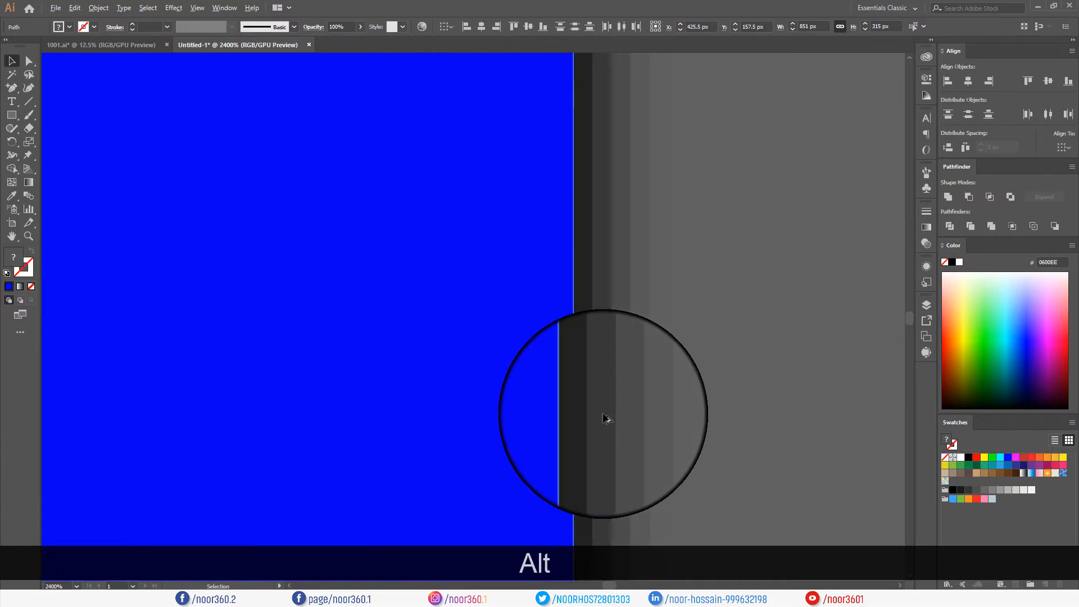
{"action": "scroll", "coordinate": [604, 417], "scroll_direction": "down", "scroll_amount": 8}
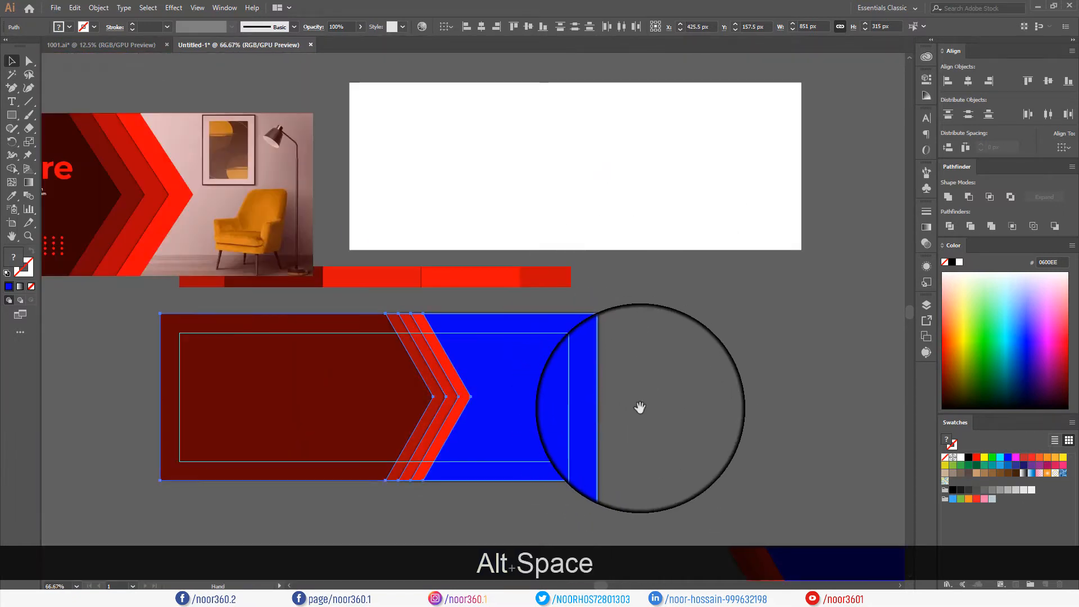
{"action": "left_click_drag", "start_coordinate": [638, 410], "coordinate": [775, 361]}
{"action": "left_click_drag", "start_coordinate": [649, 474], "coordinate": [607, 474]}
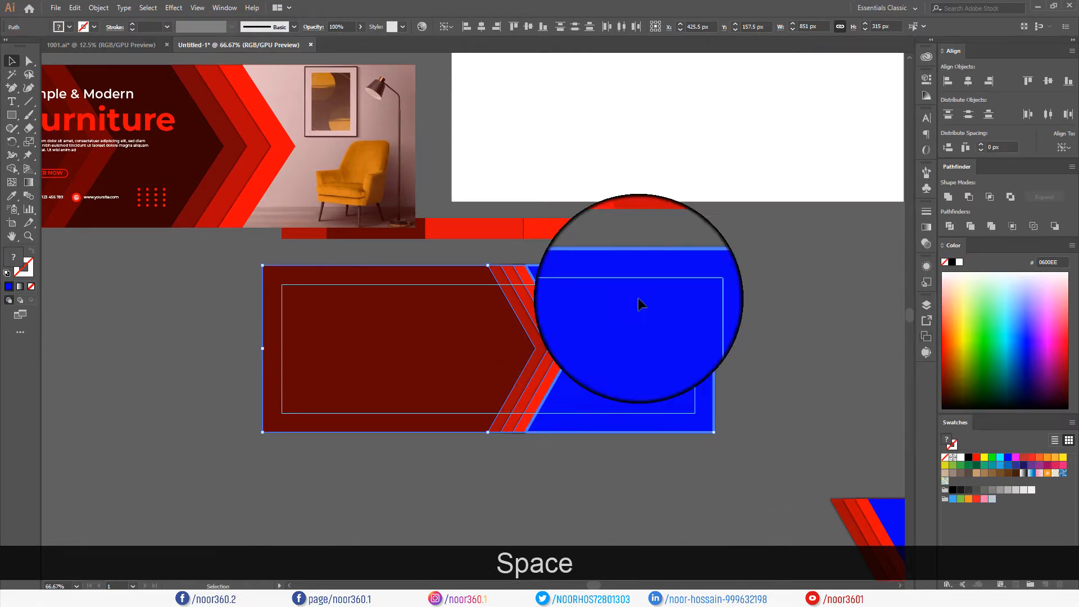
{"action": "key", "text": "i"}
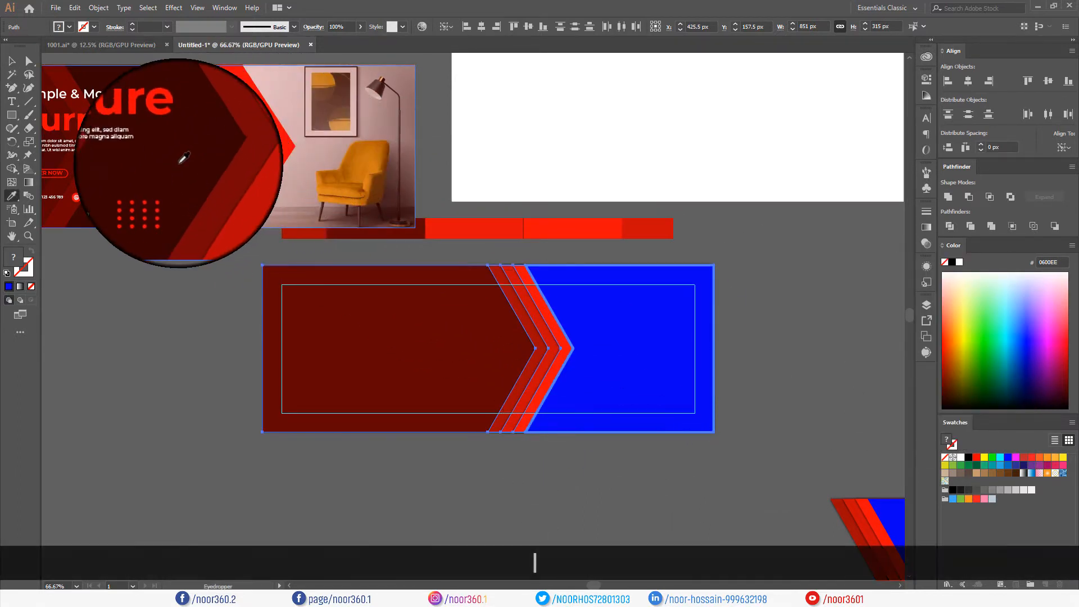
{"action": "left_click", "coordinate": [182, 158]}
{"action": "key", "text": "ctrl+z"}
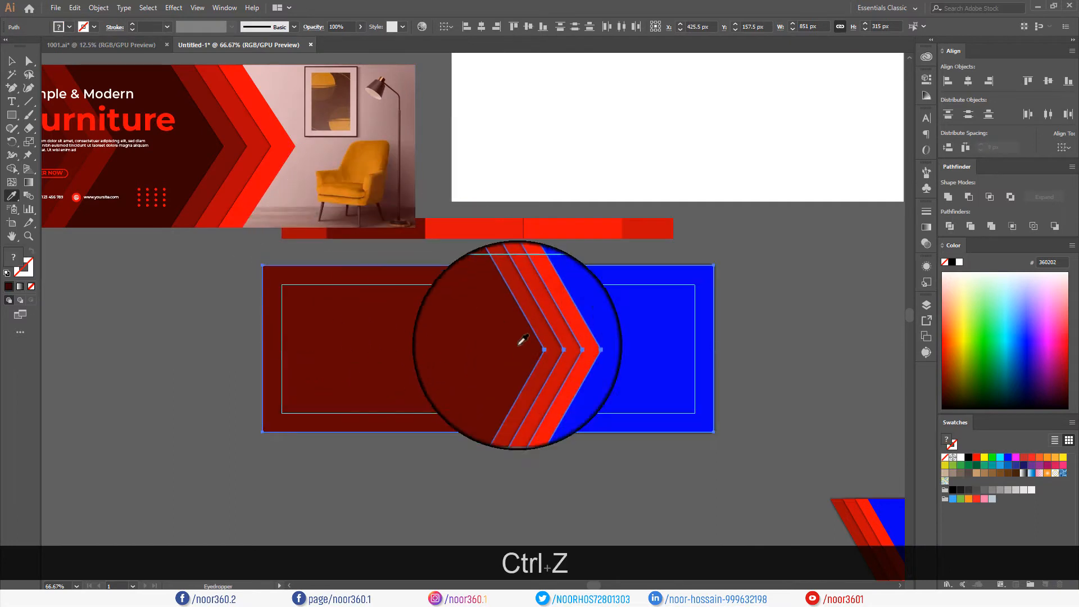
{"action": "left_click", "coordinate": [603, 465], "text": "ctrl"}
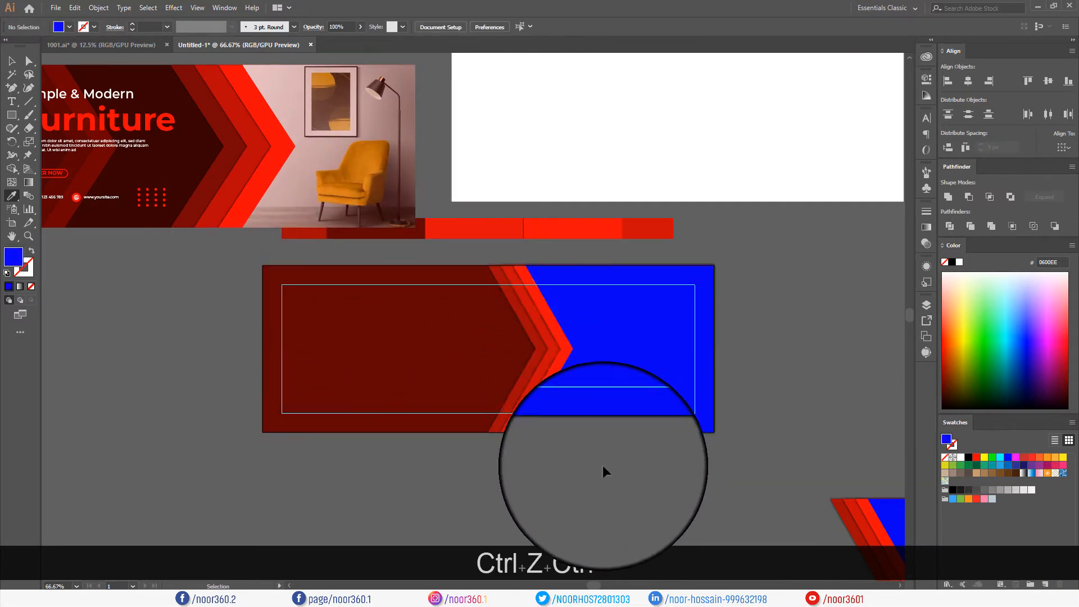
- Change the fill of the banner's blue shape to pink FF3560 and clear the selection
{"action": "left_click", "coordinate": [11, 60]}
{"action": "left_click", "coordinate": [548, 332]}
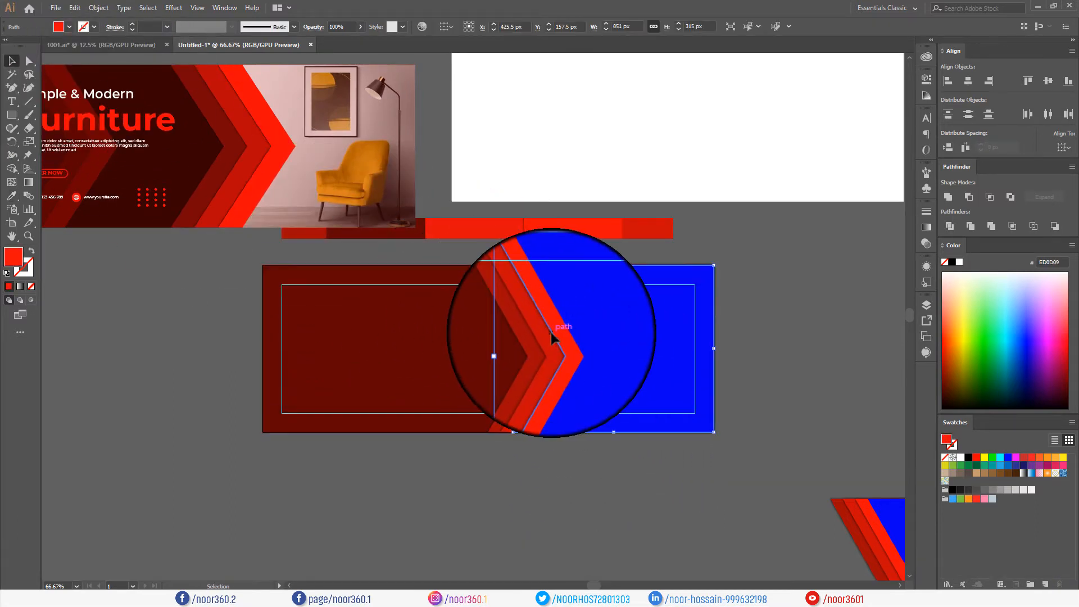
{"action": "left_click", "coordinate": [570, 470]}
{"action": "left_click", "coordinate": [611, 355]}
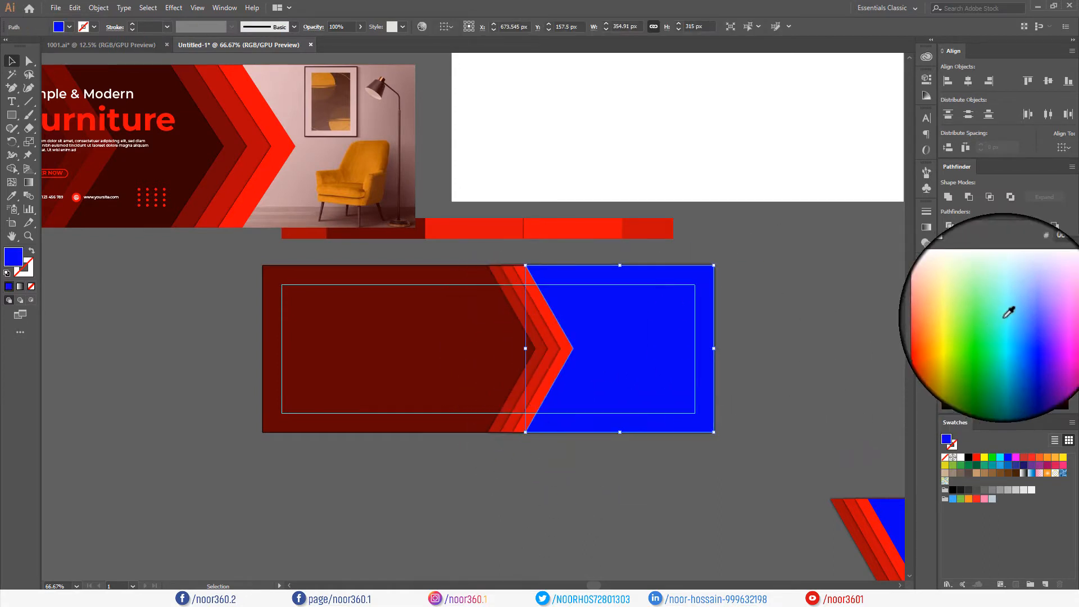
{"action": "left_click", "coordinate": [1060, 324]}
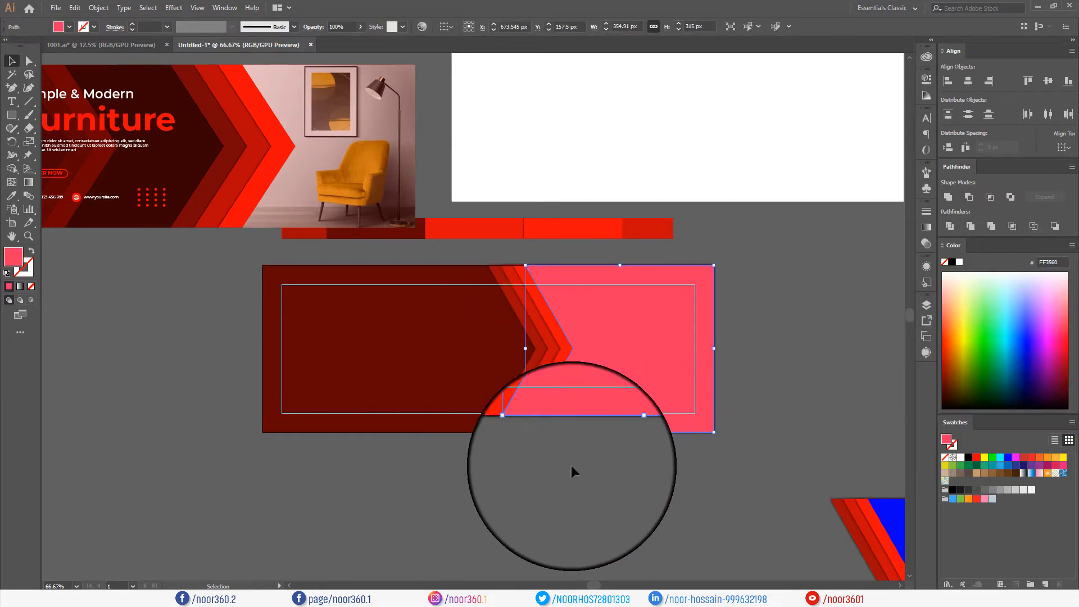
{"action": "key", "text": "v"}
{"action": "left_click", "coordinate": [523, 452]}
- Examine the pink shape and chevrons on the banner and compare them with the furniture reference banner
{"action": "scroll", "coordinate": [522, 453], "scroll_direction": "up", "scroll_amount": 1}
{"action": "left_click_drag", "start_coordinate": [523, 453], "coordinate": [559, 457]}
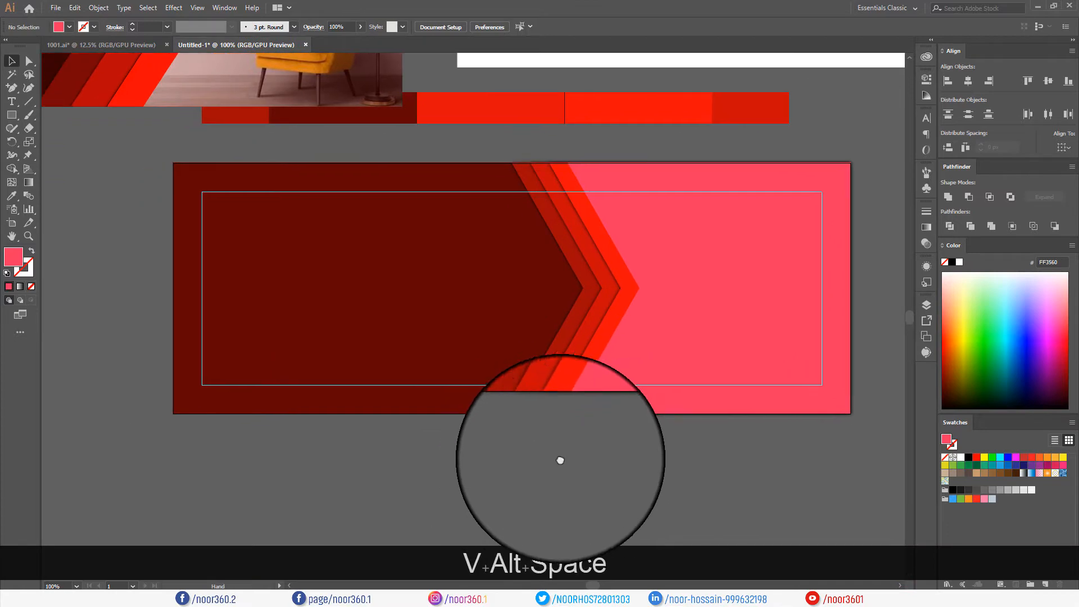
{"action": "left_click", "coordinate": [663, 325]}
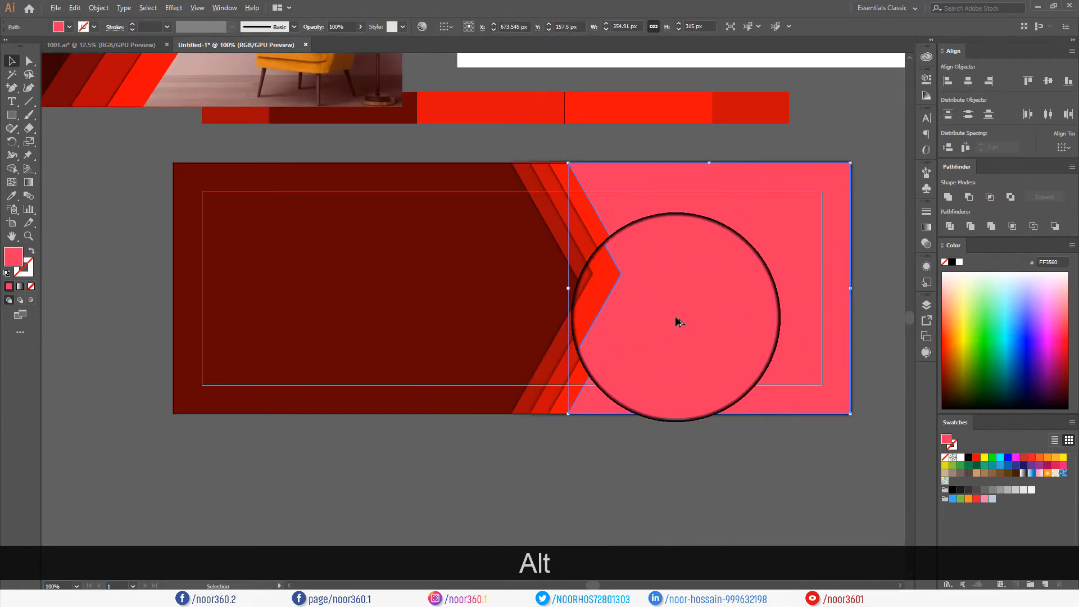
{"action": "scroll", "coordinate": [675, 315], "scroll_direction": "down", "scroll_amount": 1}
{"action": "left_click_drag", "start_coordinate": [652, 450], "coordinate": [578, 430]}
{"action": "scroll", "coordinate": [579, 430], "scroll_direction": "down", "scroll_amount": 1}
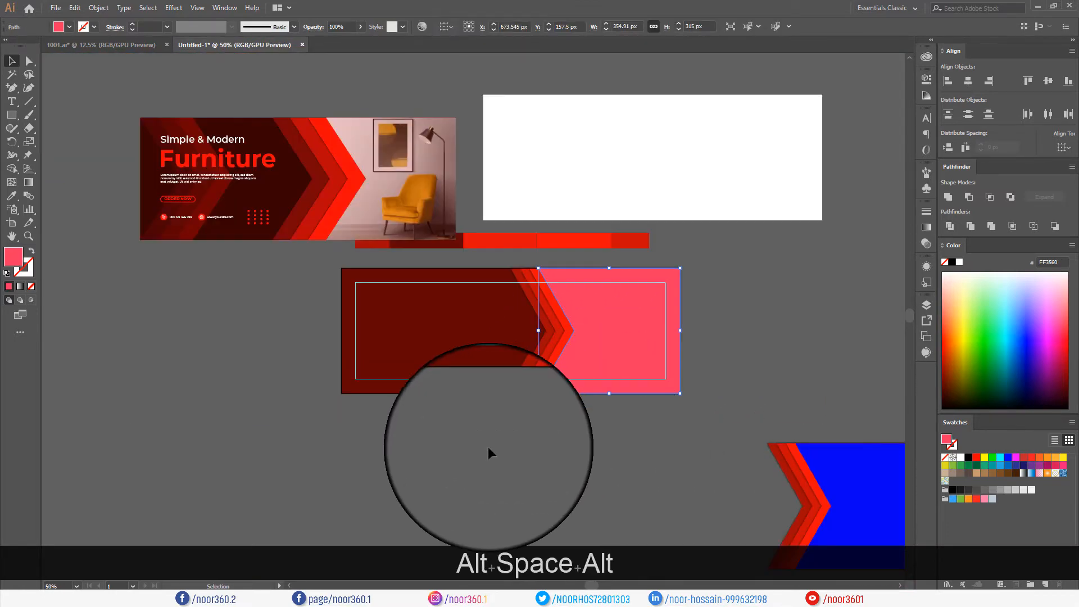
{"action": "left_click", "coordinate": [471, 445]}
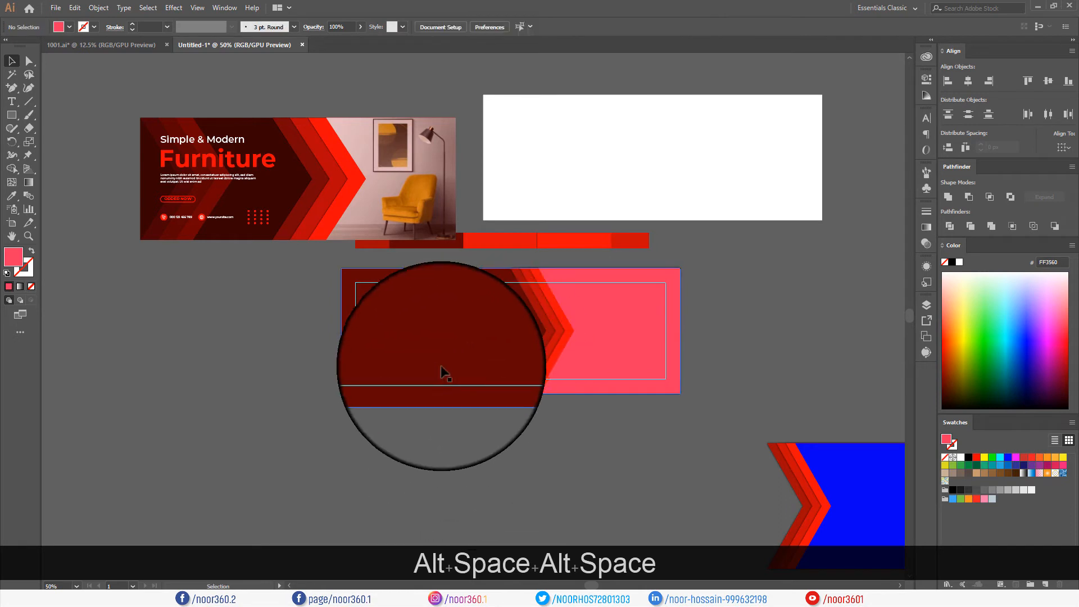
{"action": "scroll", "coordinate": [582, 346], "scroll_direction": "down", "scroll_amount": 1}
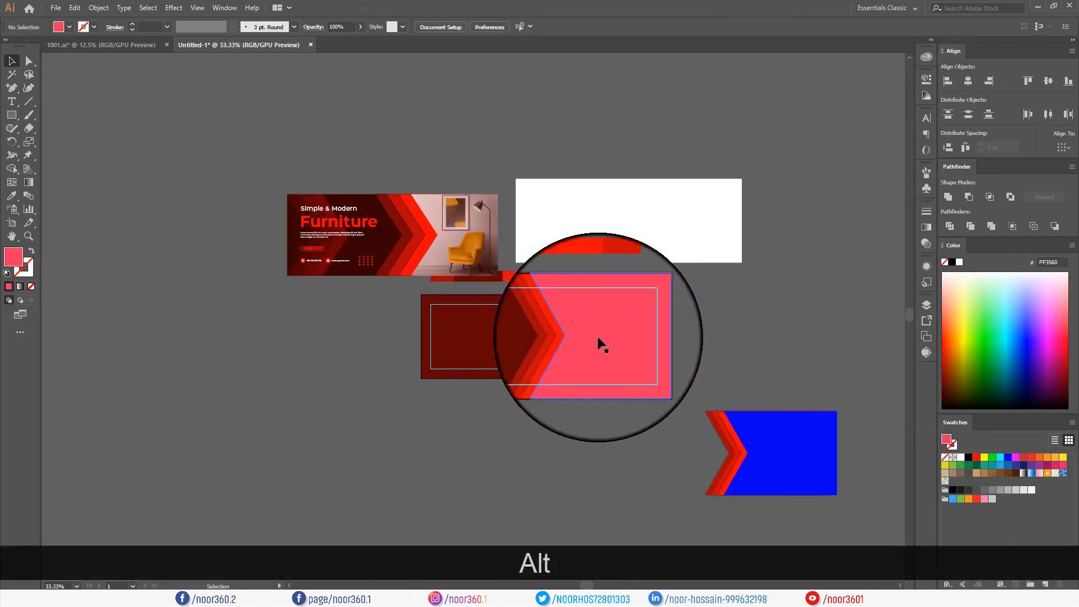
{"action": "scroll", "coordinate": [308, 258], "scroll_direction": "up", "scroll_amount": 1}
{"action": "left_click_drag", "start_coordinate": [369, 359], "coordinate": [294, 366]}
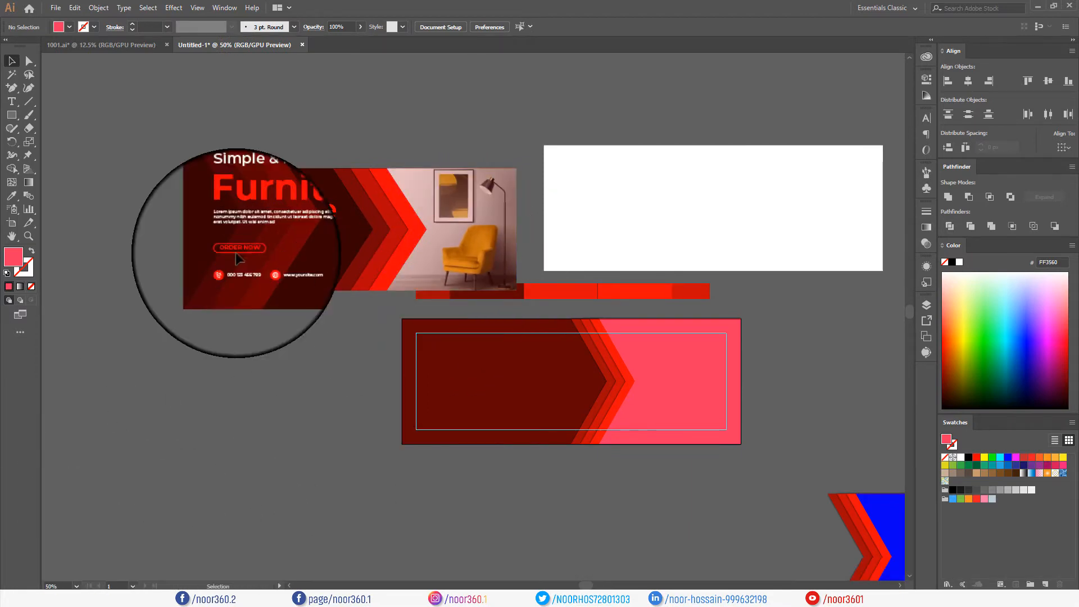
- Bring the yellow armchair room photo and the lowest Digital Marketing Agency text group from 1001.ai into the Untitled-1 document
{"action": "left_click", "coordinate": [112, 45]}
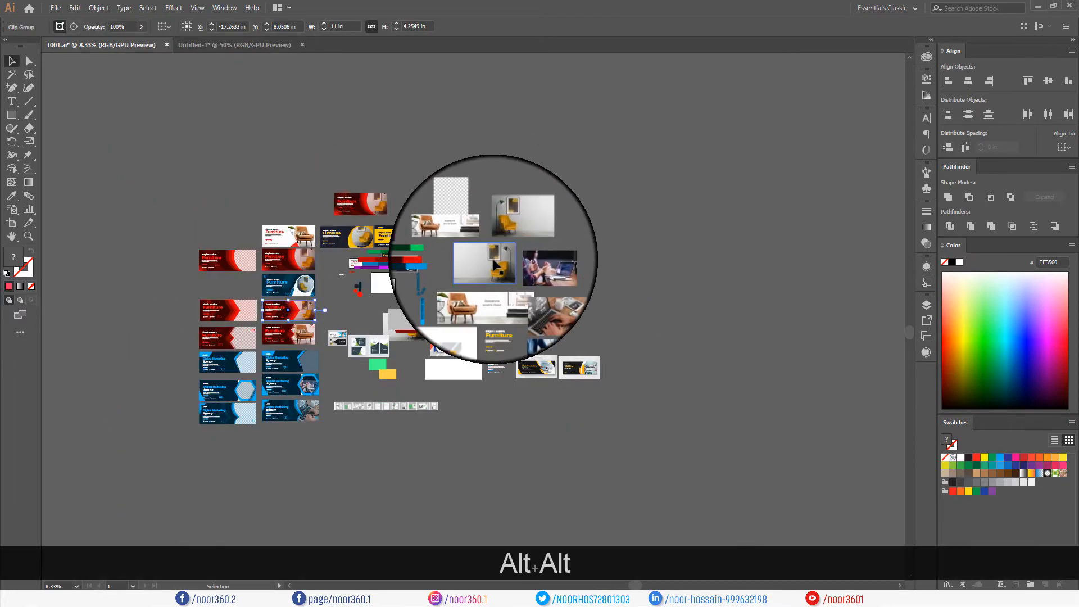
{"action": "scroll", "coordinate": [494, 247], "scroll_direction": "up", "scroll_amount": 1}
{"action": "left_click", "coordinate": [506, 228]}
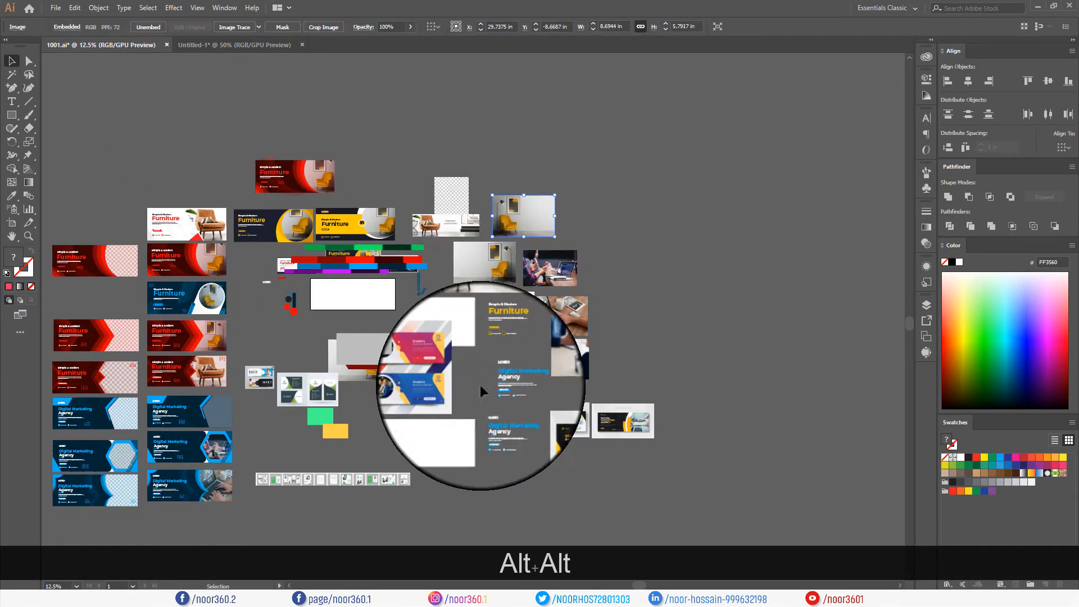
{"action": "left_click", "coordinate": [494, 416], "text": "shift"}
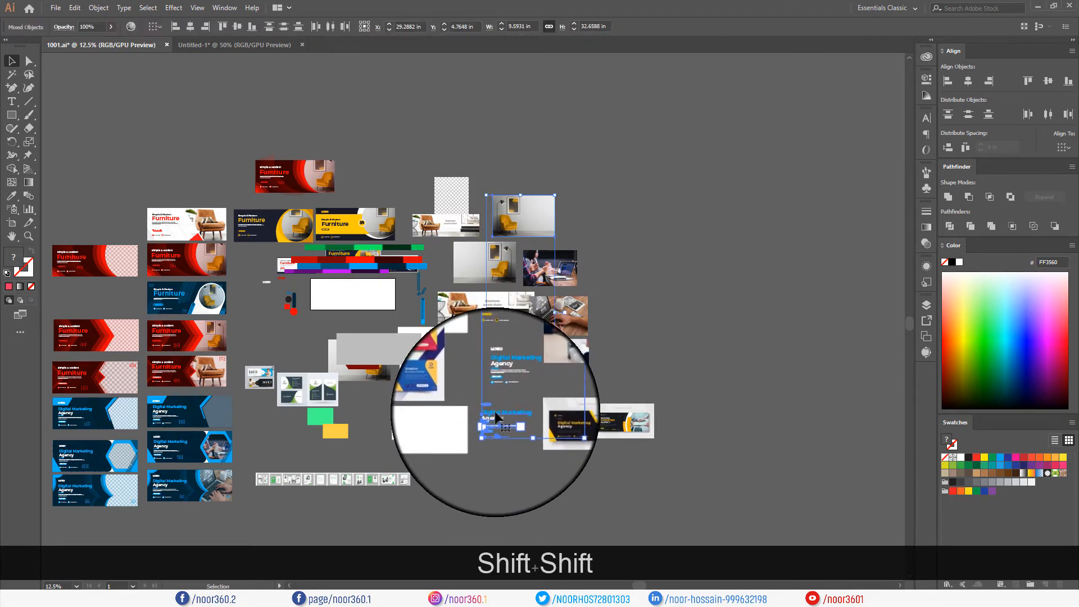
{"action": "left_click_drag", "start_coordinate": [494, 416], "coordinate": [780, 393]}
{"action": "scroll", "coordinate": [780, 393], "scroll_direction": "down", "scroll_amount": 4}
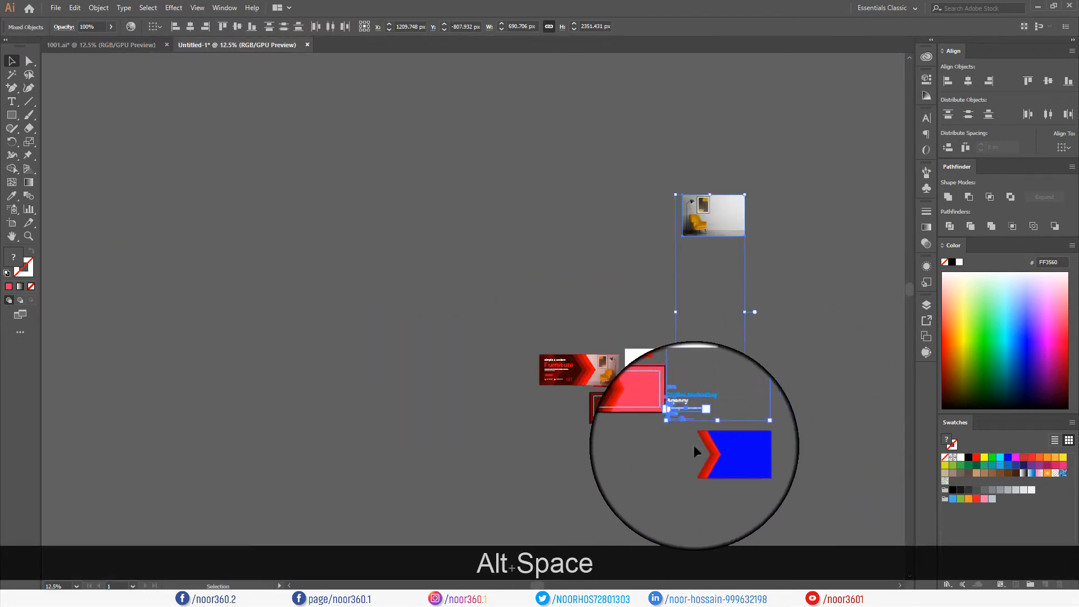
- Move the Digital Marketing Agency text group to the empty canvas beside the banner's right edge and deselect it
{"action": "scroll", "coordinate": [678, 430], "scroll_direction": "up", "scroll_amount": 1}
{"action": "left_click", "coordinate": [652, 481]}
{"action": "left_click_drag", "start_coordinate": [693, 410], "coordinate": [710, 393]}
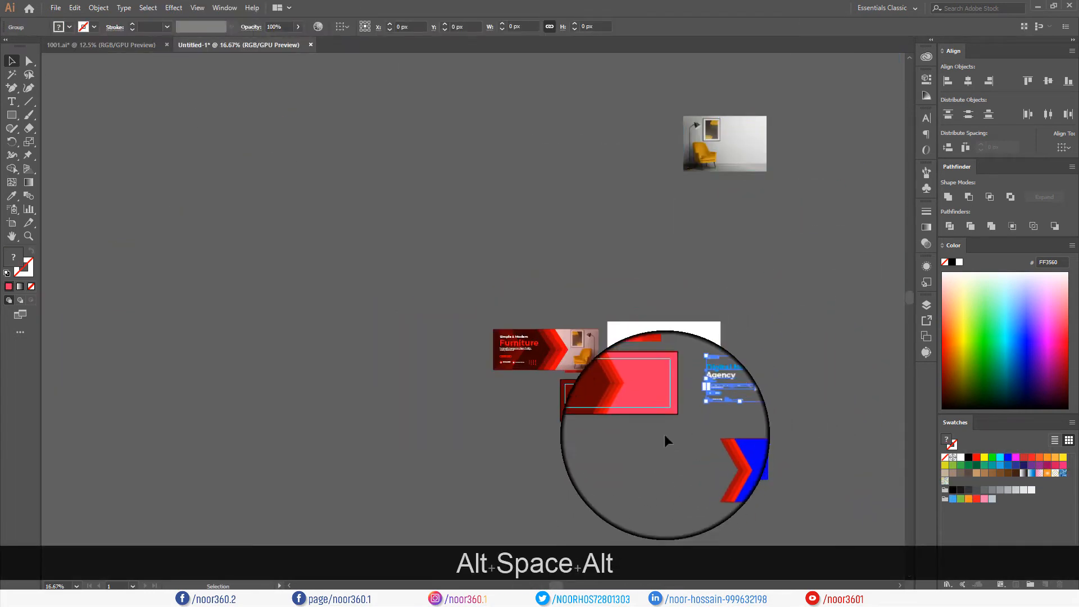
{"action": "left_click", "coordinate": [665, 439]}
- Move the armchair photo over the banner's pink shape and scale it down proportionally to about 467 × 311 px
{"action": "left_click_drag", "start_coordinate": [722, 137], "coordinate": [660, 386]}
{"action": "scroll", "coordinate": [660, 385], "scroll_direction": "up", "scroll_amount": 4}
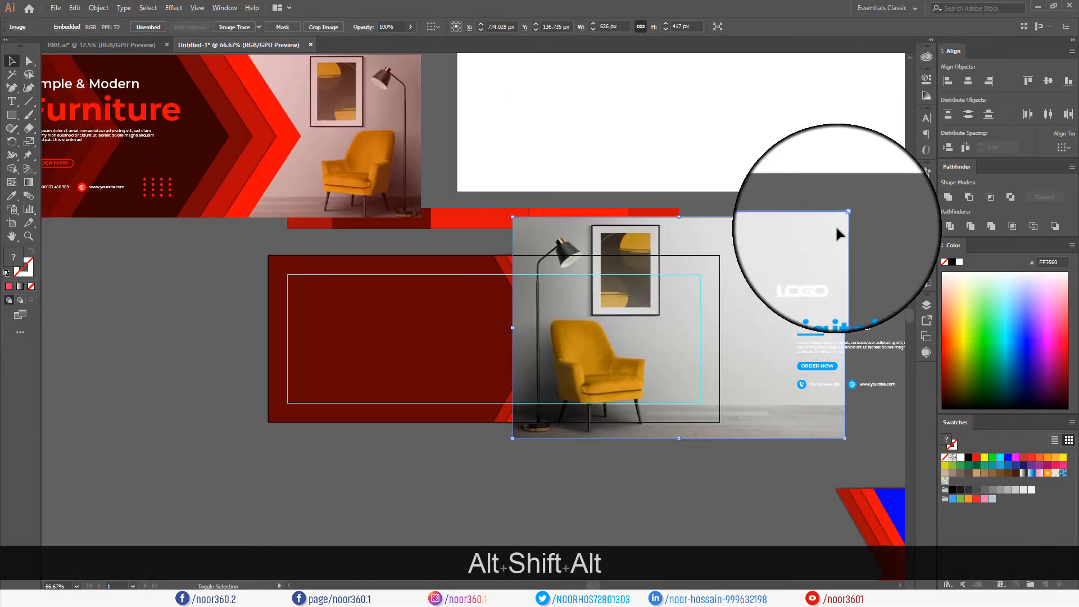
{"action": "left_click_drag", "start_coordinate": [848, 212], "coordinate": [831, 229]}
{"action": "left_click_drag", "start_coordinate": [820, 242], "coordinate": [813, 248]}
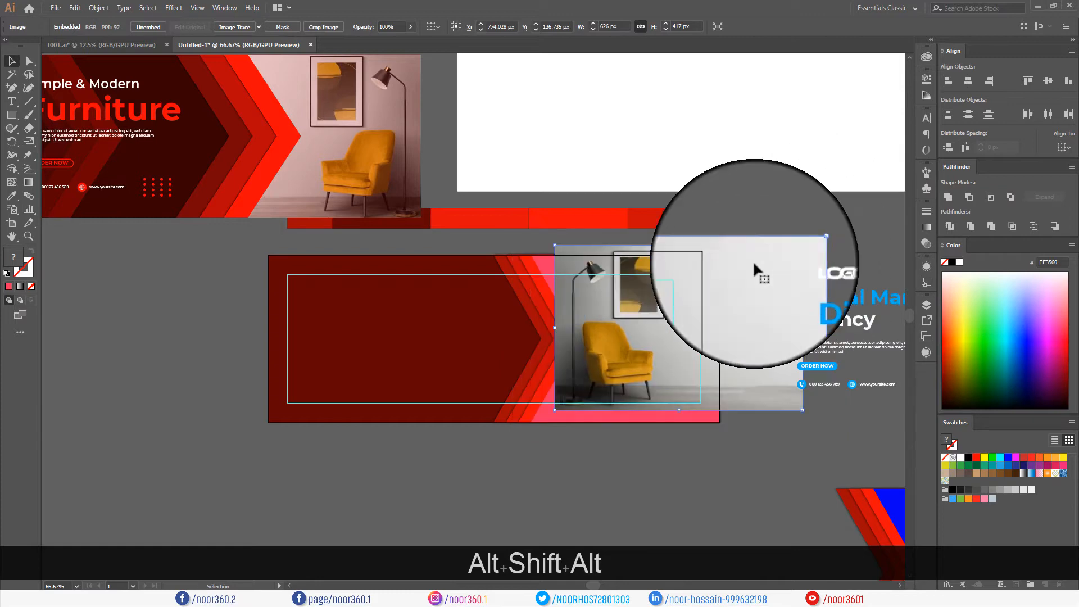
- Shift the armchair photo left and up so its left edge meets the left edge of the pink shape
{"action": "scroll", "coordinate": [615, 372], "scroll_direction": "up", "scroll_amount": 2}
{"action": "left_click_drag", "start_coordinate": [865, 303], "coordinate": [862, 349]}
{"action": "left_click_drag", "start_coordinate": [861, 401], "coordinate": [761, 384]}
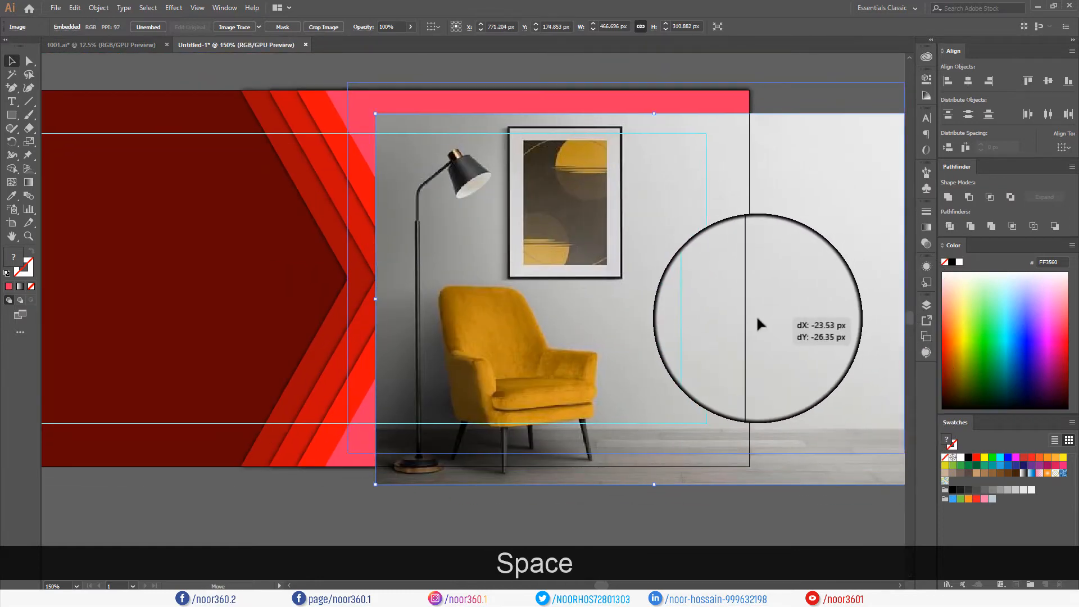
{"action": "left_click_drag", "start_coordinate": [757, 315], "coordinate": [755, 315]}
- Enlarge the armchair photo proportionally to about 498 × 332 px and center it vertically on the banner
{"action": "scroll", "coordinate": [750, 323], "scroll_direction": "down", "scroll_amount": 1}
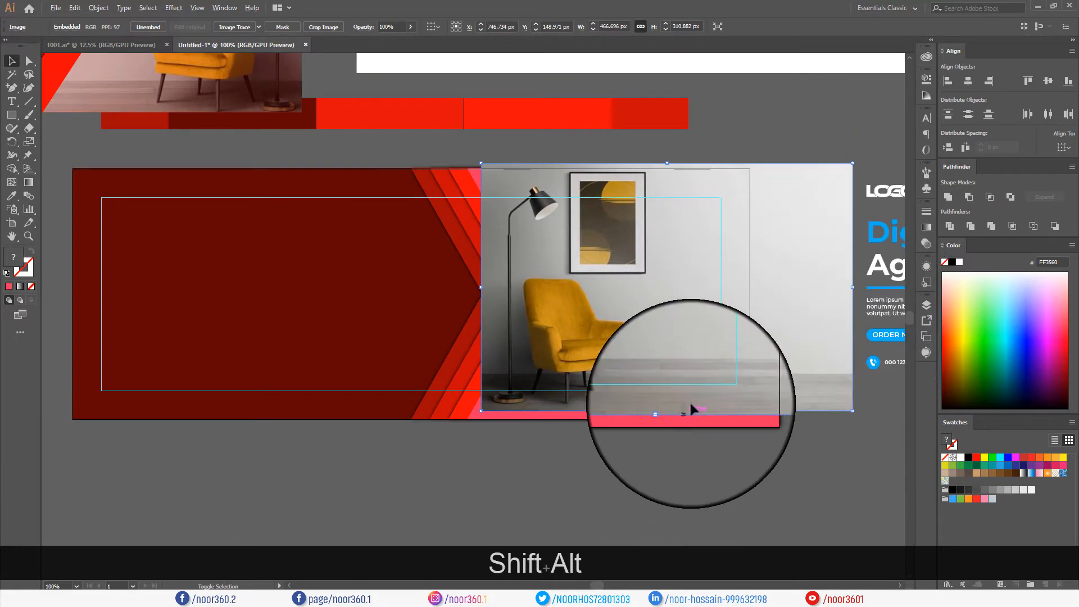
{"action": "left_click_drag", "start_coordinate": [667, 411], "coordinate": [666, 419]}
{"action": "left_click_drag", "start_coordinate": [678, 343], "coordinate": [676, 345]}
{"action": "scroll", "coordinate": [644, 349], "scroll_direction": "up", "scroll_amount": 1}
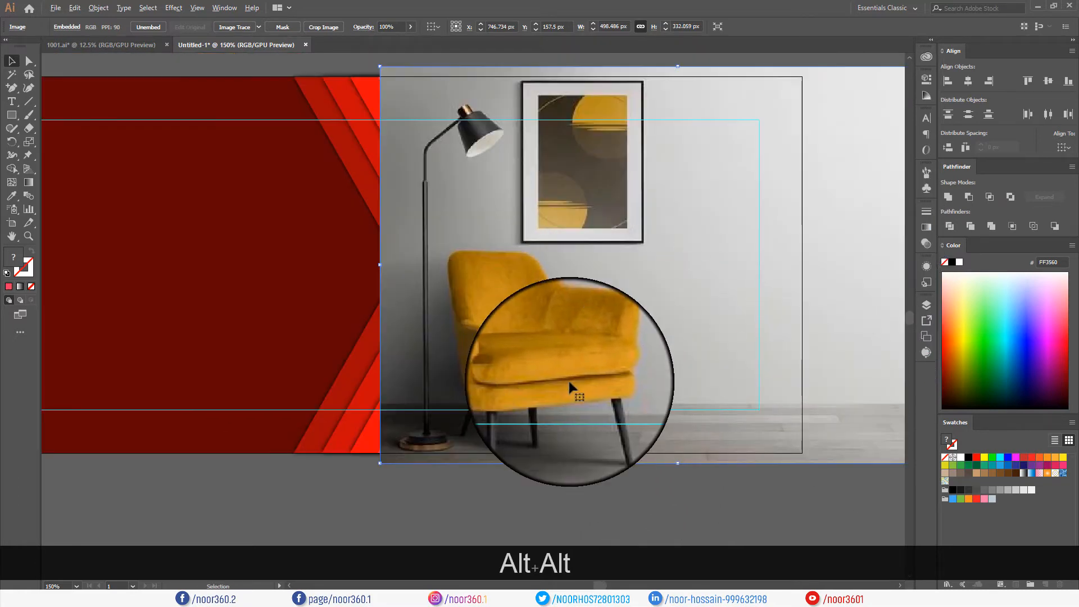
{"action": "scroll", "coordinate": [569, 386], "scroll_direction": "down", "scroll_amount": 1}
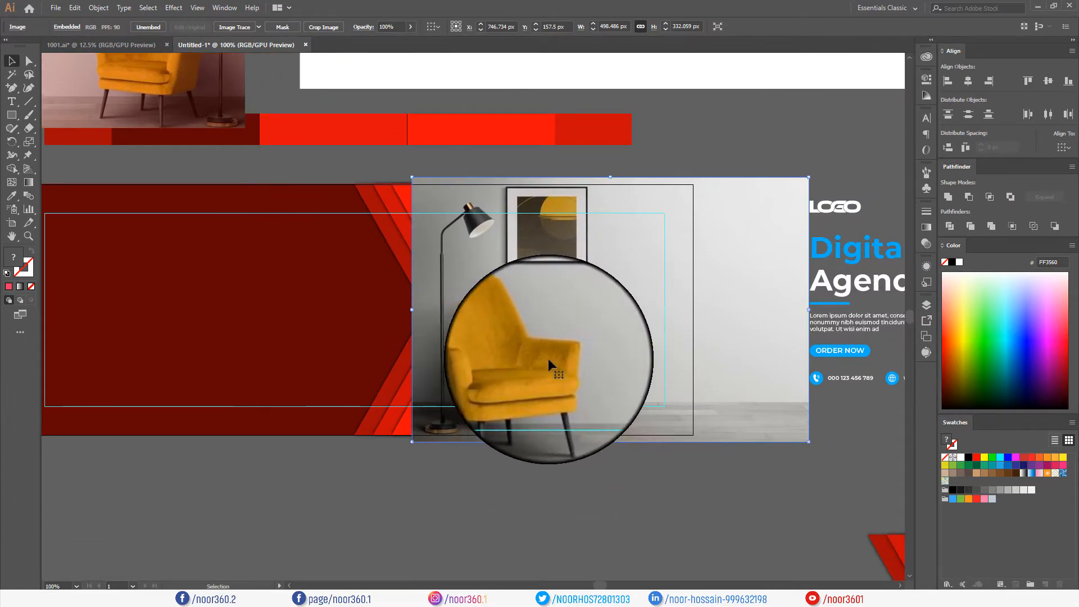
- Adjust the armchair photo's stacking order so it sits directly beneath the pink shape, and clear the selection
{"action": "key", "text": "ctrl"}
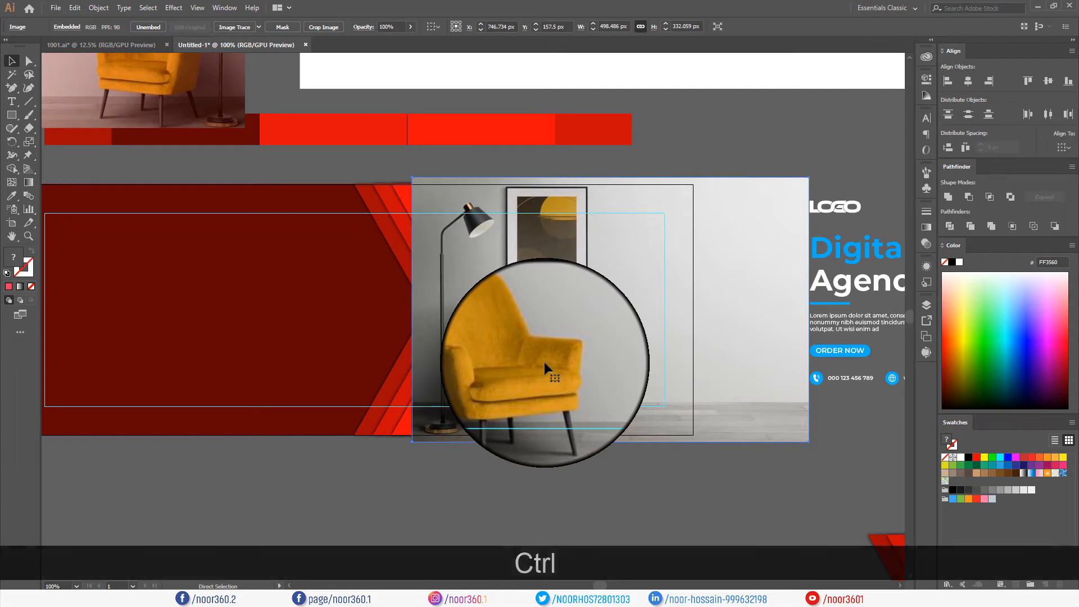
{"action": "key", "text": "ctrl+bracketleft"}
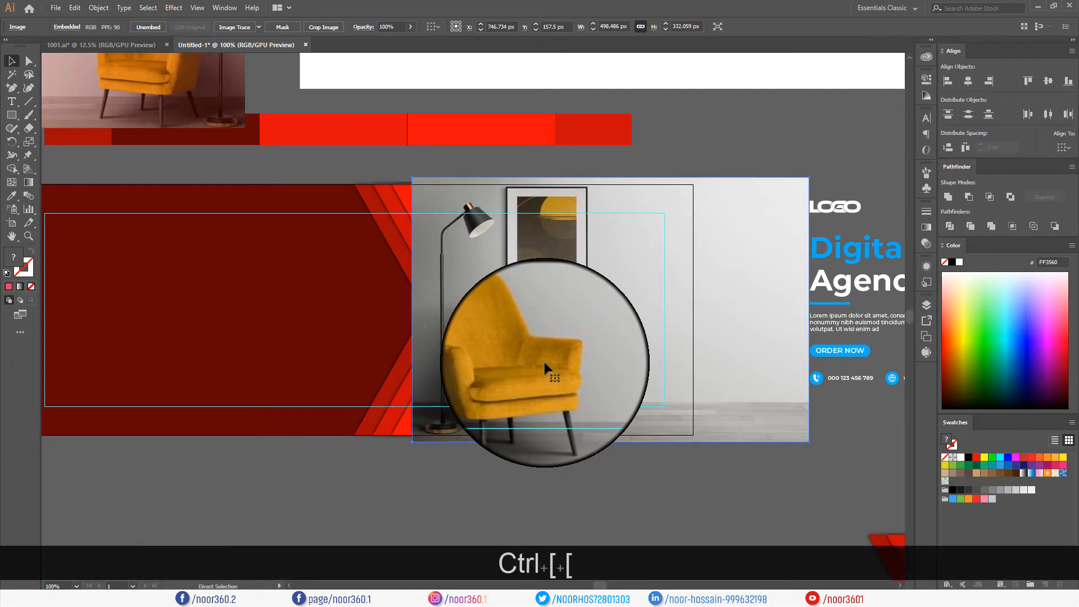
{"action": "key", "text": "ctrl+bracketleft"}
{"action": "key", "text": "ctrl+bracketleft"}
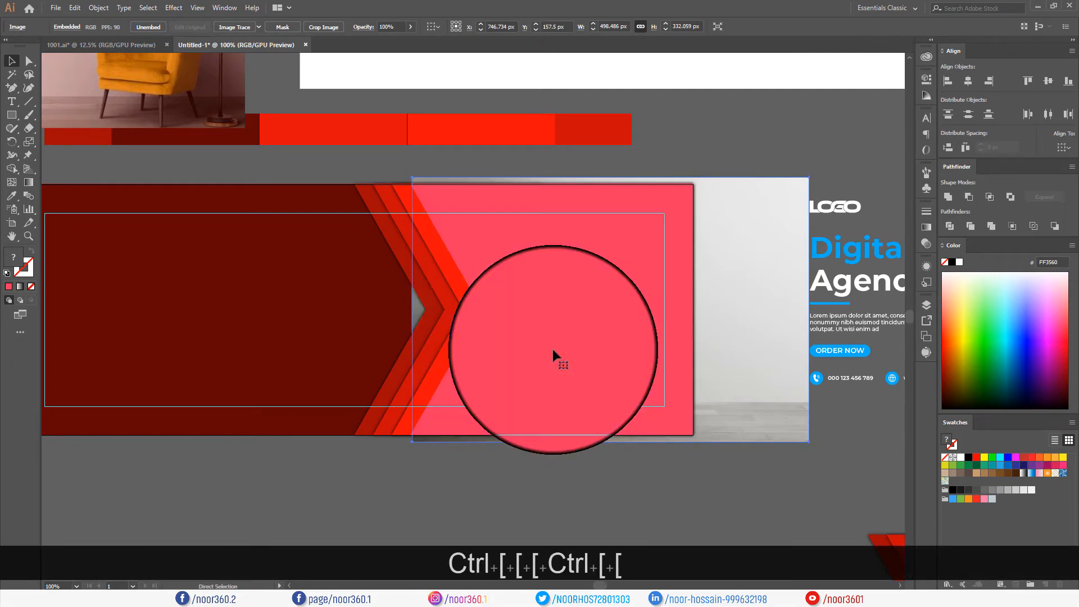
{"action": "key", "text": "ctrl+bracketright"}
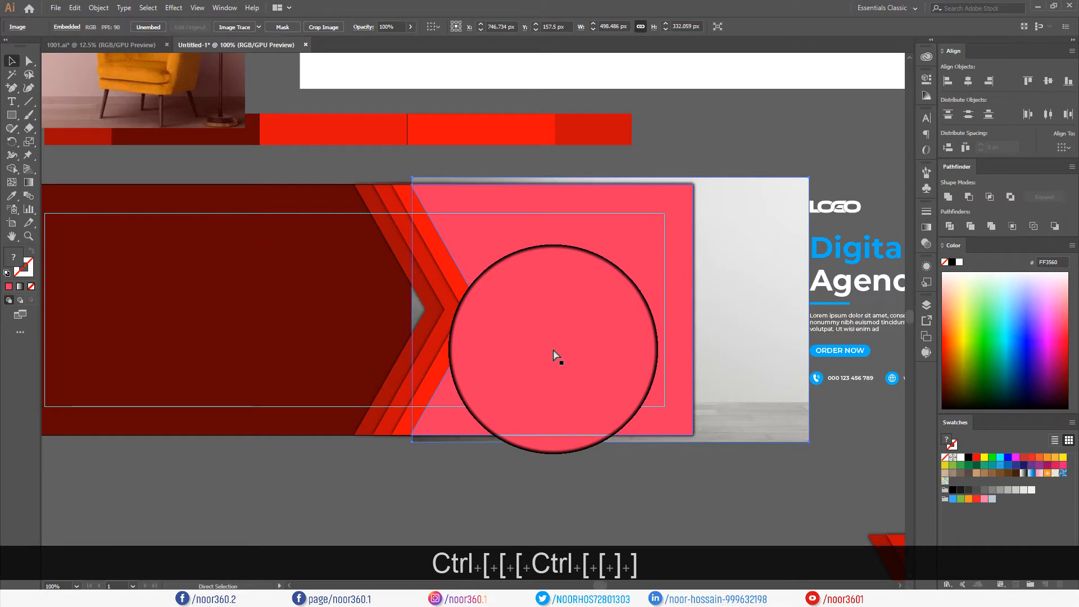
{"action": "key", "text": "ctrl+bracketright"}
{"action": "key", "text": "ctrl+bracketright"}
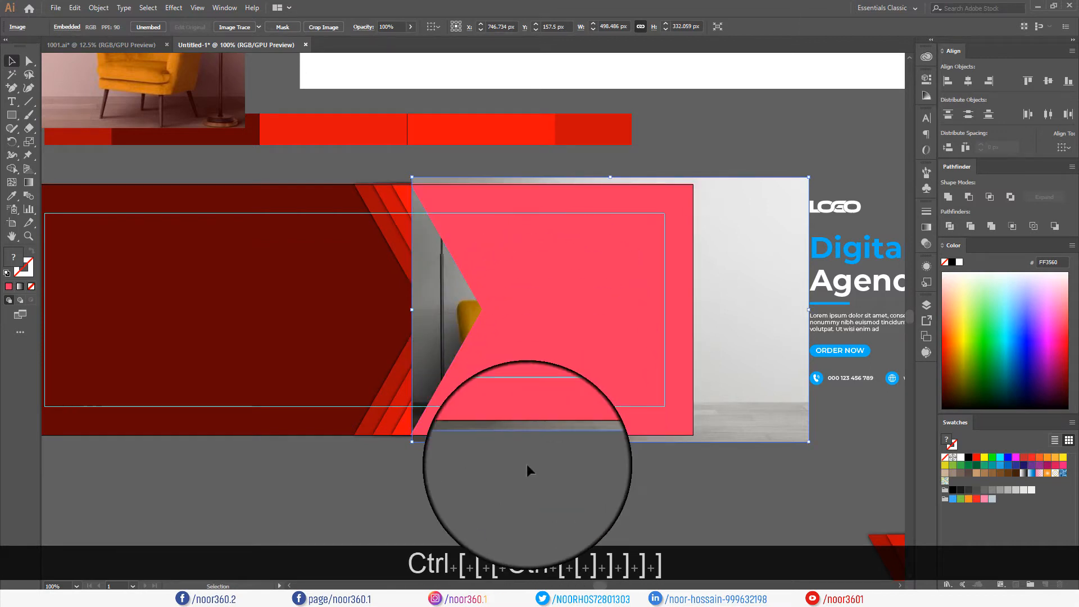
{"action": "left_click", "coordinate": [527, 464]}
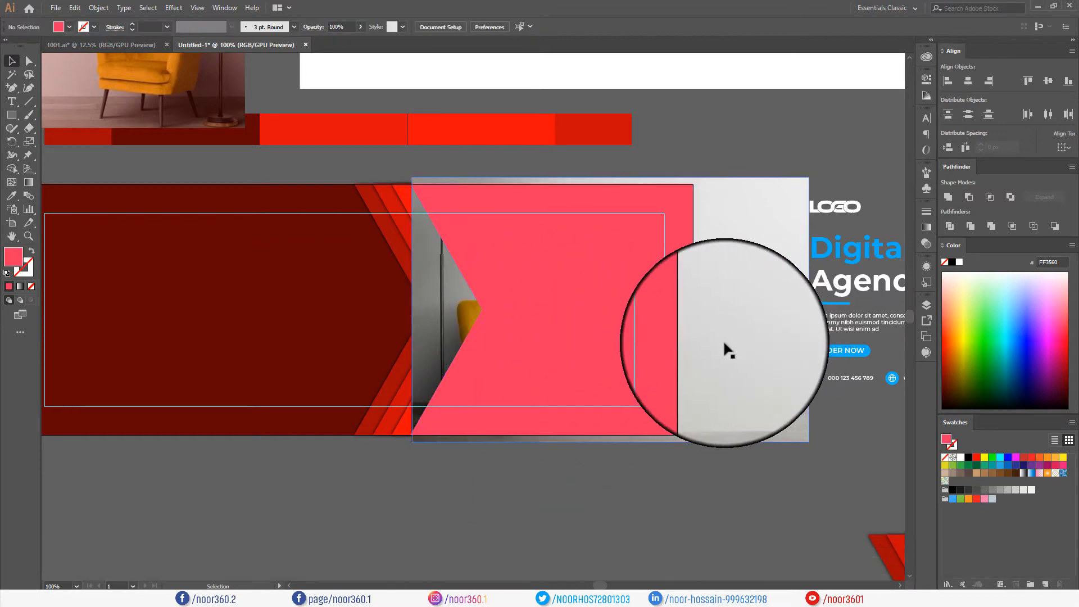
- Lower the pink shape's opacity so it becomes a light translucent tint over the armchair photo
{"action": "left_click", "coordinate": [548, 318]}
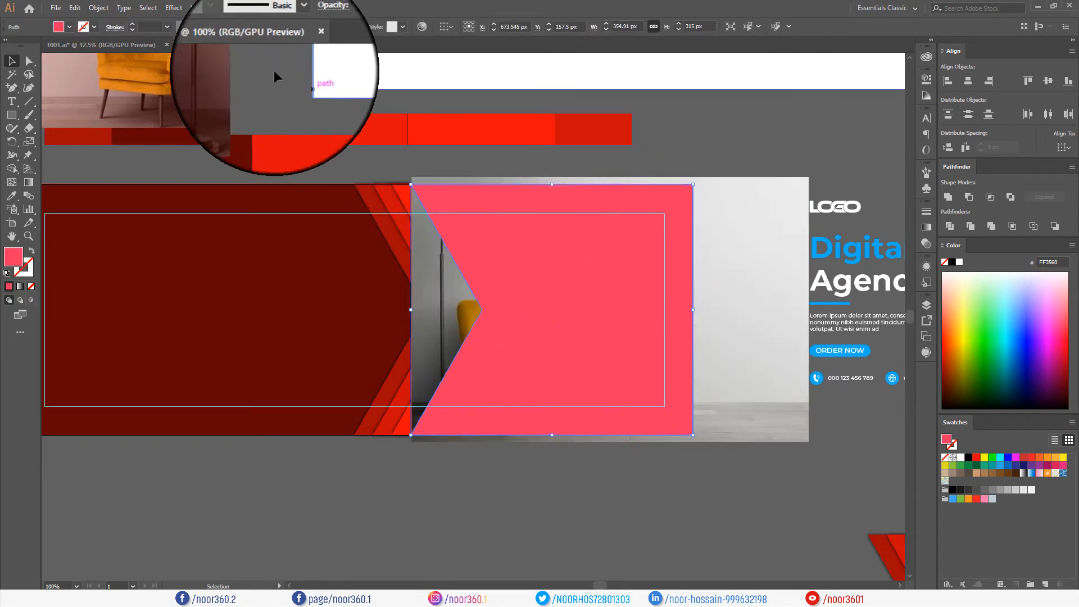
{"action": "left_click", "coordinate": [360, 26]}
{"action": "left_click_drag", "start_coordinate": [335, 39], "coordinate": [326, 40]}
{"action": "scroll", "coordinate": [491, 337], "scroll_direction": "up", "scroll_amount": 2}
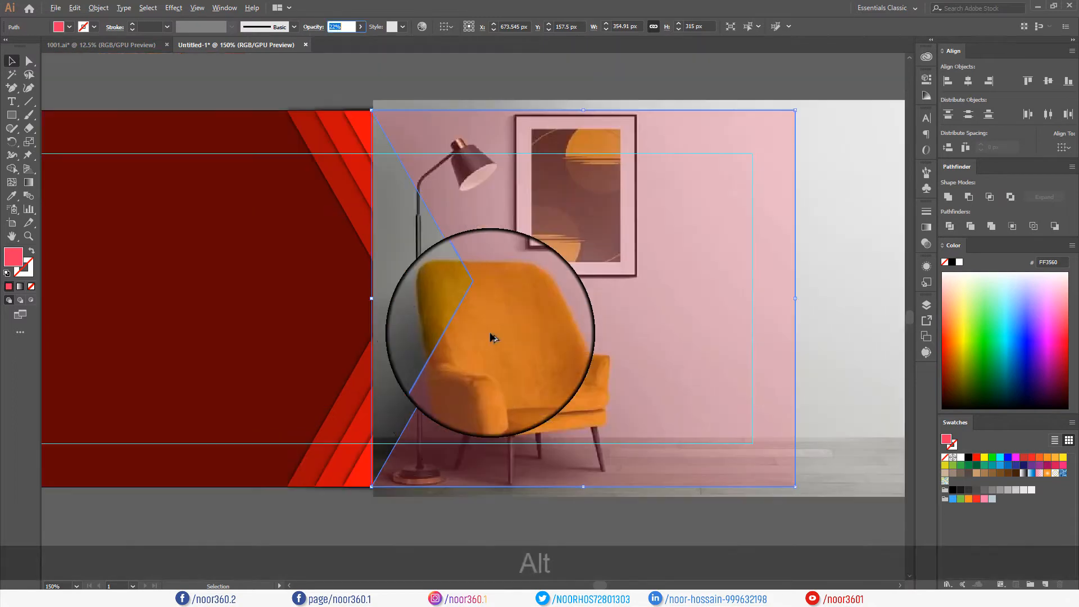
- Reflect the armchair photo across the vertical axis, previewing the result before applying it to the original
{"action": "scroll", "coordinate": [498, 397], "scroll_direction": "down", "scroll_amount": 2}
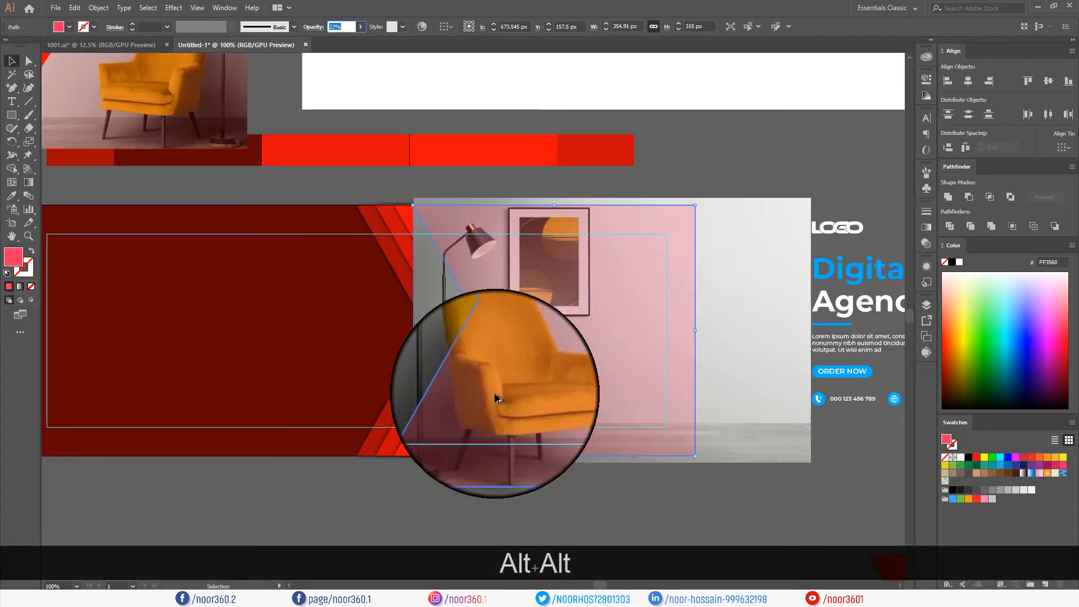
{"action": "left_click", "coordinate": [758, 319]}
{"action": "right_click", "coordinate": [732, 339]}
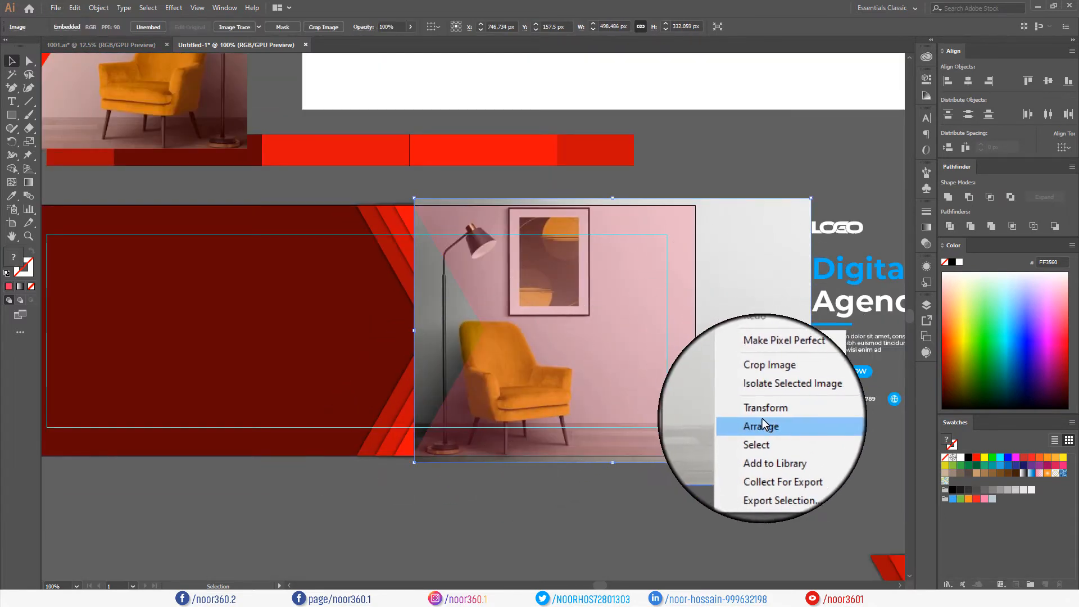
{"action": "mouse_move", "coordinate": [809, 413]}
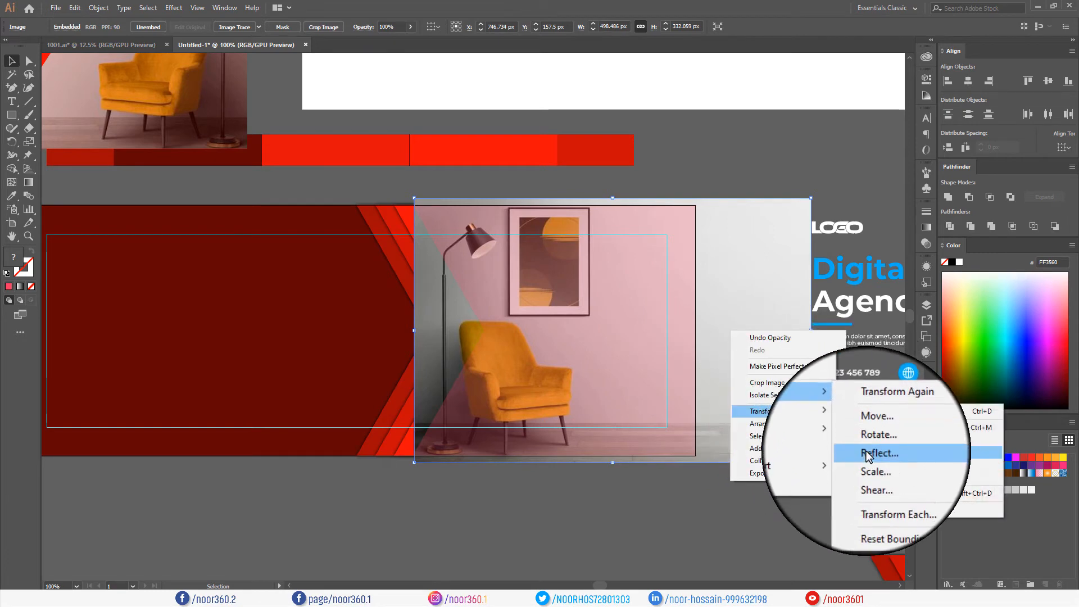
{"action": "left_click", "coordinate": [877, 453]}
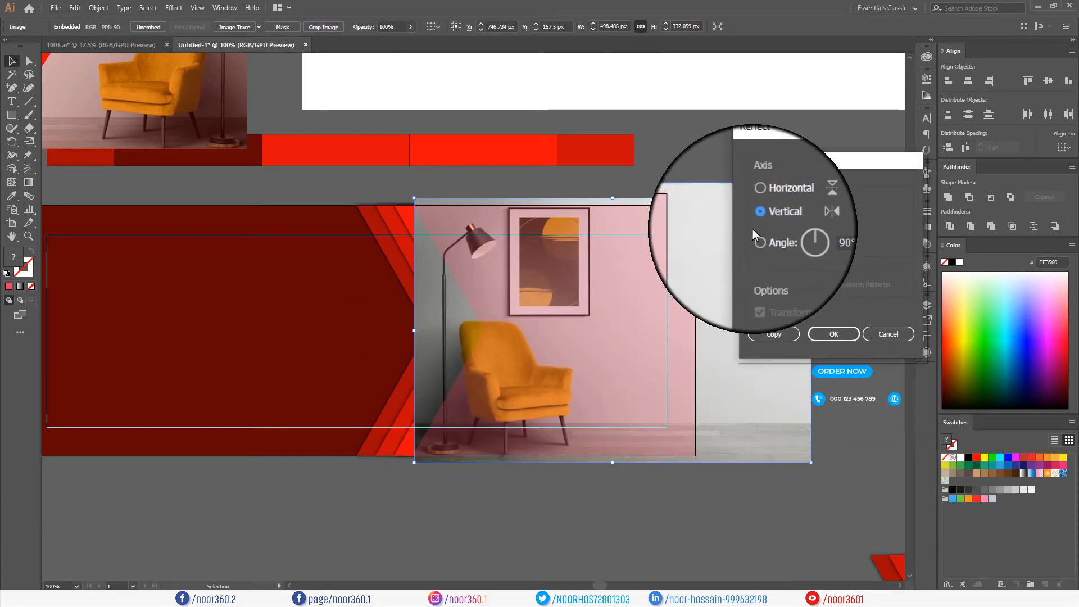
{"action": "left_click", "coordinate": [751, 310]}
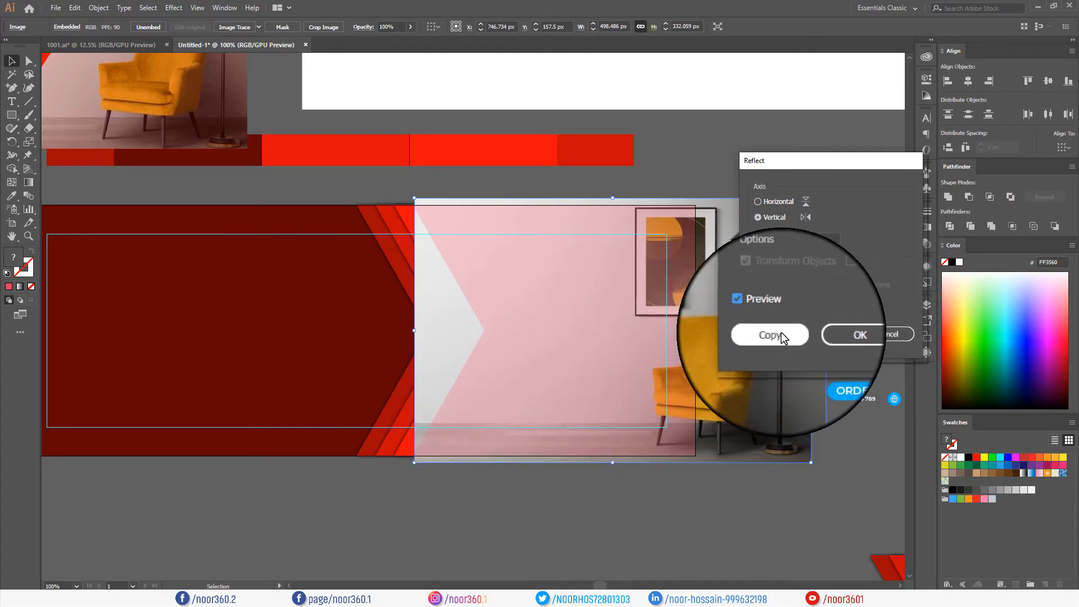
{"action": "left_click", "coordinate": [833, 334]}
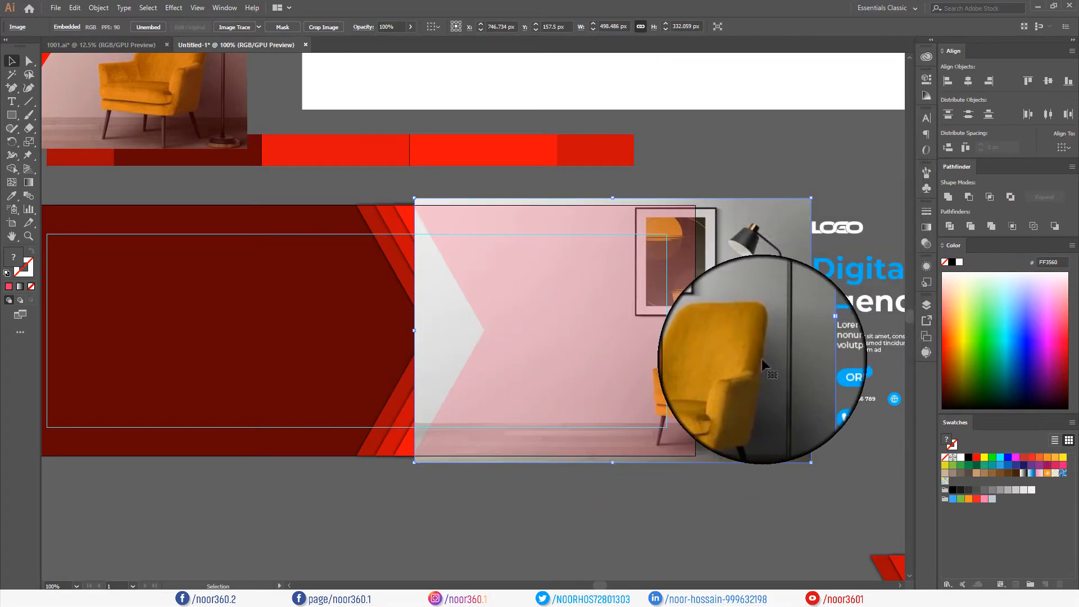
- Nudge the armchair photo left by 130 px so the chair and lamp sit within the banner's right end
{"action": "key", "text": "shift"}
{"action": "key", "text": "shift+Left"}
{"action": "key", "text": "shift+Left"}
{"action": "key", "text": "shift+Left"}
{"action": "key", "text": "shift+Left"}
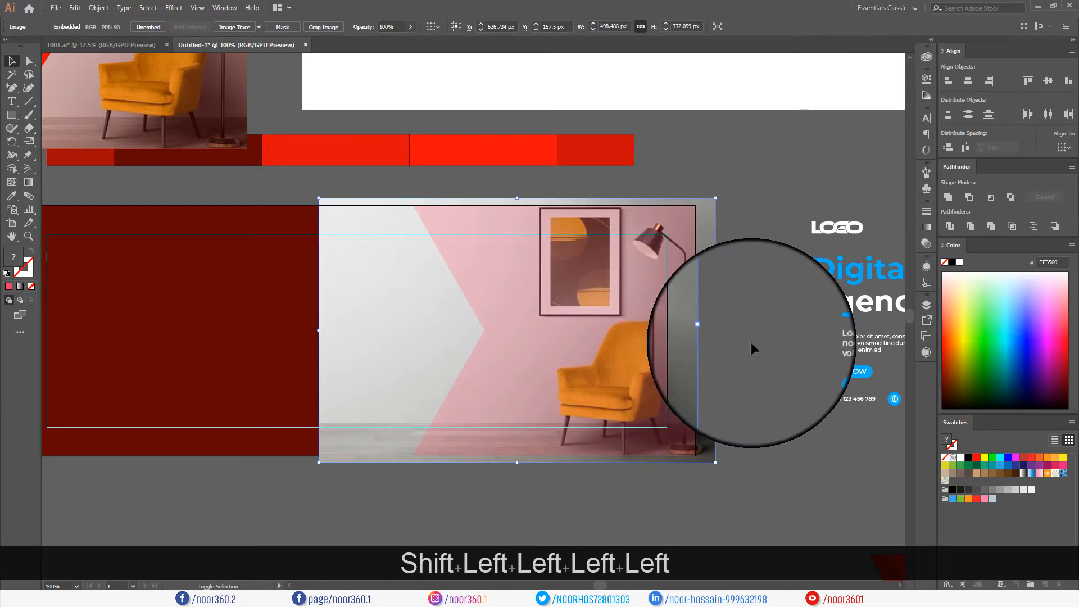
{"action": "key", "text": "shift+Left"}
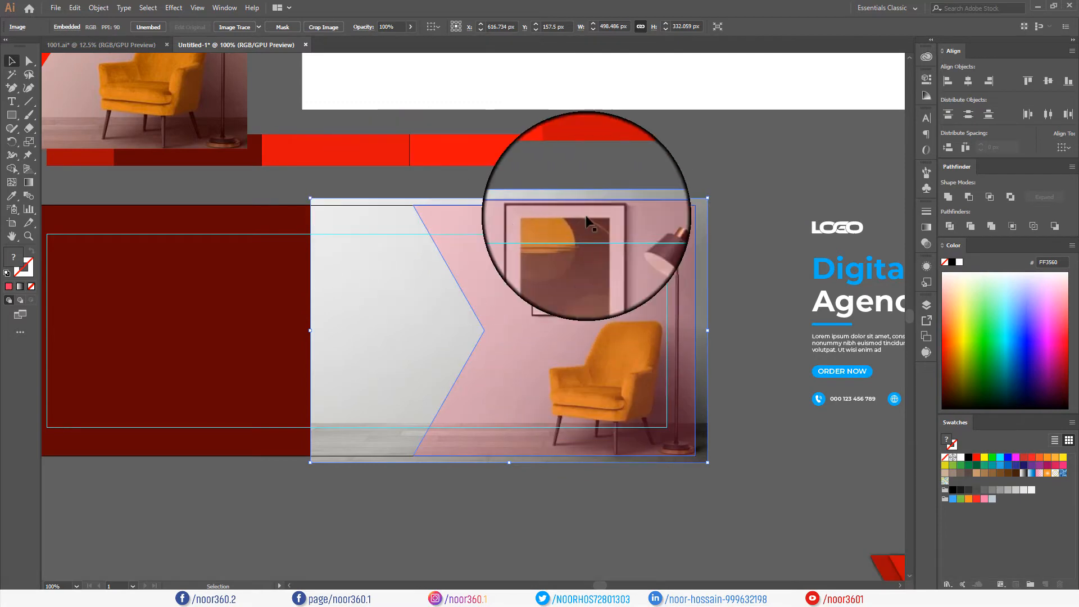
- Clip the armchair photo to the pink arrow-notched shape with a clipping mask, and clear the selection
{"action": "left_click", "coordinate": [568, 378]}
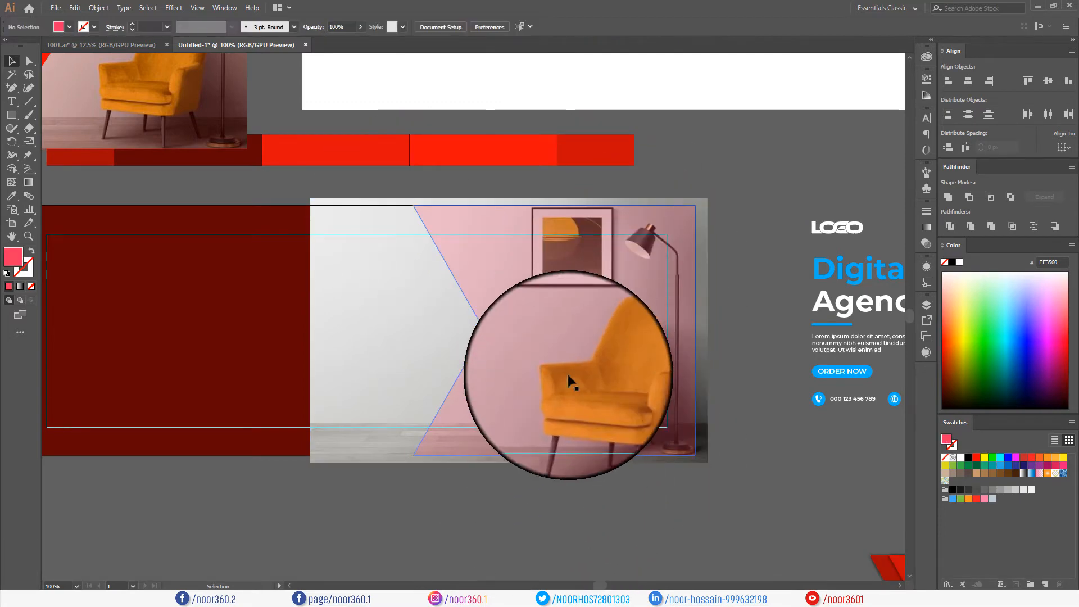
{"action": "left_click", "coordinate": [375, 330], "text": "shift"}
{"action": "left_click", "coordinate": [531, 315], "text": "shift"}
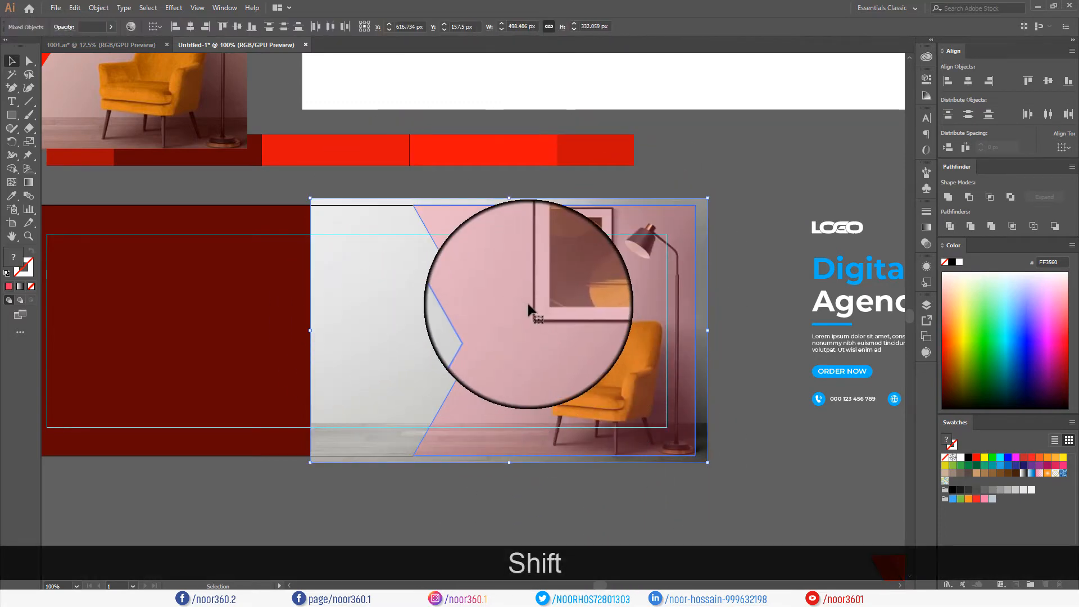
{"action": "right_click", "coordinate": [527, 301]}
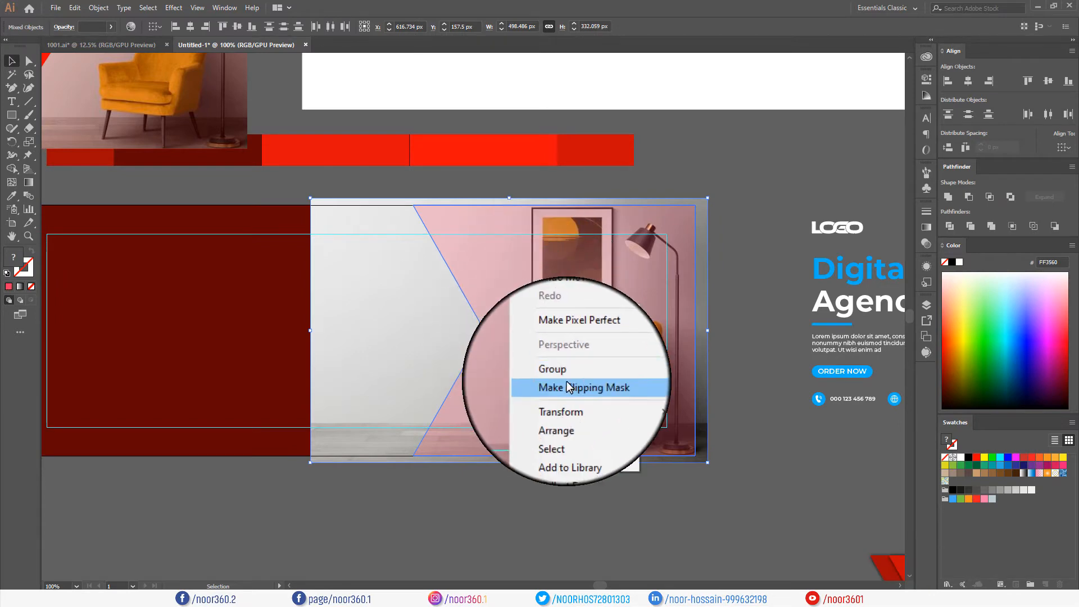
{"action": "left_click", "coordinate": [574, 385]}
{"action": "left_click", "coordinate": [593, 489]}
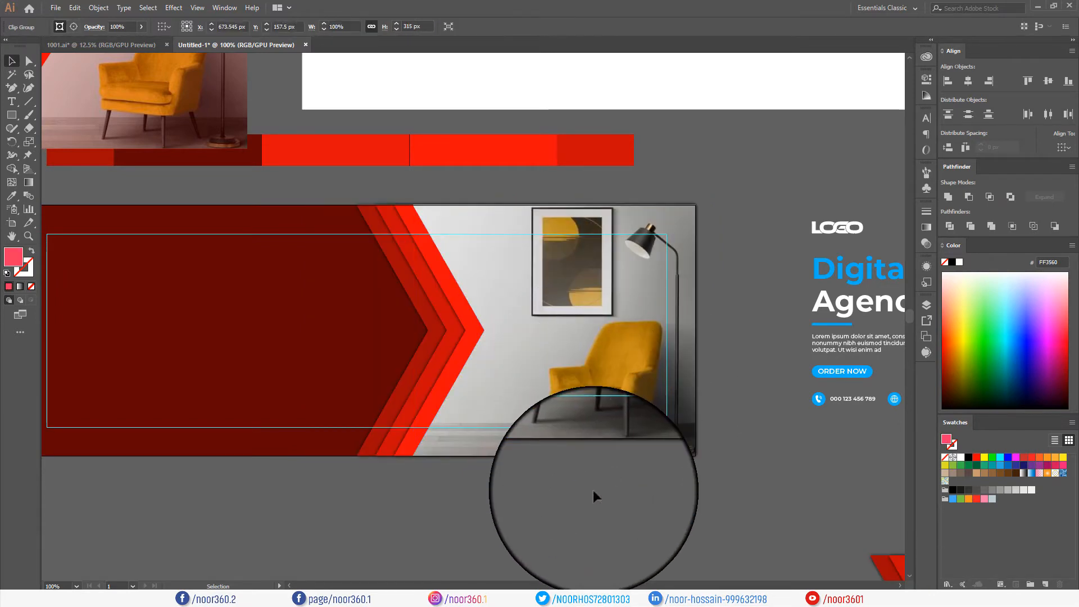
- Ungroup the logo, headline, paragraph, button and contact details beside the banner, and clear the selection
{"action": "key", "text": "ctrl+minus"}
{"action": "key", "text": "space"}
{"action": "left_click_drag", "start_coordinate": [592, 490], "coordinate": [650, 443]}
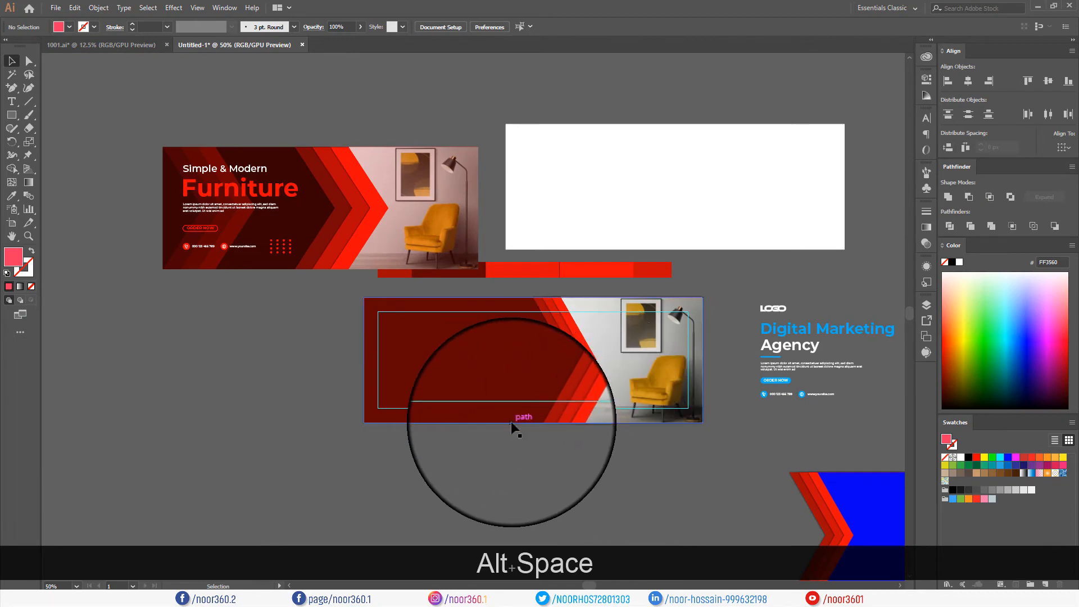
{"action": "left_click_drag", "start_coordinate": [564, 470], "coordinate": [530, 476]}
{"action": "left_click", "coordinate": [759, 332]}
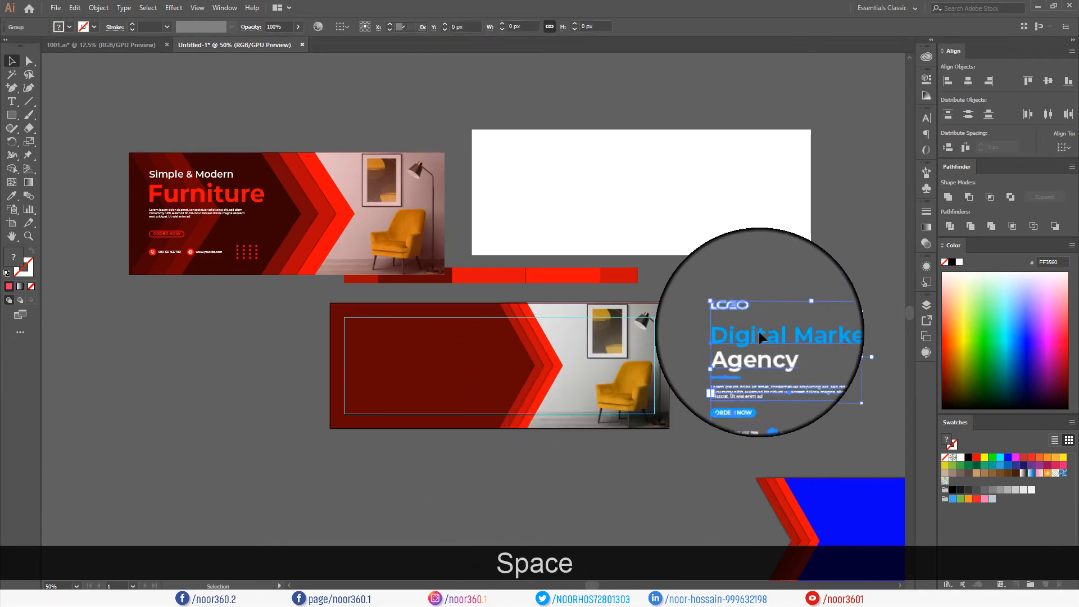
{"action": "scroll", "coordinate": [759, 332], "scroll_direction": "up", "scroll_amount": 2}
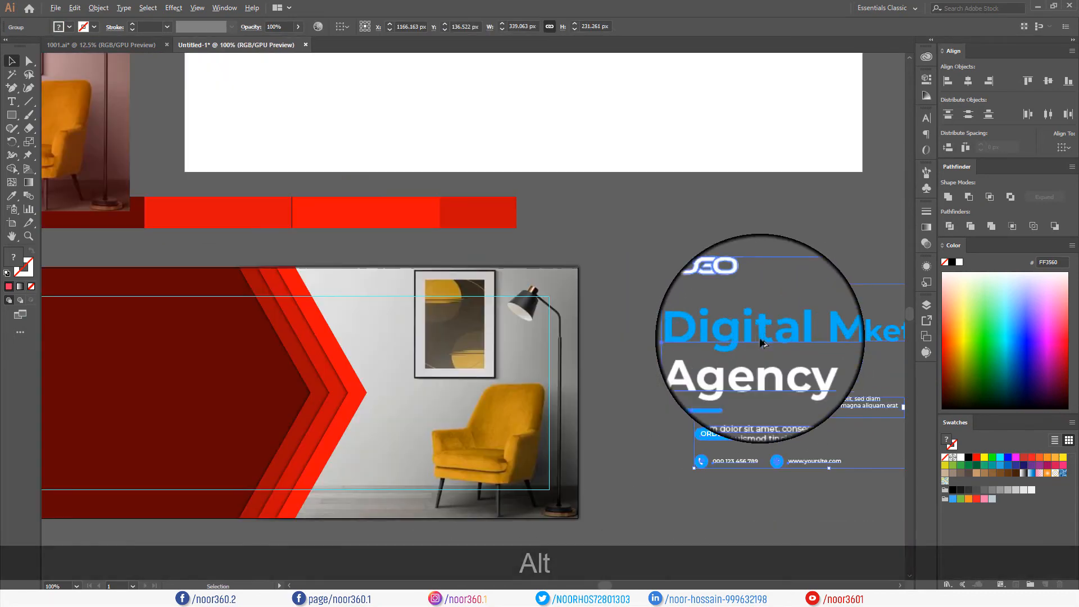
{"action": "left_click", "coordinate": [748, 245]}
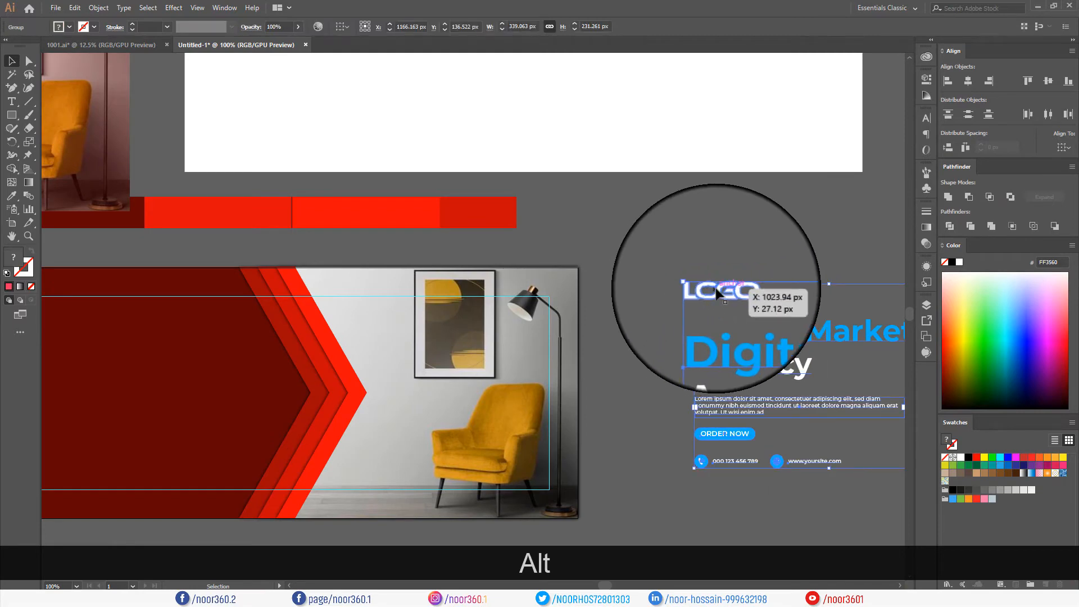
{"action": "right_click", "coordinate": [715, 288]}
{"action": "left_click", "coordinate": [737, 381]}
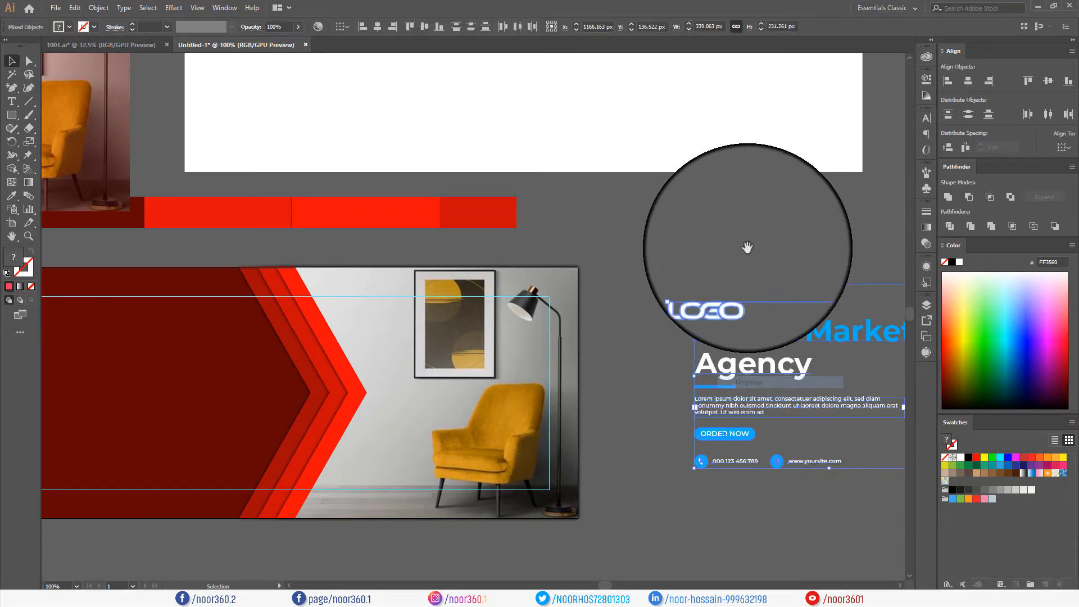
{"action": "left_click_drag", "start_coordinate": [748, 247], "coordinate": [650, 229]}
{"action": "left_click", "coordinate": [648, 236]}
- Examine the separate logo object and its spacing above the headline in the text block beside the banner
{"action": "scroll", "coordinate": [618, 278], "scroll_direction": "up", "scroll_amount": 1}
{"action": "left_click", "coordinate": [619, 284]}
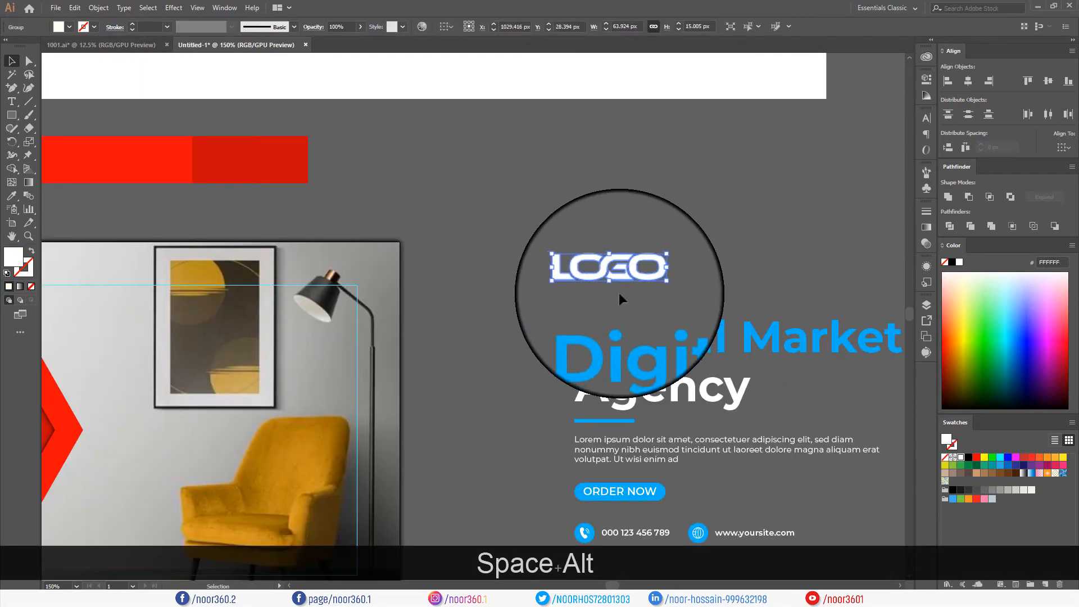
{"action": "scroll", "coordinate": [618, 292], "scroll_direction": "up", "scroll_amount": 2}
{"action": "scroll", "coordinate": [581, 217], "scroll_direction": "down", "scroll_amount": 1}
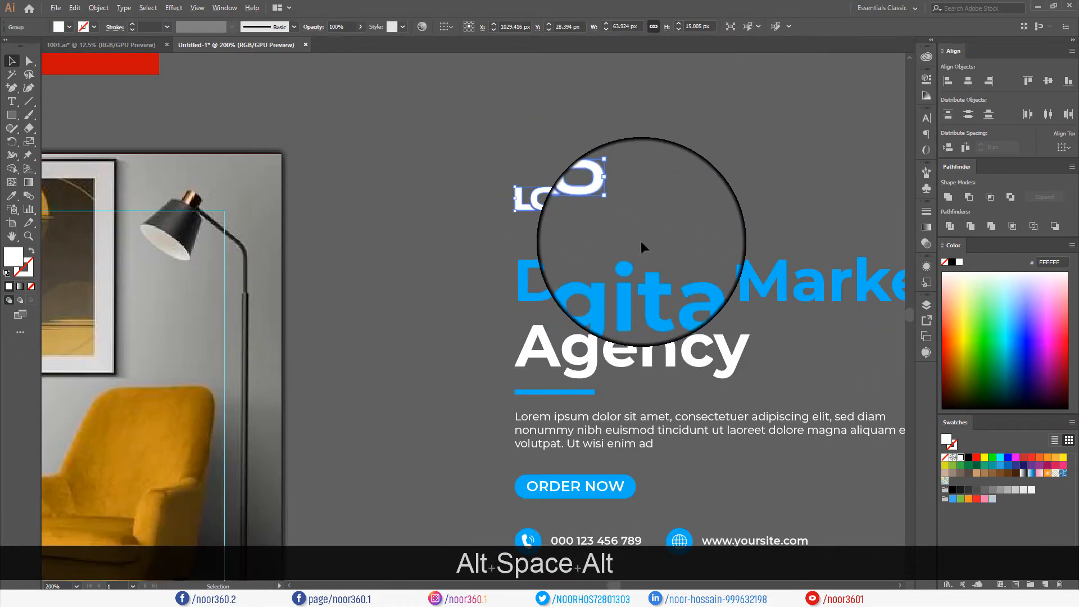
{"action": "left_click_drag", "start_coordinate": [647, 247], "coordinate": [668, 169]}
{"action": "scroll", "coordinate": [650, 221], "scroll_direction": "down", "scroll_amount": 2}
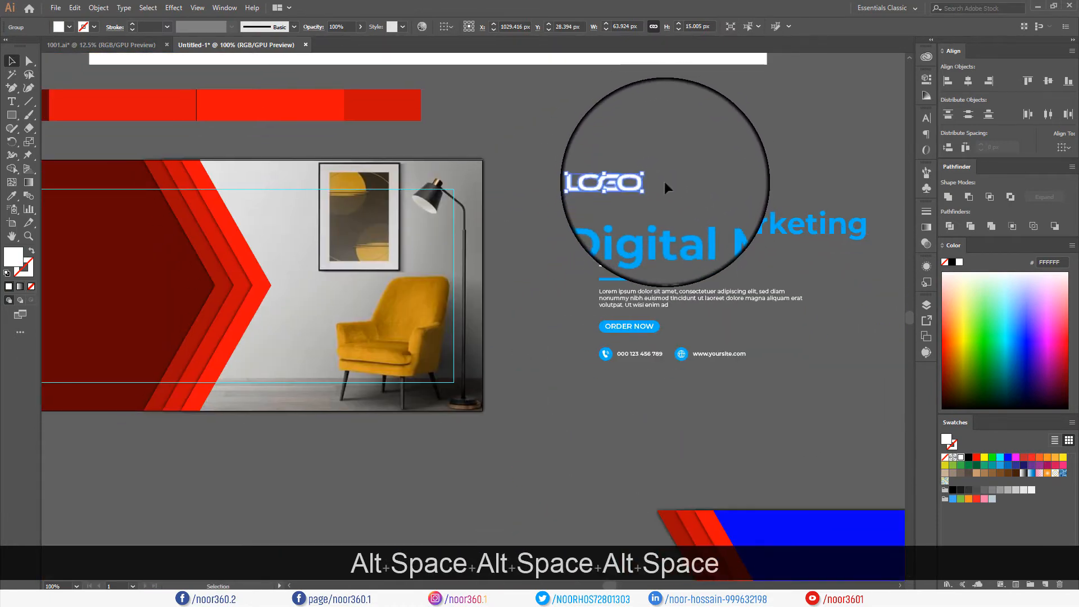
{"action": "left_click", "coordinate": [657, 183]}
{"action": "scroll", "coordinate": [652, 236], "scroll_direction": "up", "scroll_amount": 1}
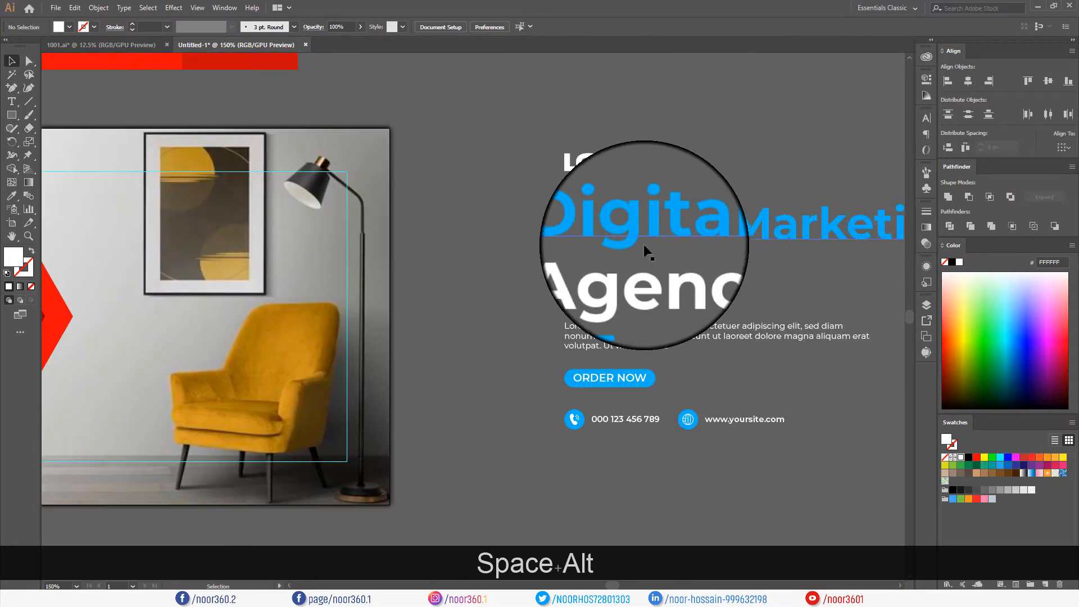
- Check the font family, weight and size of the "Agency" and "Digital Marketing" headline lines
{"action": "left_click", "coordinate": [643, 245]}
{"action": "left_click_drag", "start_coordinate": [639, 291], "coordinate": [612, 274]}
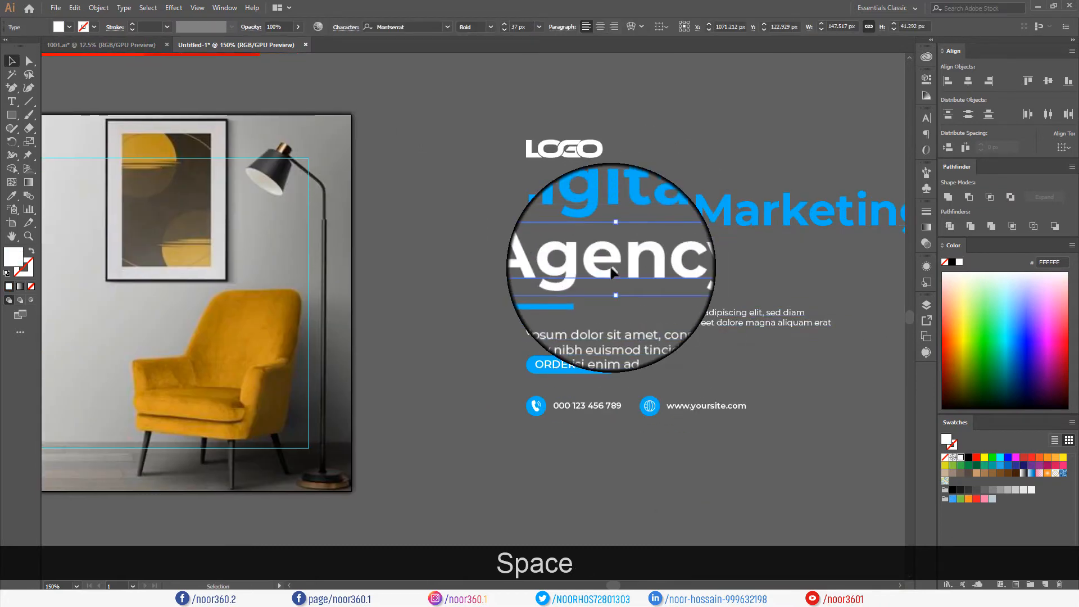
{"action": "left_click", "coordinate": [411, 28]}
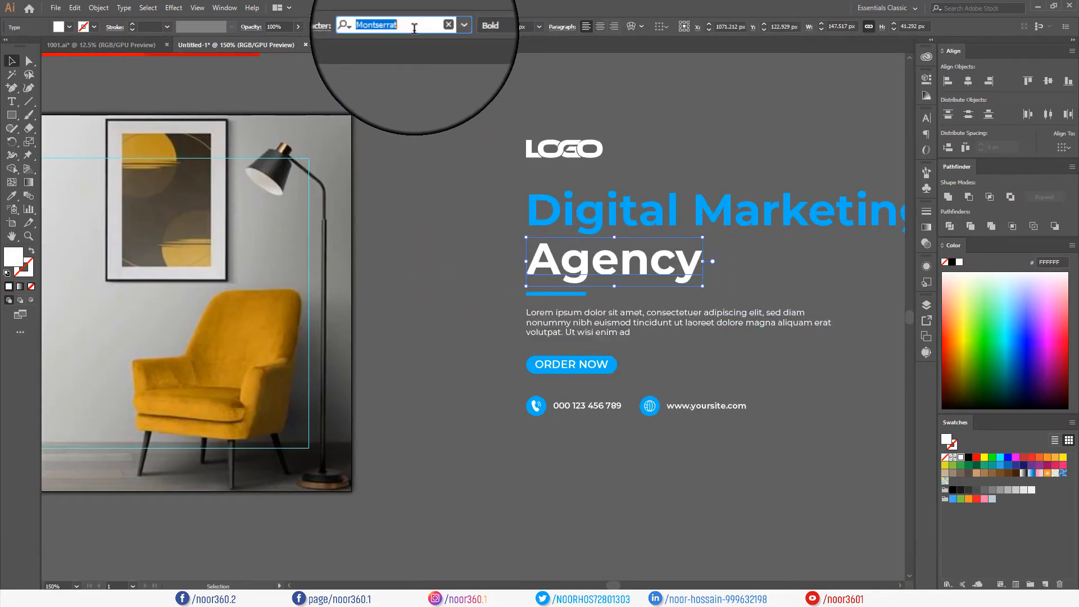
{"action": "left_click", "coordinate": [633, 169]}
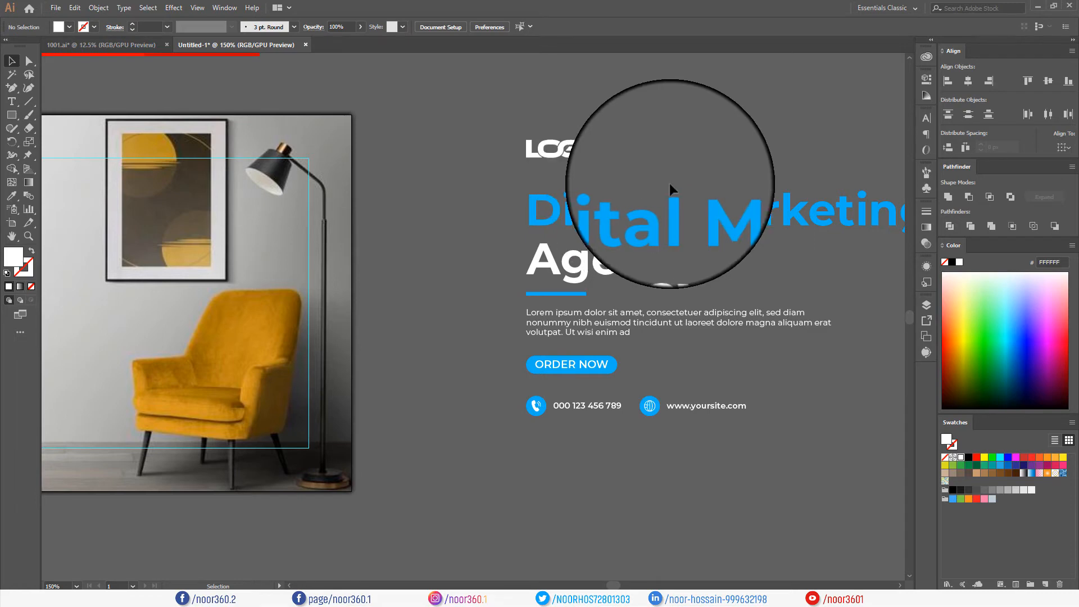
{"action": "key", "text": "space"}
{"action": "left_click_drag", "start_coordinate": [673, 193], "coordinate": [617, 161]}
{"action": "left_click", "coordinate": [579, 256]}
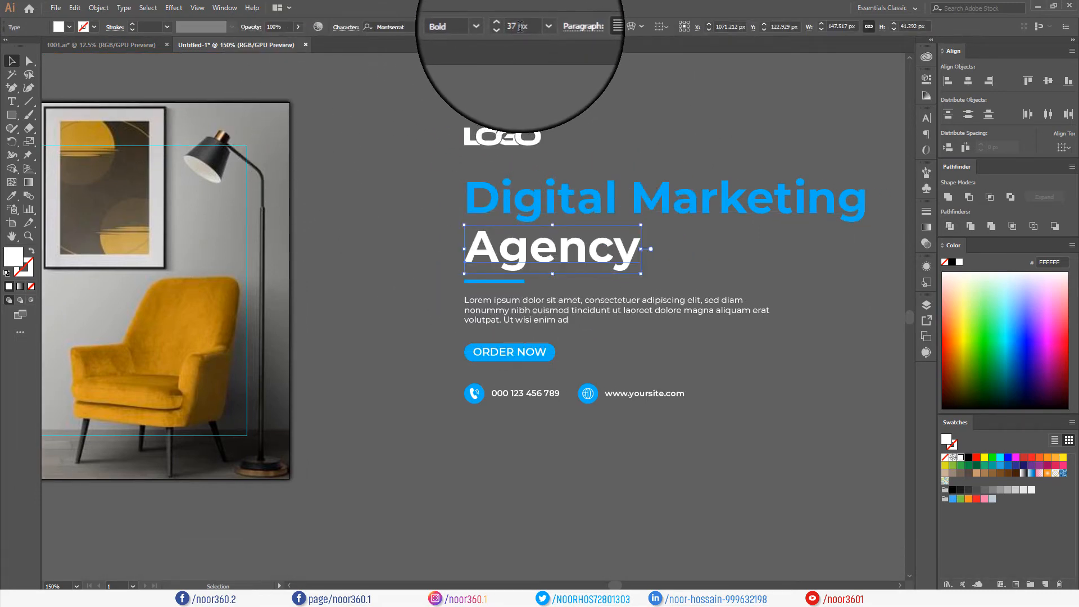
{"action": "left_click", "coordinate": [550, 208]}
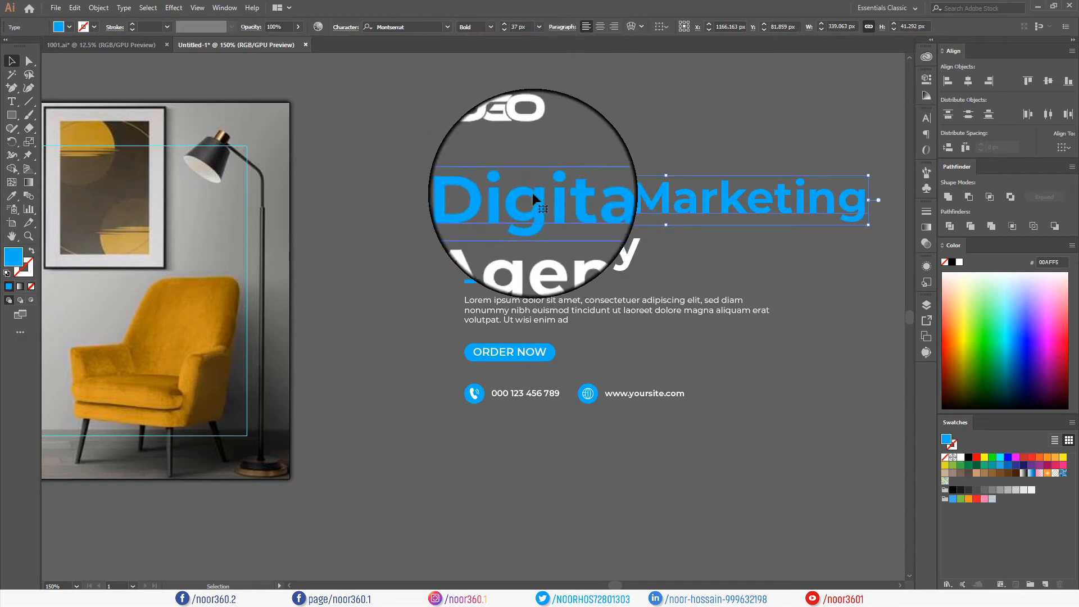
- Move the furniture reference banner up and slightly left, clear of the red color strip
{"action": "scroll", "coordinate": [544, 201], "scroll_direction": "down", "scroll_amount": 3}
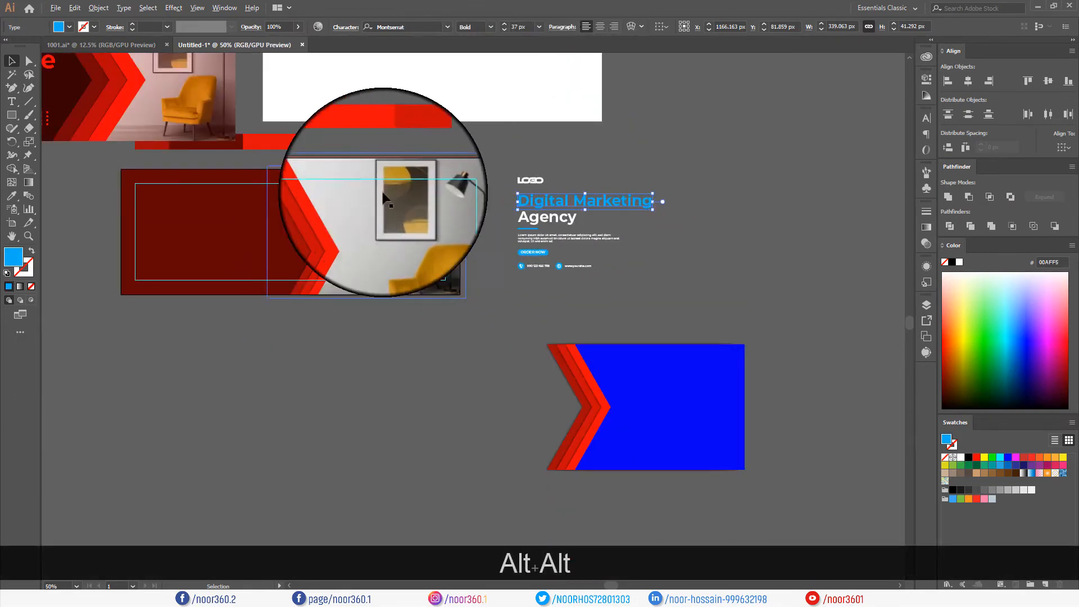
{"action": "left_click_drag", "start_coordinate": [262, 199], "coordinate": [327, 250]}
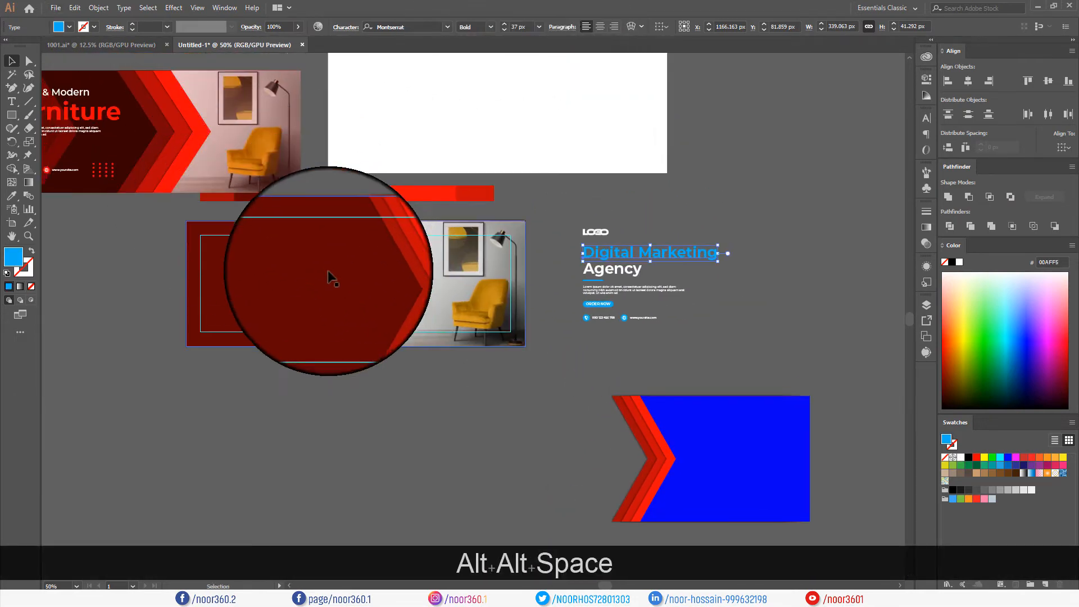
{"action": "left_click_drag", "start_coordinate": [255, 235], "coordinate": [332, 235]}
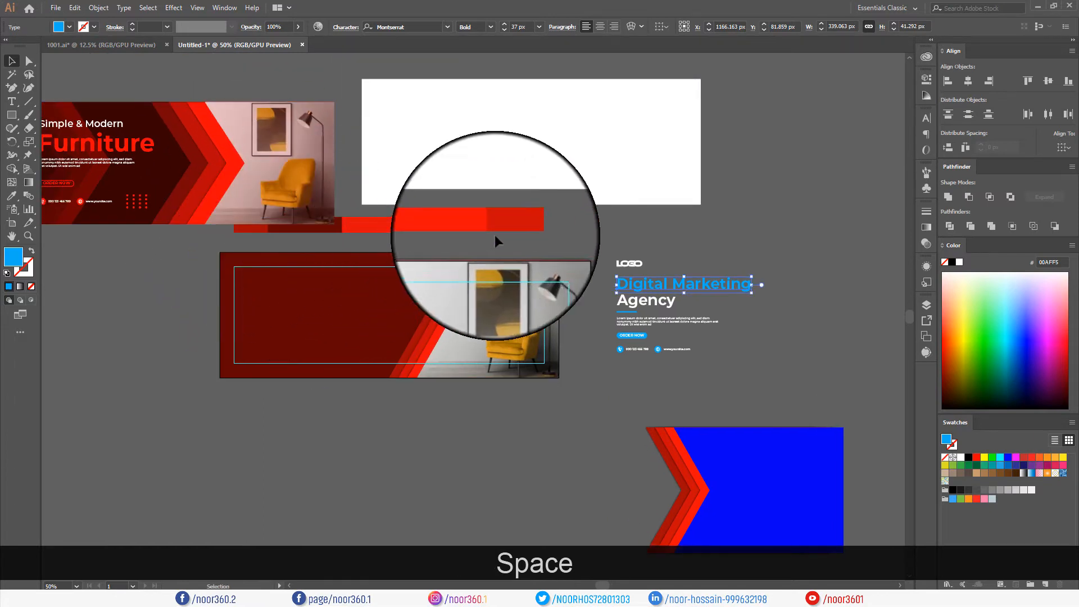
{"action": "left_click_drag", "start_coordinate": [310, 180], "coordinate": [299, 139]}
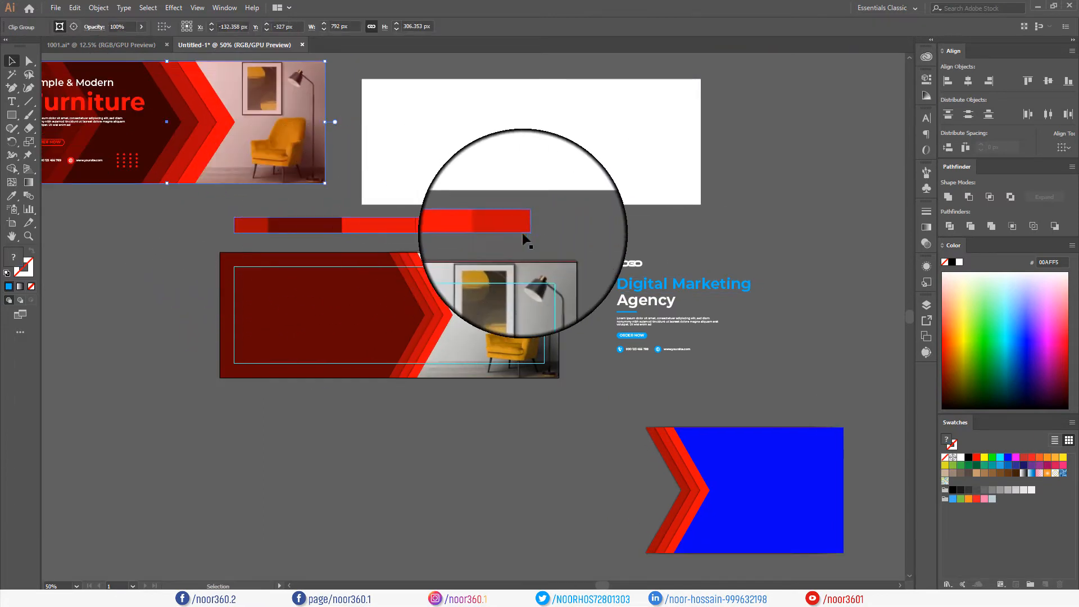
- Move the logo, headline, paragraph, button and contact details onto the banner's dark red area, against the left margin guide, and clear the selection
{"action": "scroll", "coordinate": [456, 306], "scroll_direction": "up", "scroll_amount": 1}
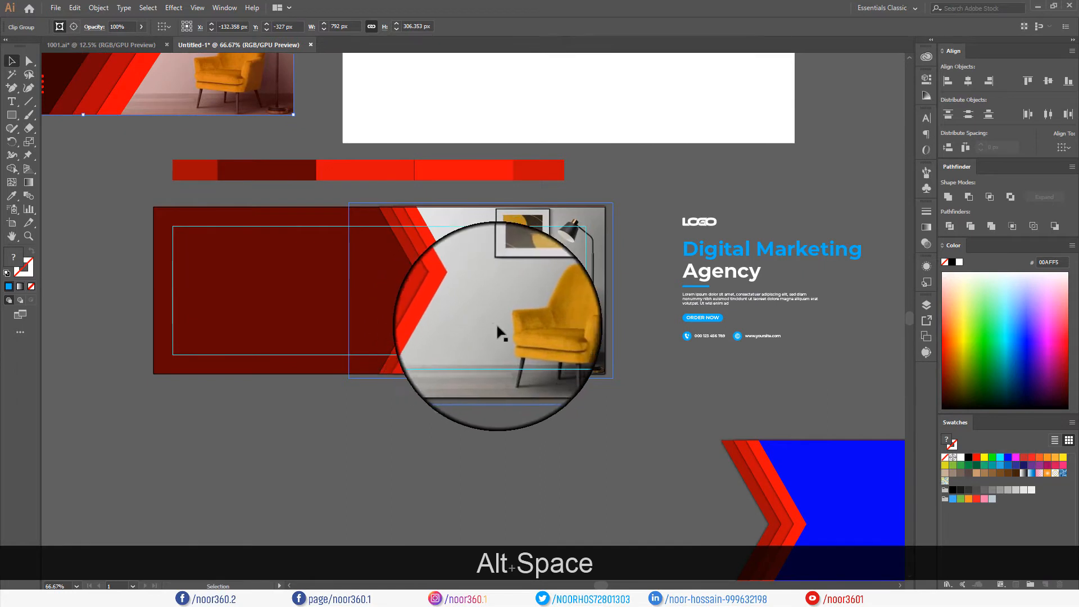
{"action": "left_click_drag", "start_coordinate": [576, 449], "coordinate": [542, 454]}
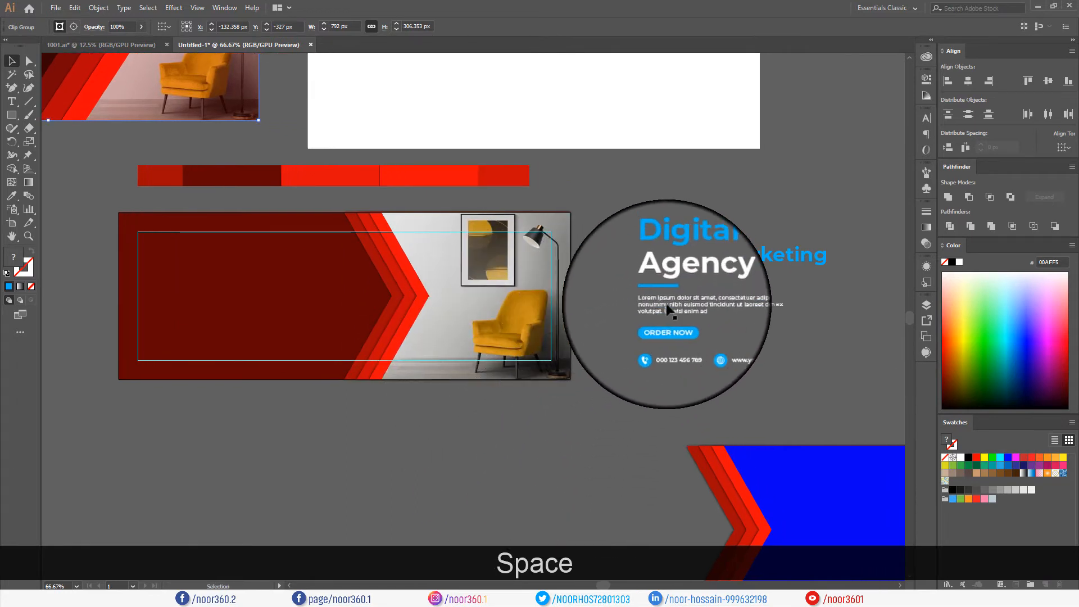
{"action": "left_click", "coordinate": [713, 309]}
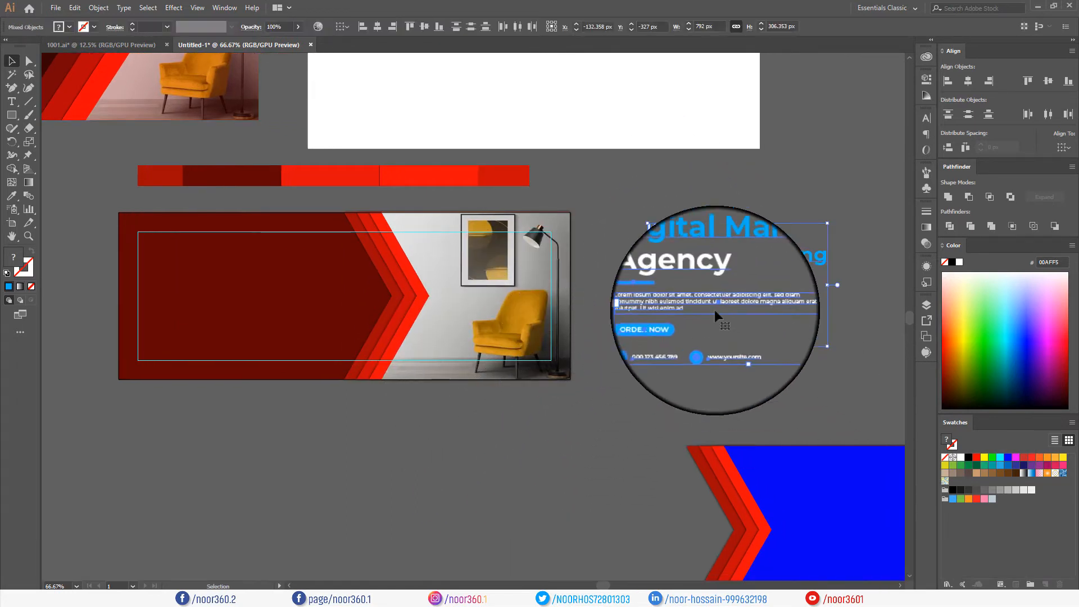
{"action": "left_click_drag", "start_coordinate": [708, 264], "coordinate": [176, 272]}
{"action": "left_click_drag", "start_coordinate": [212, 444], "coordinate": [337, 470]}
{"action": "left_click", "coordinate": [291, 482]}
{"action": "scroll", "coordinate": [298, 403], "scroll_direction": "up", "scroll_amount": 2}
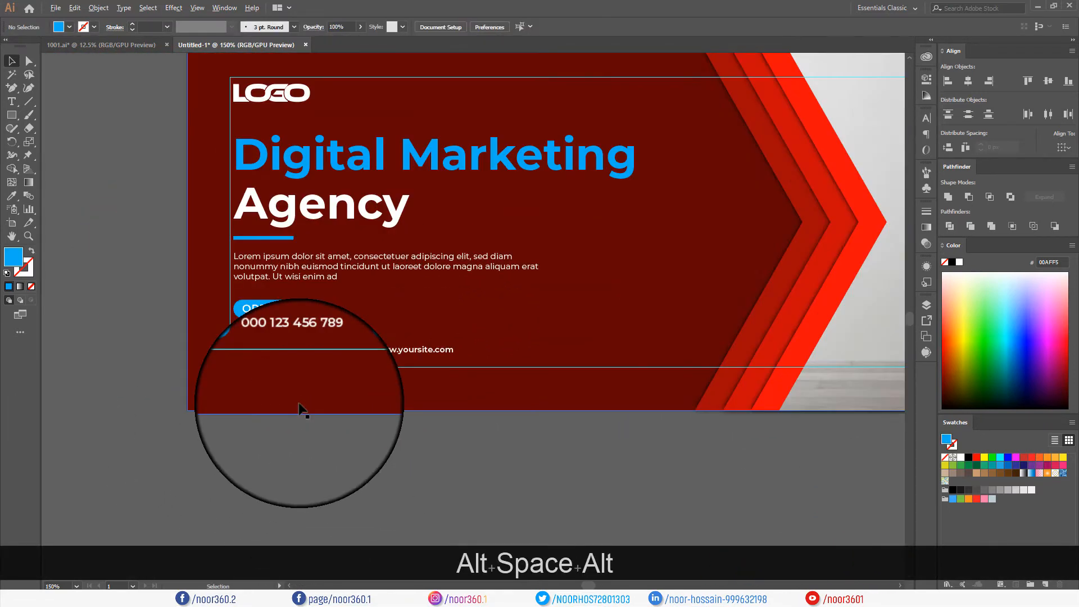
{"action": "scroll", "coordinate": [313, 292], "scroll_direction": "up", "scroll_amount": 1}
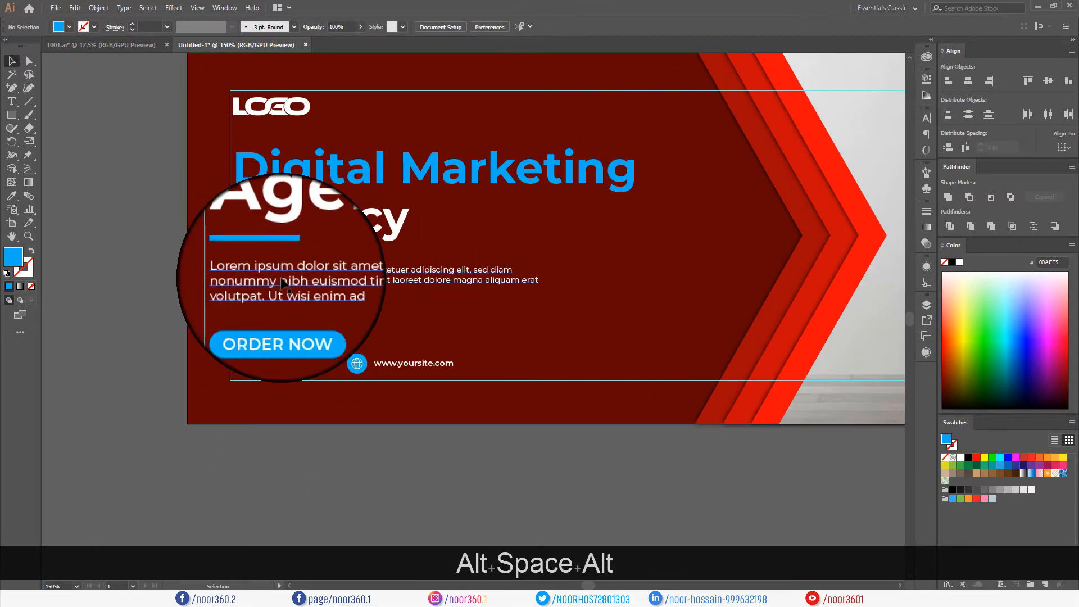
- Recolor the "Digital Marketing" headline line with the bright red (ED0D09) sampled from the color strip above the banner
{"action": "scroll", "coordinate": [284, 285], "scroll_direction": "up", "scroll_amount": 1}
{"action": "scroll", "coordinate": [285, 286], "scroll_direction": "down", "scroll_amount": 1}
{"action": "left_click_drag", "start_coordinate": [287, 323], "coordinate": [337, 337]}
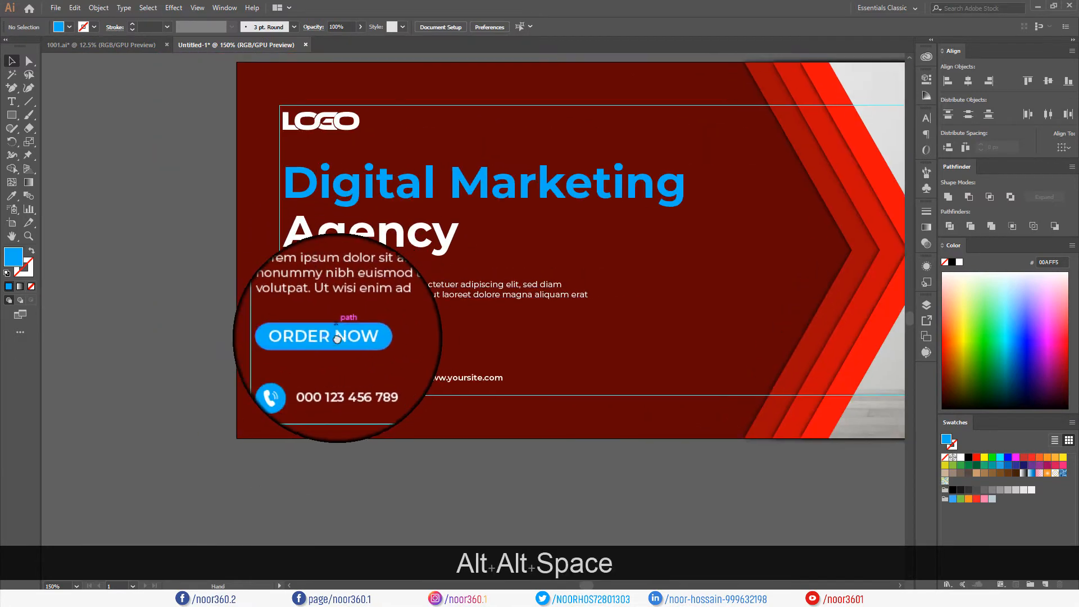
{"action": "scroll", "coordinate": [338, 353], "scroll_direction": "up", "scroll_amount": 1}
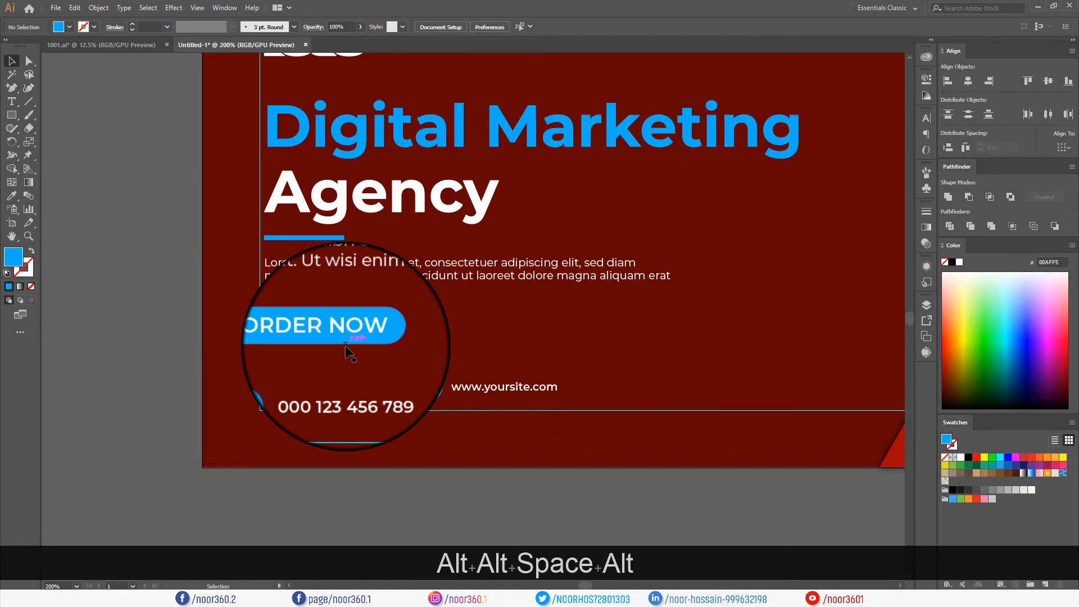
{"action": "scroll", "coordinate": [326, 342], "scroll_direction": "up", "scroll_amount": 1}
{"action": "left_click", "coordinate": [339, 151]}
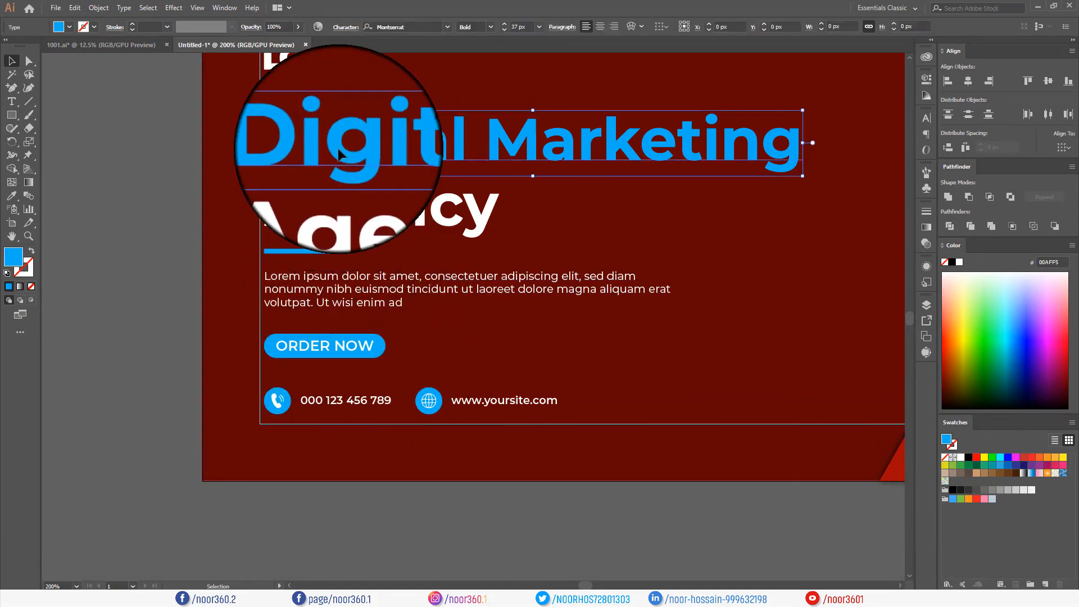
{"action": "scroll", "coordinate": [339, 153], "scroll_direction": "down", "scroll_amount": 2}
{"action": "scroll", "coordinate": [389, 298], "scroll_direction": "up", "scroll_amount": 3}
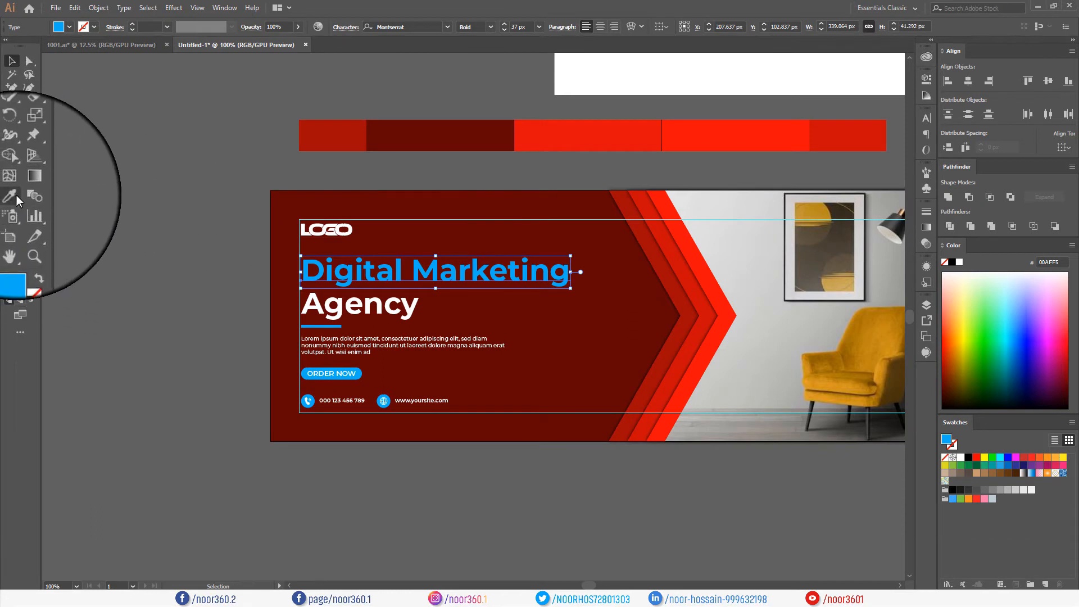
{"action": "left_click", "coordinate": [11, 196]}
{"action": "left_click", "coordinate": [722, 126]}
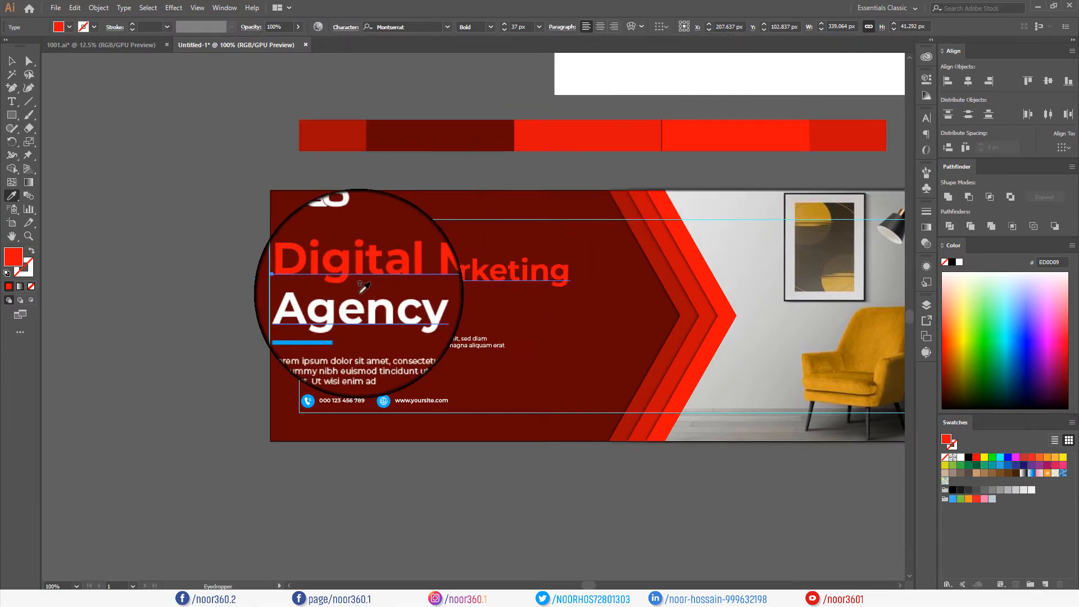
- Recolor the short accent bar under "Agency" with the bright red from the color strip
{"action": "key", "text": "ctrl"}
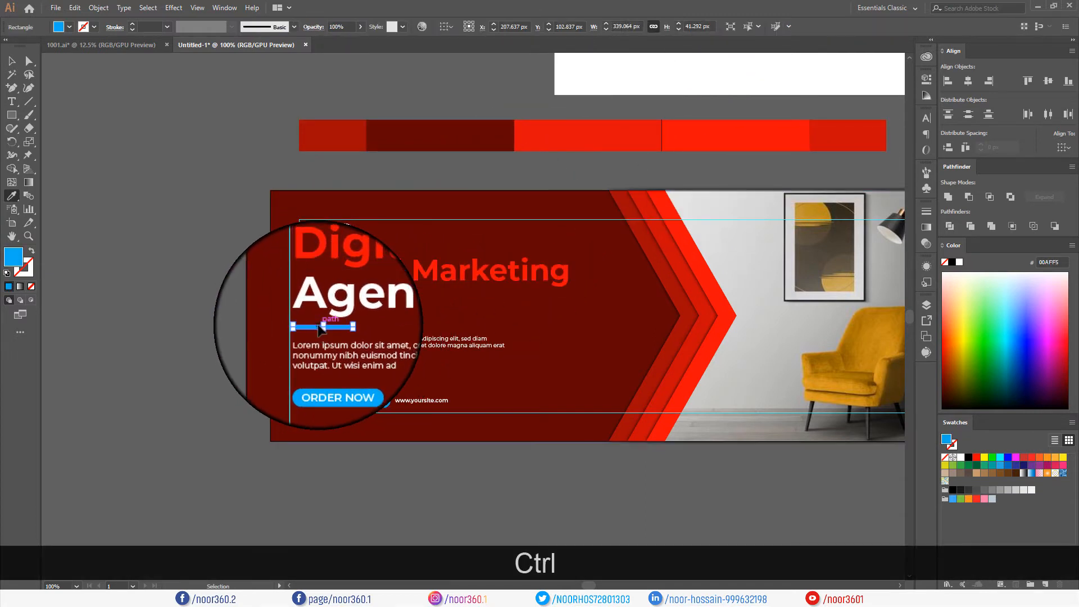
{"action": "left_click", "coordinate": [319, 328], "text": "ctrl"}
{"action": "left_click", "coordinate": [727, 126]}
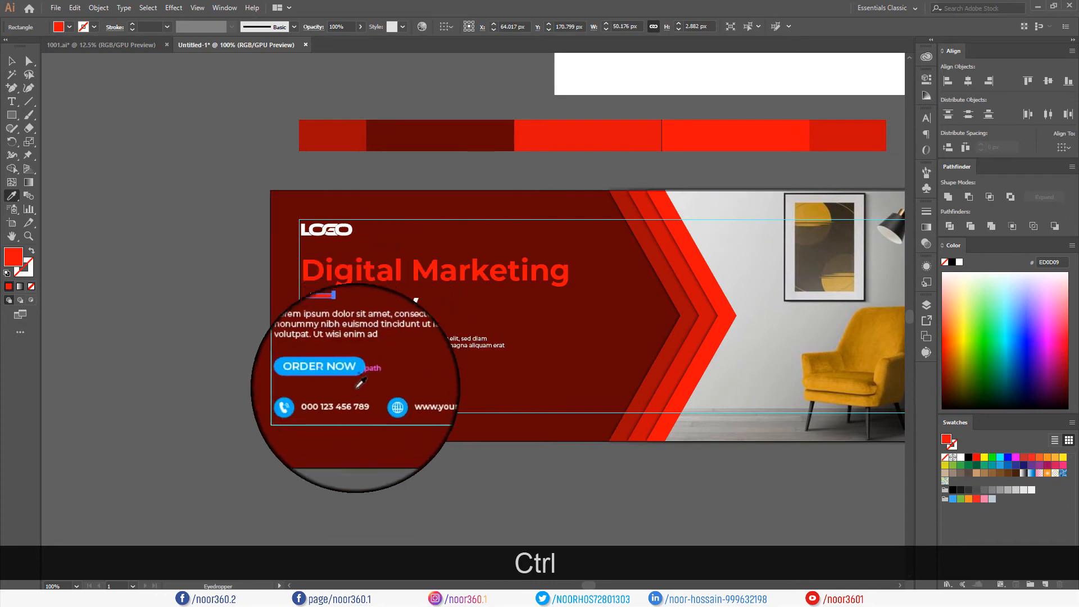
- Select only the rounded shape behind "ORDER NOW" and fill it with the bright red sampled from the color strip
{"action": "scroll", "coordinate": [360, 384], "scroll_direction": "up", "scroll_amount": 3}
{"action": "key", "text": "ctrl"}
{"action": "left_click", "coordinate": [368, 337], "text": "ctrl"}
{"action": "scroll", "coordinate": [364, 342], "scroll_direction": "down", "scroll_amount": 3}
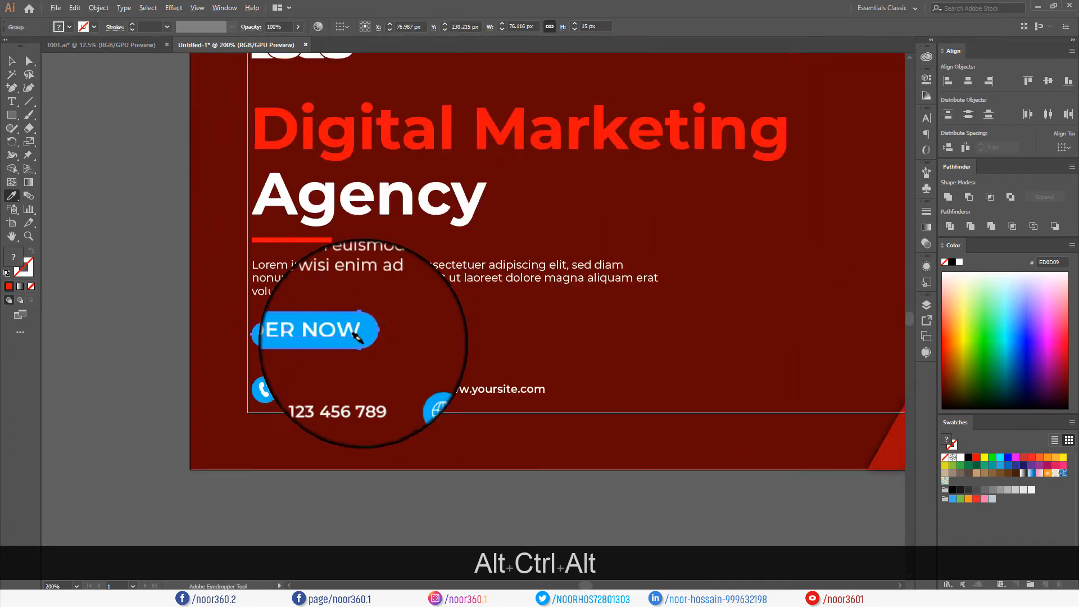
{"action": "scroll", "coordinate": [362, 346], "scroll_direction": "up", "scroll_amount": 3}
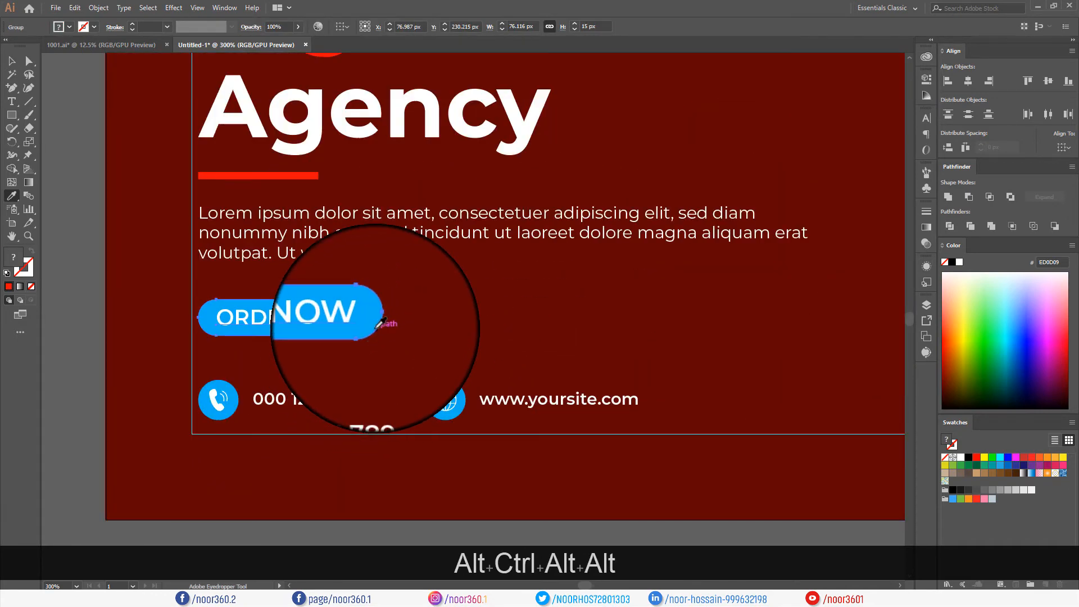
{"action": "key", "text": "a"}
{"action": "left_click", "coordinate": [353, 530]}
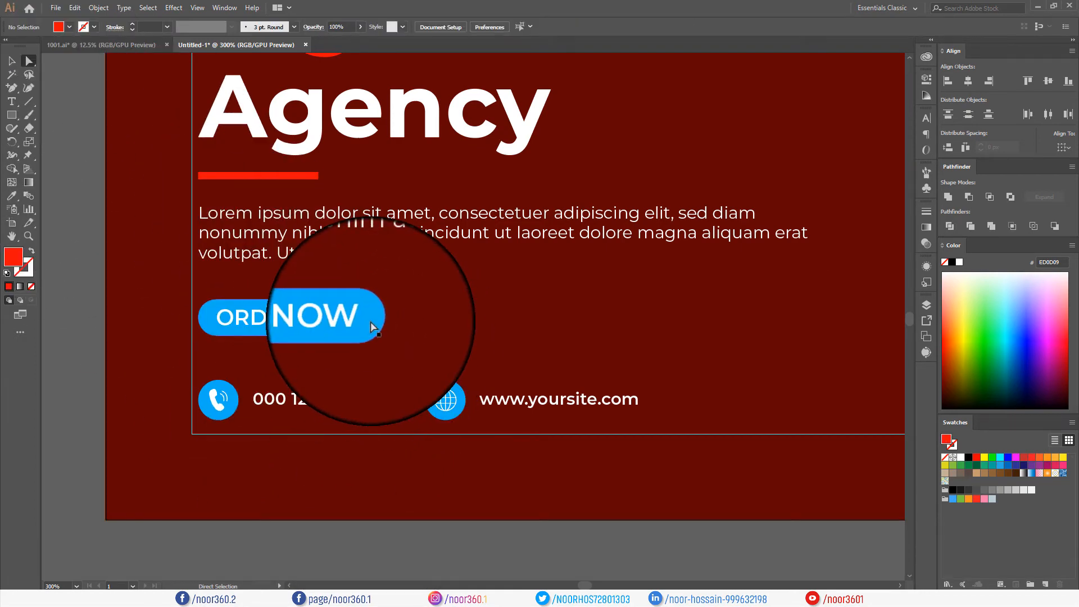
{"action": "left_click", "coordinate": [370, 321]}
{"action": "scroll", "coordinate": [366, 325], "scroll_direction": "down", "scroll_amount": 4, "text": "alt"}
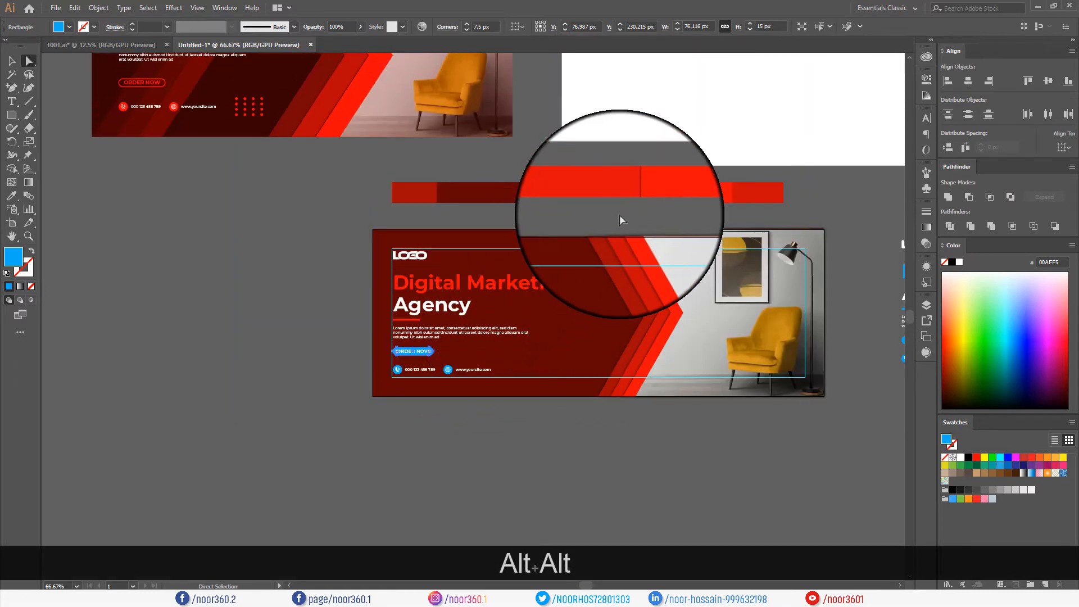
{"action": "key", "text": "i"}
{"action": "left_click", "coordinate": [667, 189]}
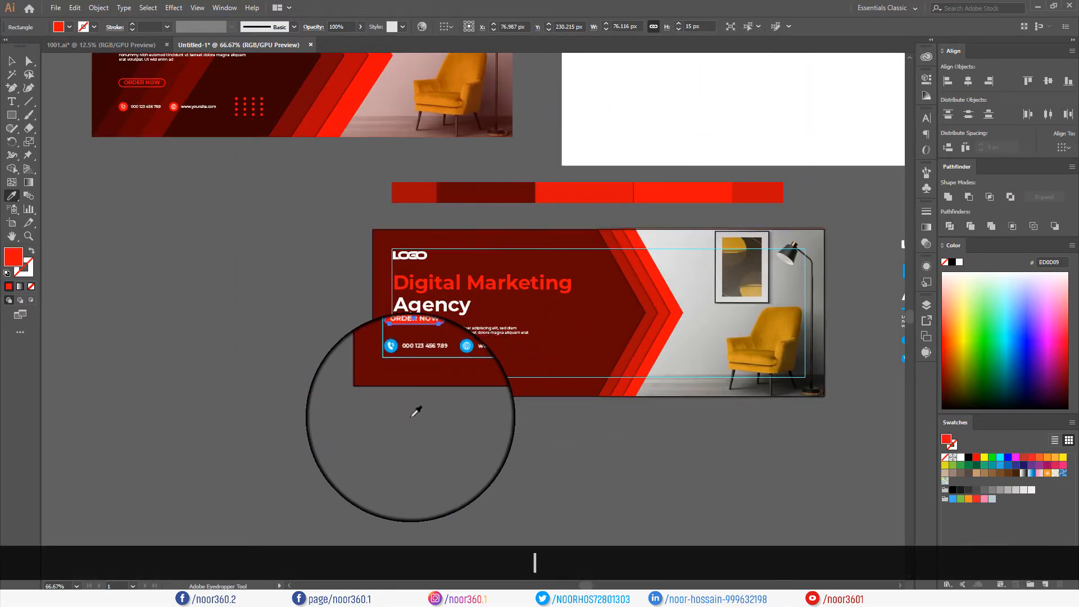
- Select only the circle behind the phone icon and fill it with the color strip's bright red
{"action": "scroll", "coordinate": [413, 413], "scroll_direction": "up", "scroll_amount": 3, "text": "alt"}
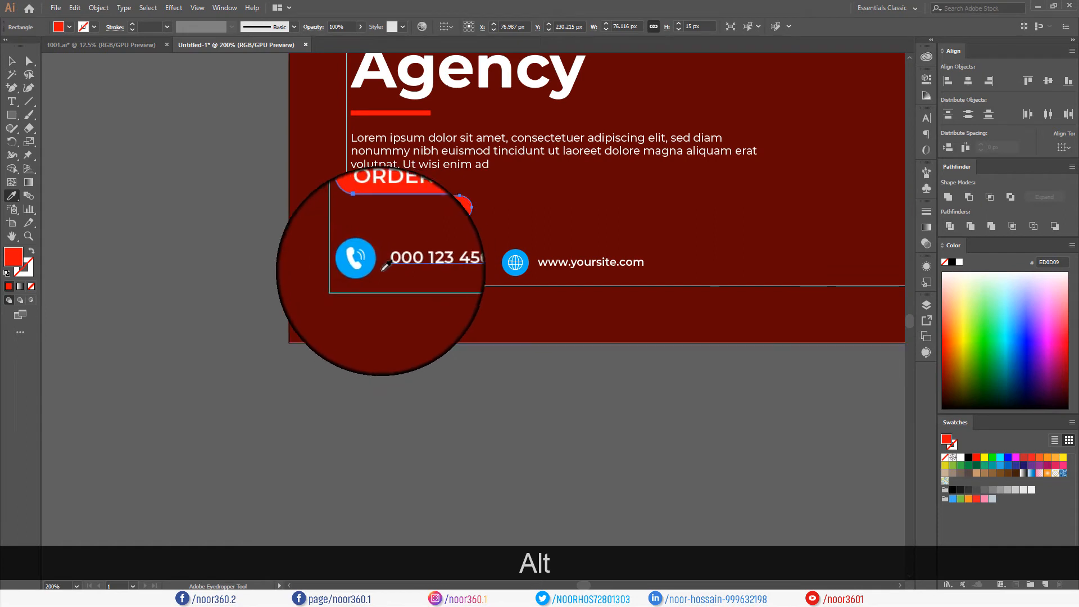
{"action": "left_click", "coordinate": [12, 60]}
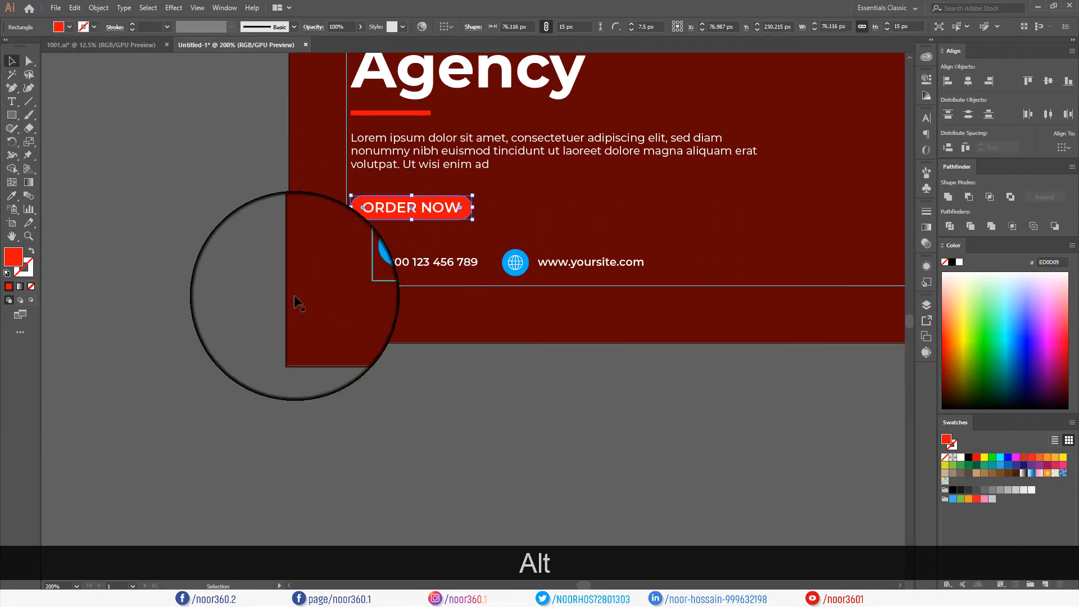
{"action": "left_click", "coordinate": [296, 301]}
{"action": "left_click", "coordinate": [375, 266]}
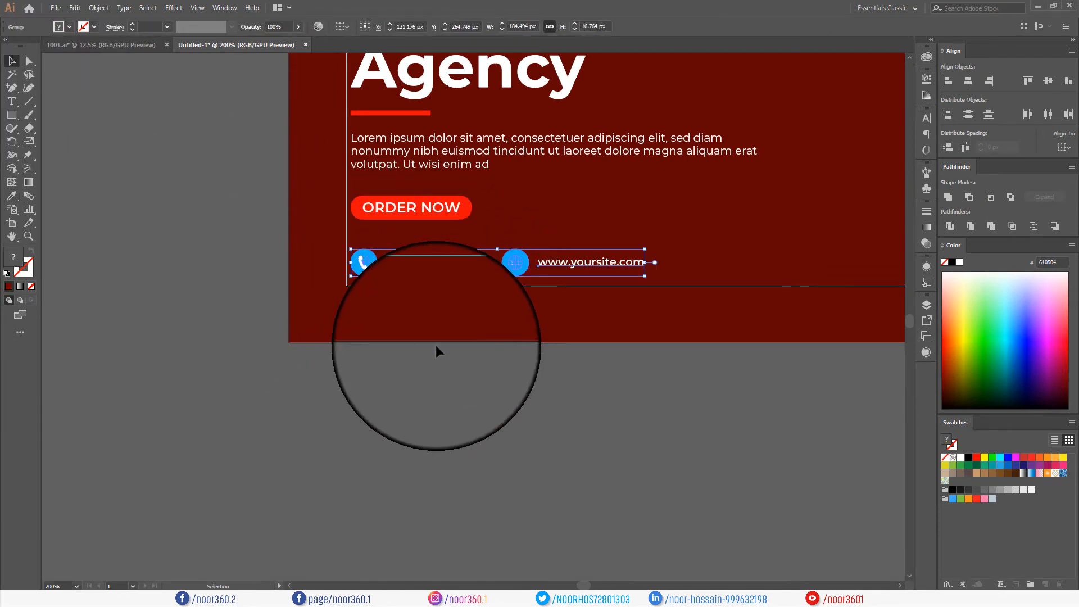
{"action": "left_click", "coordinate": [369, 389]}
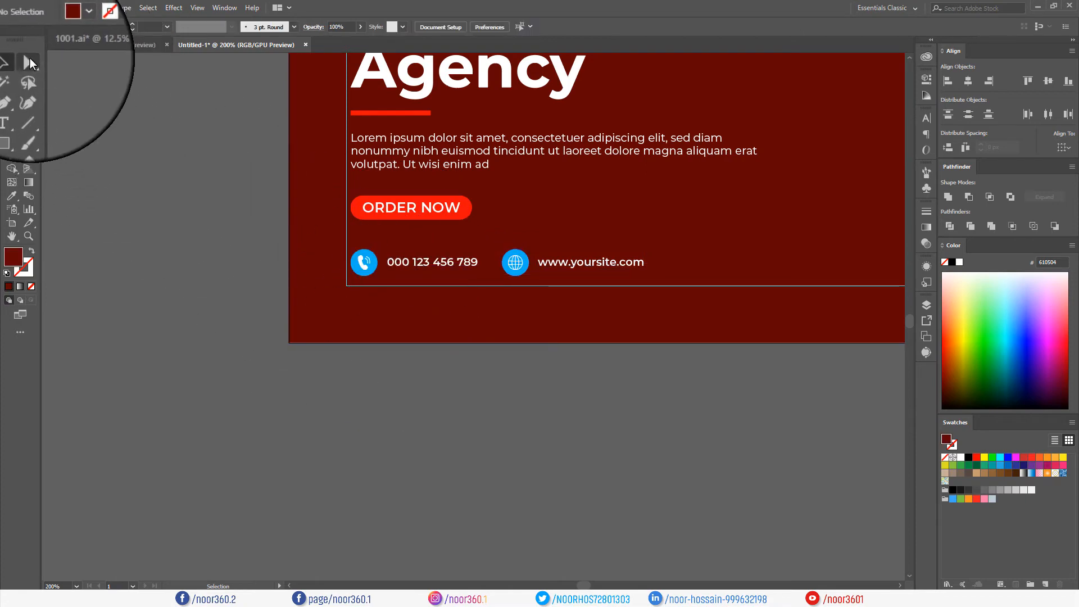
{"action": "left_click", "coordinate": [29, 60]}
{"action": "scroll", "coordinate": [368, 274], "scroll_direction": "up", "scroll_amount": 3}
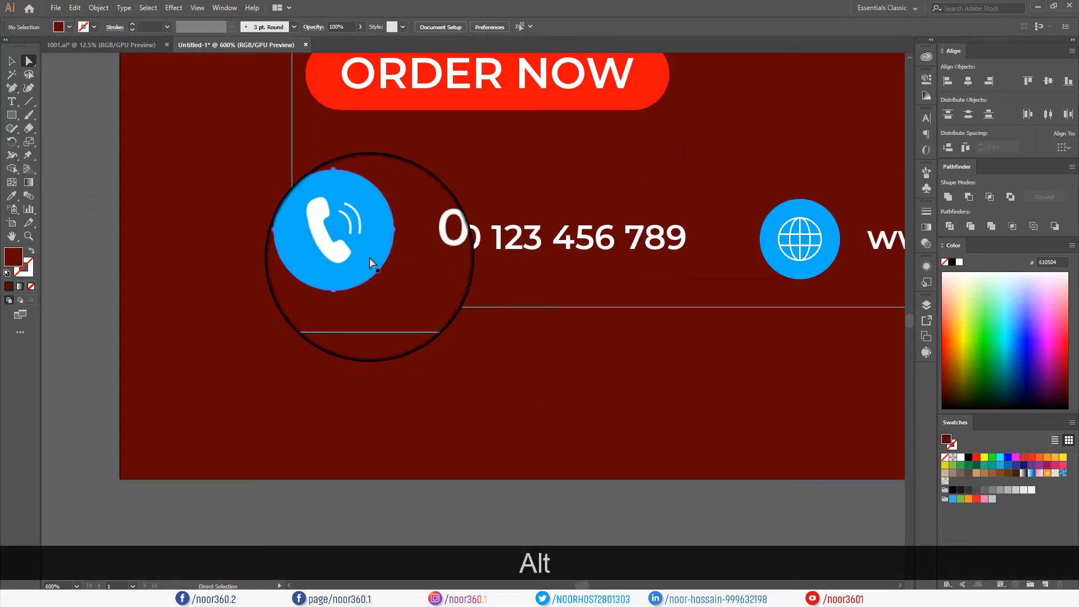
{"action": "left_click", "coordinate": [369, 257]}
{"action": "scroll", "coordinate": [368, 258], "scroll_direction": "down", "scroll_amount": 5}
{"action": "scroll", "coordinate": [524, 399], "scroll_direction": "up", "scroll_amount": 4}
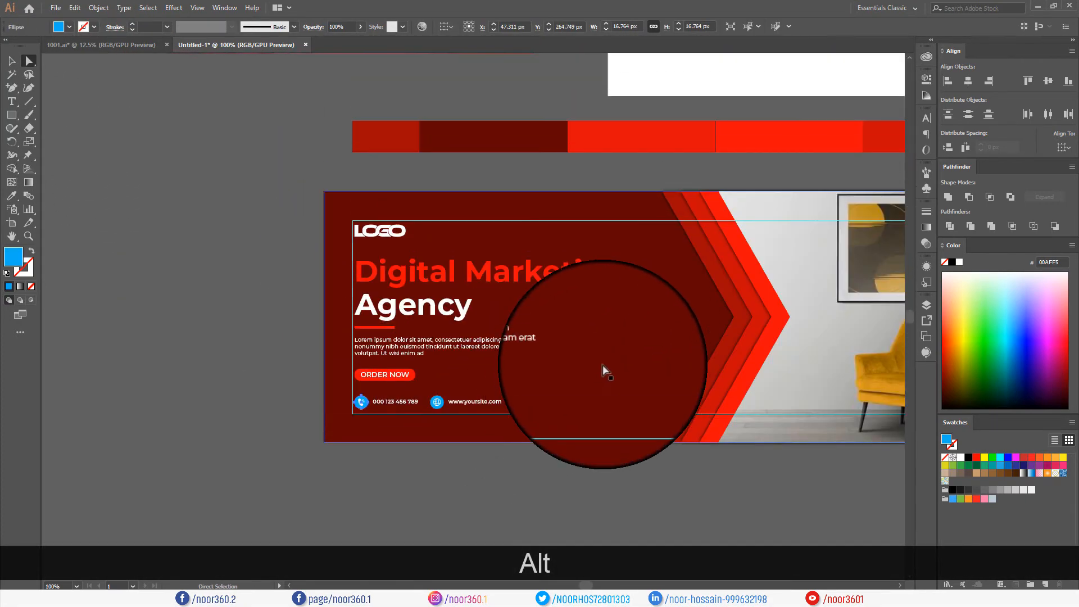
{"action": "key", "text": "i"}
{"action": "left_click", "coordinate": [754, 125]}
- Fill the circle behind the globe icon with the color strip's bright red
{"action": "scroll", "coordinate": [437, 455], "scroll_direction": "up", "scroll_amount": 4}
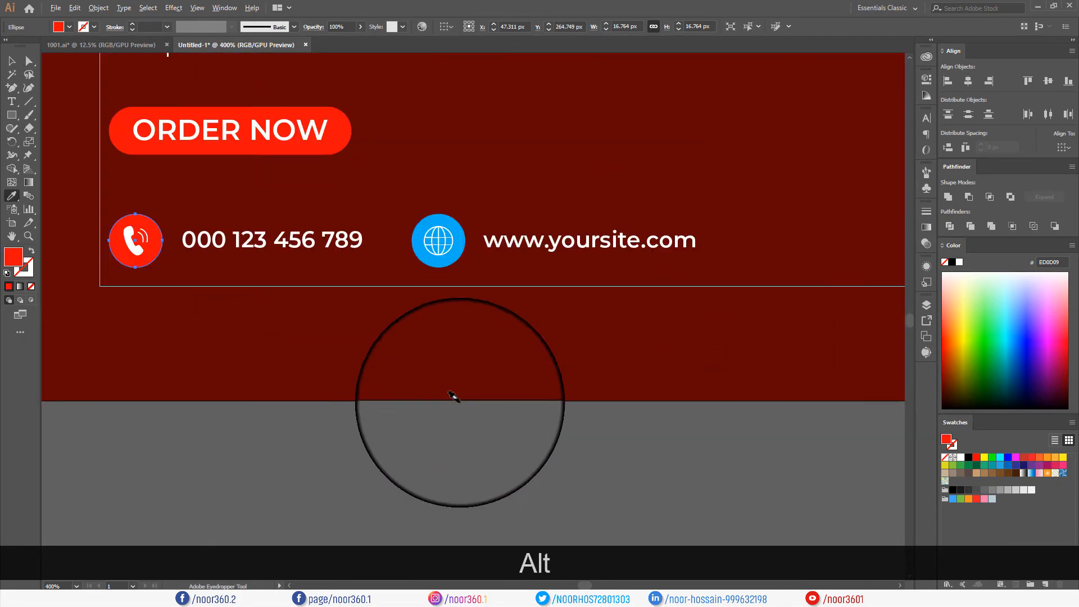
{"action": "left_click", "coordinate": [455, 245], "text": "ctrl+alt"}
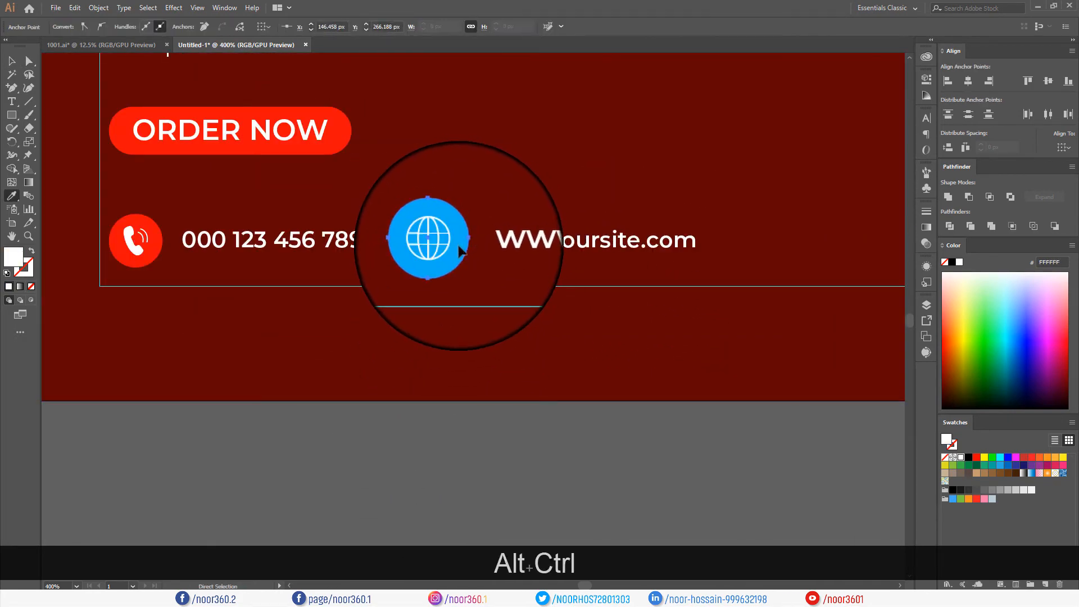
{"action": "scroll", "coordinate": [467, 326], "scroll_direction": "down", "scroll_amount": 4}
{"action": "scroll", "coordinate": [705, 248], "scroll_direction": "down", "scroll_amount": 1}
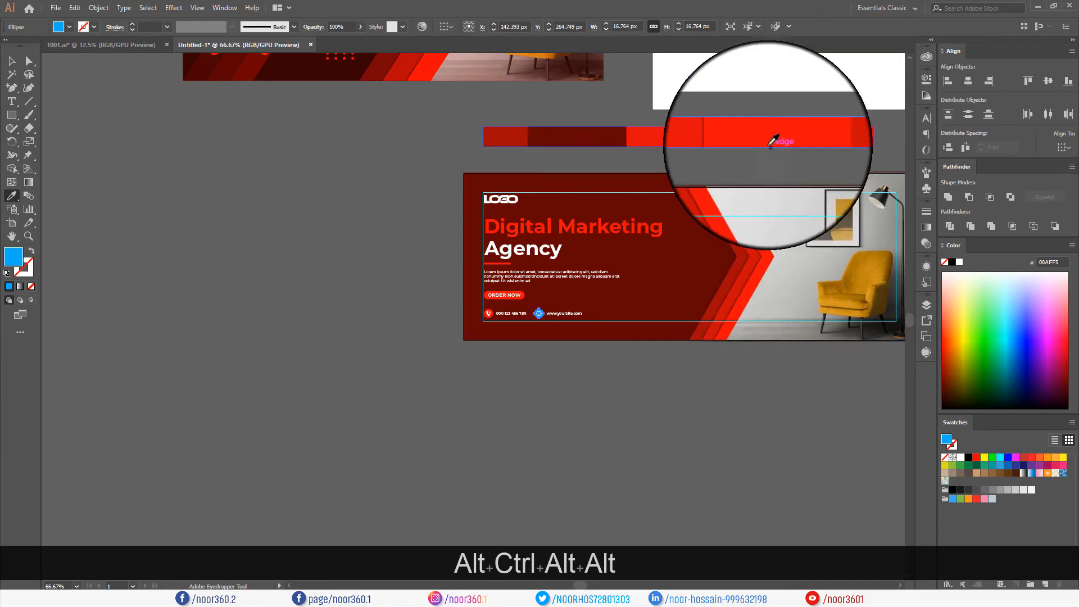
{"action": "left_click", "coordinate": [742, 137]}
{"action": "key", "text": "v"}
{"action": "left_click", "coordinate": [594, 391]}
- Nudge the logo up to the banner's upper margin guide
{"action": "left_click_drag", "start_coordinate": [595, 391], "coordinate": [477, 465]}
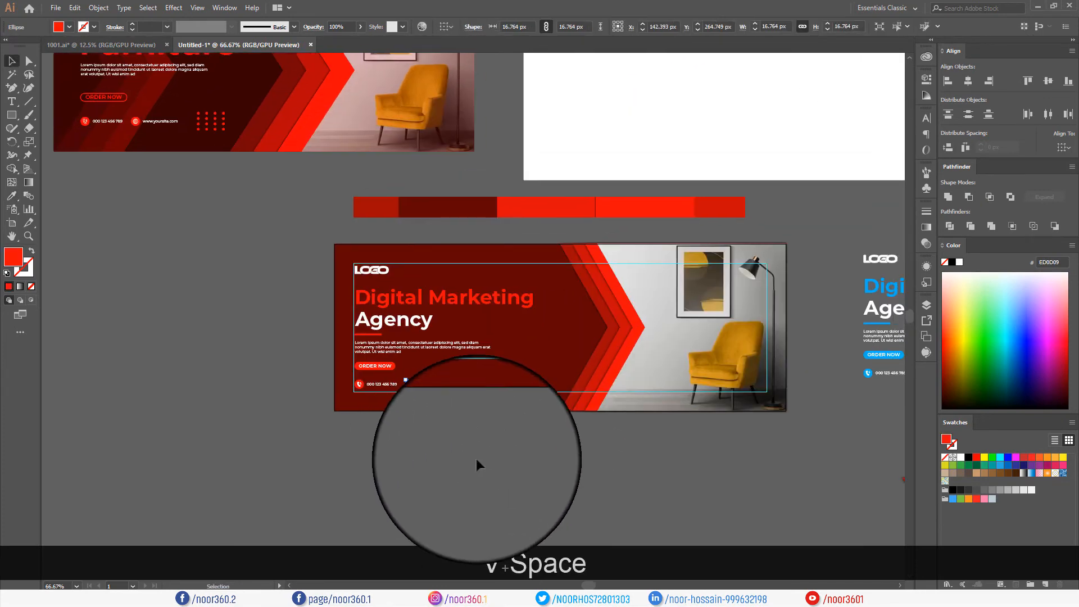
{"action": "scroll", "coordinate": [404, 443], "scroll_direction": "up", "scroll_amount": 1}
{"action": "left_click_drag", "start_coordinate": [403, 443], "coordinate": [342, 465]}
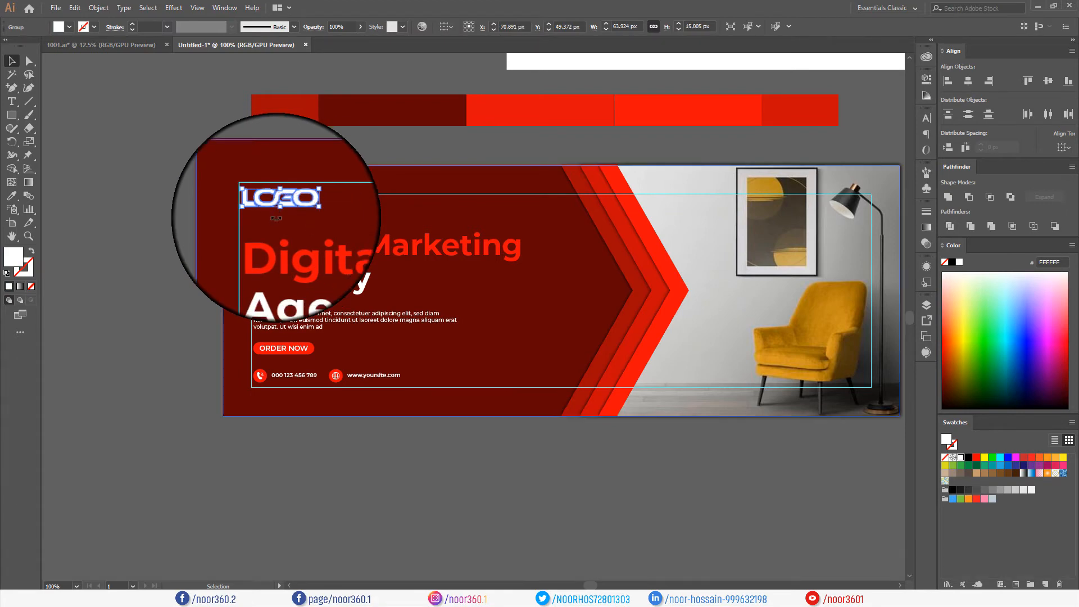
{"action": "key", "text": "Up"}
{"action": "key", "text": "Up"}
{"action": "key", "text": "Up"}
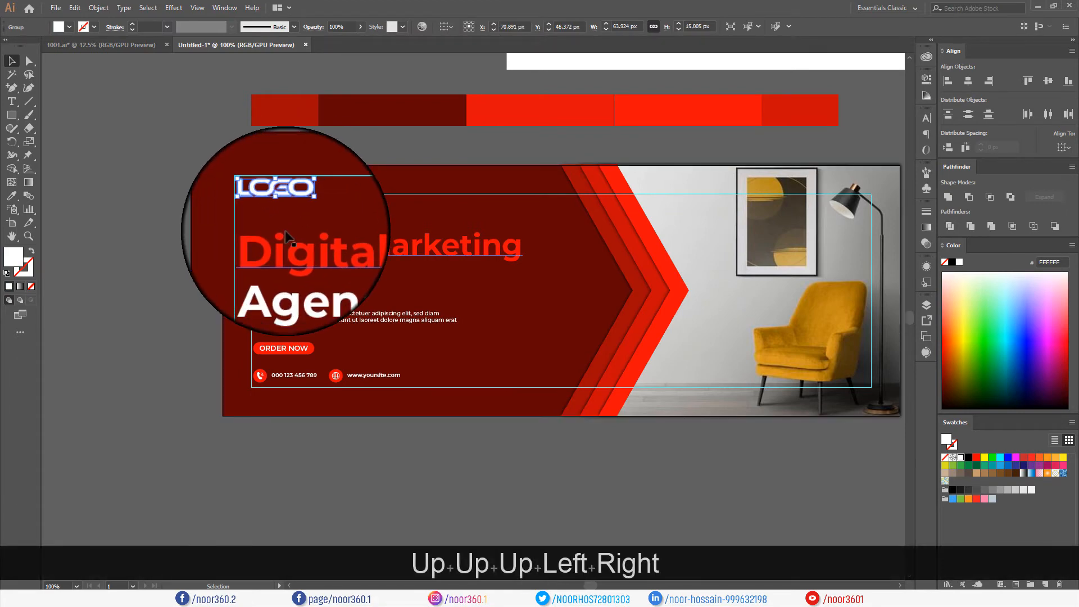
{"action": "key", "text": "Up"}
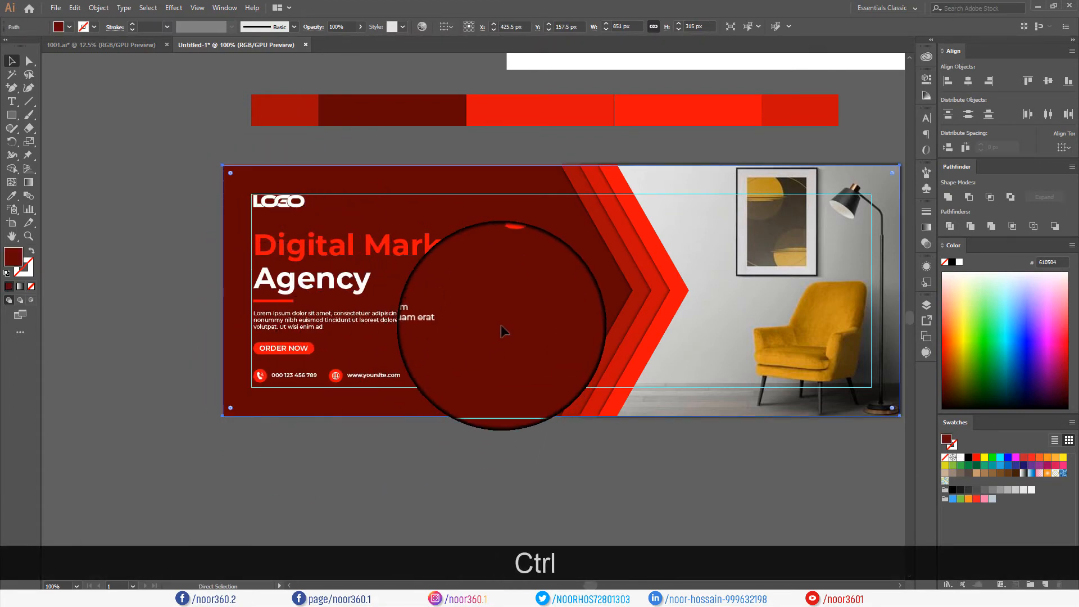
- Lock the dark red background shape and shift all the banner's text content 2 px left onto the left margin guide
{"action": "key", "text": "ctrl+2"}
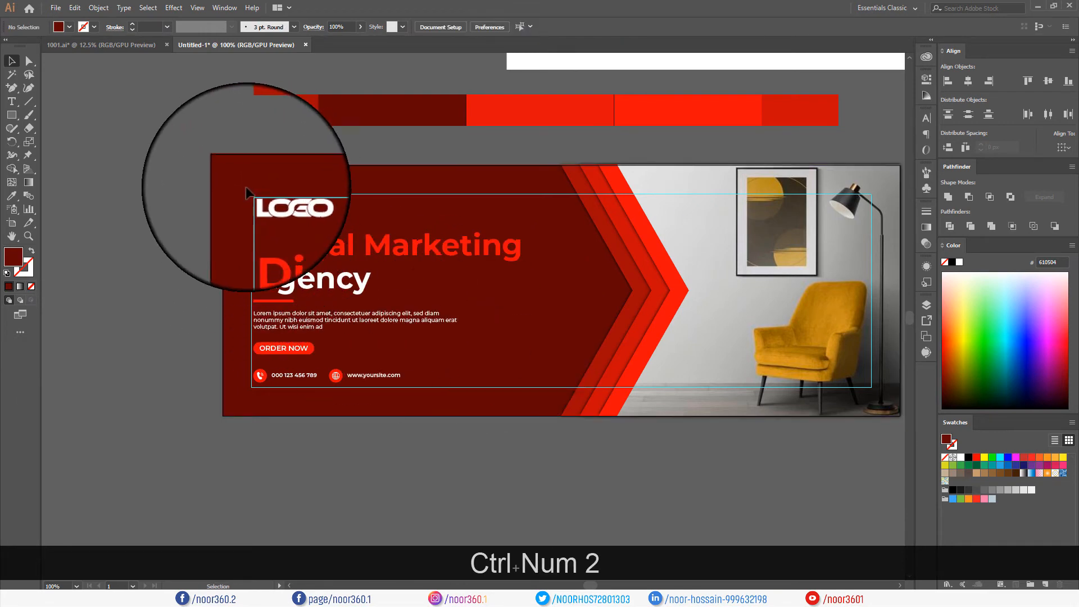
{"action": "left_click_drag", "start_coordinate": [245, 186], "coordinate": [418, 392]}
{"action": "scroll", "coordinate": [224, 322], "scroll_direction": "up", "scroll_amount": 4}
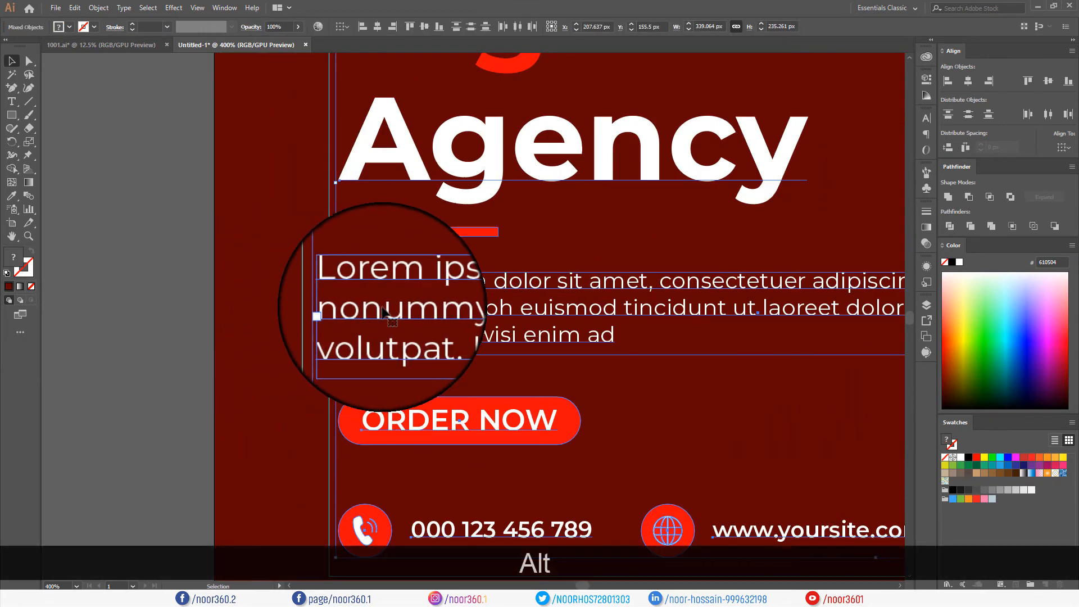
{"action": "key", "text": "Left"}
{"action": "key", "text": "Left"}
{"action": "key", "text": "Left"}
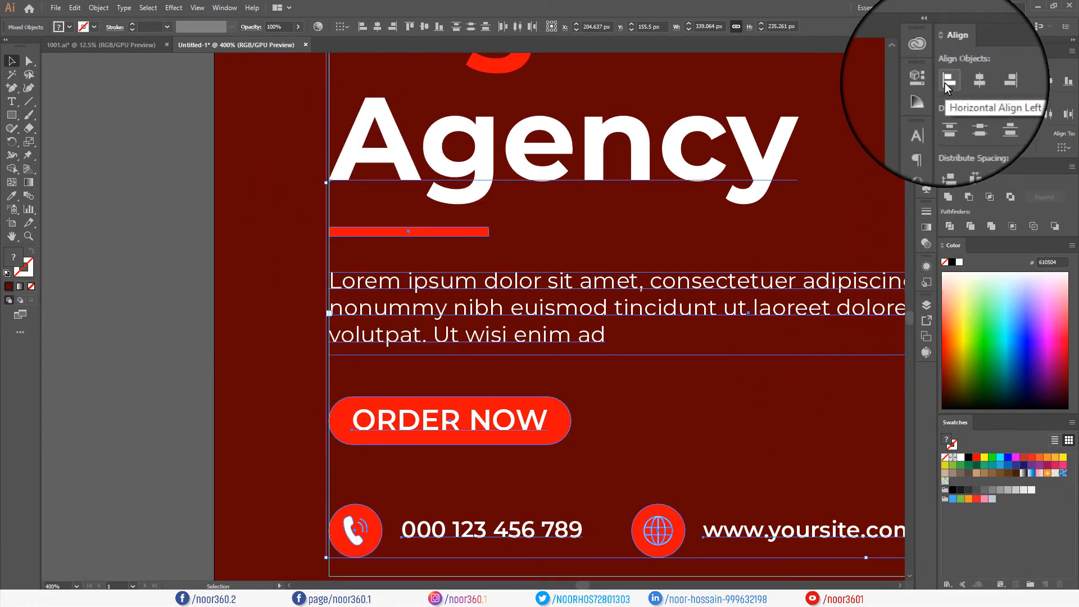
{"action": "key", "text": "Right"}
{"action": "key", "text": "Right"}
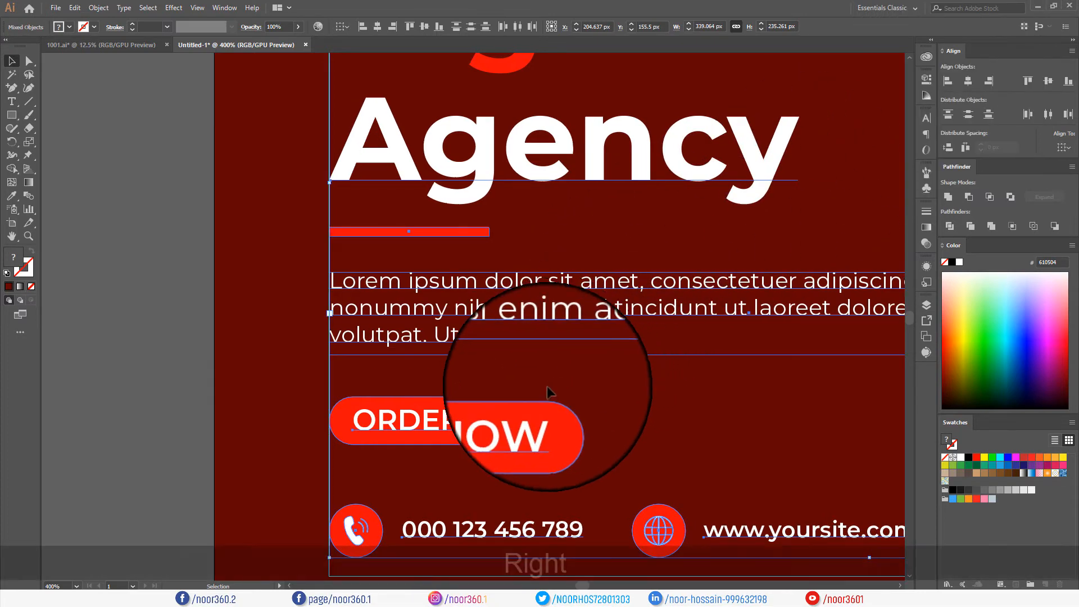
{"action": "key", "text": "Left"}
{"action": "scroll", "coordinate": [438, 444], "scroll_direction": "down", "scroll_amount": 1}
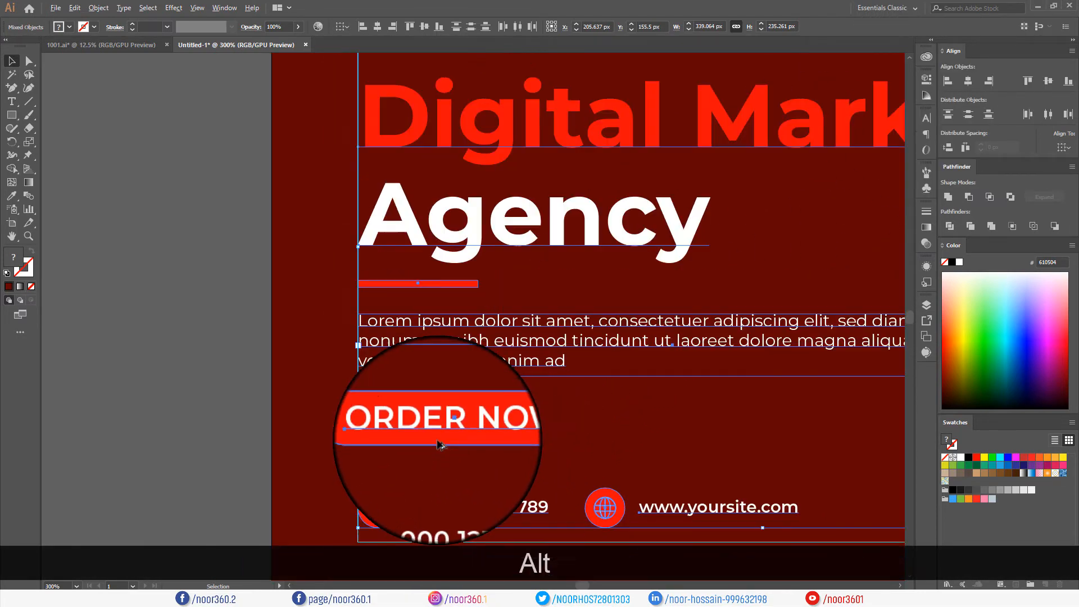
- Move the phone and website row down about 6 px so it rests on the lower margin guide, and clear the selection
{"action": "left_click", "coordinate": [191, 433]}
{"action": "left_click", "coordinate": [418, 471]}
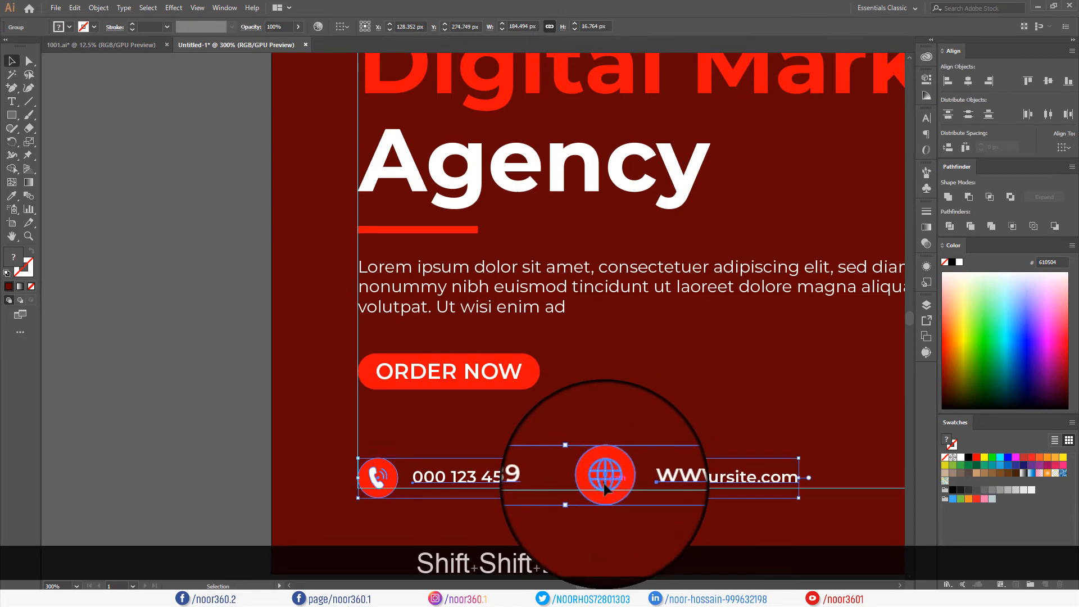
{"action": "key", "text": "Up"}
{"action": "key", "text": "Up"}
{"action": "key", "text": "Up"}
{"action": "key", "text": "Up"}
{"action": "key", "text": "Up"}
{"action": "key", "text": "Down"}
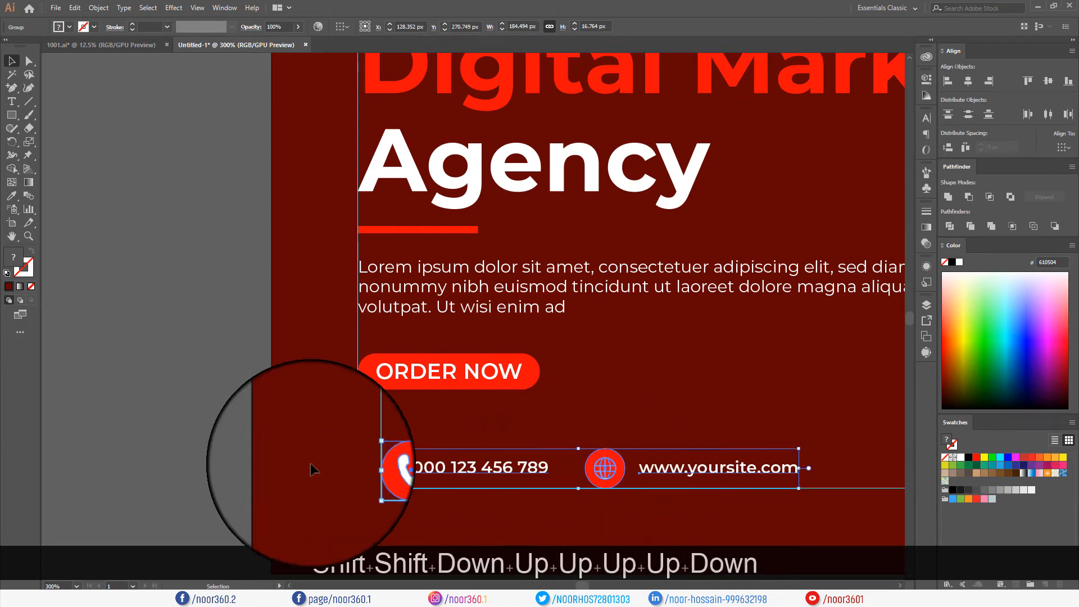
{"action": "left_click", "coordinate": [205, 379]}
- Fine-tune the logo so it sits flush against the upper margin guide, and clear the selection
{"action": "scroll", "coordinate": [205, 379], "scroll_direction": "down", "scroll_amount": 2}
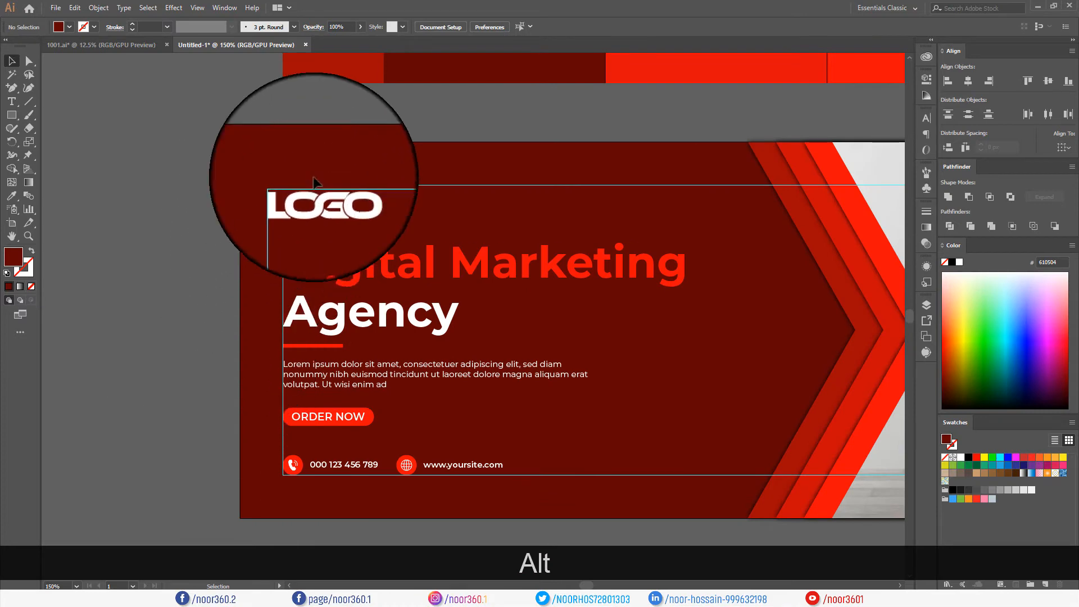
{"action": "scroll", "coordinate": [321, 198], "scroll_direction": "up", "scroll_amount": 1}
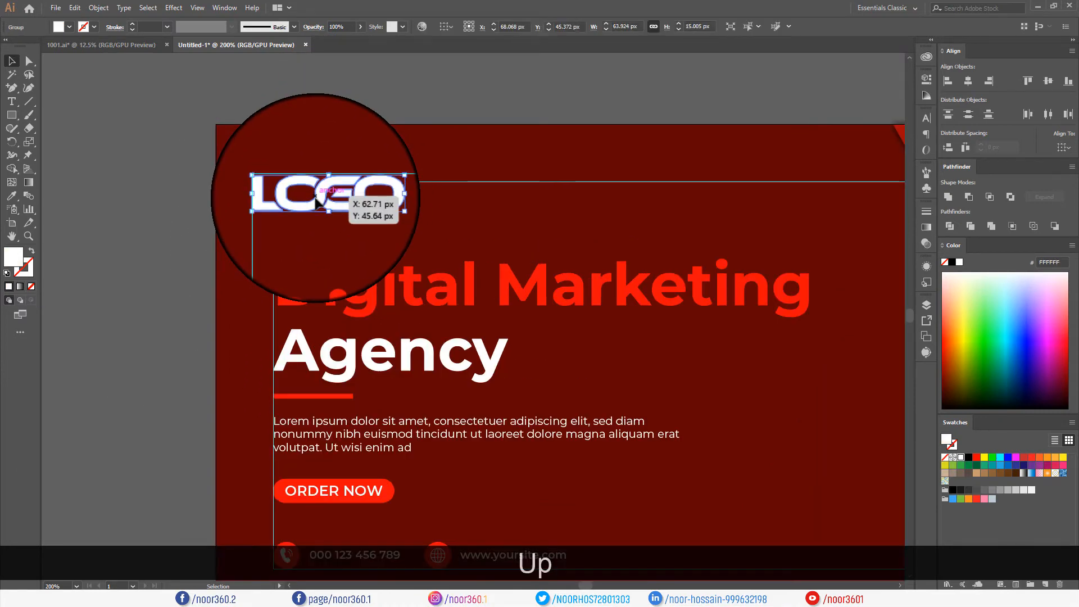
{"action": "left_click", "coordinate": [183, 209]}
{"action": "left_click_drag", "start_coordinate": [169, 258], "coordinate": [179, 181]}
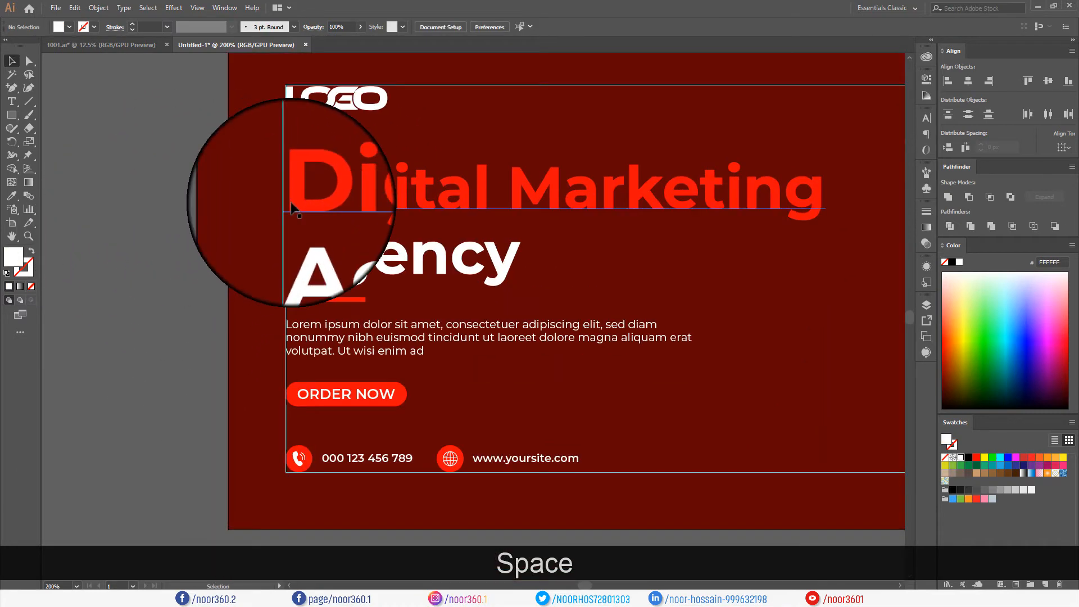
- Examine the dot grid decoration on the finished sample banner as a reference for the new banner
{"action": "scroll", "coordinate": [177, 224], "scroll_direction": "down", "scroll_amount": 2}
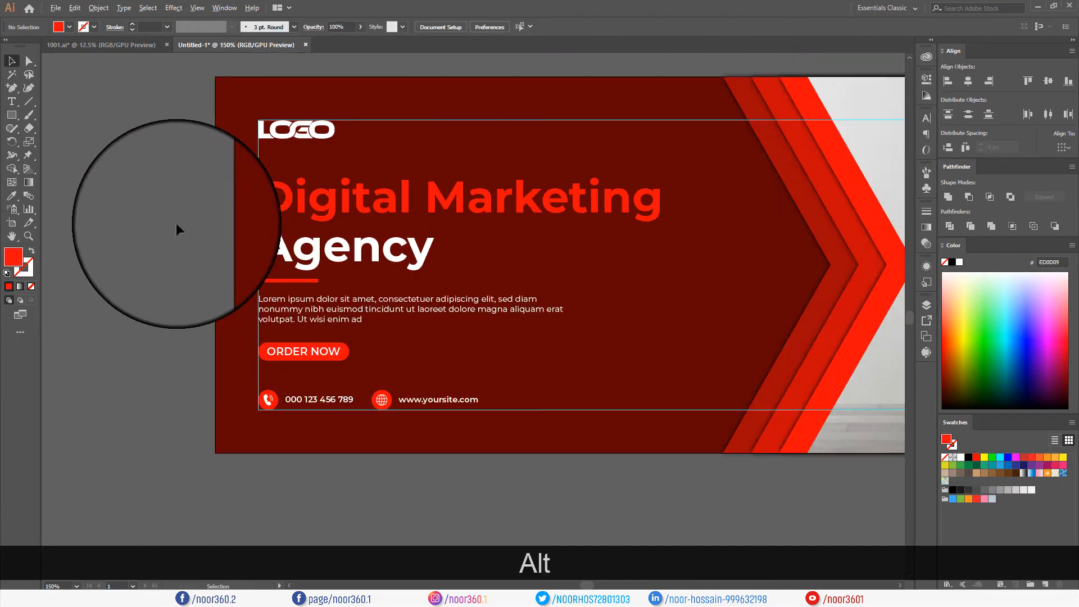
{"action": "left_click_drag", "start_coordinate": [176, 223], "coordinate": [170, 280]}
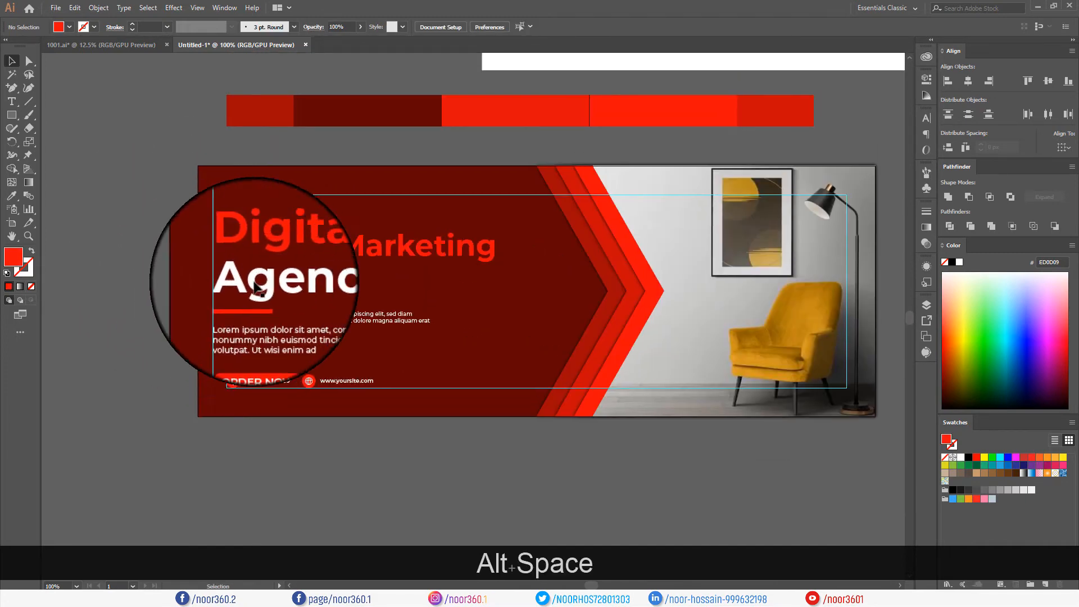
{"action": "left_click_drag", "start_coordinate": [156, 329], "coordinate": [187, 299]}
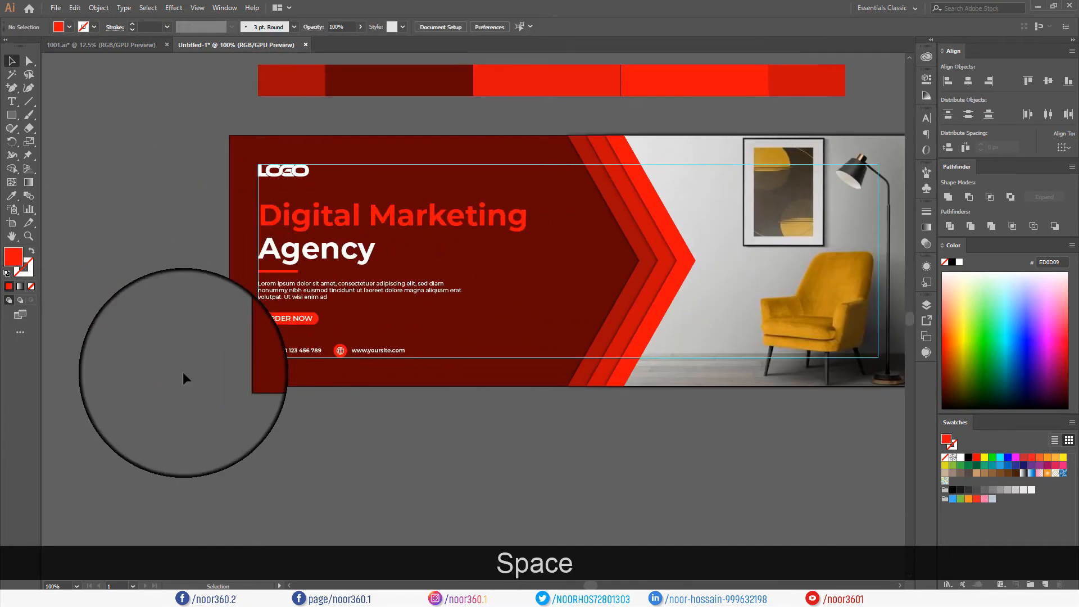
{"action": "scroll", "coordinate": [183, 375], "scroll_direction": "up", "scroll_amount": 1}
{"action": "scroll", "coordinate": [164, 376], "scroll_direction": "down", "scroll_amount": 2}
{"action": "left_click_drag", "start_coordinate": [142, 392], "coordinate": [270, 415]}
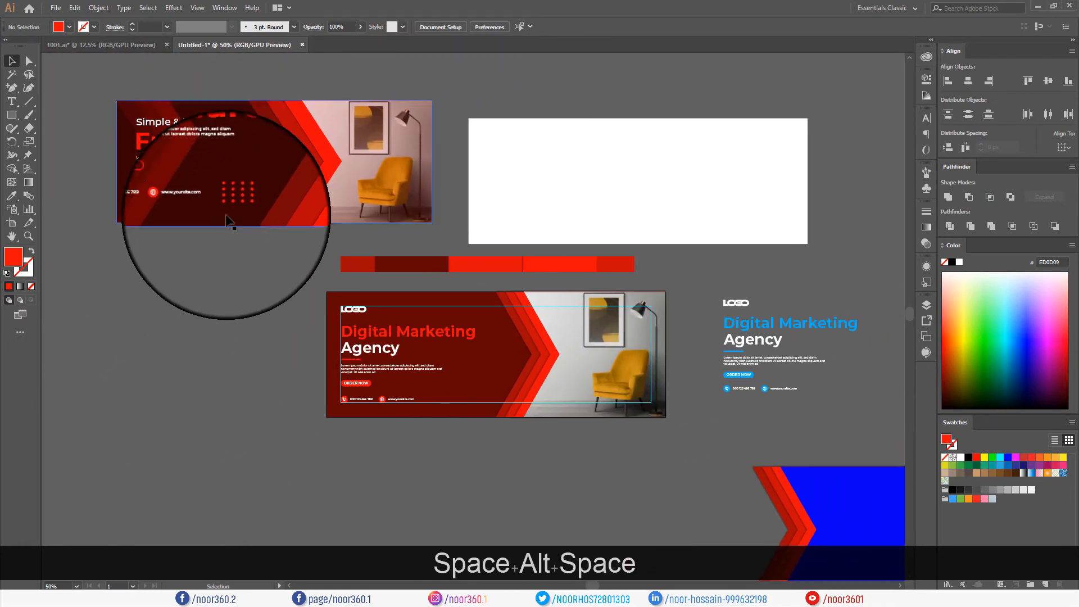
{"action": "scroll", "coordinate": [235, 204], "scroll_direction": "up", "scroll_amount": 2}
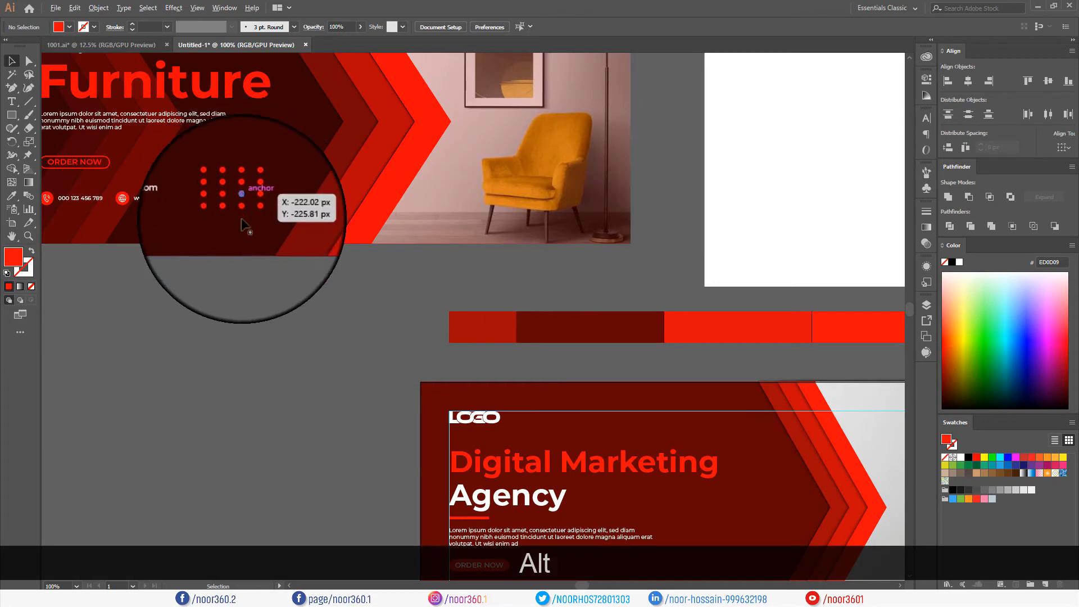
{"action": "scroll", "coordinate": [243, 220], "scroll_direction": "down", "scroll_amount": 2}
{"action": "left_click_drag", "start_coordinate": [190, 340], "coordinate": [125, 263]}
{"action": "scroll", "coordinate": [187, 316], "scroll_direction": "up", "scroll_amount": 2}
{"action": "left_click_drag", "start_coordinate": [222, 364], "coordinate": [178, 339]}
- Draw a solid red circle about 16 px in diameter on the empty canvas beside the new banner
{"action": "left_click_drag", "start_coordinate": [10, 117], "coordinate": [66, 141]}
{"action": "left_click_drag", "start_coordinate": [181, 232], "coordinate": [190, 240]}
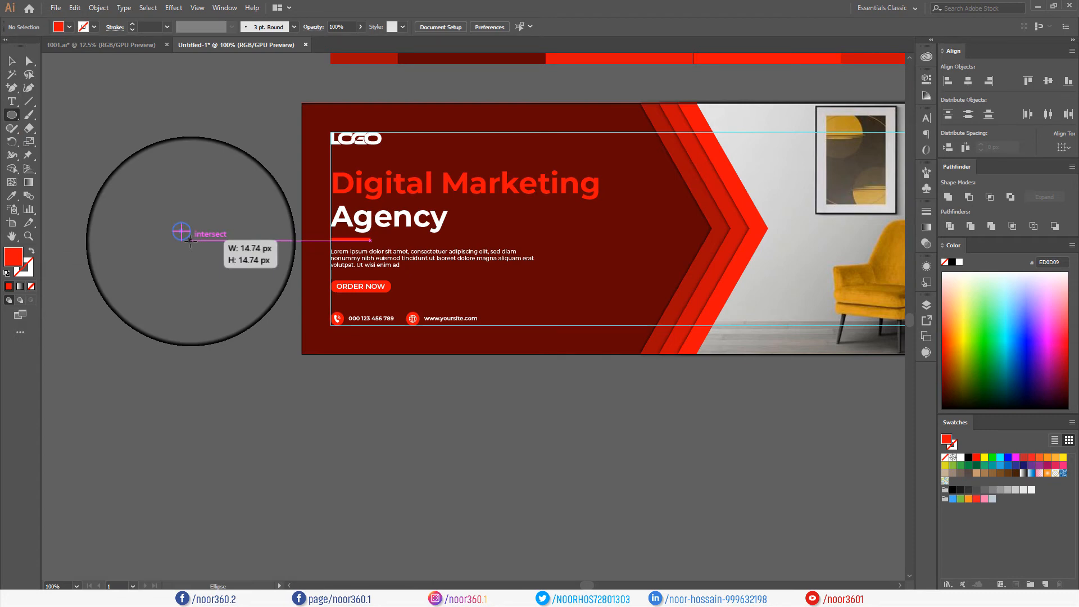
{"action": "key", "text": "shift+alt"}
{"action": "left_click_drag", "start_coordinate": [193, 242], "coordinate": [189, 239]}
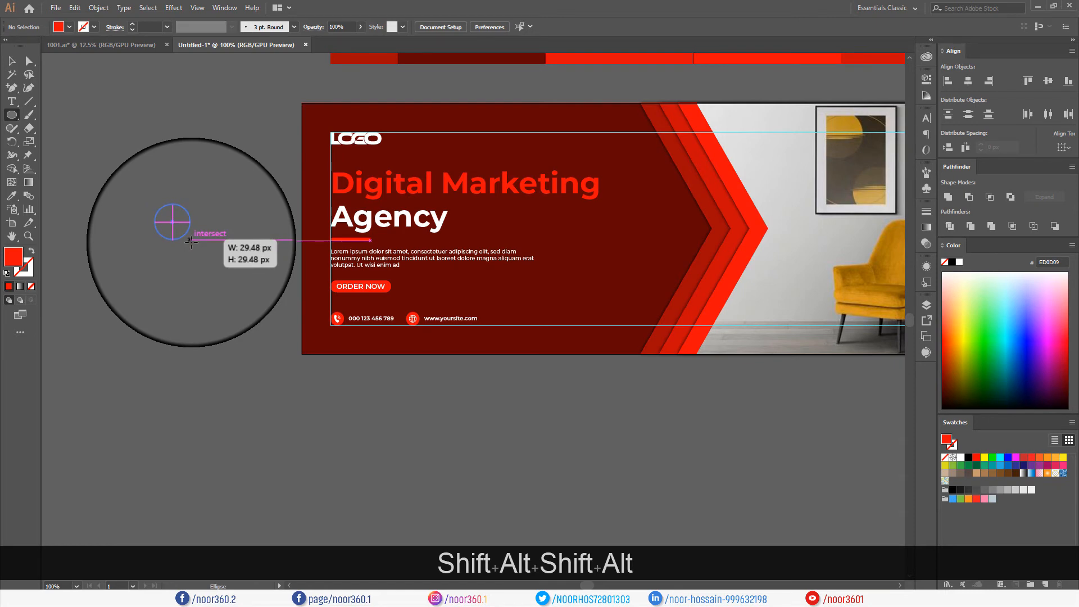
{"action": "left_click_drag", "start_coordinate": [186, 233], "coordinate": [185, 233]}
{"action": "scroll", "coordinate": [180, 236], "scroll_direction": "up", "scroll_amount": 6}
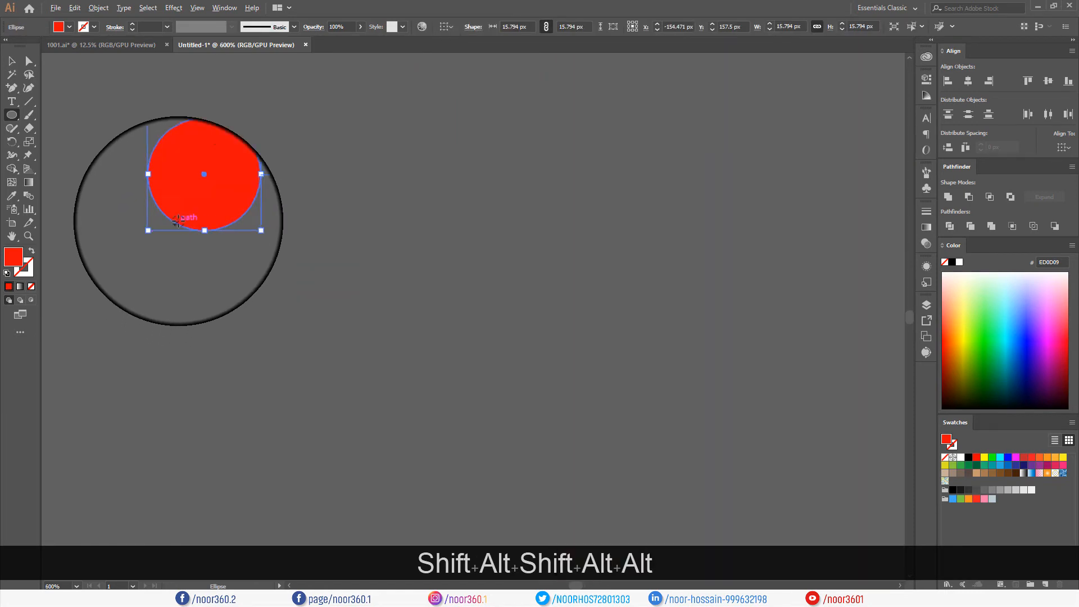
- Shrink the circle to about 7.6 px and duplicate it horizontally at equal spacing into a row of four dots
{"action": "left_click", "coordinate": [12, 63]}
{"action": "key", "text": "shift+alt"}
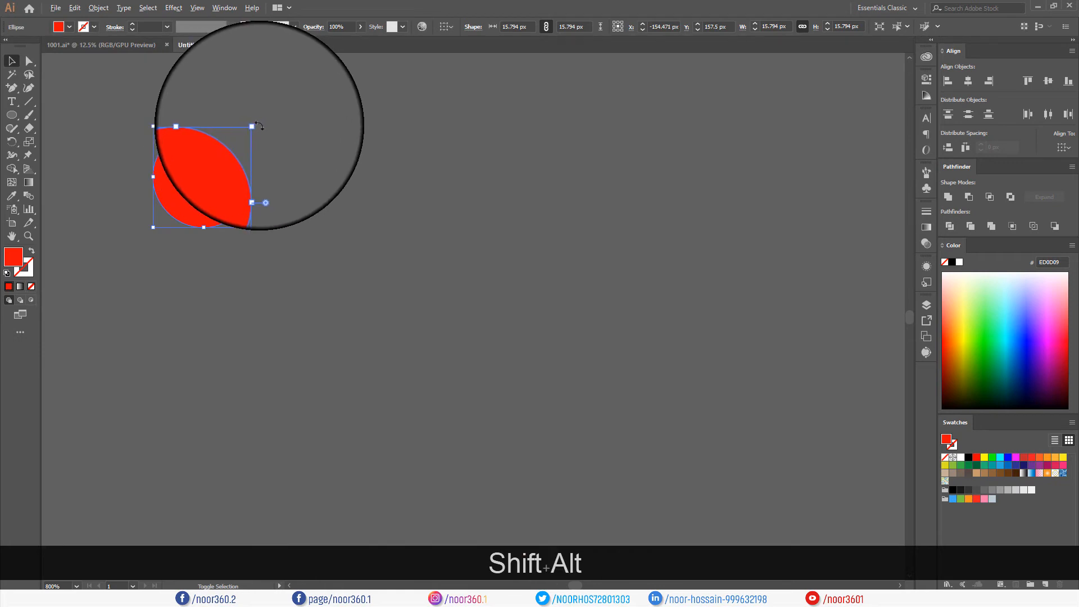
{"action": "left_click_drag", "start_coordinate": [255, 128], "coordinate": [353, 180]}
{"action": "left_click", "coordinate": [265, 249]}
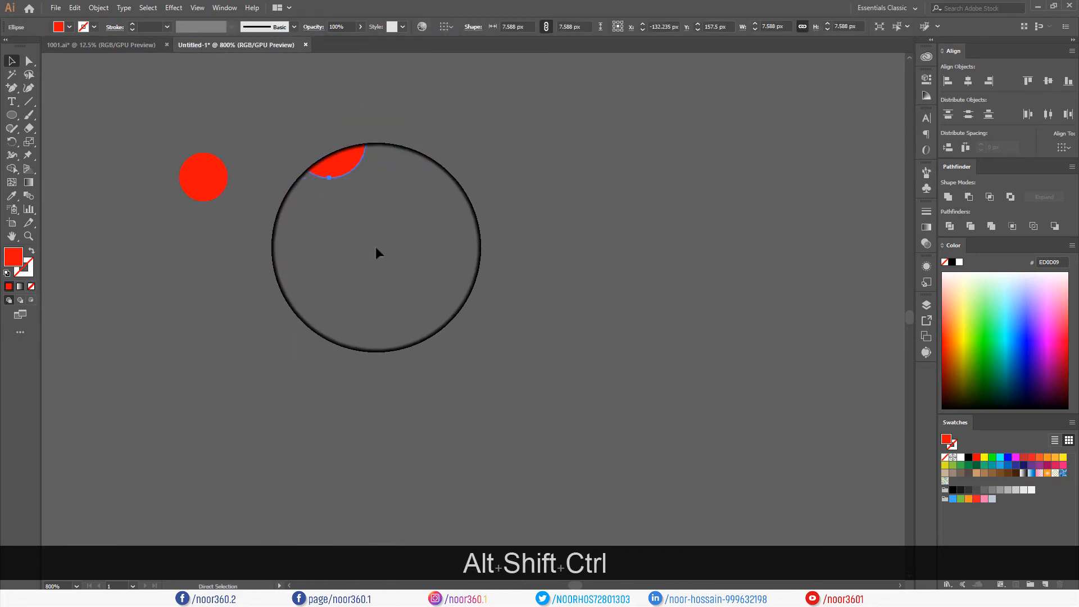
{"action": "key", "text": "ctrl+alt+shift+d"}
{"action": "key", "text": "ctrl+alt+shift+d"}
- Duplicate the row of dots downward at equal spacing to form a four-by-four grid, and clear the selection
{"action": "left_click_drag", "start_coordinate": [170, 150], "coordinate": [747, 257]}
{"action": "left_click_drag", "start_coordinate": [646, 188], "coordinate": [646, 286]}
{"action": "key", "text": "ctrl+alt+shift+d"}
{"action": "key", "text": "ctrl+alt+shift+d"}
{"action": "scroll", "coordinate": [450, 432], "scroll_direction": "down", "scroll_amount": 4}
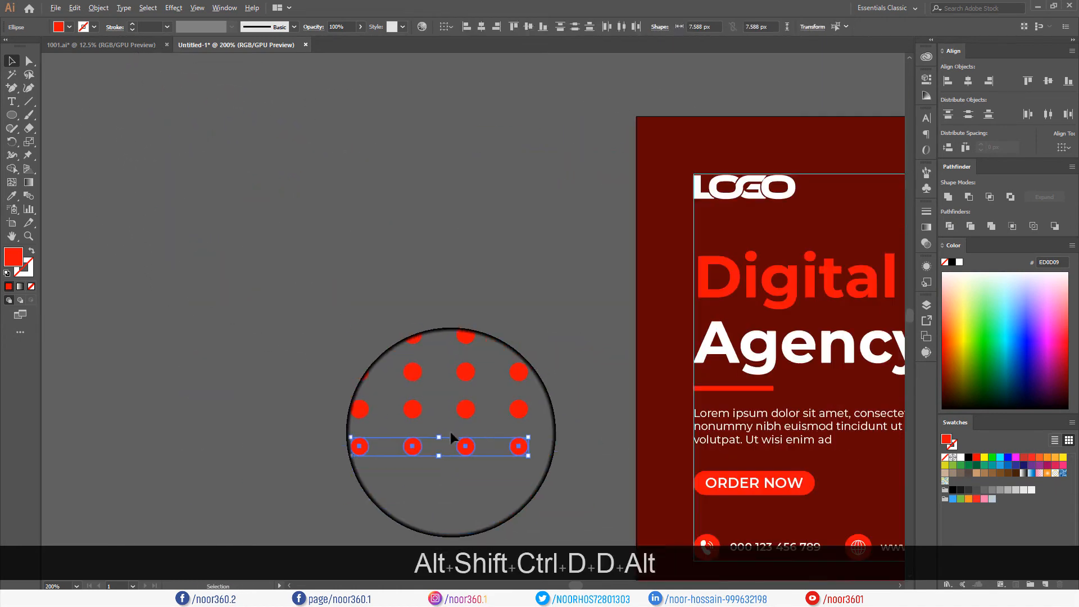
{"action": "scroll", "coordinate": [450, 431], "scroll_direction": "down", "scroll_amount": 4}
{"action": "left_click", "coordinate": [453, 458]}
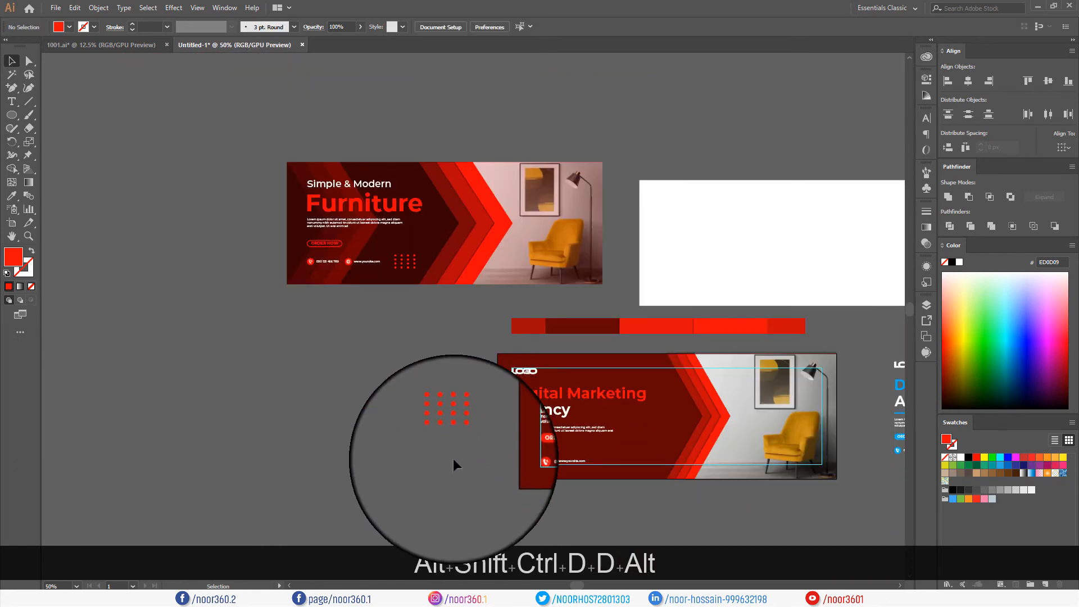
- Group the upper three rows of dots and move the group onto the banner, between the website text and the chevrons
{"action": "scroll", "coordinate": [450, 454], "scroll_direction": "up", "scroll_amount": 2}
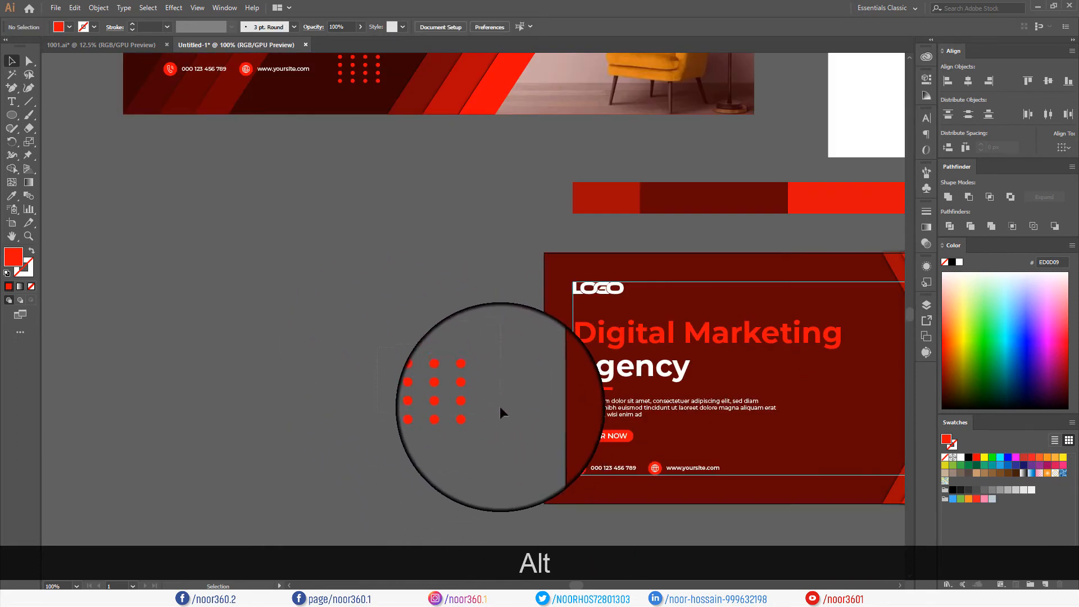
{"action": "left_click_drag", "start_coordinate": [500, 406], "coordinate": [499, 404]}
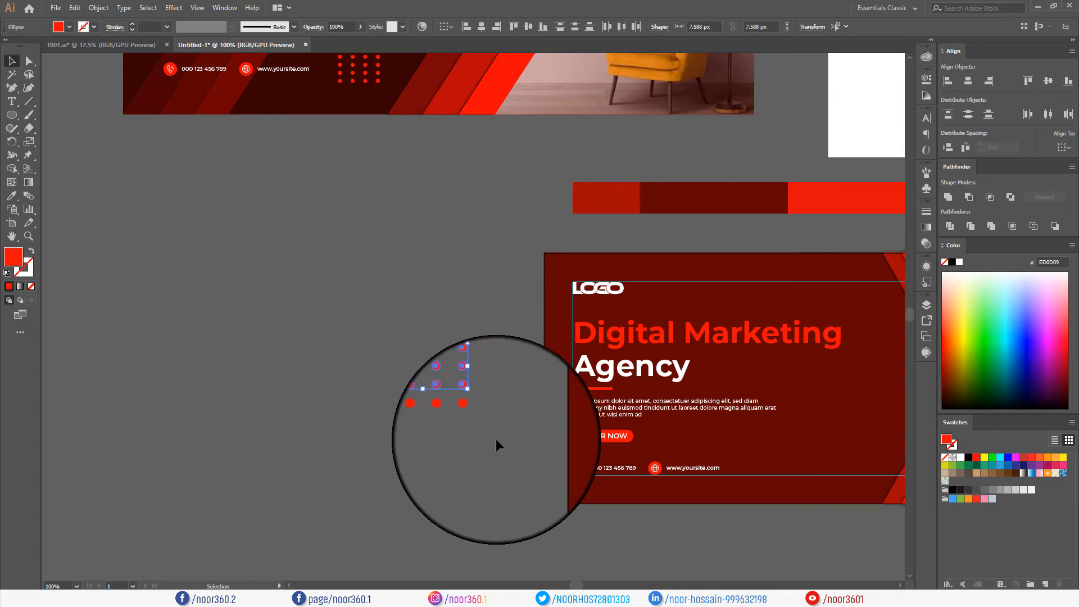
{"action": "key", "text": "ctrl+g"}
{"action": "left_click_drag", "start_coordinate": [499, 446], "coordinate": [272, 407]}
{"action": "left_click", "coordinate": [272, 407]}
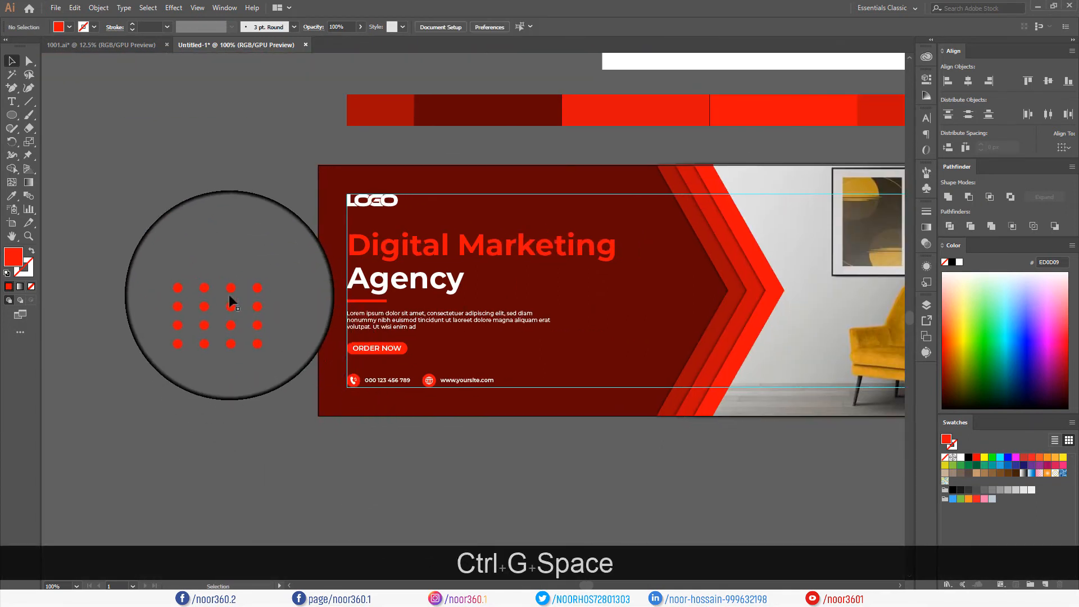
{"action": "left_click_drag", "start_coordinate": [231, 316], "coordinate": [610, 381]}
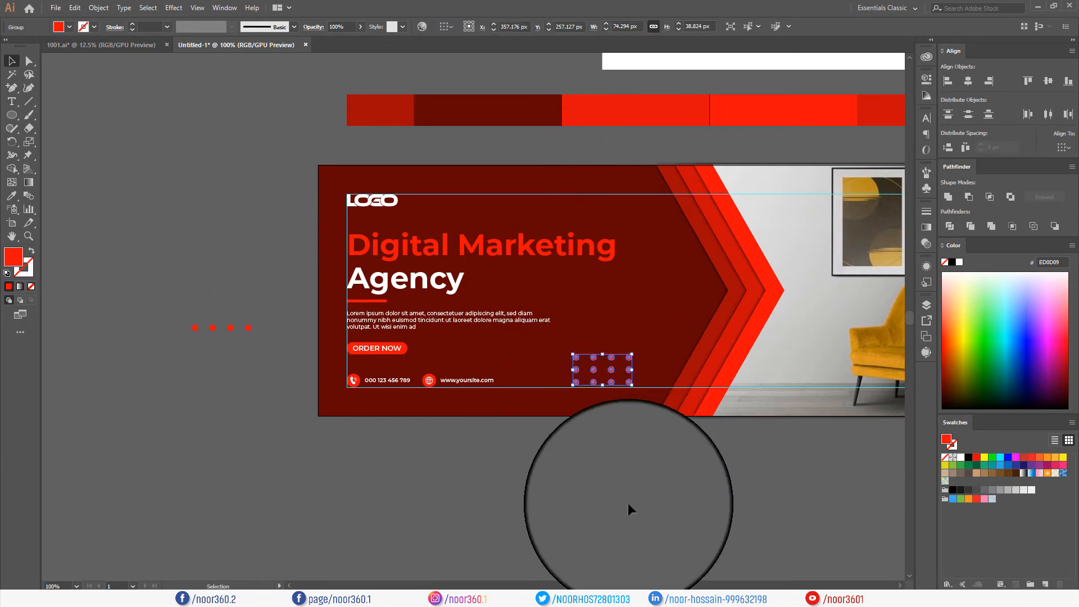
{"action": "left_click", "coordinate": [624, 500]}
- Scale the dot group proportionally to about 53 × 28 px and lower it onto the banner's lower margin guide
{"action": "scroll", "coordinate": [618, 494], "scroll_direction": "down", "scroll_amount": 1}
{"action": "left_click_drag", "start_coordinate": [700, 506], "coordinate": [603, 511]}
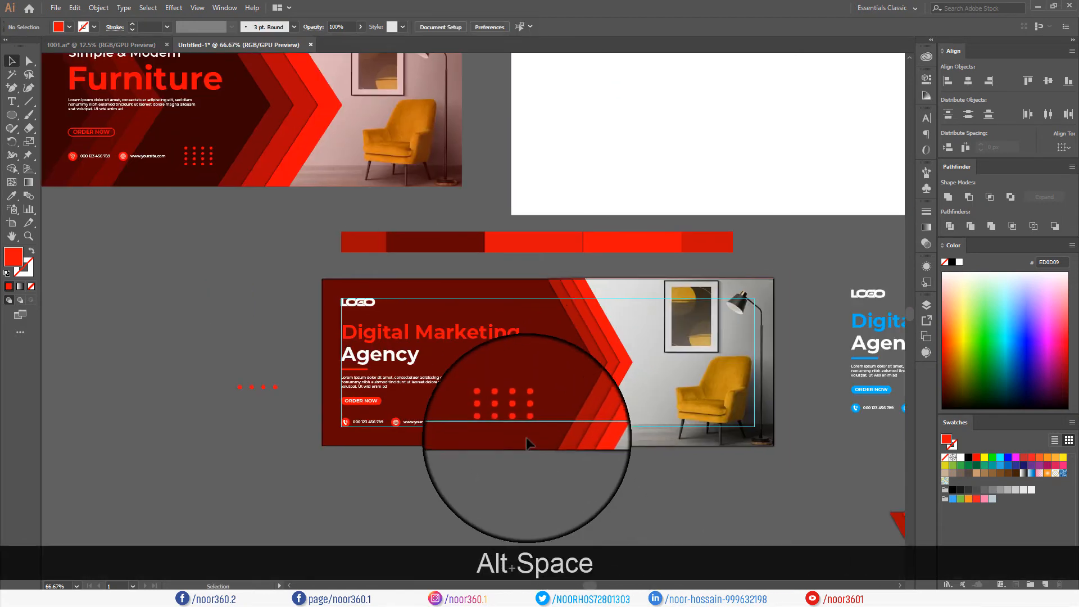
{"action": "scroll", "coordinate": [527, 439], "scroll_direction": "up", "scroll_amount": 6}
{"action": "left_click", "coordinate": [551, 362]}
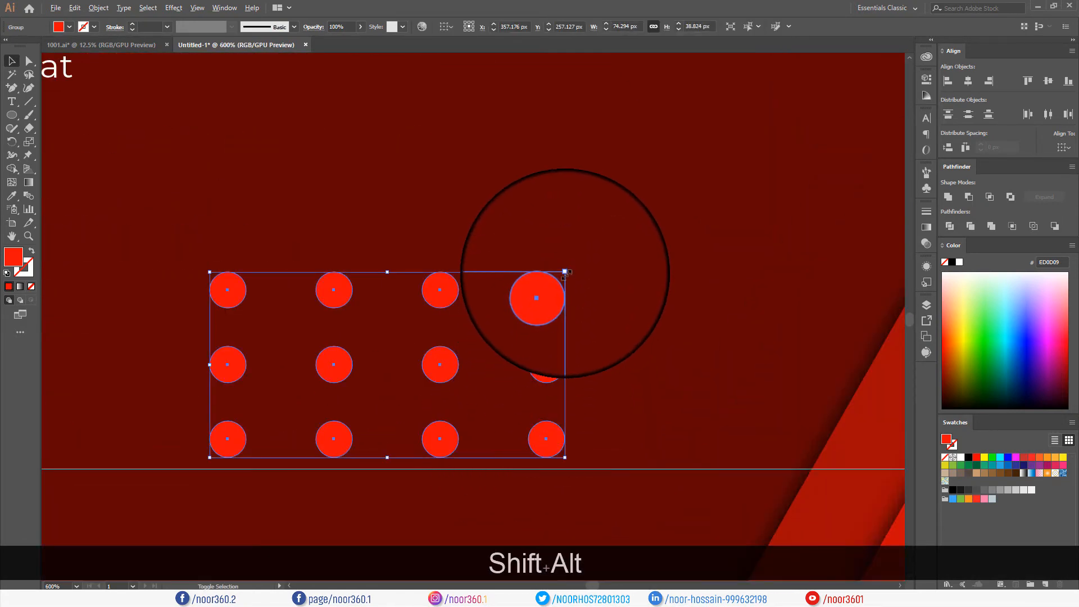
{"action": "left_click_drag", "start_coordinate": [565, 273], "coordinate": [515, 298]}
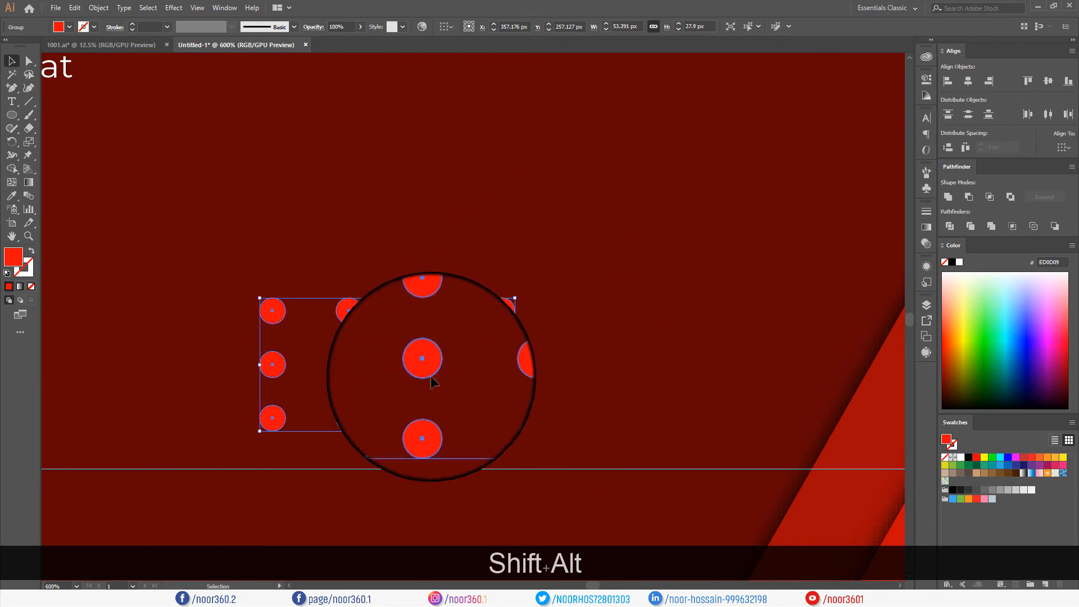
{"action": "left_click_drag", "start_coordinate": [430, 372], "coordinate": [424, 407]}
{"action": "scroll", "coordinate": [425, 412], "scroll_direction": "down", "scroll_amount": 5}
{"action": "left_click", "coordinate": [426, 498]}
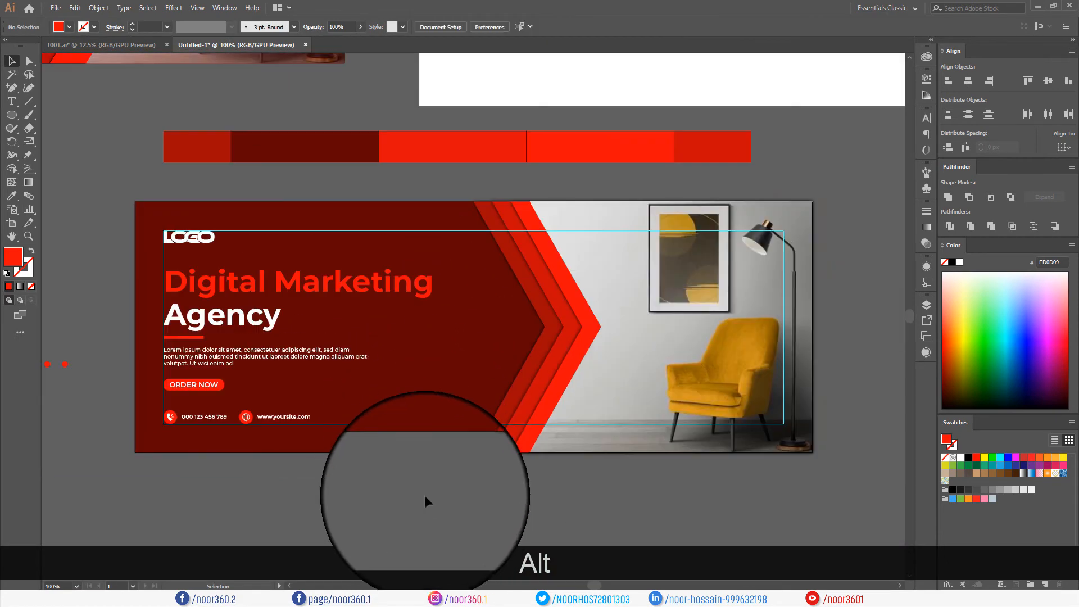
- Duplicate the dot group to the photo's upper-right margin guide corner, over the lamp, and clear the selection
{"action": "left_click_drag", "start_coordinate": [403, 495], "coordinate": [485, 455]}
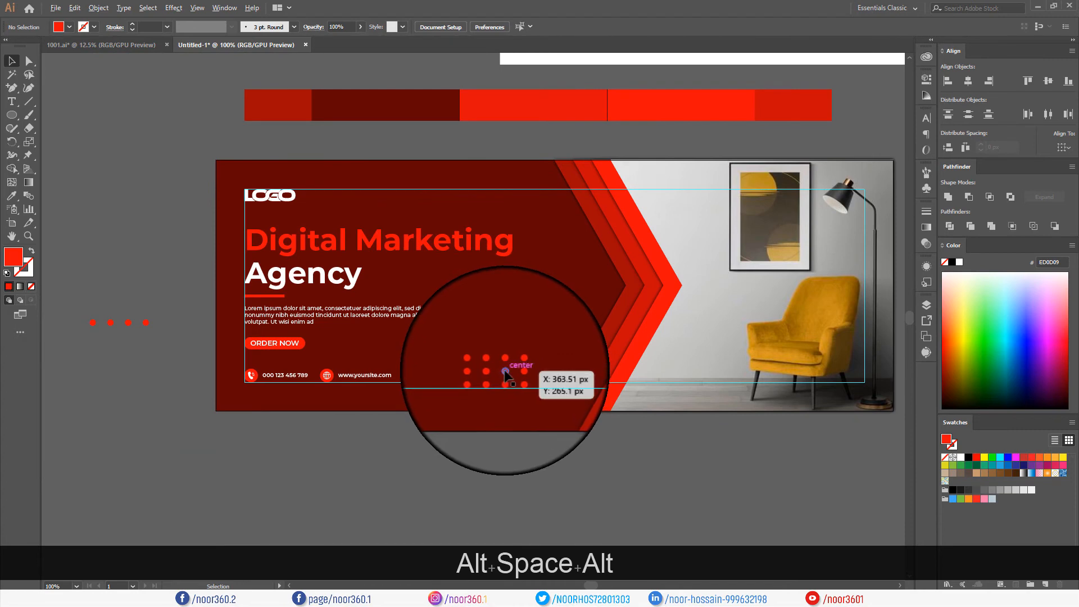
{"action": "left_click_drag", "start_coordinate": [505, 372], "coordinate": [810, 168]}
{"action": "scroll", "coordinate": [873, 202], "scroll_direction": "up", "scroll_amount": 4}
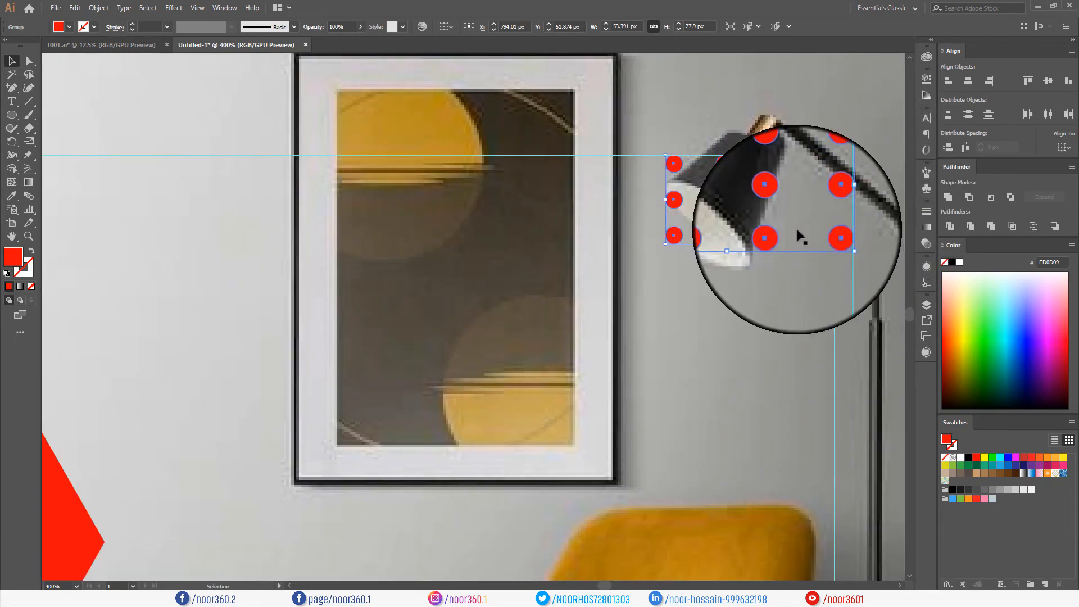
{"action": "scroll", "coordinate": [797, 228], "scroll_direction": "down", "scroll_amount": 5}
{"action": "left_click", "coordinate": [777, 398]}
- Draw a circle about 37 px in diameter on the empty canvas beside the banner
{"action": "scroll", "coordinate": [642, 374], "scroll_direction": "up", "scroll_amount": 1}
{"action": "left_click_drag", "start_coordinate": [622, 376], "coordinate": [593, 432]}
{"action": "scroll", "coordinate": [460, 315], "scroll_direction": "up", "scroll_amount": 1}
{"action": "scroll", "coordinate": [460, 315], "scroll_direction": "down", "scroll_amount": 1}
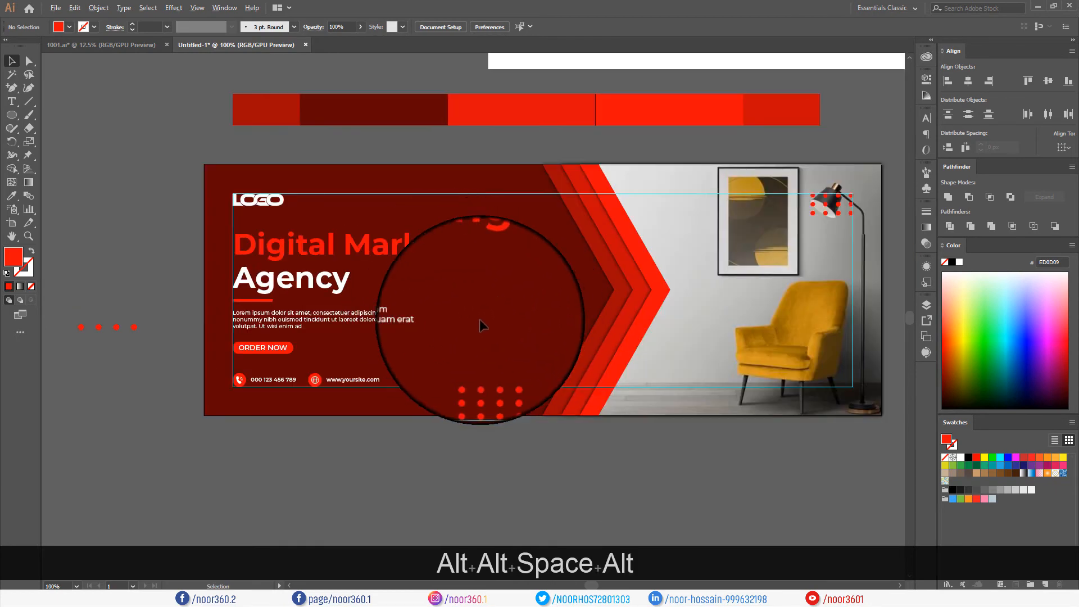
{"action": "key", "text": "space"}
{"action": "left_click_drag", "start_coordinate": [425, 431], "coordinate": [466, 416]}
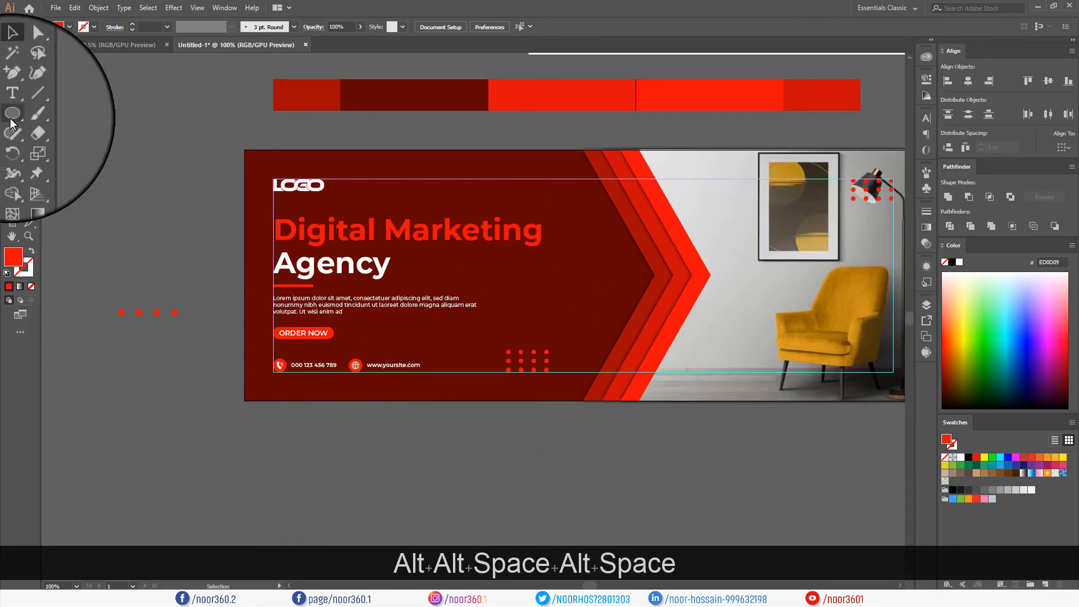
{"action": "left_click_drag", "start_coordinate": [10, 118], "coordinate": [54, 141]}
{"action": "left_click_drag", "start_coordinate": [142, 185], "coordinate": [172, 214]}
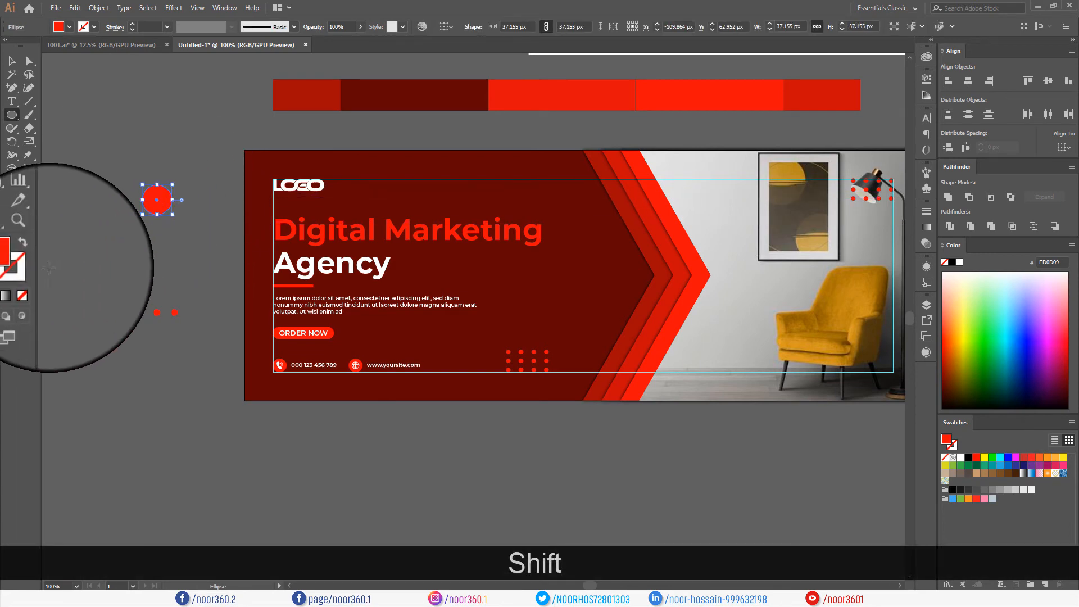
- Swap the circle's fill and stroke to make a red outlined ring, and set its stroke weight to 3 px
{"action": "left_click", "coordinate": [31, 251]}
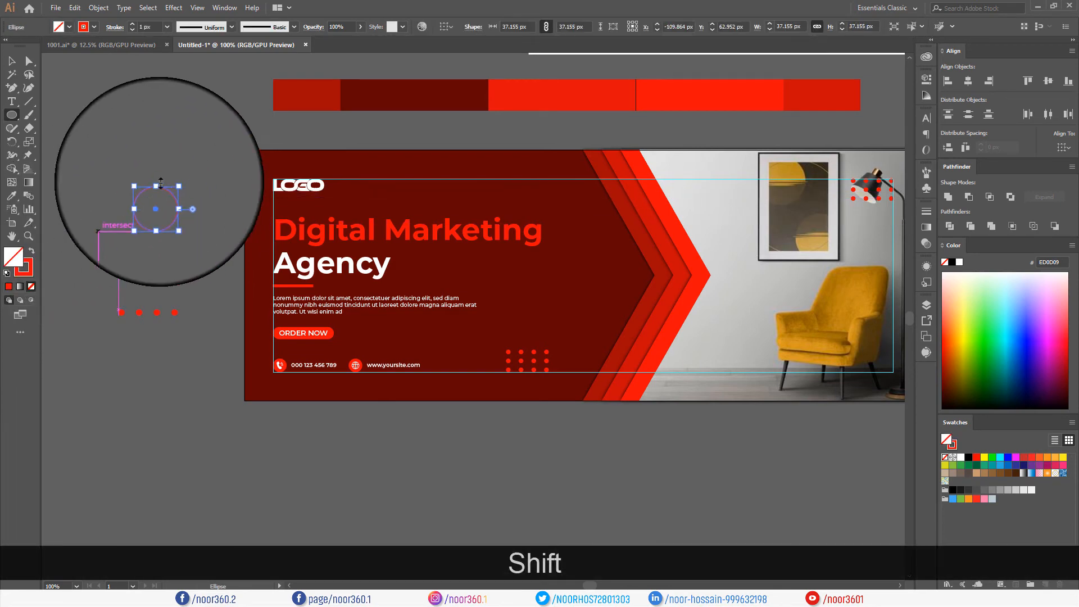
{"action": "left_click", "coordinate": [133, 25]}
{"action": "left_click", "coordinate": [133, 25]}
{"action": "left_click", "coordinate": [132, 24]}
{"action": "left_click", "coordinate": [133, 25]}
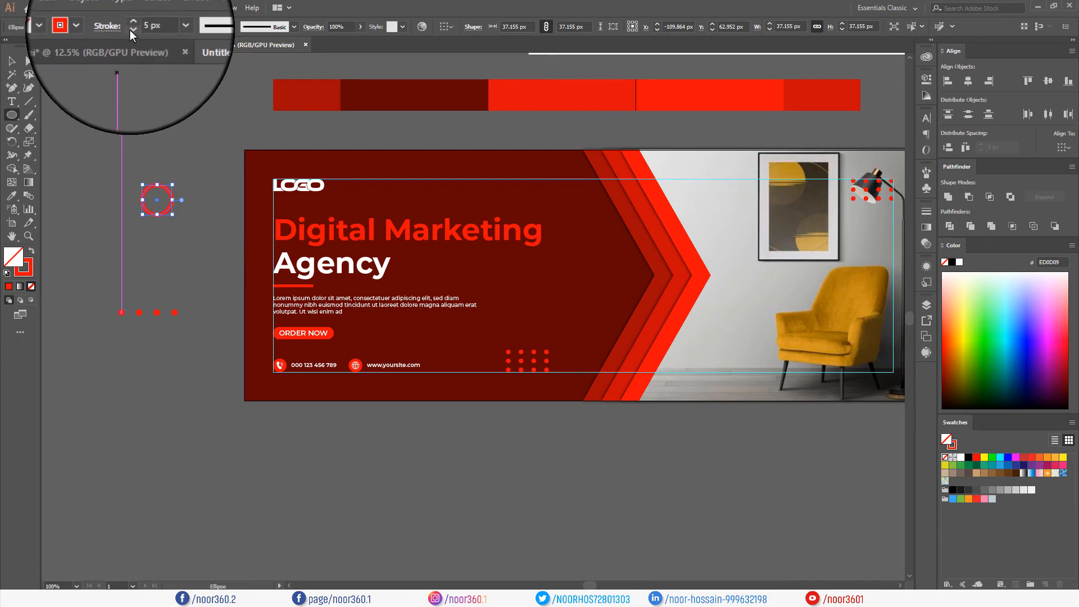
{"action": "left_click", "coordinate": [133, 29]}
{"action": "left_click", "coordinate": [133, 29]}
{"action": "left_click", "coordinate": [12, 60]}
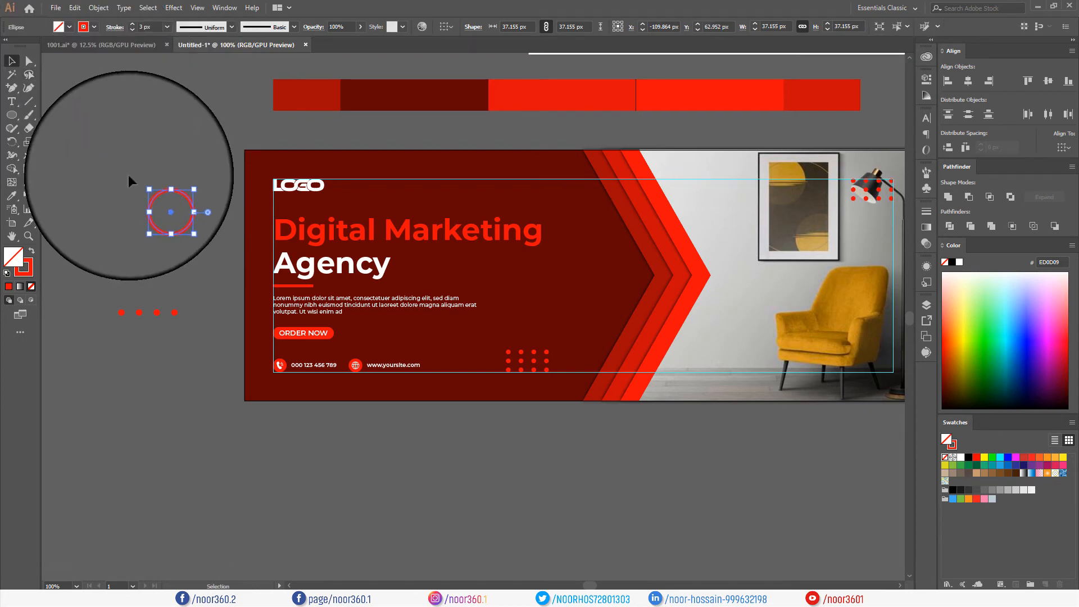
- Scale the ring down to about 30 px and place a copy on the banner between the headline and the chevrons
{"action": "scroll", "coordinate": [129, 181], "scroll_direction": "up", "scroll_amount": 3}
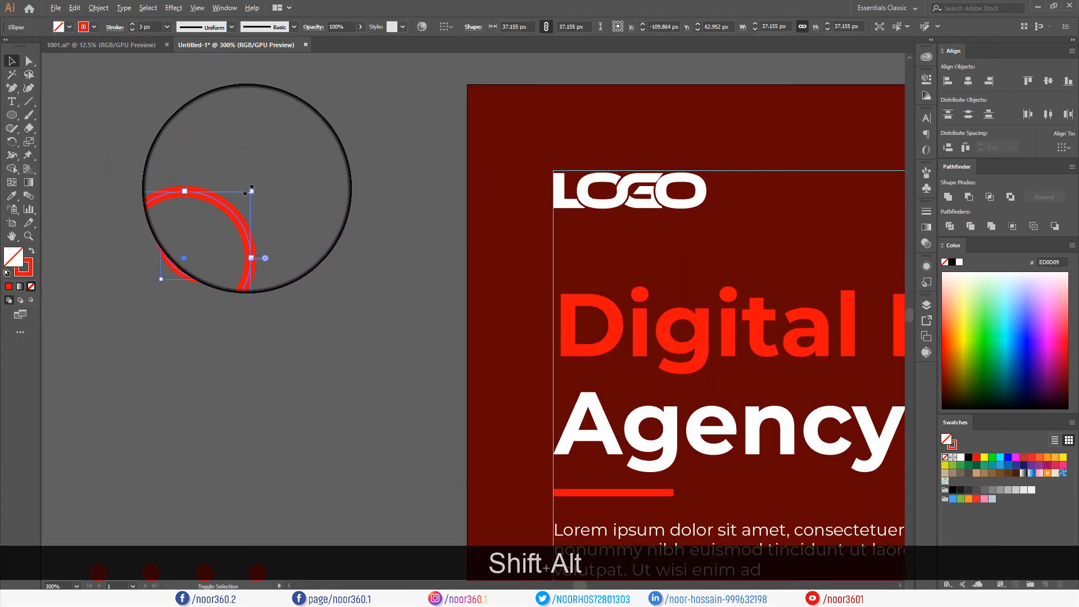
{"action": "left_click_drag", "start_coordinate": [249, 190], "coordinate": [240, 199]}
{"action": "left_click", "coordinate": [248, 284]}
{"action": "scroll", "coordinate": [249, 284], "scroll_direction": "down", "scroll_amount": 4}
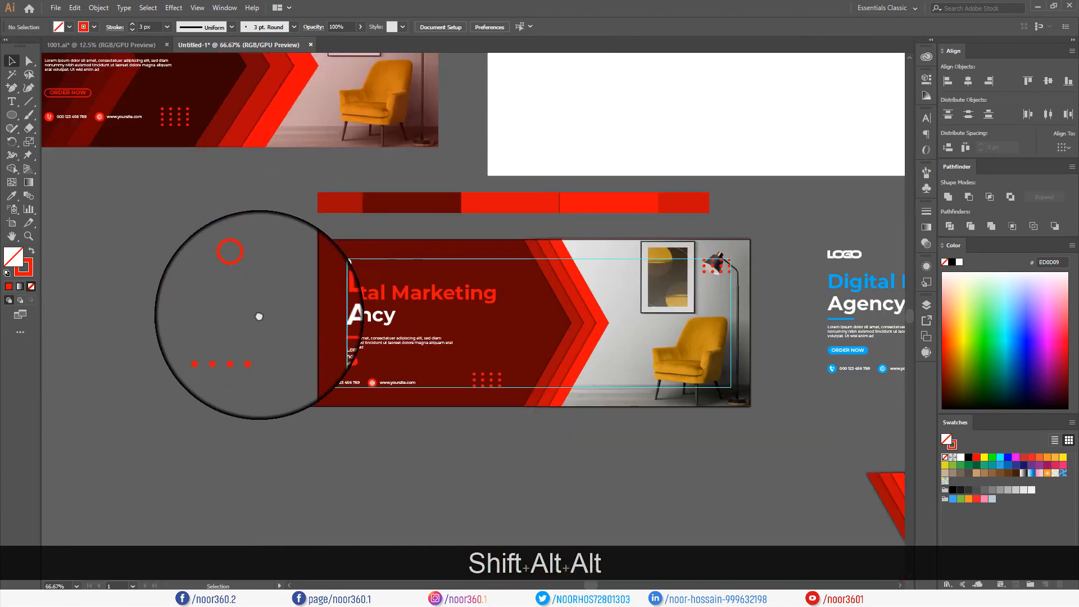
{"action": "left_click_drag", "start_coordinate": [259, 317], "coordinate": [459, 302]}
- Shrink the original ring to about 15 px, set its stroke to 2 px, and place a copy right of the banner's paragraph
{"action": "left_click", "coordinate": [158, 278]}
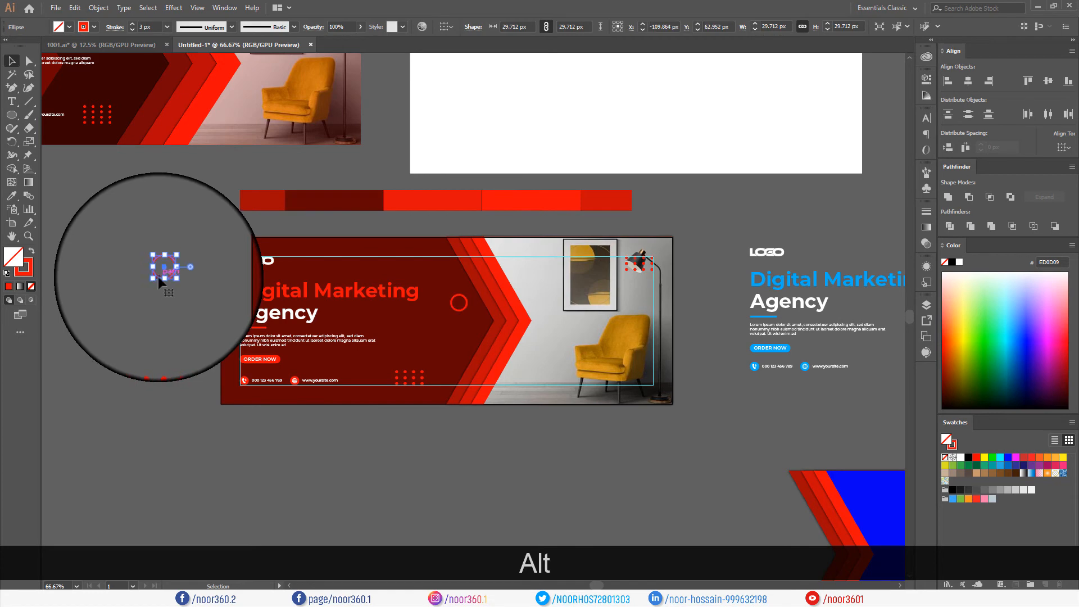
{"action": "scroll", "coordinate": [157, 277], "scroll_direction": "up", "scroll_amount": 4}
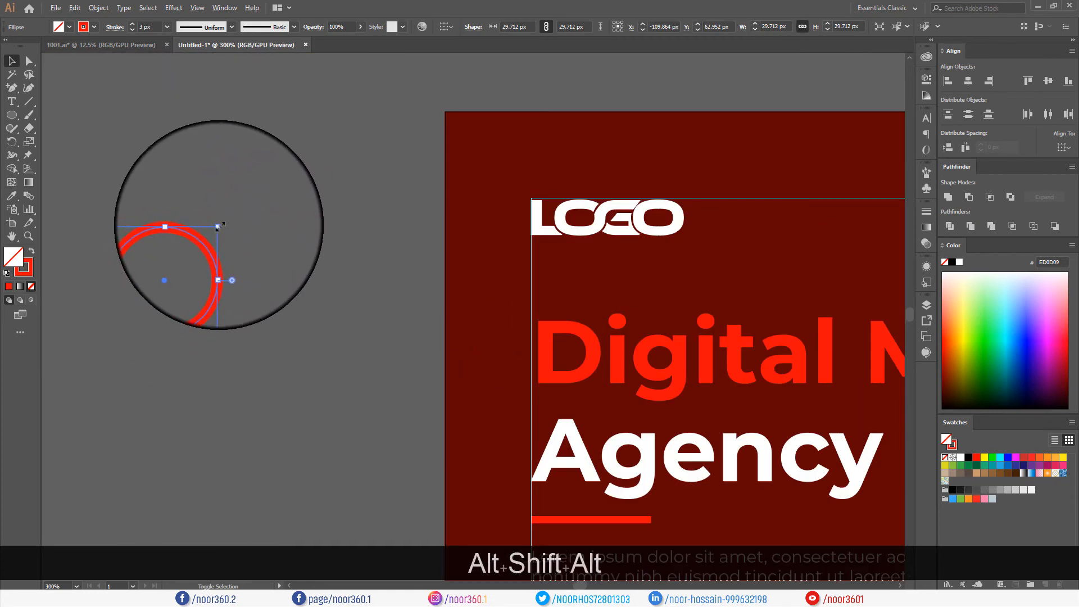
{"action": "left_click_drag", "start_coordinate": [218, 226], "coordinate": [200, 244]}
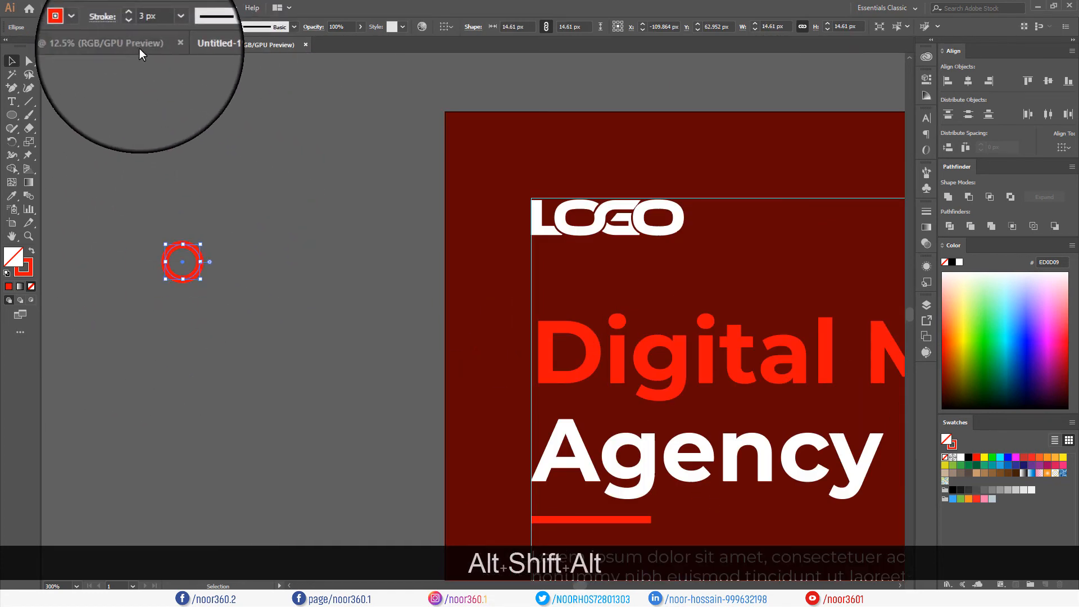
{"action": "left_click", "coordinate": [132, 29]}
{"action": "left_click", "coordinate": [153, 182]}
{"action": "scroll", "coordinate": [153, 182], "scroll_direction": "down", "scroll_amount": 3}
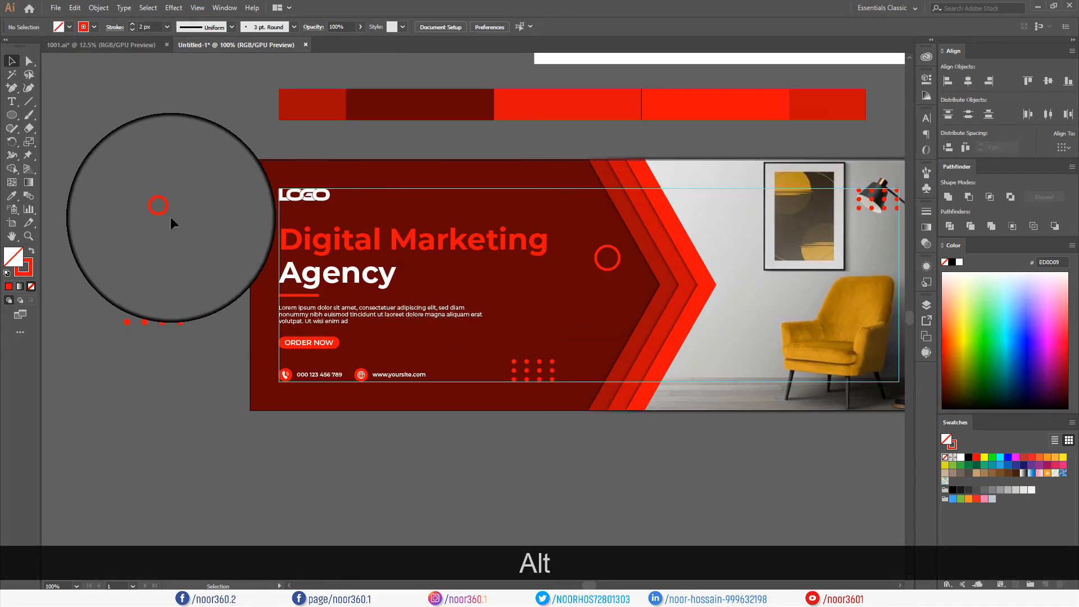
{"action": "left_click_drag", "start_coordinate": [166, 212], "coordinate": [515, 311]}
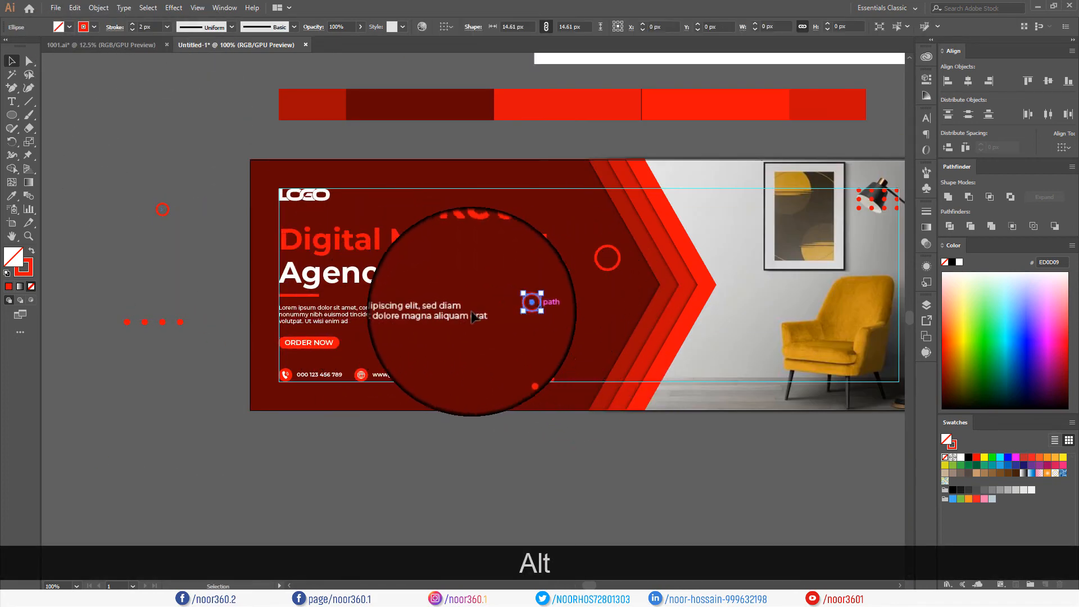
- Place the spare ring beside the ORDER NOW button as a solid red dot, and move the banner's small ring closer to the chevrons
{"action": "left_click", "coordinate": [215, 290]}
{"action": "left_click_drag", "start_coordinate": [166, 207], "coordinate": [416, 347]}
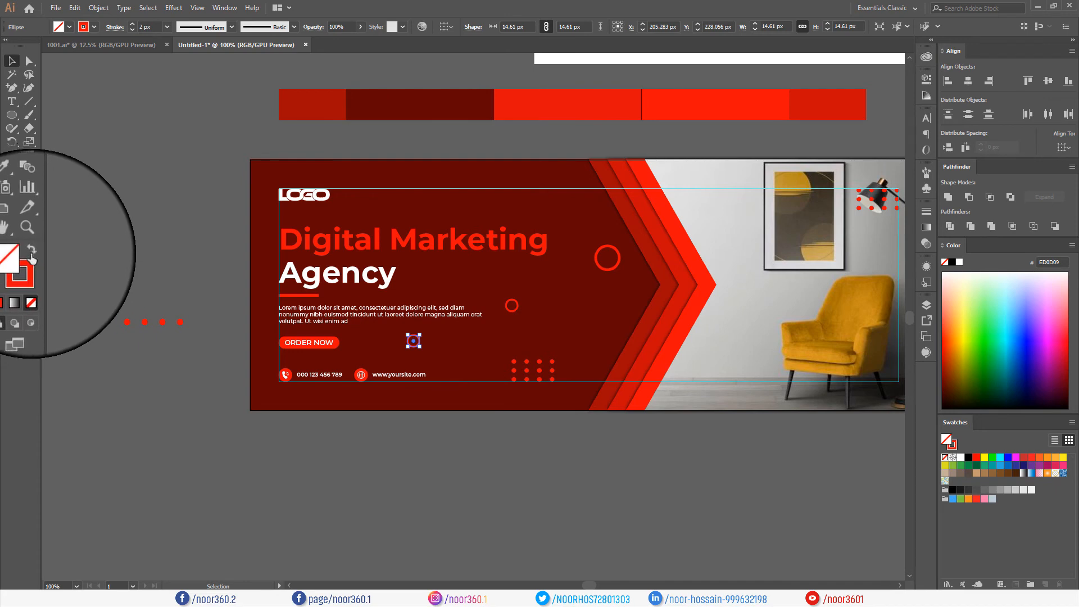
{"action": "left_click", "coordinate": [202, 261]}
{"action": "scroll", "coordinate": [225, 279], "scroll_direction": "down", "scroll_amount": 3}
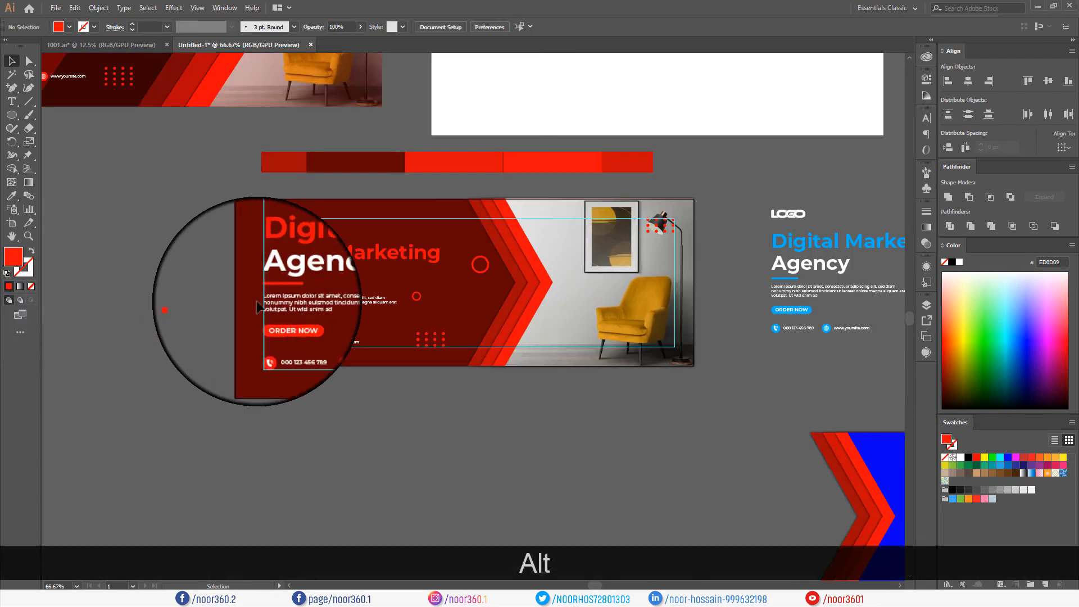
{"action": "scroll", "coordinate": [398, 350], "scroll_direction": "up", "scroll_amount": 3}
{"action": "left_click_drag", "start_coordinate": [431, 268], "coordinate": [476, 283]}
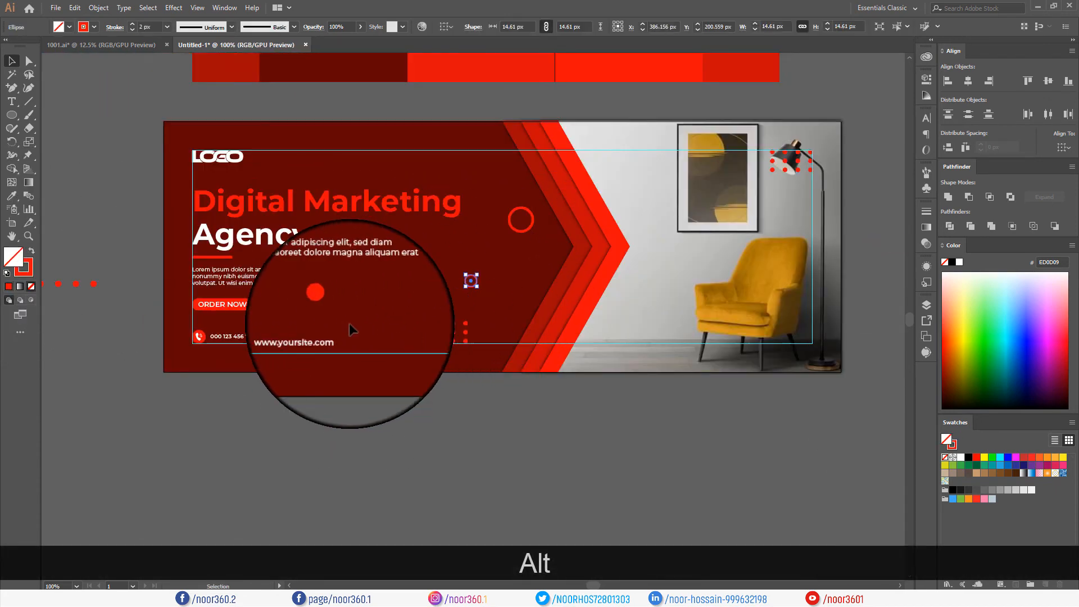
- Scale the solid red dot beside the ORDER NOW button down to about 10 px
{"action": "left_click_drag", "start_coordinate": [327, 308], "coordinate": [319, 309]}
{"action": "scroll", "coordinate": [323, 310], "scroll_direction": "up", "scroll_amount": 10}
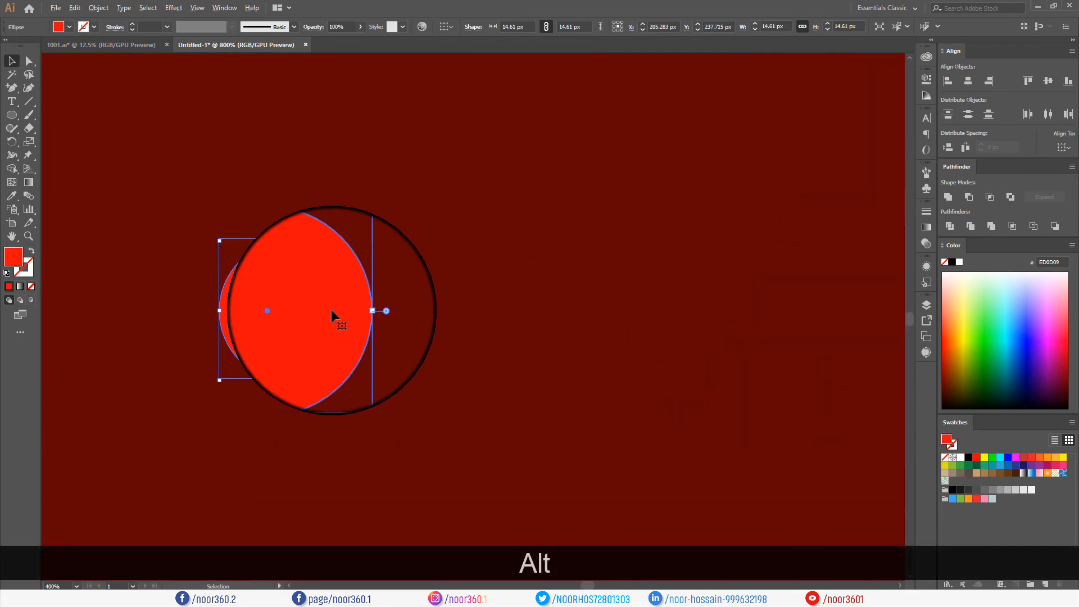
{"action": "left_click_drag", "start_coordinate": [357, 246], "coordinate": [340, 265]}
{"action": "scroll", "coordinate": [326, 315], "scroll_direction": "down", "scroll_amount": 5}
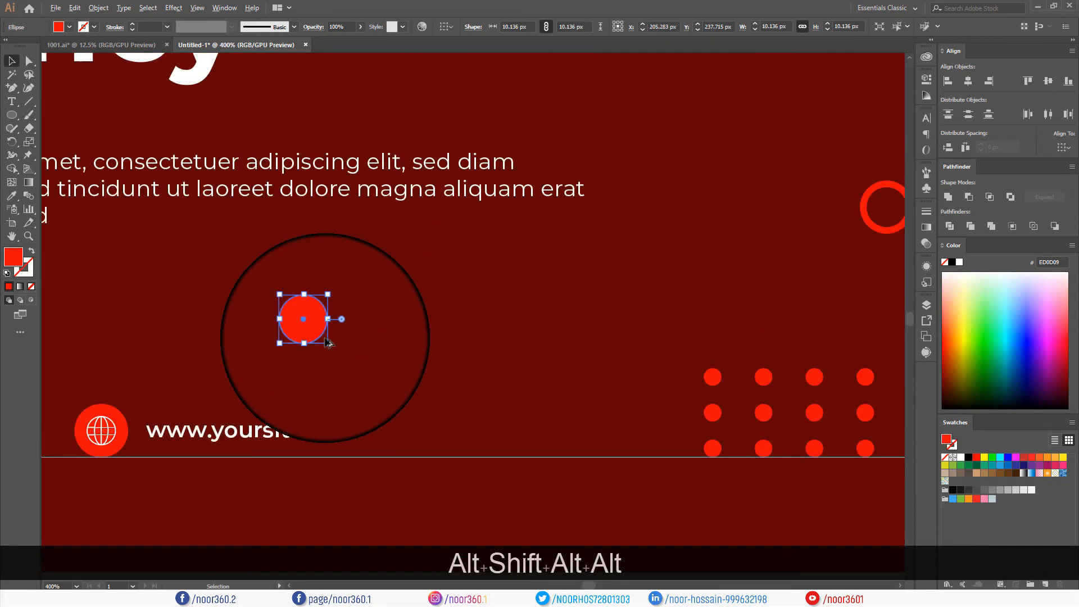
{"action": "left_click", "coordinate": [328, 471]}
{"action": "left_click_drag", "start_coordinate": [329, 473], "coordinate": [419, 439]}
{"action": "scroll", "coordinate": [432, 501], "scroll_direction": "down", "scroll_amount": 2}
- Draw a red triangle about 50 px wide on the empty canvas beside the banner
{"action": "left_click_drag", "start_coordinate": [11, 114], "coordinate": [60, 155]}
{"action": "left_click_drag", "start_coordinate": [126, 190], "coordinate": [148, 199]}
{"action": "key", "text": "Down"}
{"action": "key", "text": "shift"}
{"action": "left_click", "coordinate": [11, 61]}
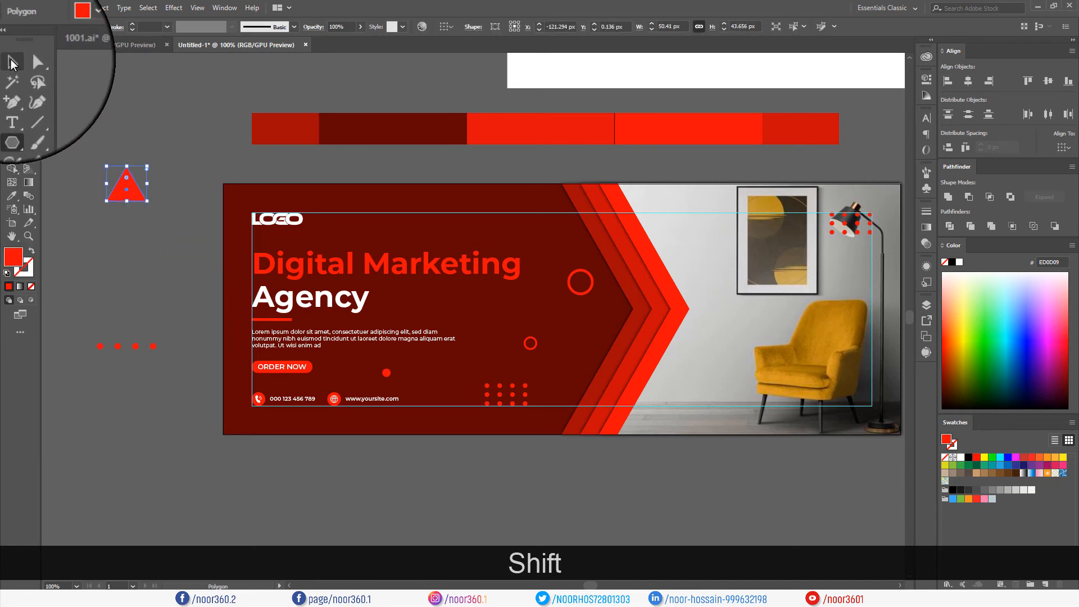
- Swap the triangle's fill and stroke to make a red outline, and set its stroke weight to 3 px
{"action": "left_click", "coordinate": [32, 250]}
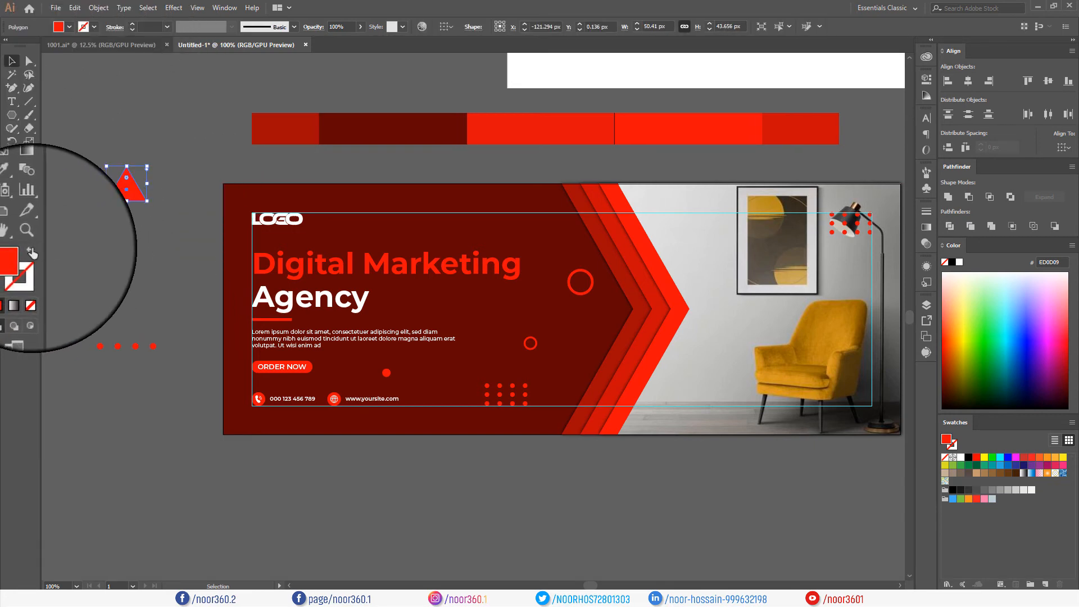
{"action": "left_click", "coordinate": [132, 24]}
{"action": "left_click", "coordinate": [132, 24]}
{"action": "left_click", "coordinate": [131, 23]}
{"action": "left_click", "coordinate": [131, 24]}
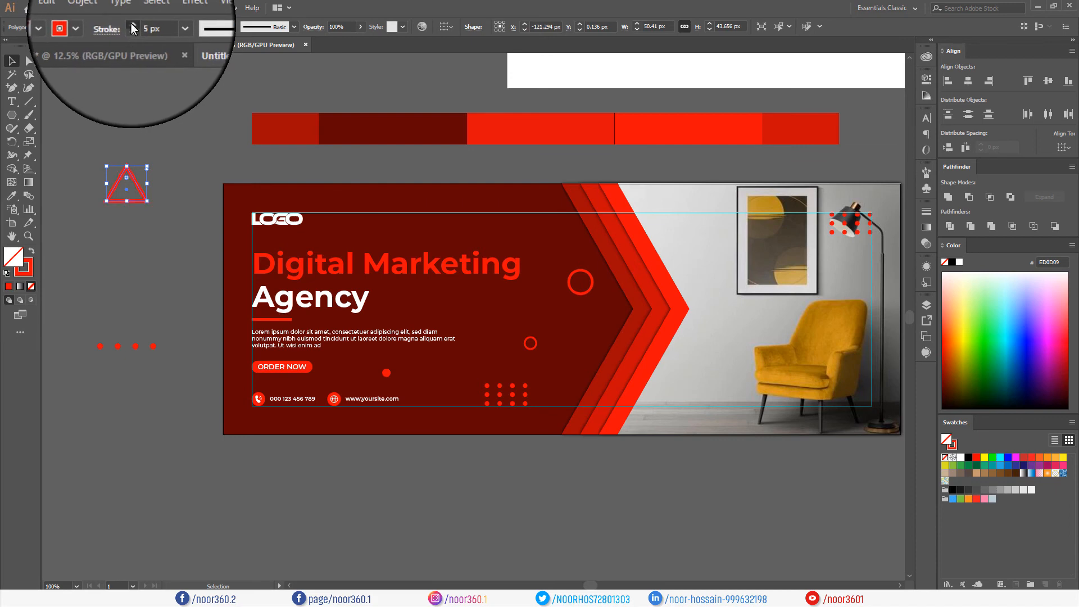
{"action": "left_click", "coordinate": [132, 29]}
{"action": "left_click", "coordinate": [132, 29]}
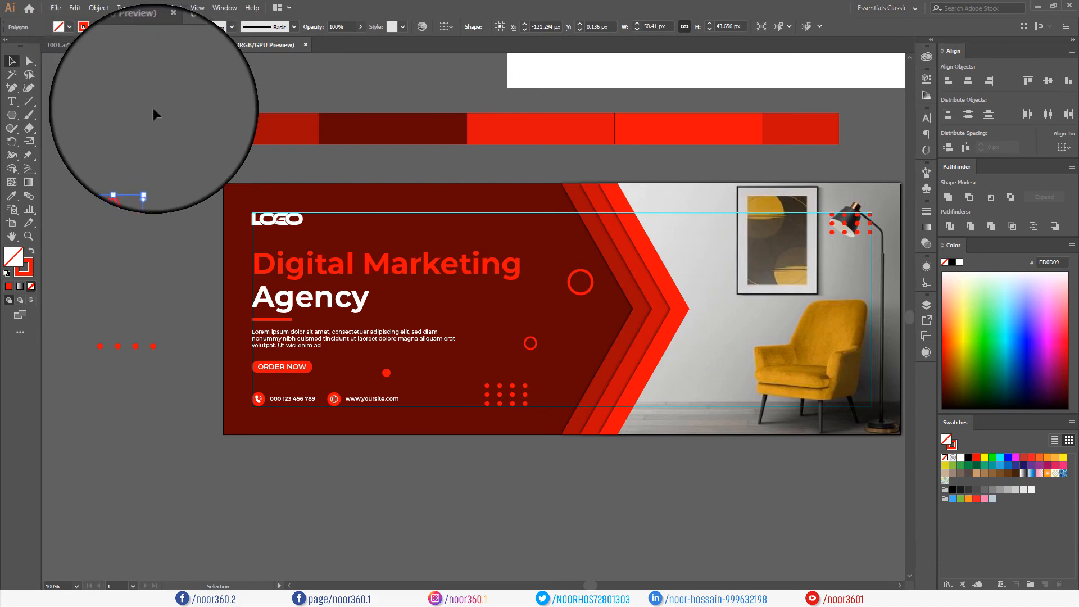
{"action": "left_click", "coordinate": [155, 158]}
- Scale the outlined triangle down proportionally from its center to about 25 px wide
{"action": "left_click", "coordinate": [135, 186]}
{"action": "scroll", "coordinate": [129, 181], "scroll_direction": "up", "scroll_amount": 3}
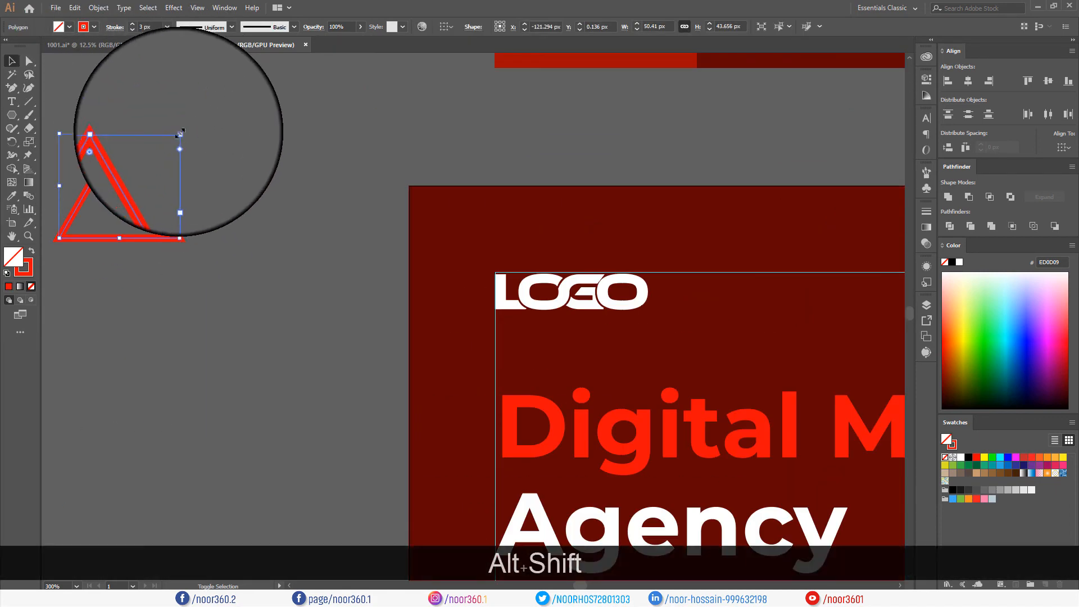
{"action": "left_click_drag", "start_coordinate": [179, 128], "coordinate": [154, 162]}
{"action": "scroll", "coordinate": [169, 260], "scroll_direction": "down", "scroll_amount": 3}
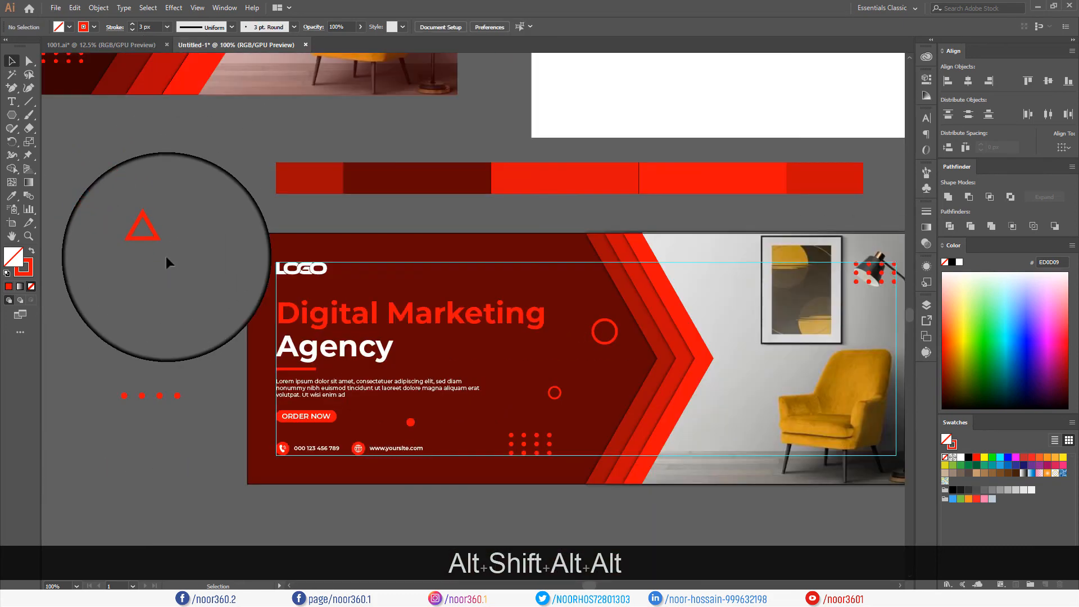
- Move the outlined triangle onto the banner below the end of the headline's first line and rotate it to point left
{"action": "left_click_drag", "start_coordinate": [150, 243], "coordinate": [500, 359]}
{"action": "scroll", "coordinate": [500, 360], "scroll_direction": "up", "scroll_amount": 4}
{"action": "left_click_drag", "start_coordinate": [507, 296], "coordinate": [543, 320]}
{"action": "scroll", "coordinate": [545, 319], "scroll_direction": "down", "scroll_amount": 5}
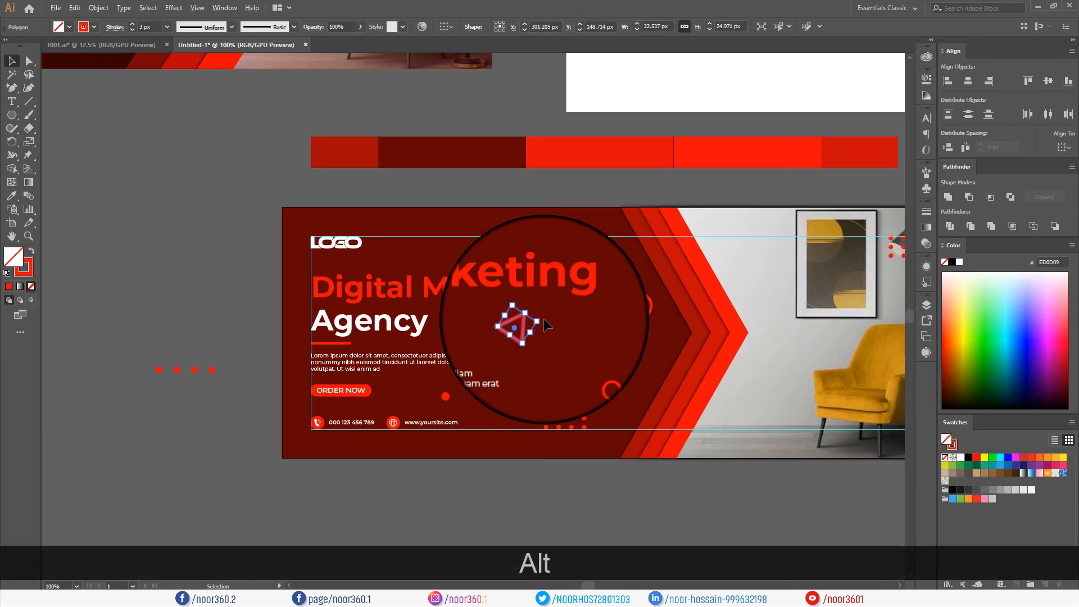
{"action": "left_click", "coordinate": [613, 466]}
{"action": "left_click_drag", "start_coordinate": [616, 469], "coordinate": [539, 470]}
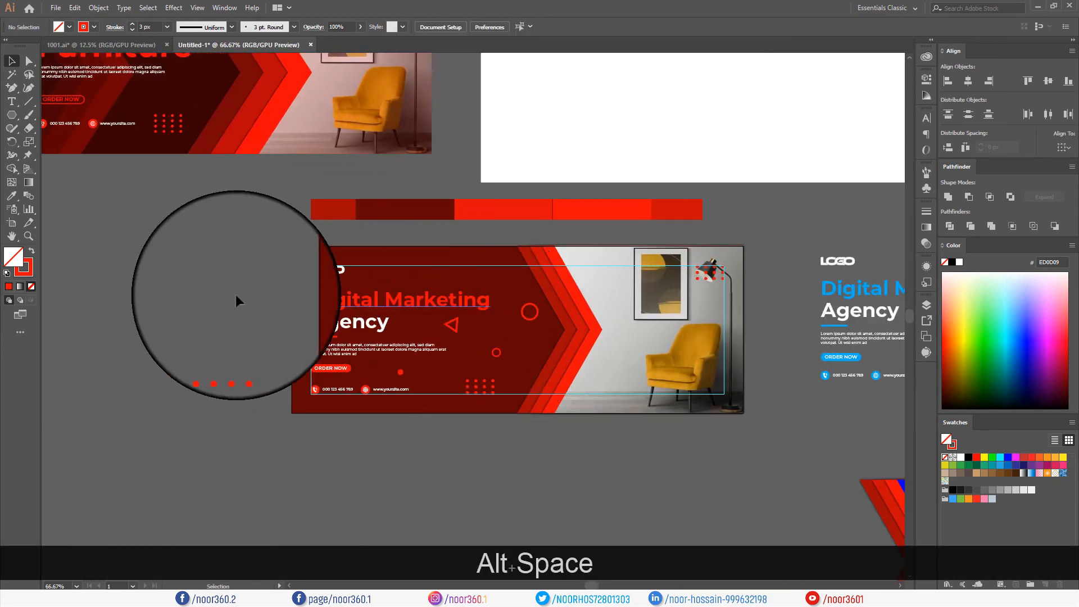
- Place a copy of the triangle above the headline near the top margin and scale it down to about 17 px
{"action": "left_click", "coordinate": [451, 331]}
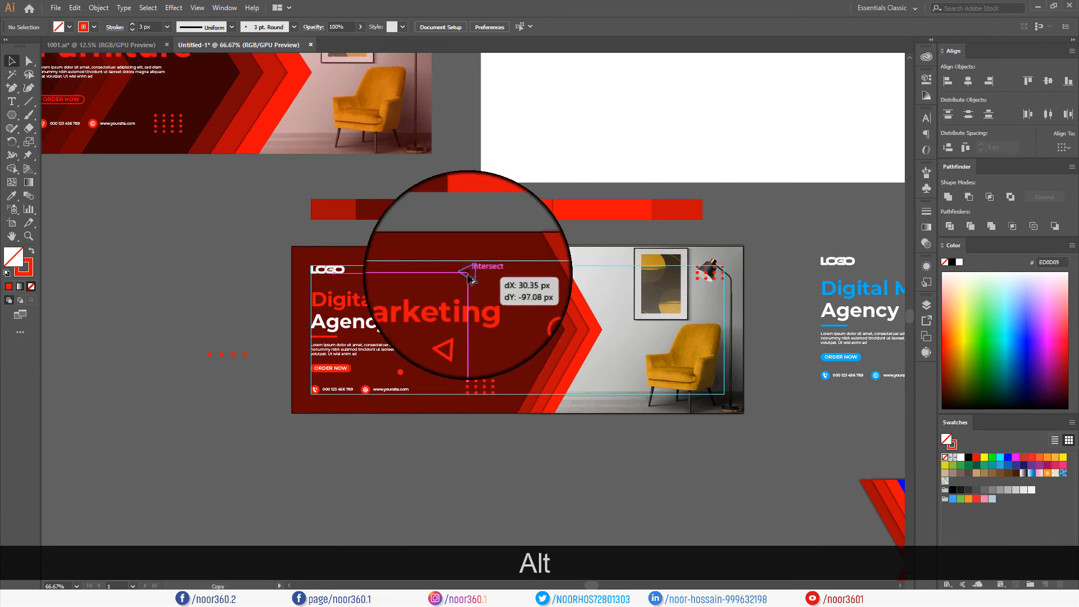
{"action": "scroll", "coordinate": [478, 281], "scroll_direction": "up", "scroll_amount": 7}
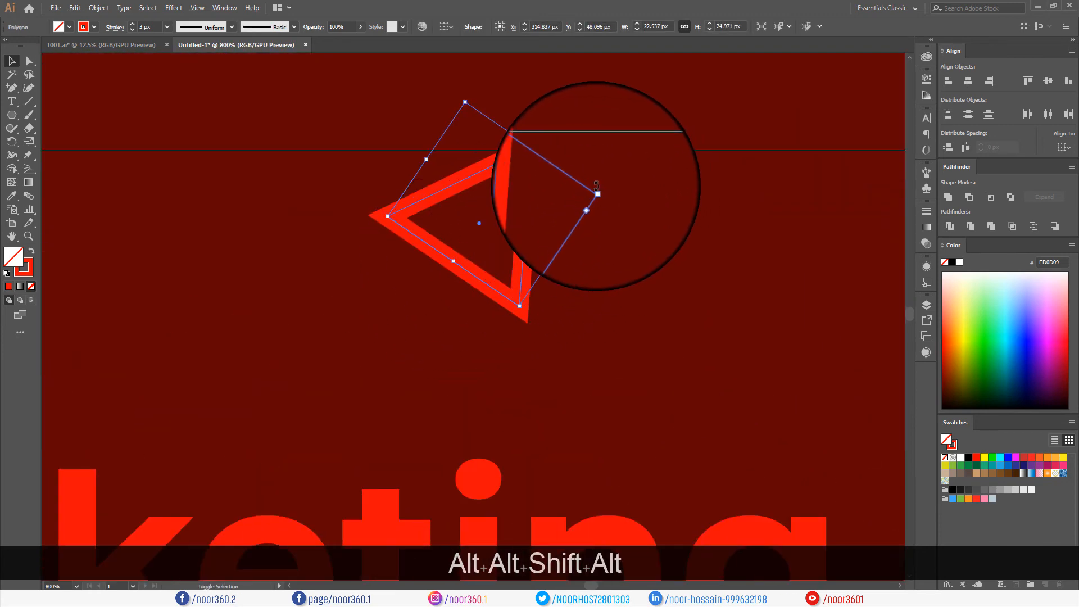
{"action": "left_click_drag", "start_coordinate": [597, 192], "coordinate": [559, 204]}
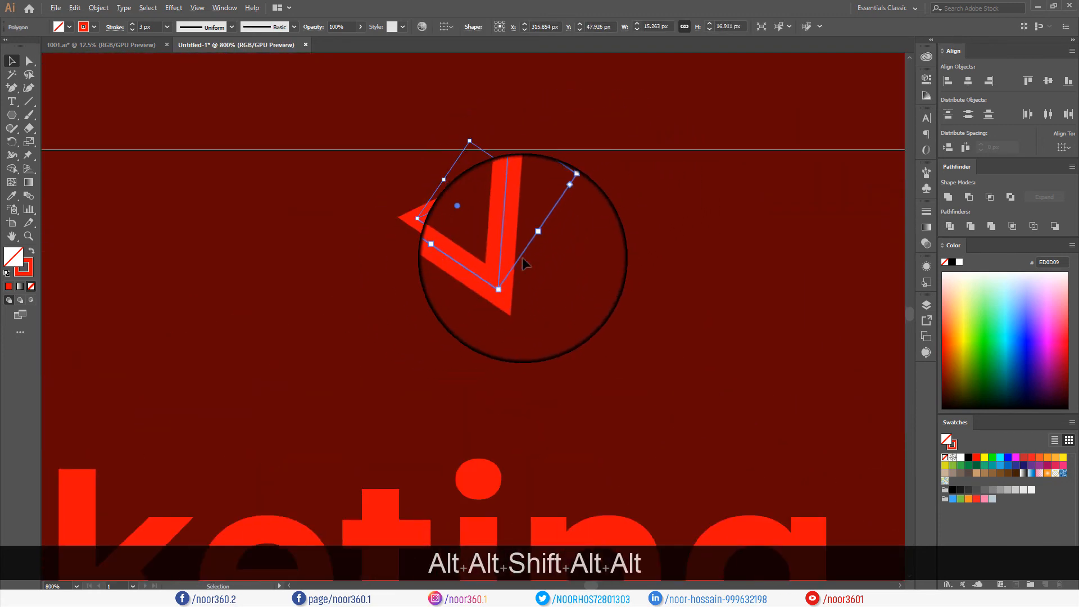
{"action": "scroll", "coordinate": [521, 258], "scroll_direction": "down", "scroll_amount": 6}
{"action": "scroll", "coordinate": [587, 344], "scroll_direction": "down", "scroll_amount": 2}
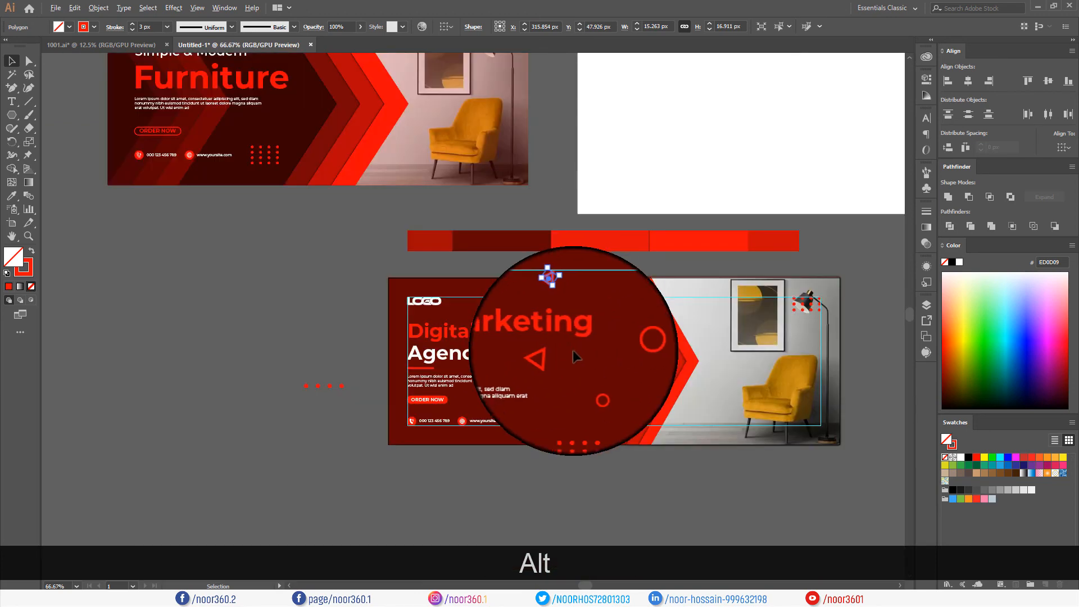
{"action": "left_click_drag", "start_coordinate": [587, 487], "coordinate": [459, 441]}
{"action": "scroll", "coordinate": [487, 450], "scroll_direction": "down", "scroll_amount": 1}
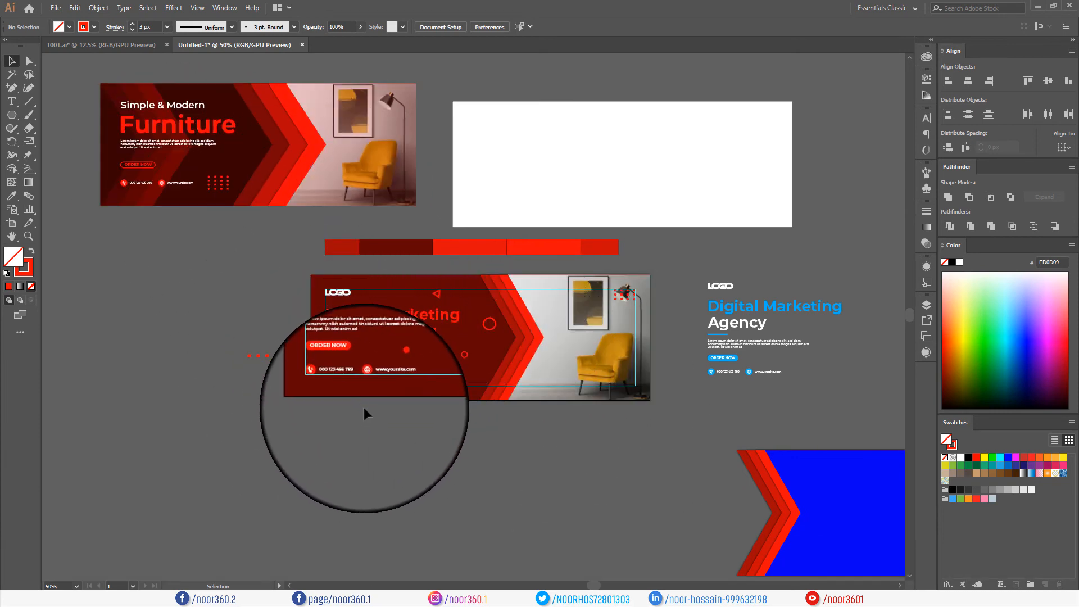
- Delete the leftover row of red dots on the canvas beside the banner
{"action": "scroll", "coordinate": [363, 407], "scroll_direction": "up", "scroll_amount": 1}
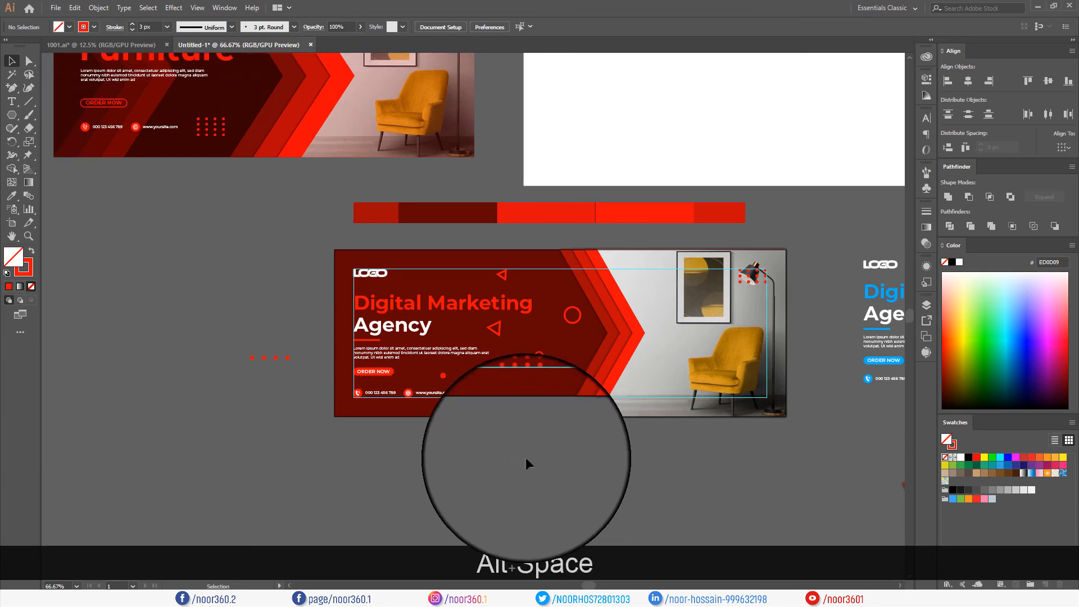
{"action": "left_click_drag", "start_coordinate": [527, 477], "coordinate": [551, 450]}
{"action": "left_click_drag", "start_coordinate": [253, 296], "coordinate": [342, 350]}
{"action": "key", "text": "Delete"}
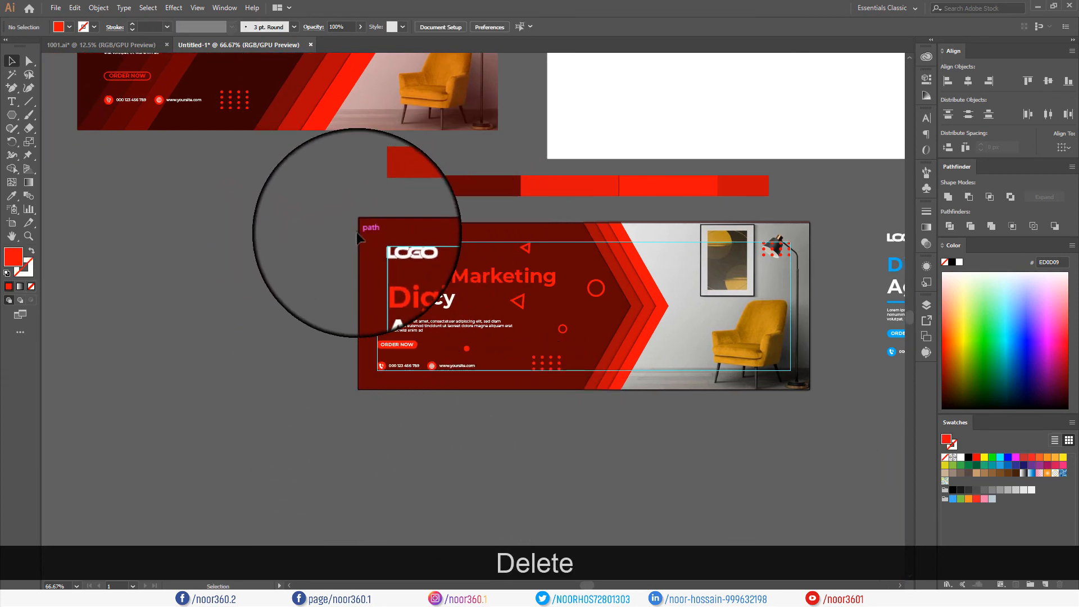
- Unlock all locked objects in the document, including the banner's background
{"action": "key", "text": "ctrl"}
{"action": "key", "text": "ctrl+alt+2"}
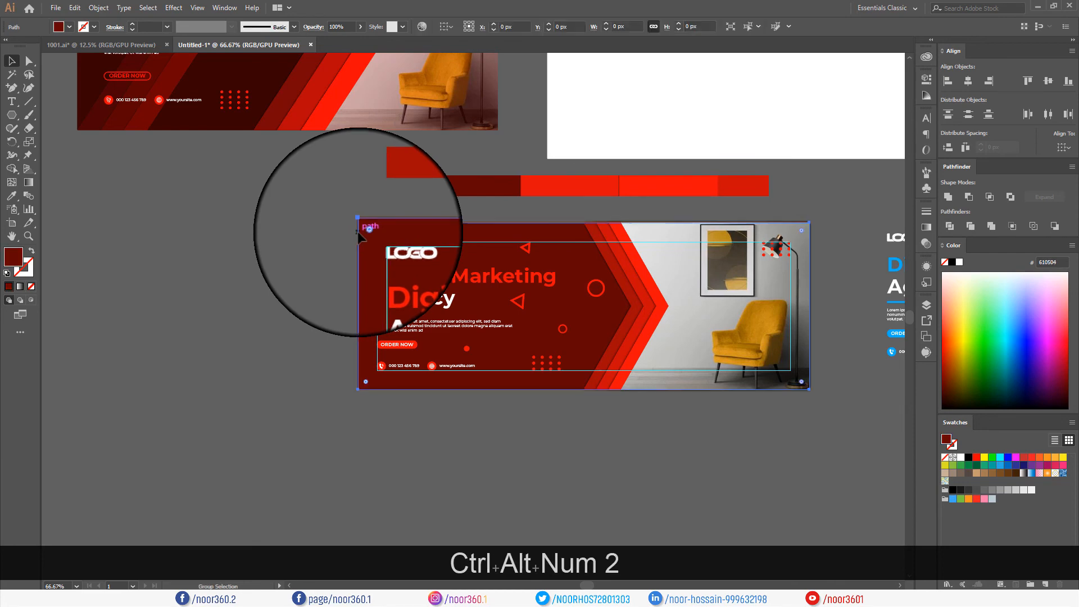
{"action": "left_click", "coordinate": [637, 417]}
{"action": "left_click_drag", "start_coordinate": [688, 471], "coordinate": [628, 484]}
- Move the red color palette strip up, away from the banner
{"action": "scroll", "coordinate": [489, 396], "scroll_direction": "down", "scroll_amount": 1}
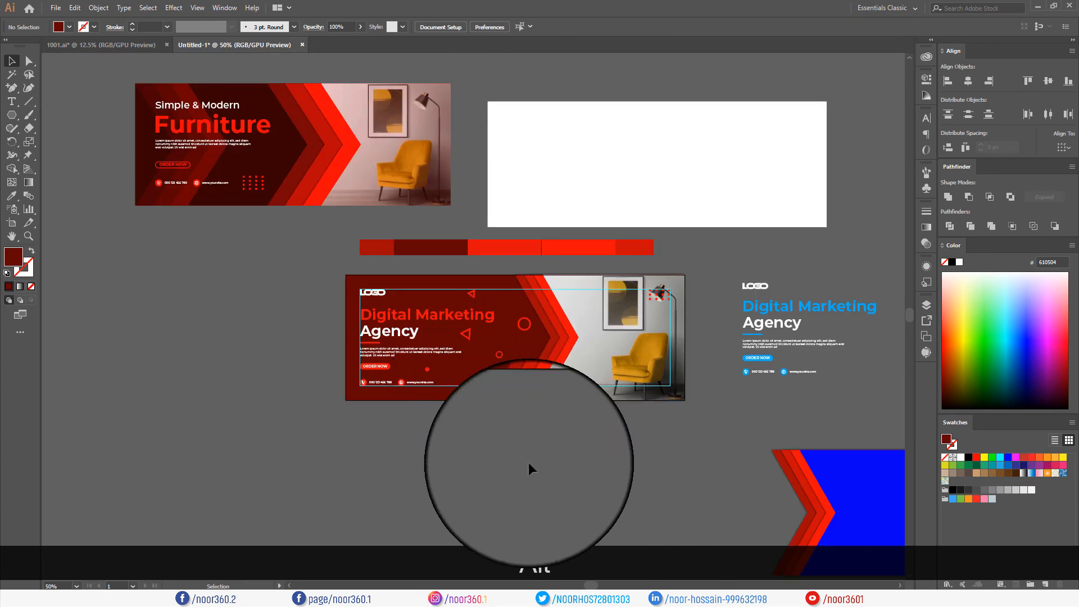
{"action": "left_click_drag", "start_coordinate": [537, 467], "coordinate": [507, 471]}
{"action": "left_click_drag", "start_coordinate": [490, 256], "coordinate": [501, 214]}
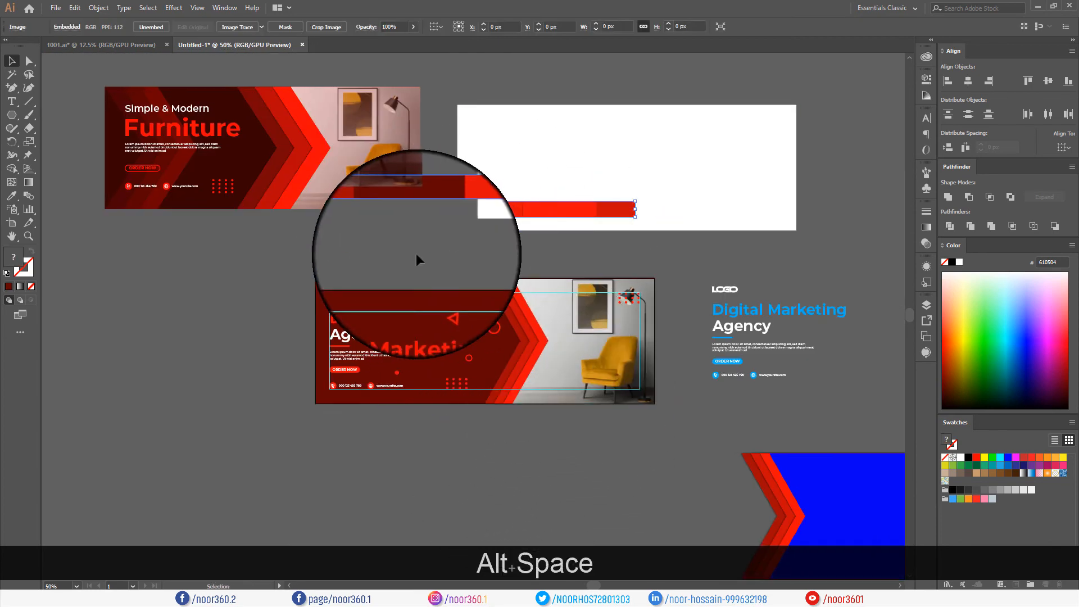
- Select all the banner's artwork and combine it into one group
{"action": "left_click_drag", "start_coordinate": [674, 453], "coordinate": [674, 453]}
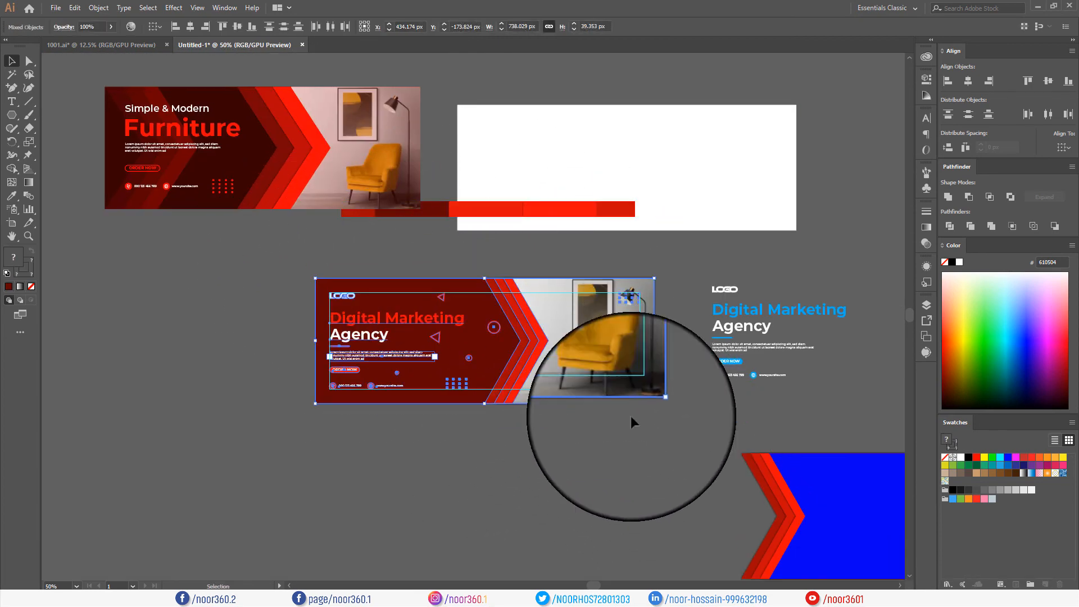
{"action": "right_click", "coordinate": [553, 287]}
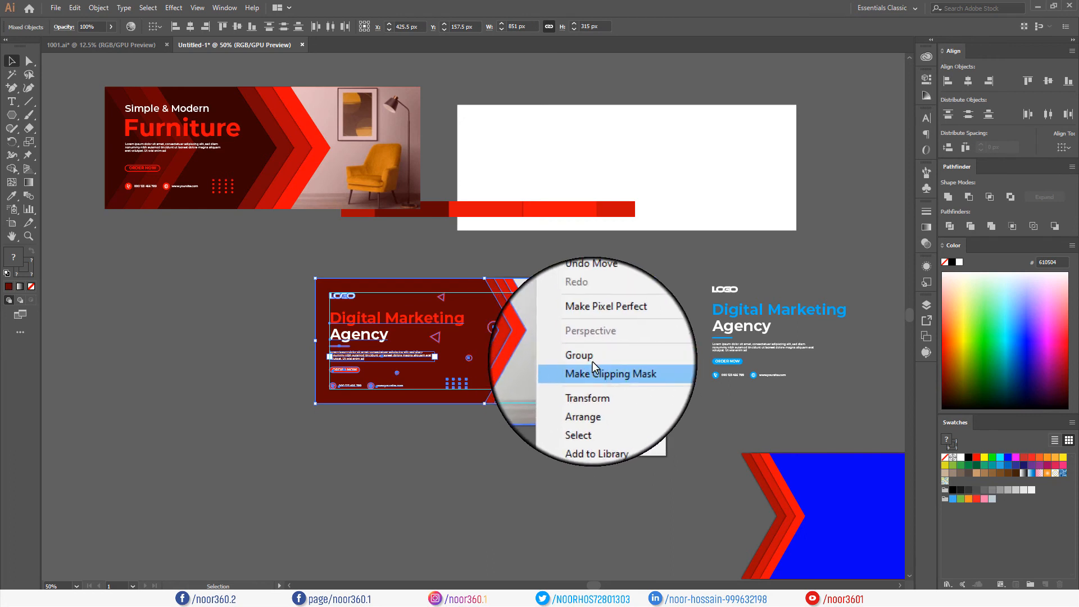
{"action": "left_click", "coordinate": [581, 371]}
{"action": "left_click", "coordinate": [477, 433]}
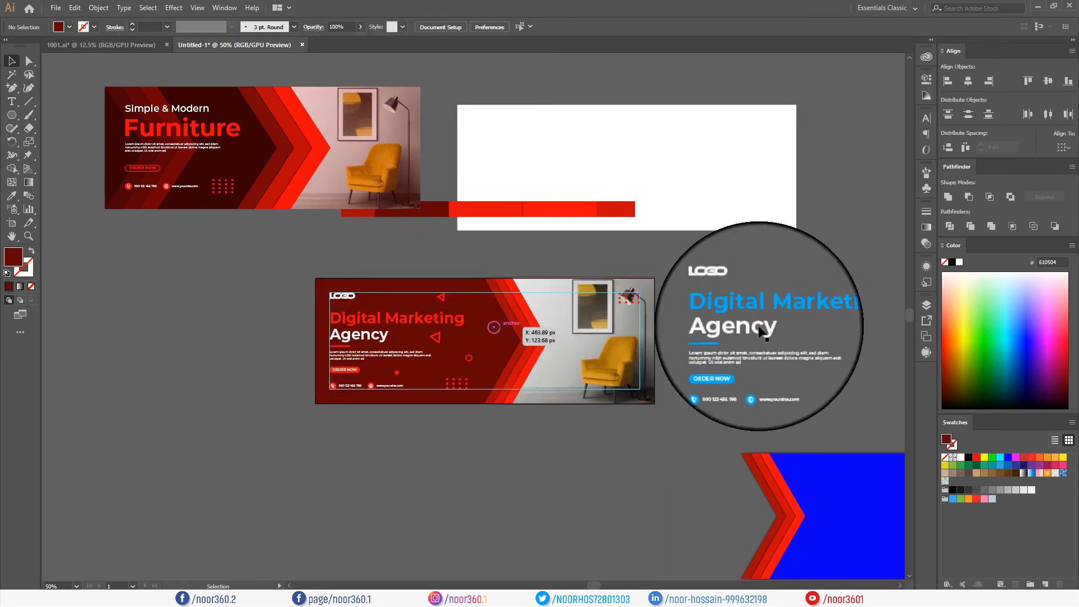
- Examine the object list of Layer 1 and inspect the grouped banner up close
{"action": "left_click", "coordinate": [927, 305]}
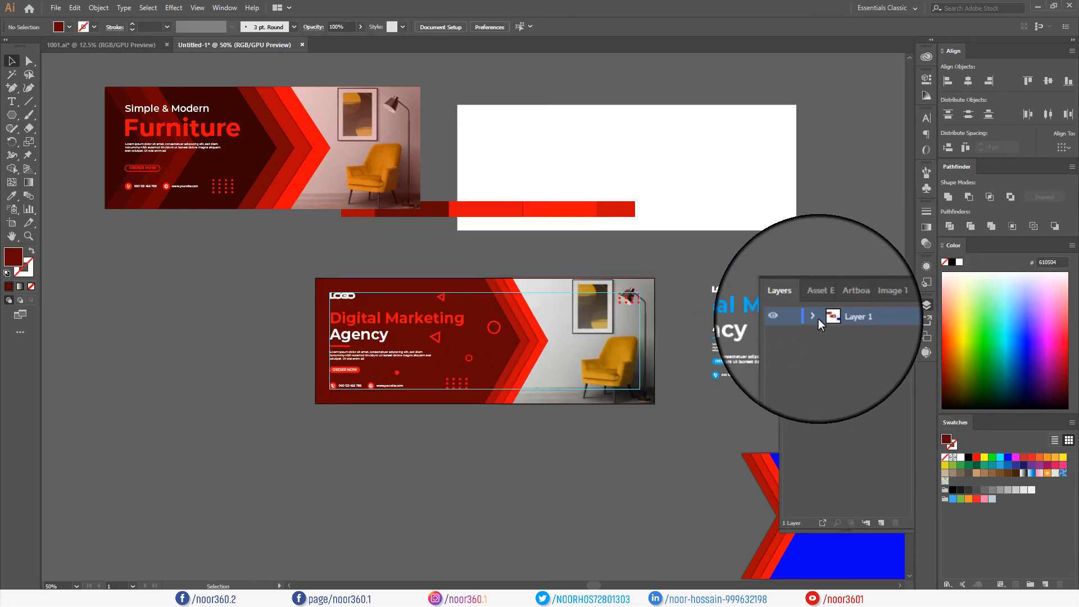
{"action": "left_click", "coordinate": [816, 317]}
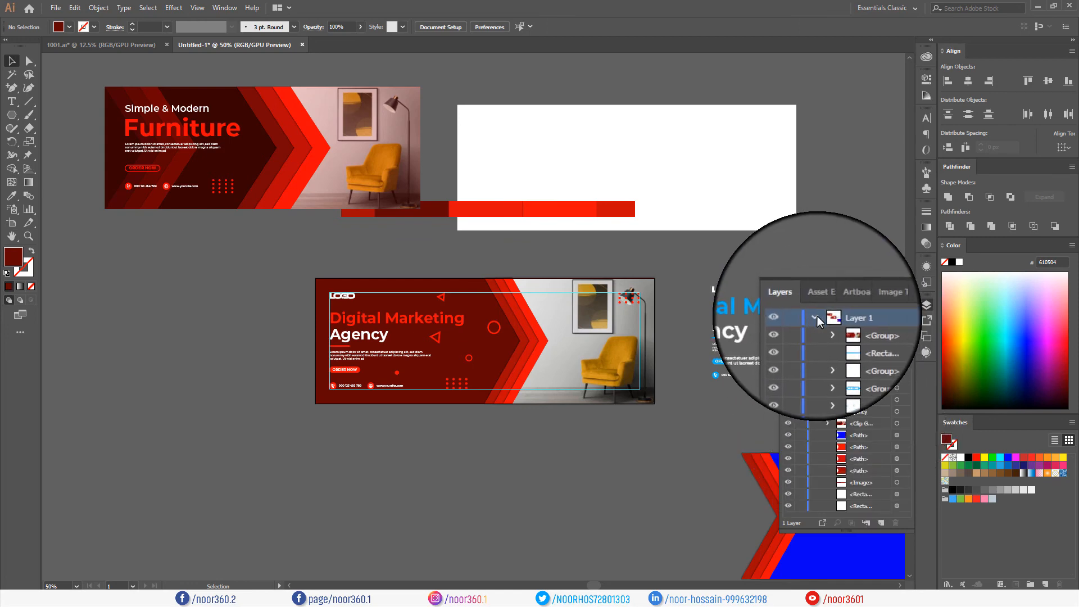
{"action": "left_click", "coordinate": [817, 317]}
{"action": "left_click", "coordinate": [892, 299]}
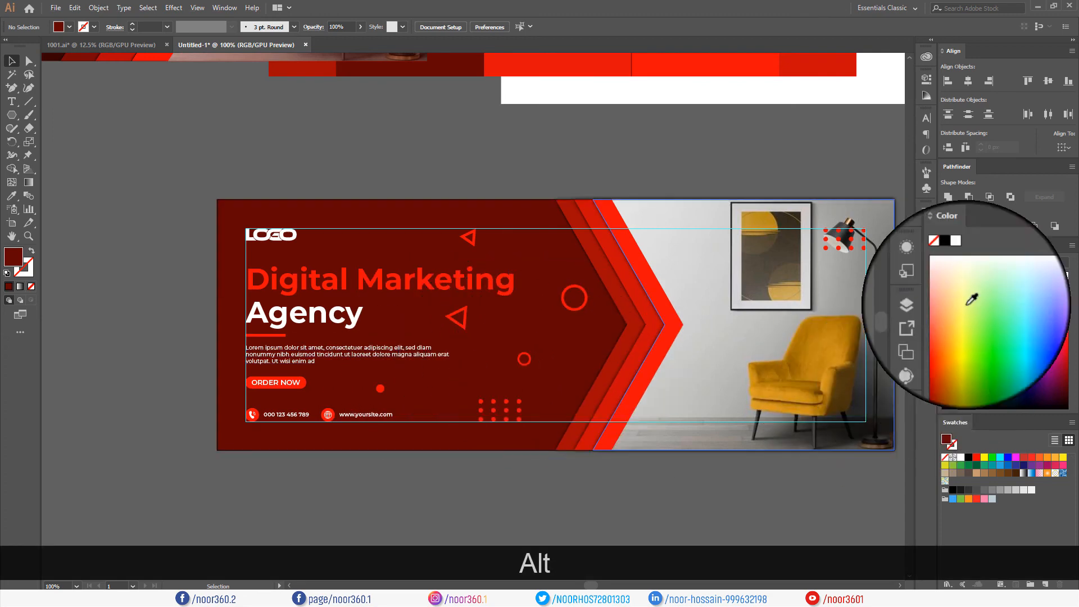
{"action": "scroll", "coordinate": [441, 379], "scroll_direction": "up", "scroll_amount": 1}
{"action": "scroll", "coordinate": [440, 380], "scroll_direction": "down", "scroll_amount": 2}
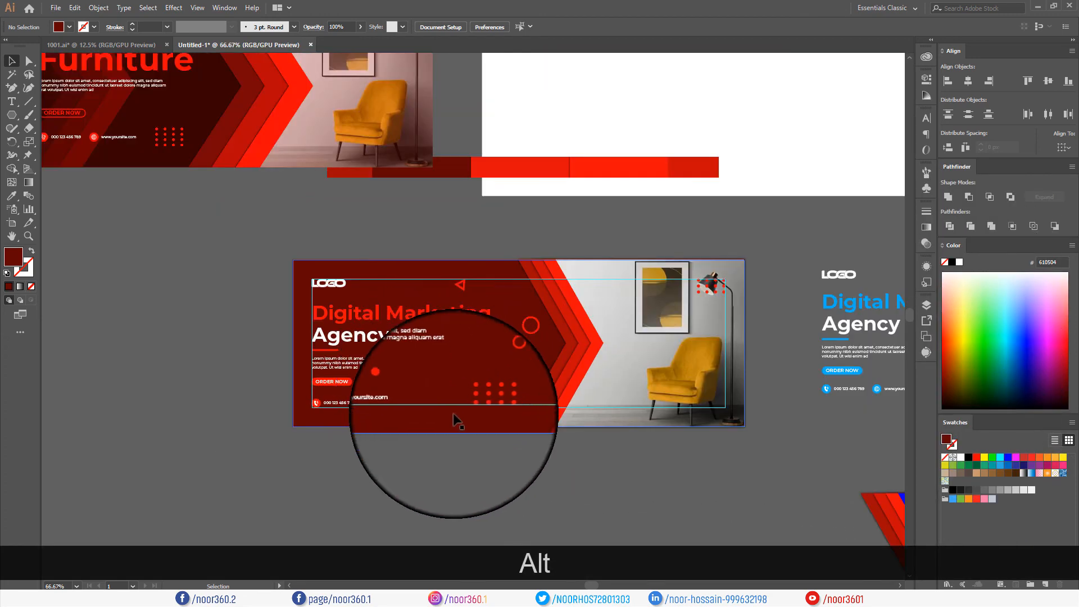
{"action": "left_click_drag", "start_coordinate": [476, 459], "coordinate": [426, 431]}
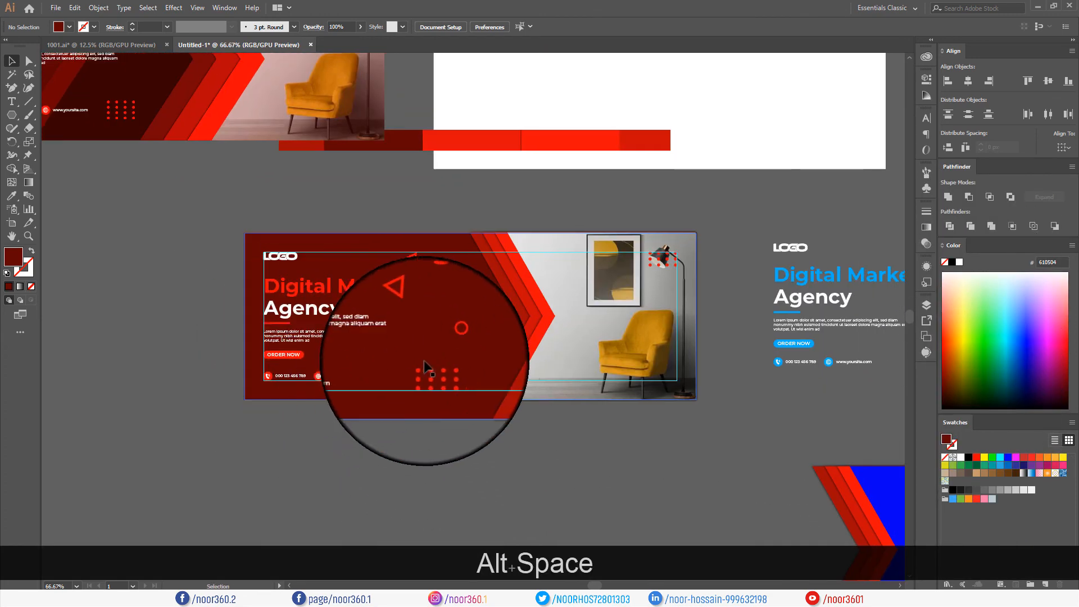
- Place a copy of the 851 × 315 px white rectangle over the banner and bring it to the front
{"action": "left_click_drag", "start_coordinate": [424, 359], "coordinate": [397, 351]}
{"action": "scroll", "coordinate": [406, 392], "scroll_direction": "down", "scroll_amount": 1}
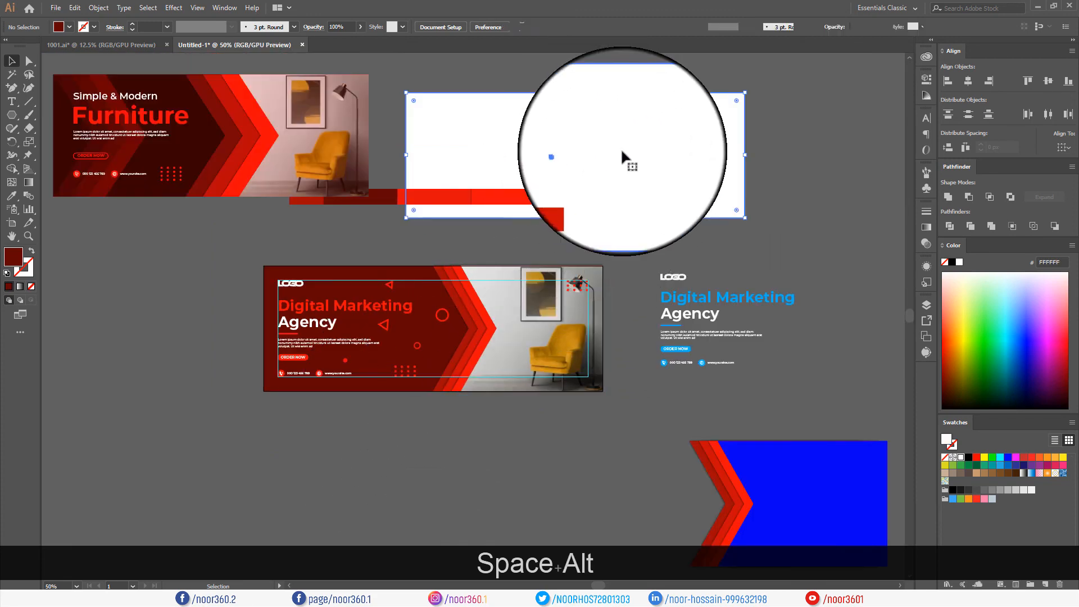
{"action": "left_click_drag", "start_coordinate": [620, 159], "coordinate": [511, 311]}
{"action": "right_click", "coordinate": [396, 254]}
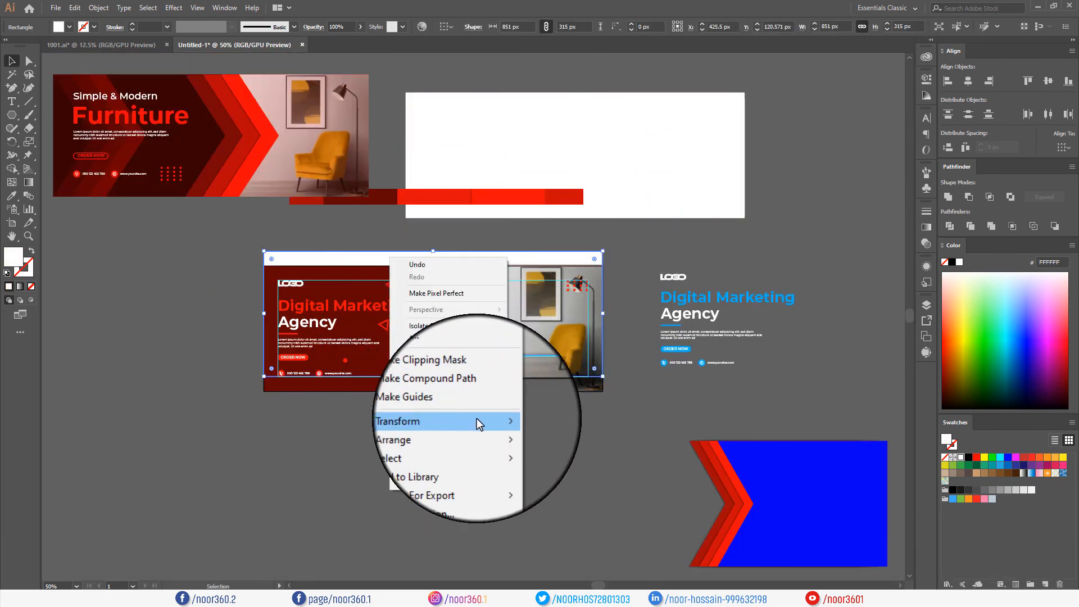
{"action": "mouse_move", "coordinate": [477, 430]}
{"action": "left_click", "coordinate": [534, 433]}
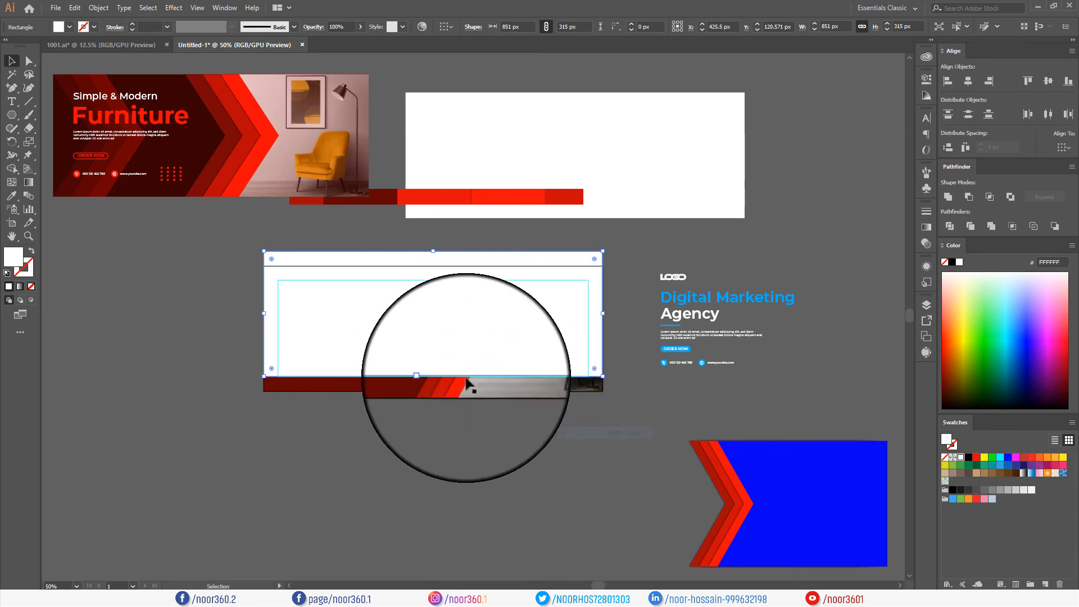
{"action": "left_click", "coordinate": [430, 437]}
{"action": "scroll", "coordinate": [264, 289], "scroll_direction": "up", "scroll_amount": 1}
{"action": "scroll", "coordinate": [266, 289], "scroll_direction": "up", "scroll_amount": 1}
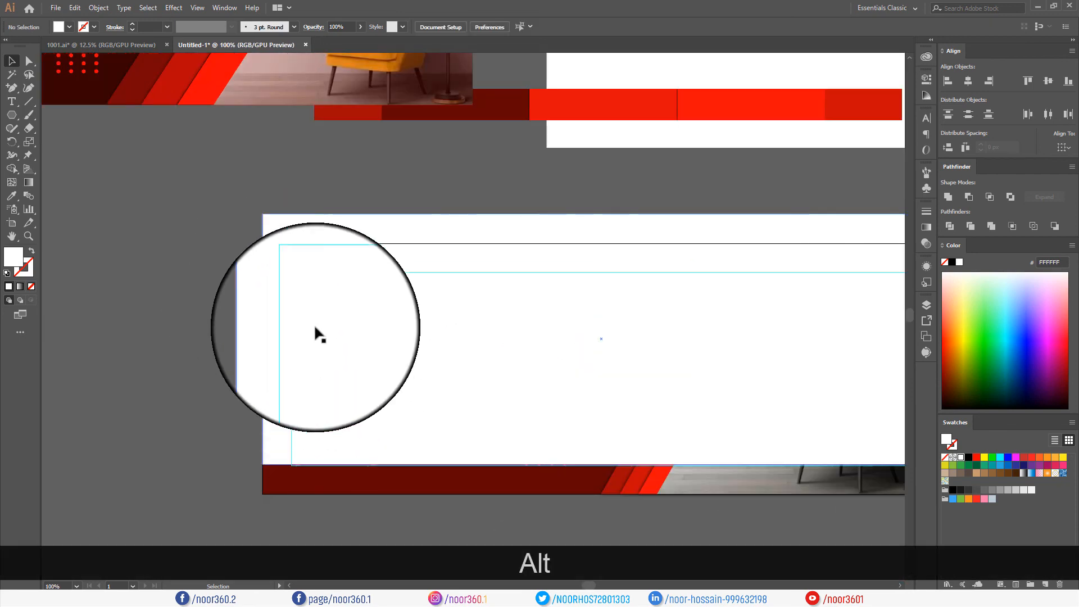
- Align the 851 × 315 px white rectangle exactly over the banner so that its edges and corners match the artboard
{"action": "left_click_drag", "start_coordinate": [314, 325], "coordinate": [377, 374]}
{"action": "key", "text": "space"}
{"action": "left_click_drag", "start_coordinate": [453, 392], "coordinate": [231, 387]}
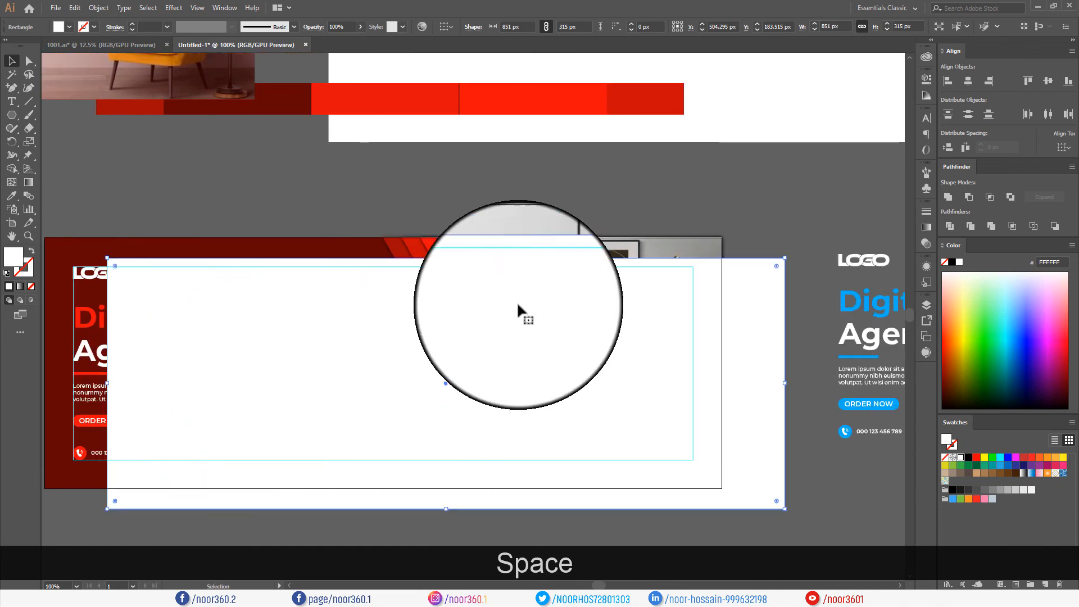
{"action": "scroll", "coordinate": [533, 233], "scroll_direction": "up", "scroll_amount": 7}
{"action": "scroll", "coordinate": [509, 292], "scroll_direction": "down", "scroll_amount": 9}
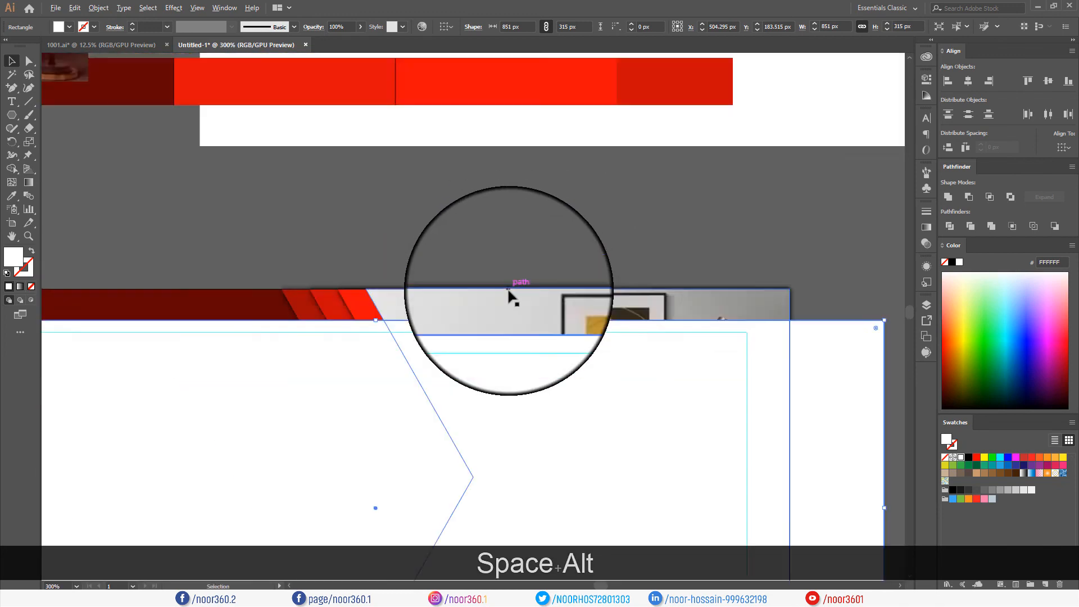
{"action": "key", "text": "space"}
{"action": "left_click_drag", "start_coordinate": [416, 332], "coordinate": [493, 341]}
{"action": "scroll", "coordinate": [338, 361], "scroll_direction": "up", "scroll_amount": 2}
{"action": "scroll", "coordinate": [337, 363], "scroll_direction": "up", "scroll_amount": 1}
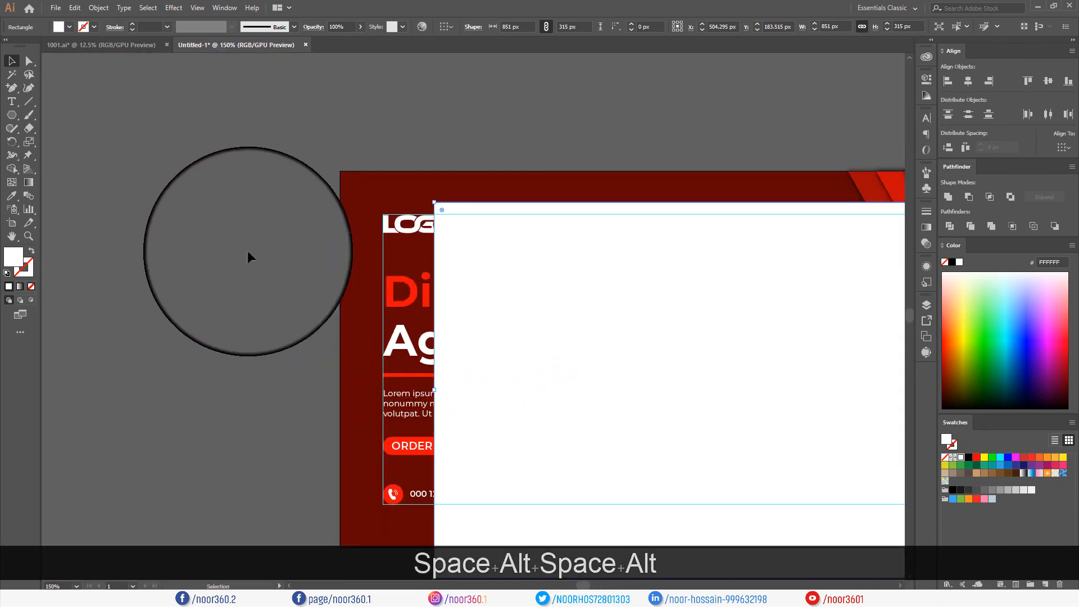
{"action": "left_click", "coordinate": [248, 253]}
{"action": "left_click_drag", "start_coordinate": [466, 295], "coordinate": [394, 263]}
{"action": "scroll", "coordinate": [380, 227], "scroll_direction": "up", "scroll_amount": 4}
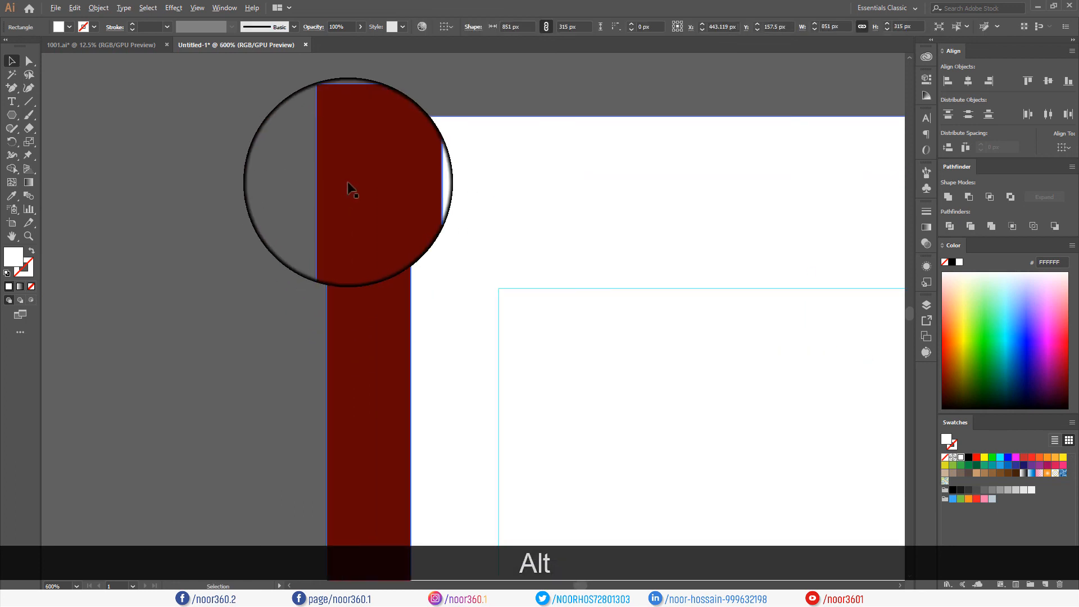
{"action": "left_click_drag", "start_coordinate": [352, 188], "coordinate": [362, 167]}
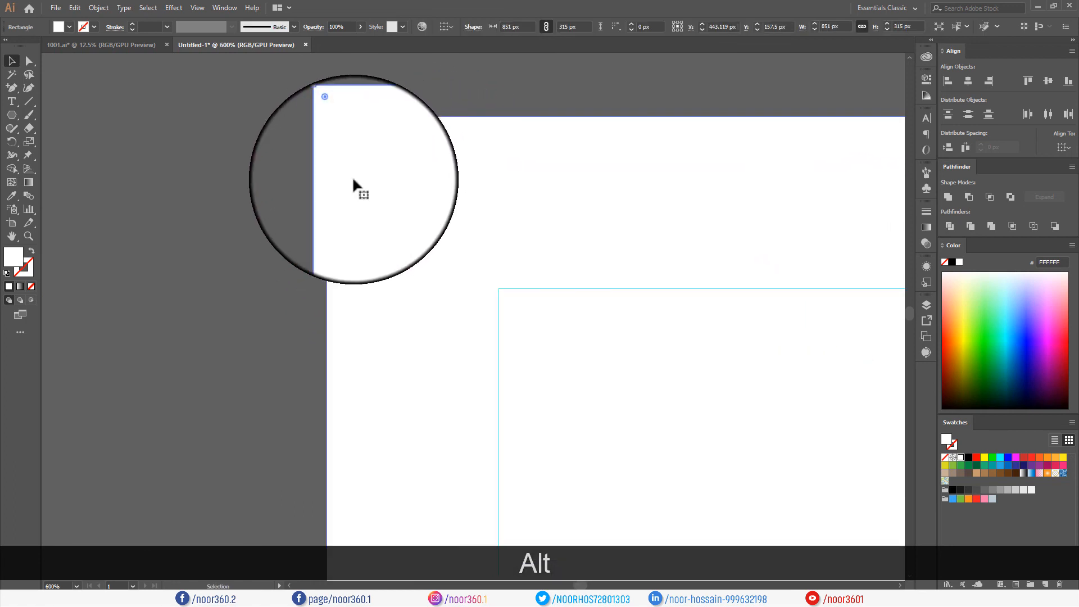
{"action": "scroll", "coordinate": [353, 183], "scroll_direction": "down", "scroll_amount": 9}
{"action": "scroll", "coordinate": [675, 299], "scroll_direction": "up", "scroll_amount": 5}
{"action": "scroll", "coordinate": [656, 327], "scroll_direction": "up", "scroll_amount": 2}
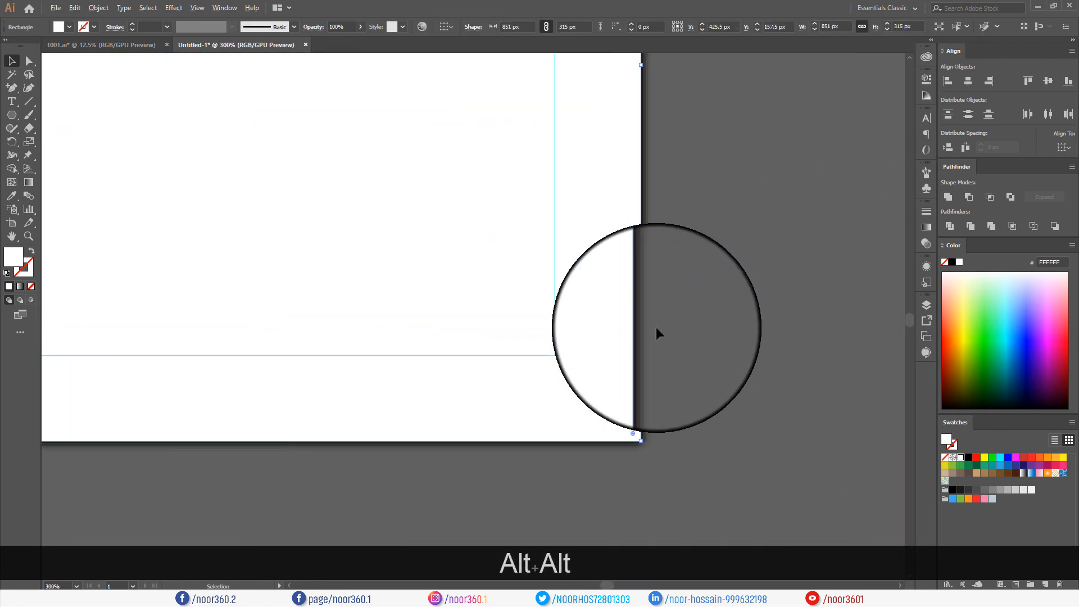
- Select the white rectangle together with the banner artwork and make a clipping mask from them
{"action": "scroll", "coordinate": [656, 327], "scroll_direction": "down", "scroll_amount": 3}
{"action": "left_click_drag", "start_coordinate": [405, 468], "coordinate": [504, 261]}
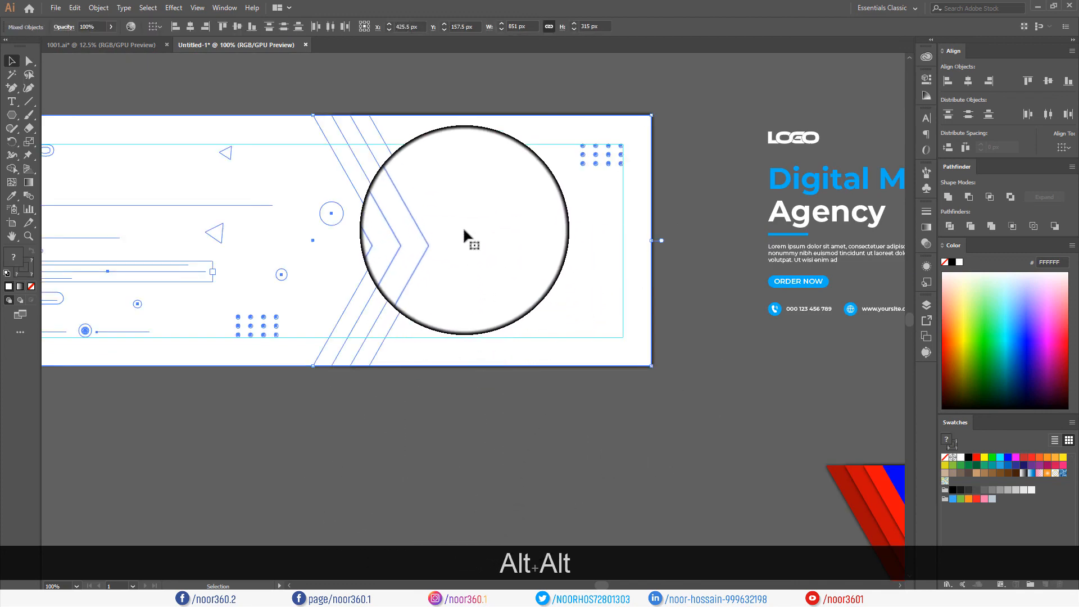
{"action": "right_click", "coordinate": [464, 226]}
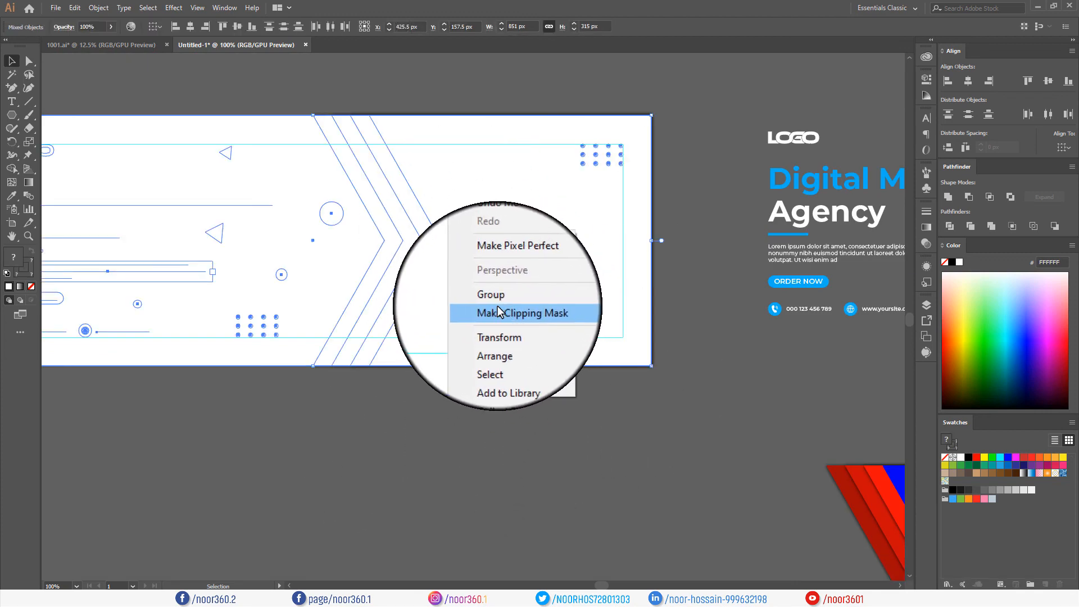
{"action": "left_click", "coordinate": [491, 311]}
{"action": "scroll", "coordinate": [615, 299], "scroll_direction": "up", "scroll_amount": 9}
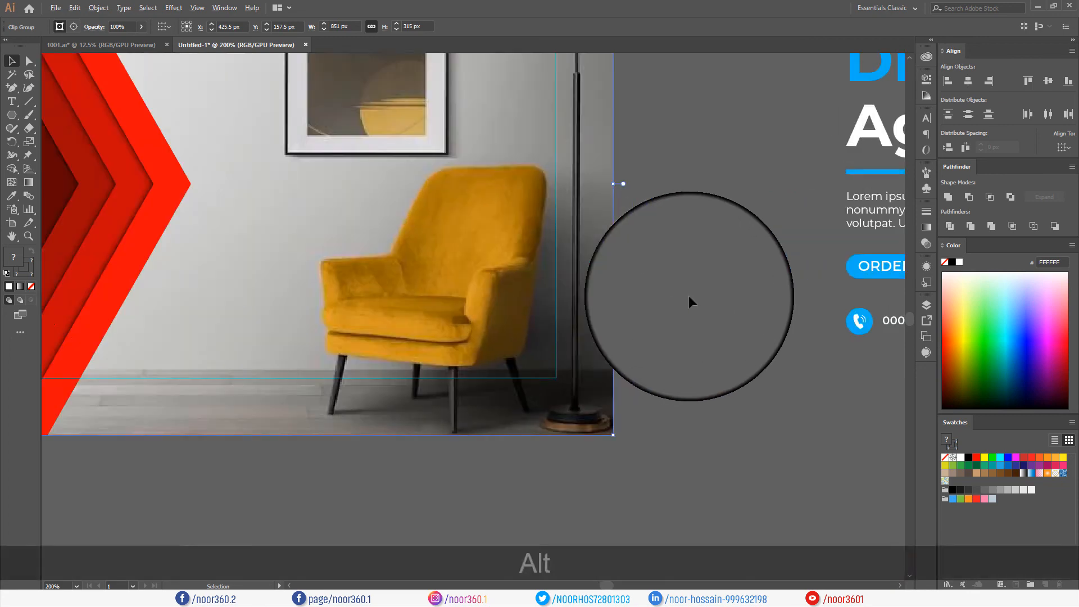
{"action": "scroll", "coordinate": [633, 370], "scroll_direction": "down", "scroll_amount": 10}
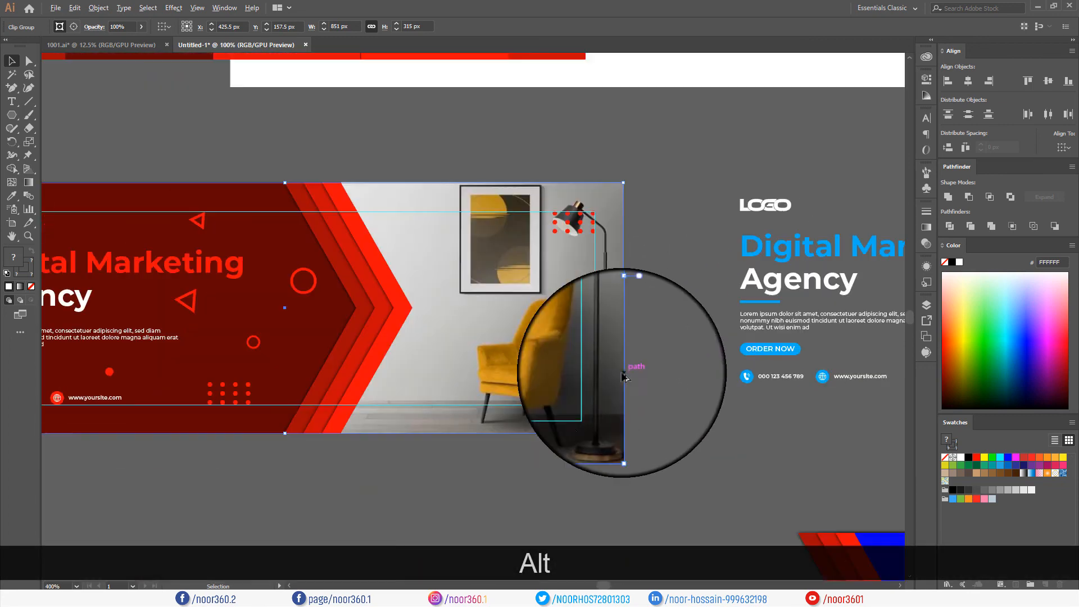
- Move the clipped banner down and to the left so it mostly clears the artboard, and deselect it
{"action": "left_click_drag", "start_coordinate": [505, 344], "coordinate": [388, 403]}
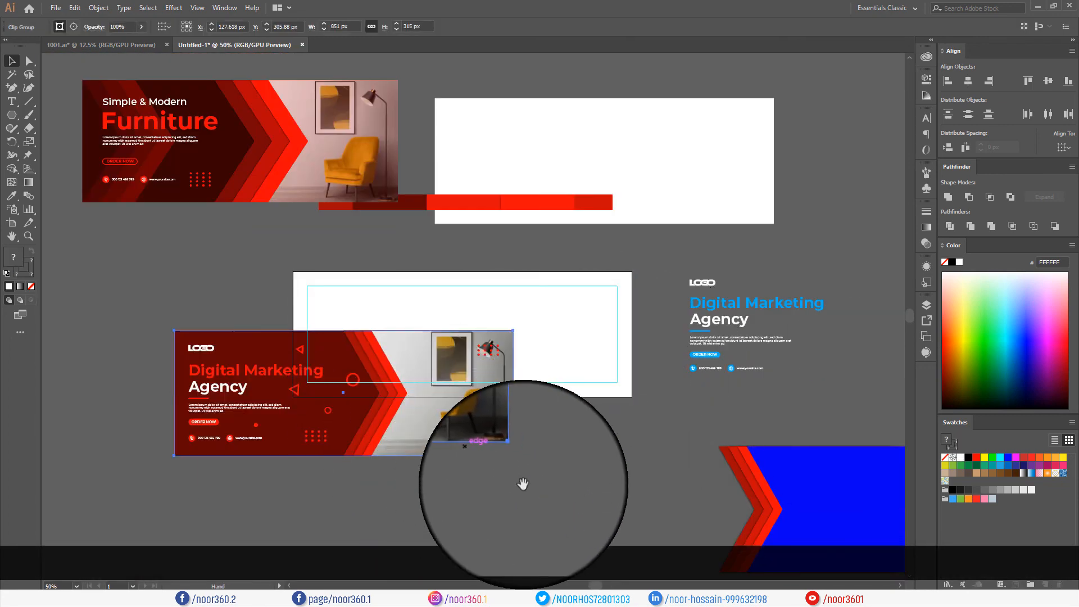
{"action": "left_click_drag", "start_coordinate": [523, 483], "coordinate": [697, 356]}
{"action": "left_click_drag", "start_coordinate": [595, 298], "coordinate": [468, 355]}
{"action": "left_click", "coordinate": [544, 449]}
{"action": "scroll", "coordinate": [308, 421], "scroll_direction": "up", "scroll_amount": 1}
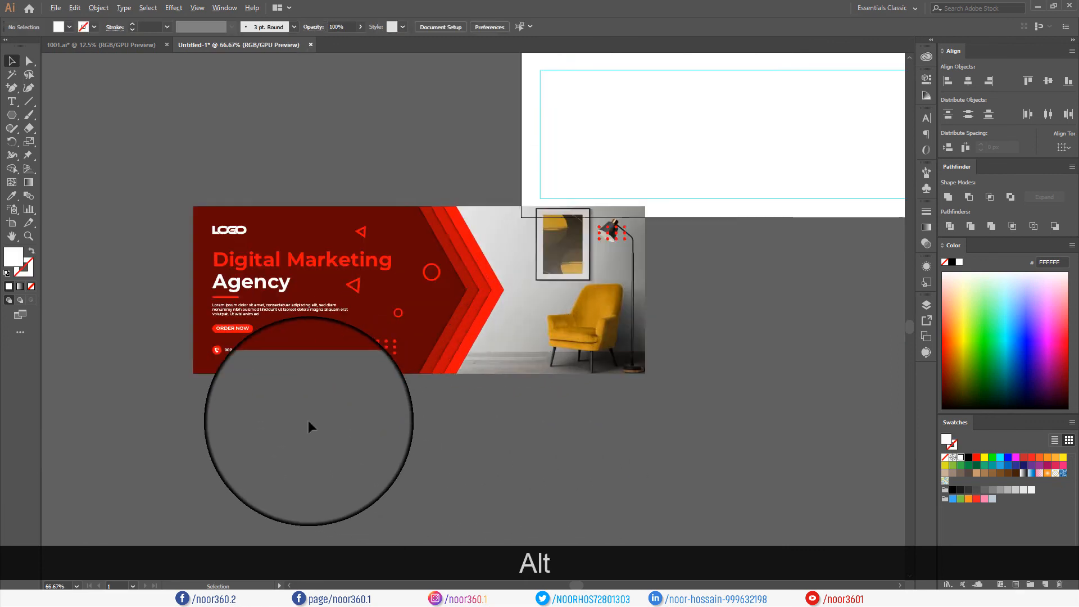
{"action": "scroll", "coordinate": [307, 420], "scroll_direction": "down", "scroll_amount": 1}
{"action": "left_click_drag", "start_coordinate": [312, 435], "coordinate": [360, 403]}
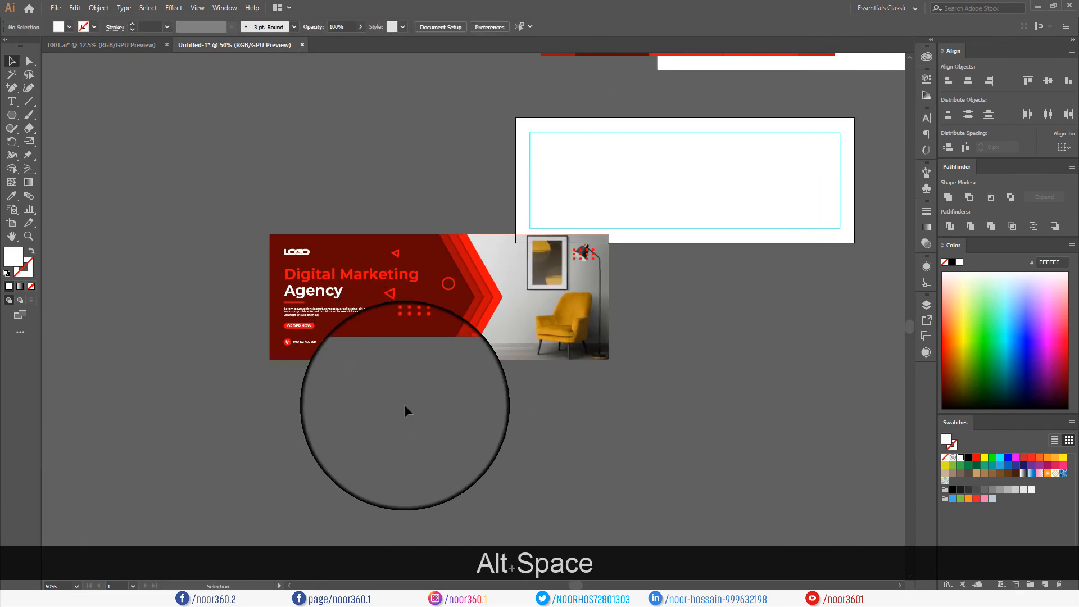